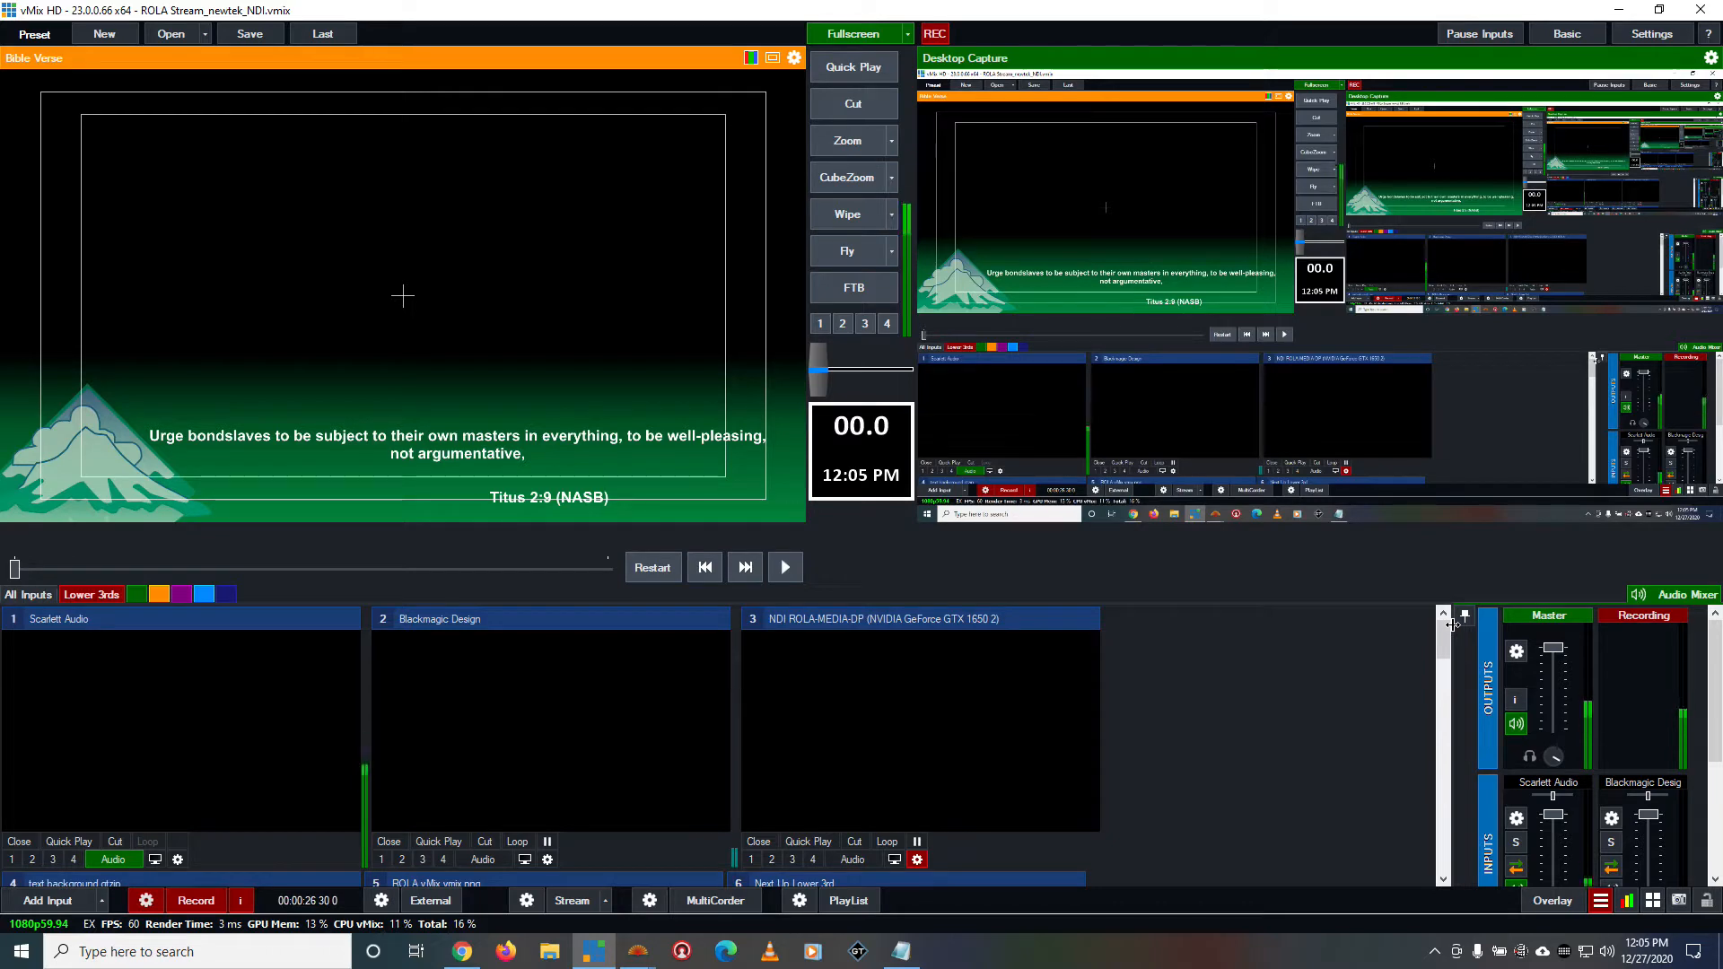
Look through the inputs loaded in the production and the list of additional tools
scroll(1229, 797, "down", 4)
scroll(1228, 798, "down", 5)
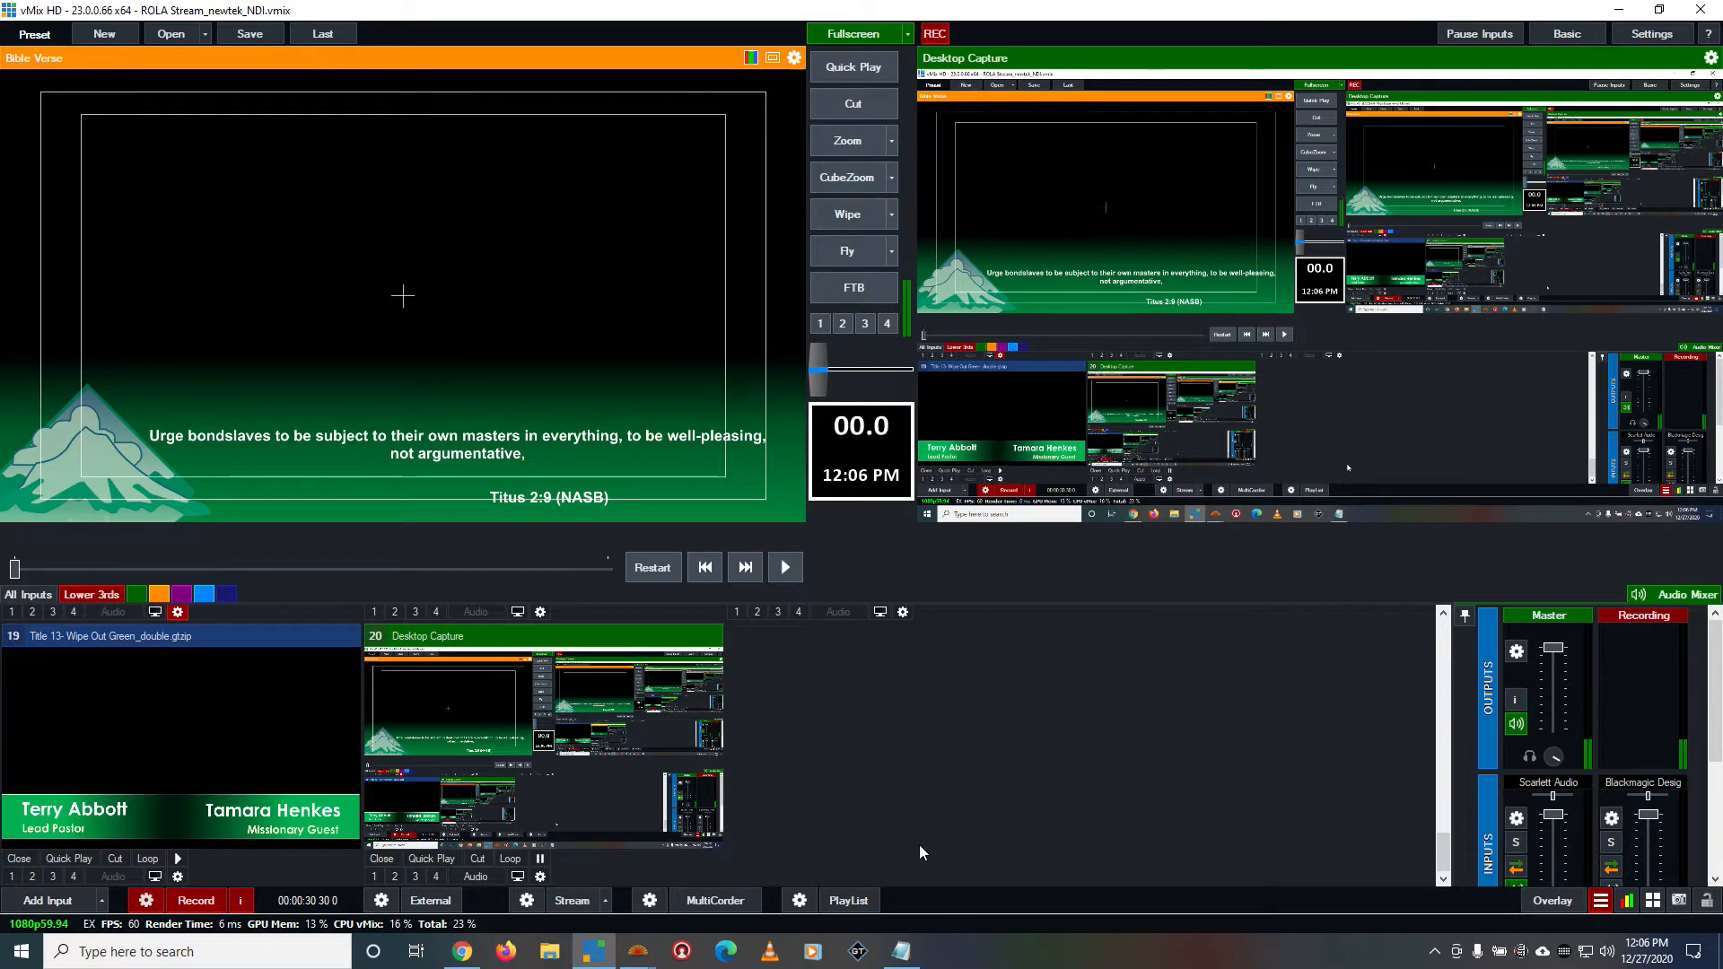
scroll(919, 844, "up", 1)
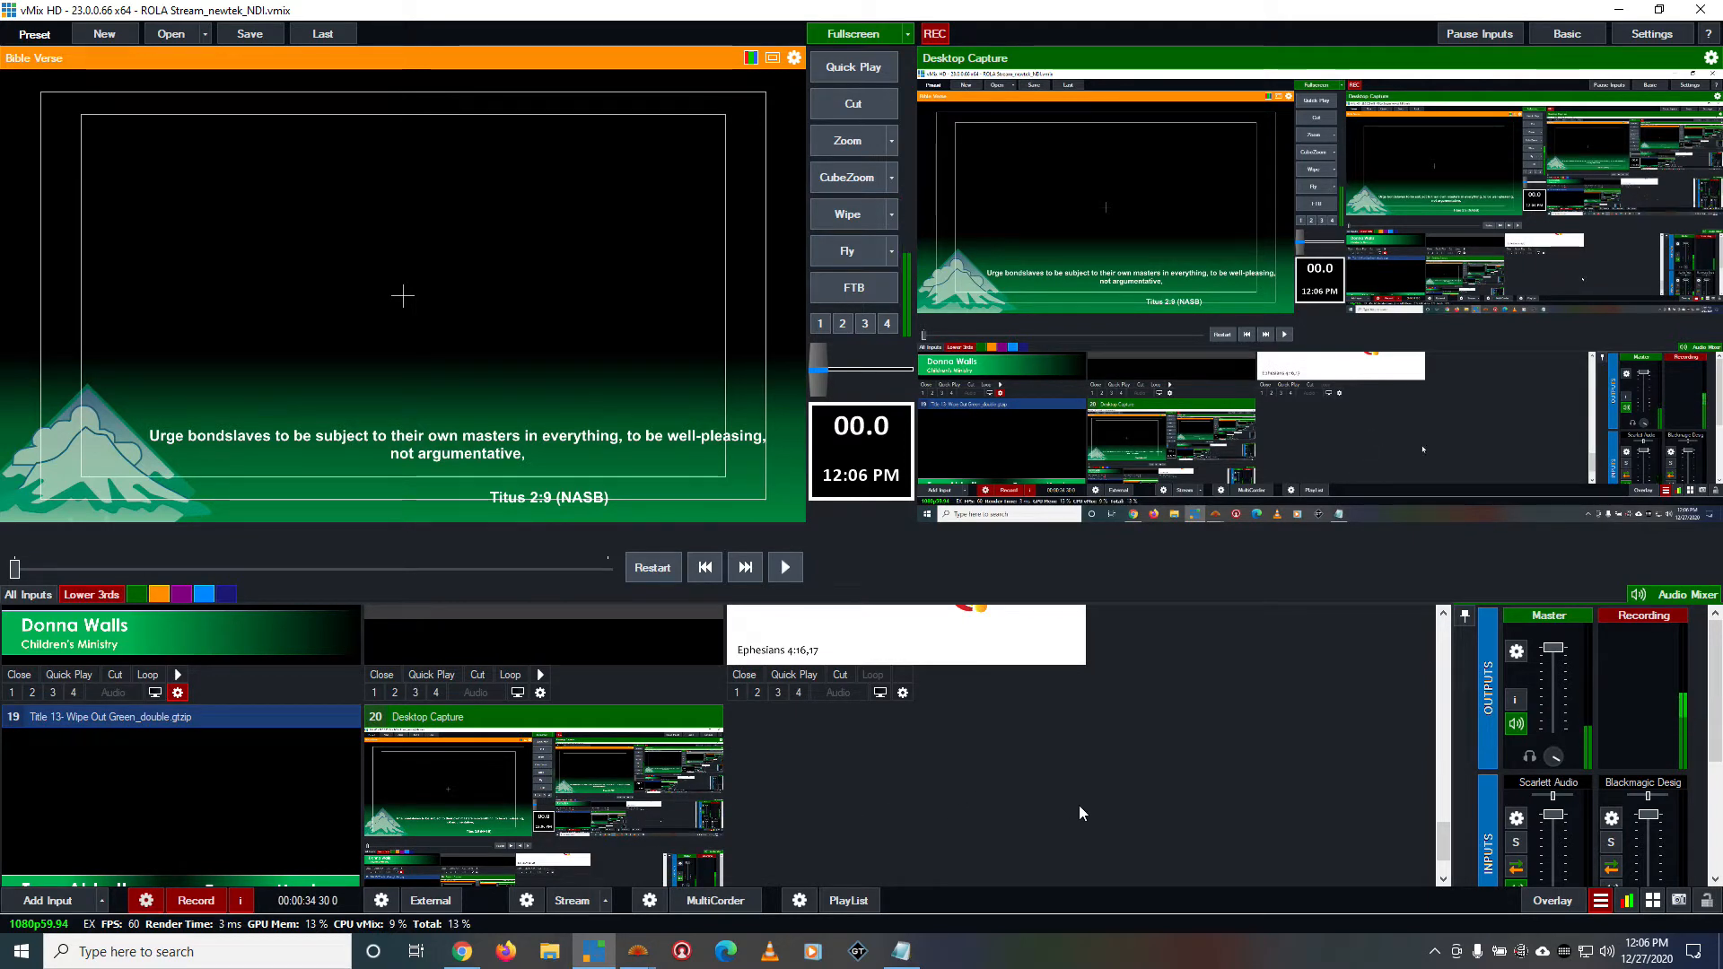
left_click_drag(1436, 822, 1449, 628)
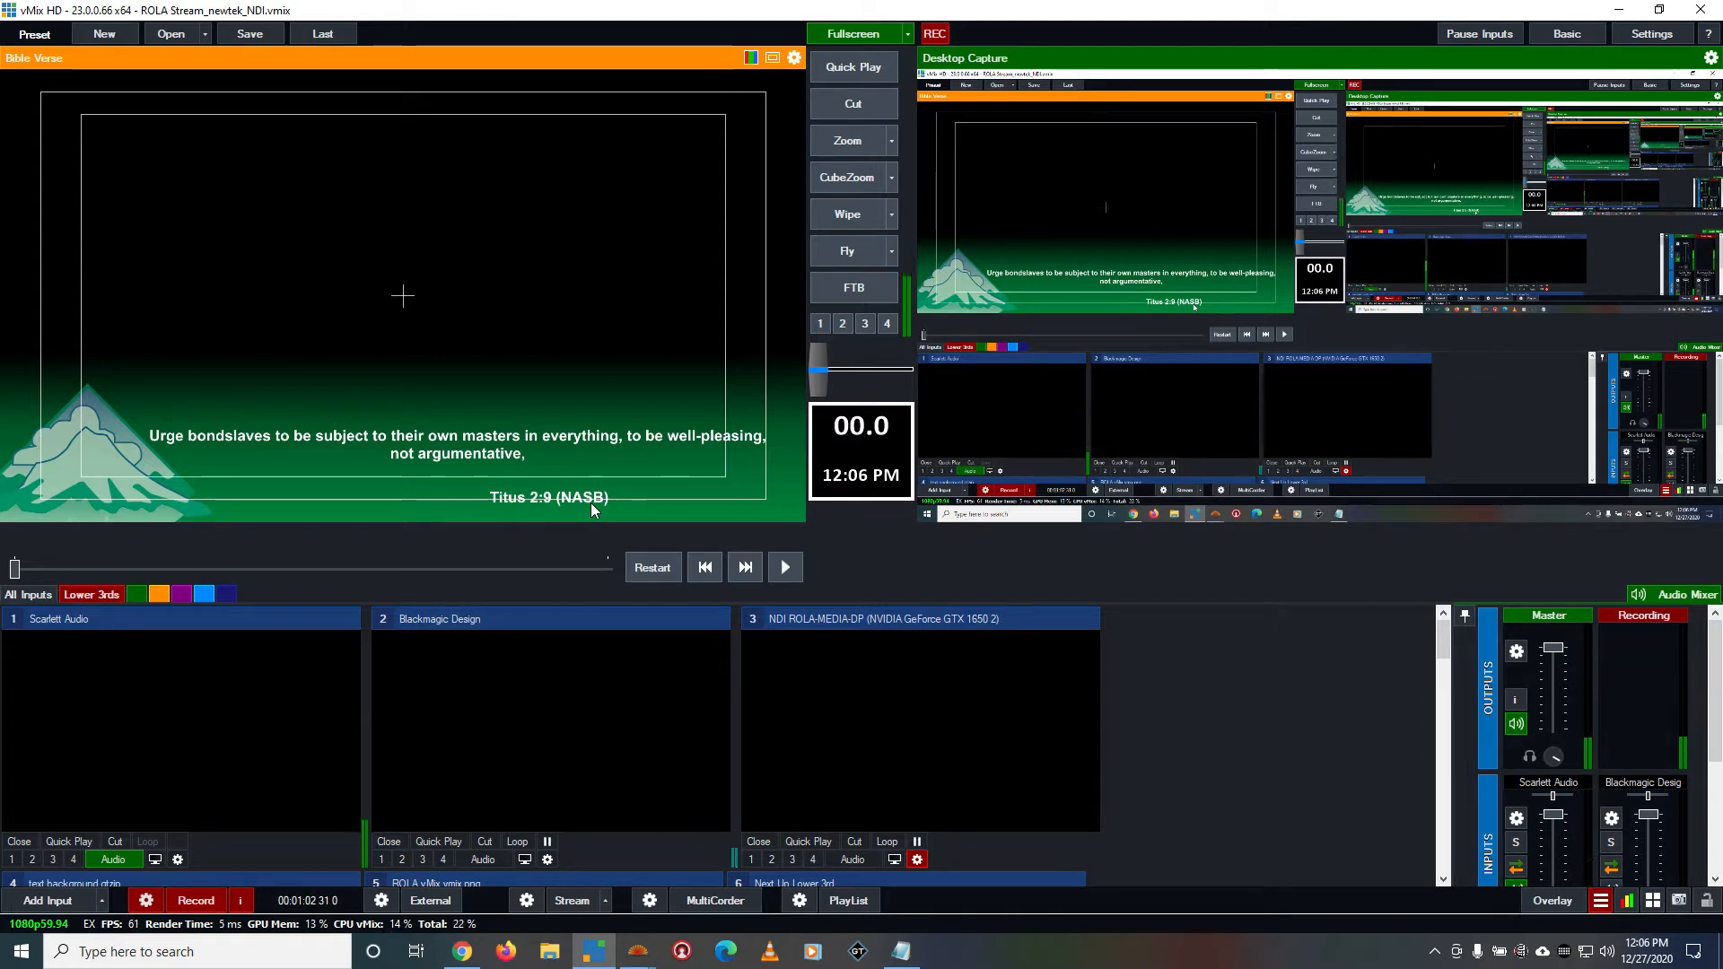
left_click(1603, 901)
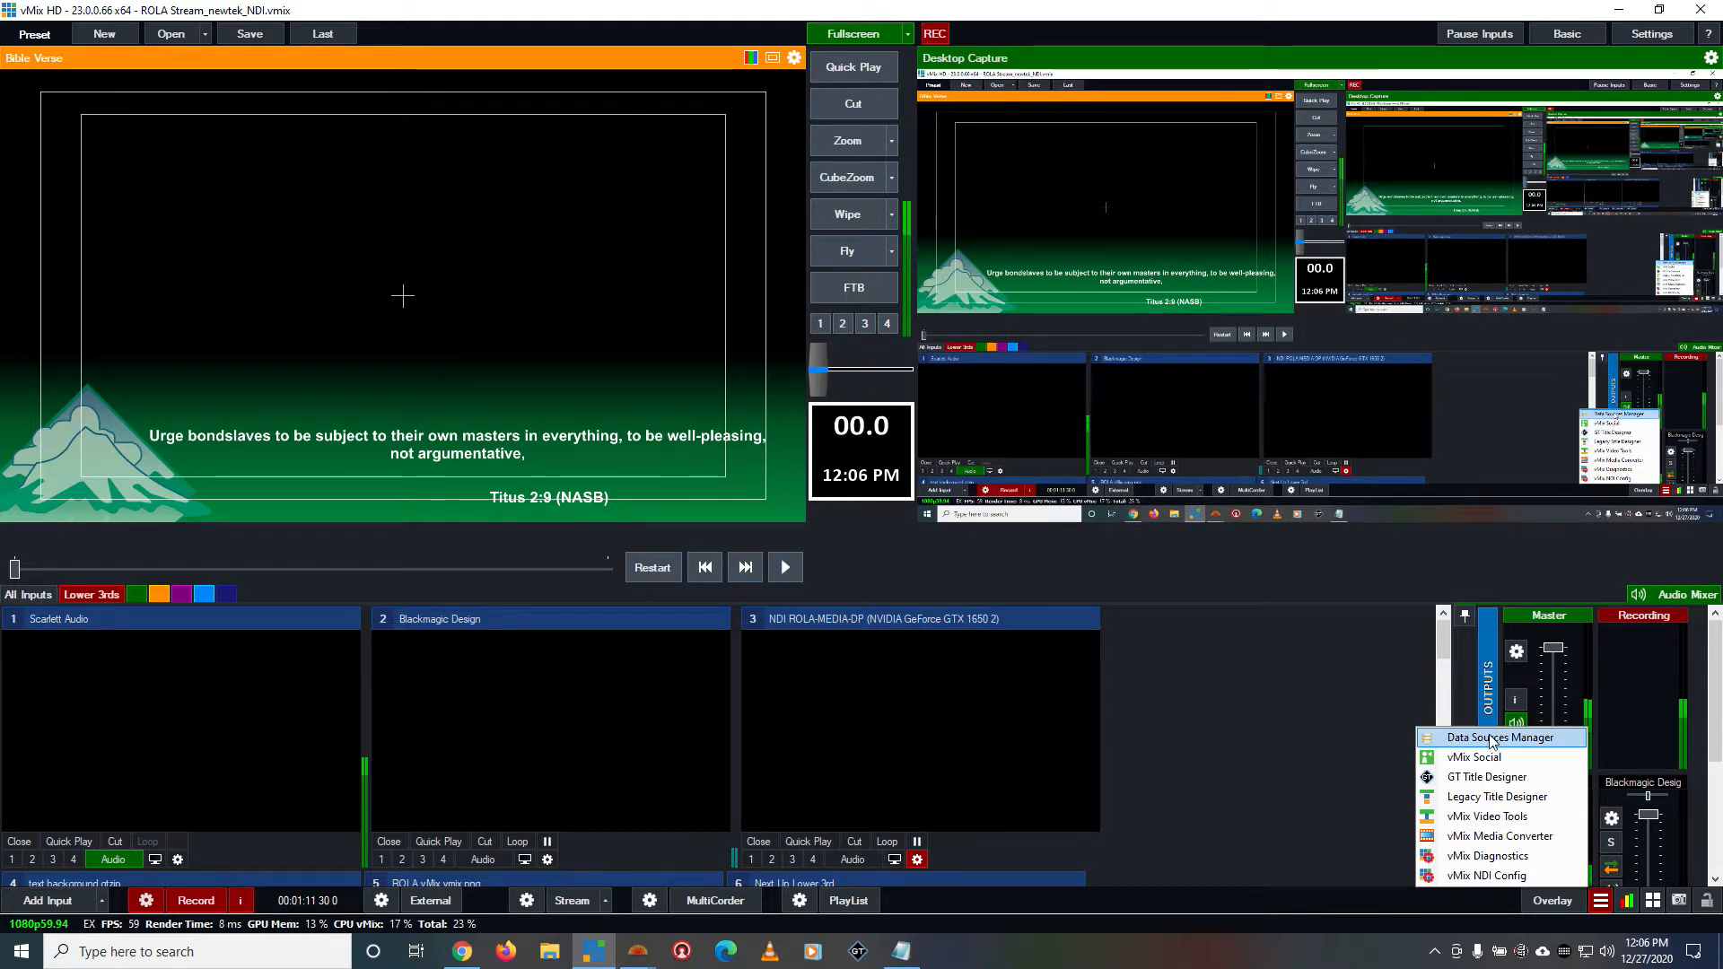
left_click(1332, 927)
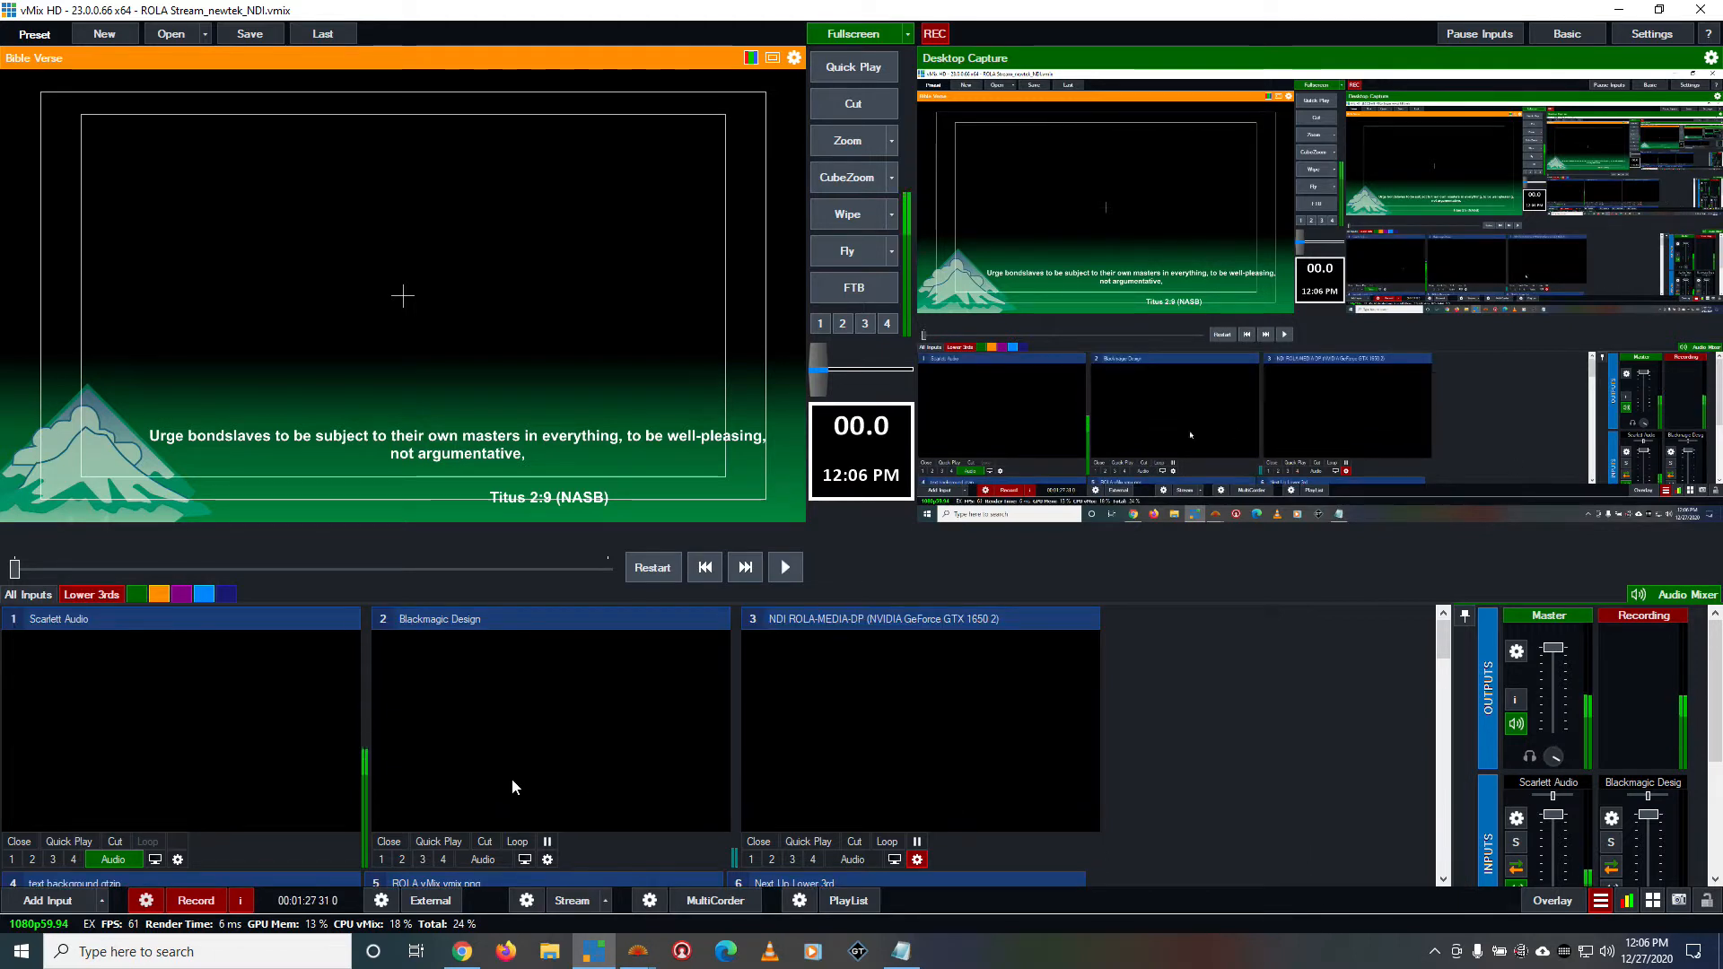
scroll(907, 777, "down", 3)
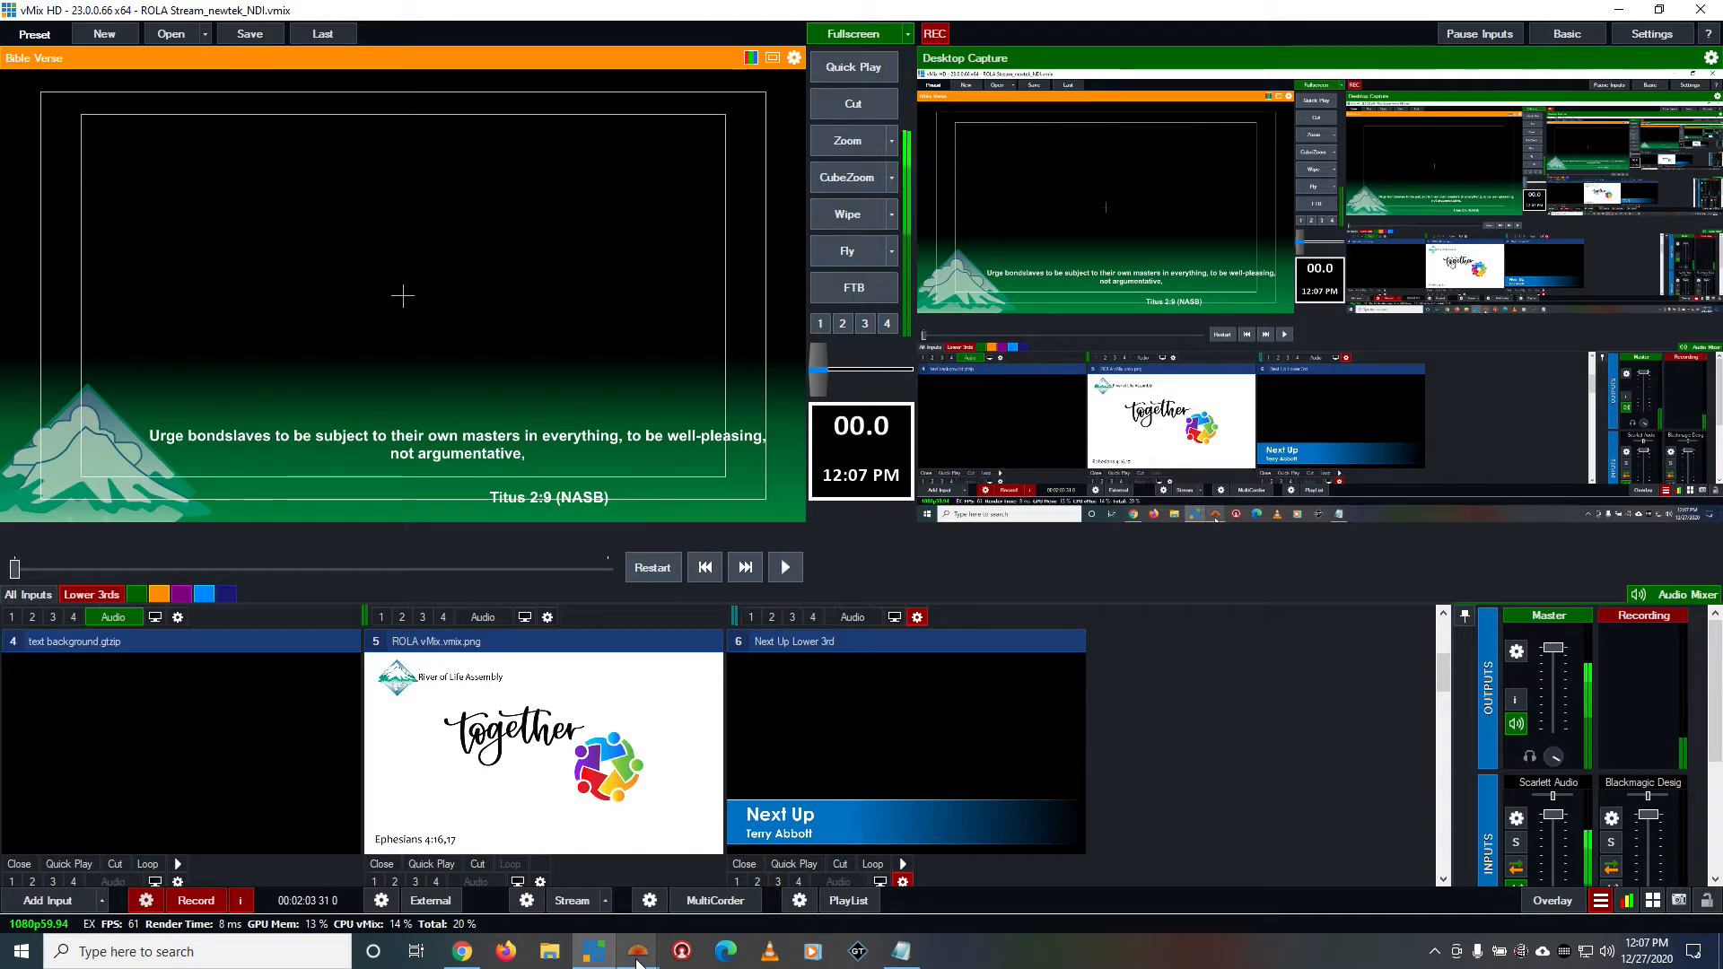
Switch to BibleShow and move its window up so that the whole interface is visible
mouse_move(638, 953)
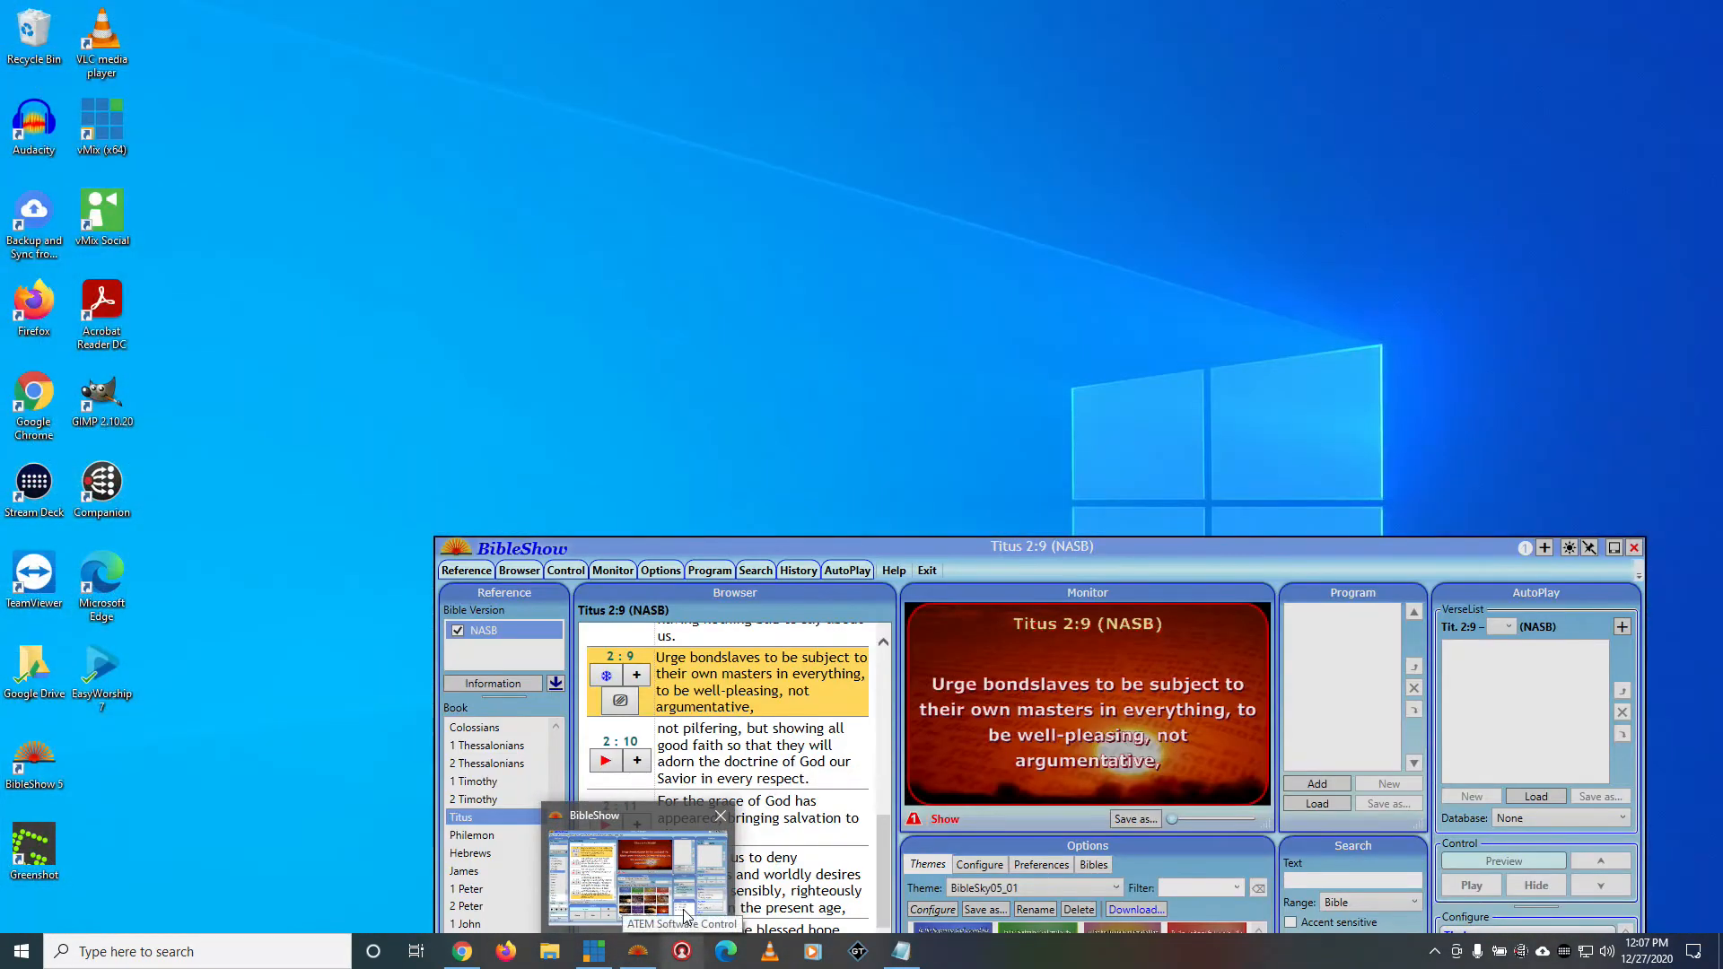
left_click(637, 876)
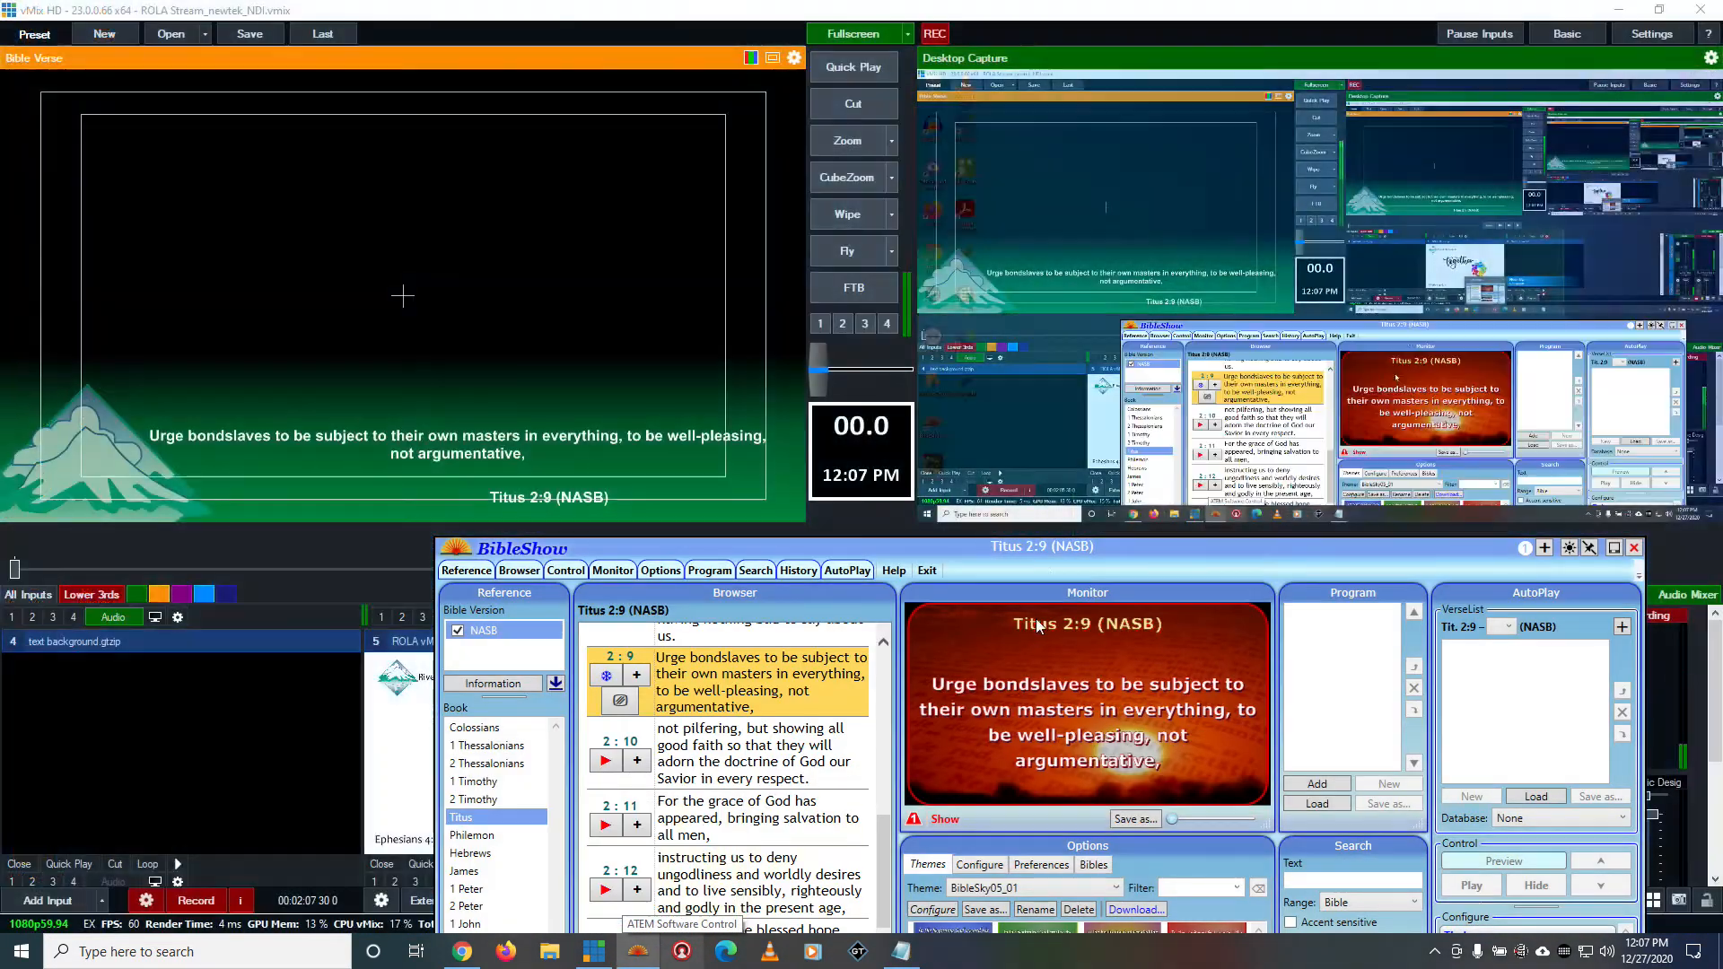
left_click_drag(1054, 549, 905, 172)
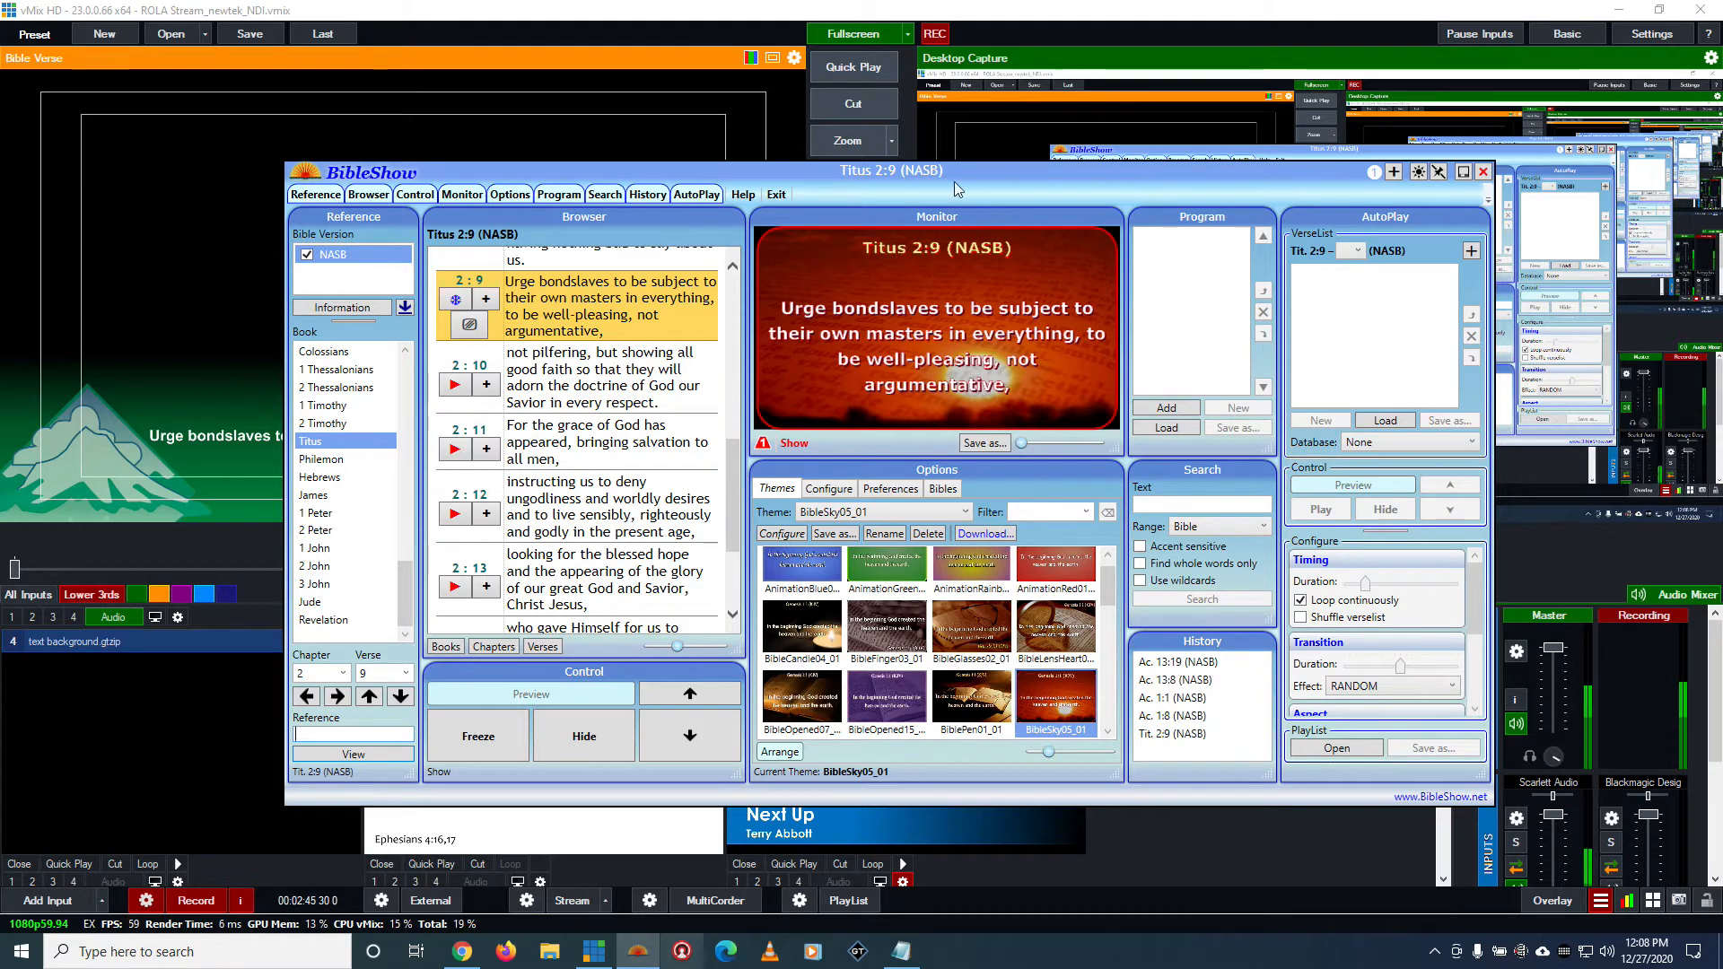
left_click_drag(961, 170, 974, 162)
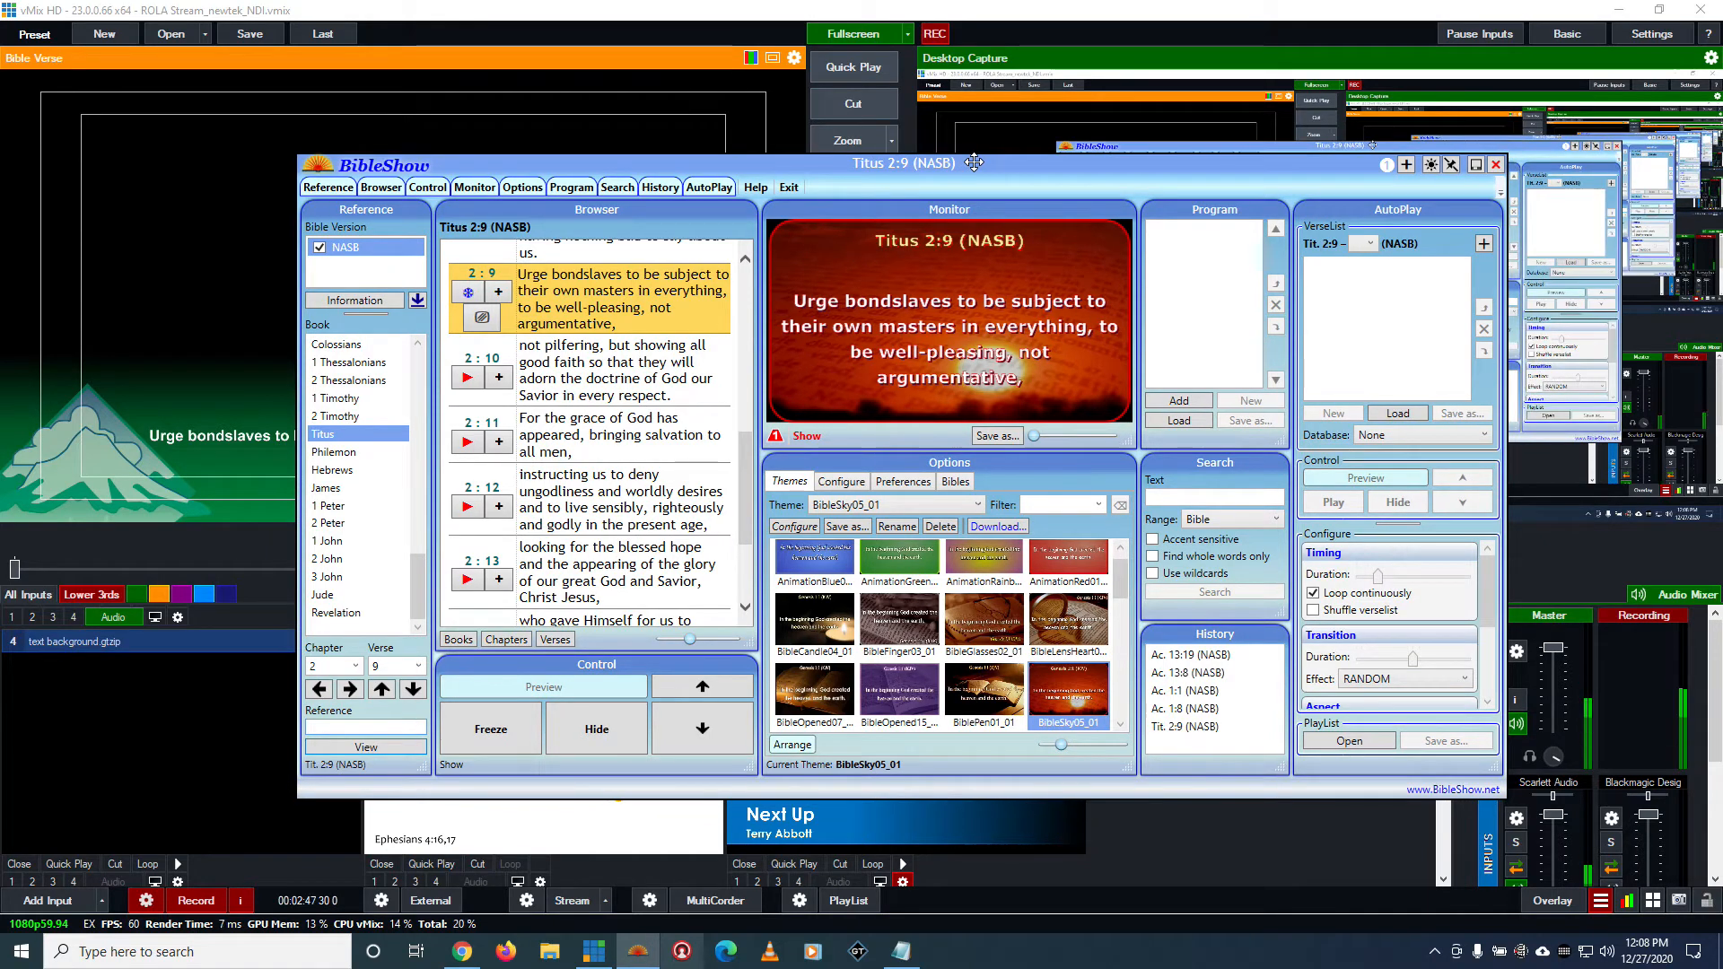
Review the Display 1 configuration, checking its destinations and the XML & PNG data output section
left_click(839, 482)
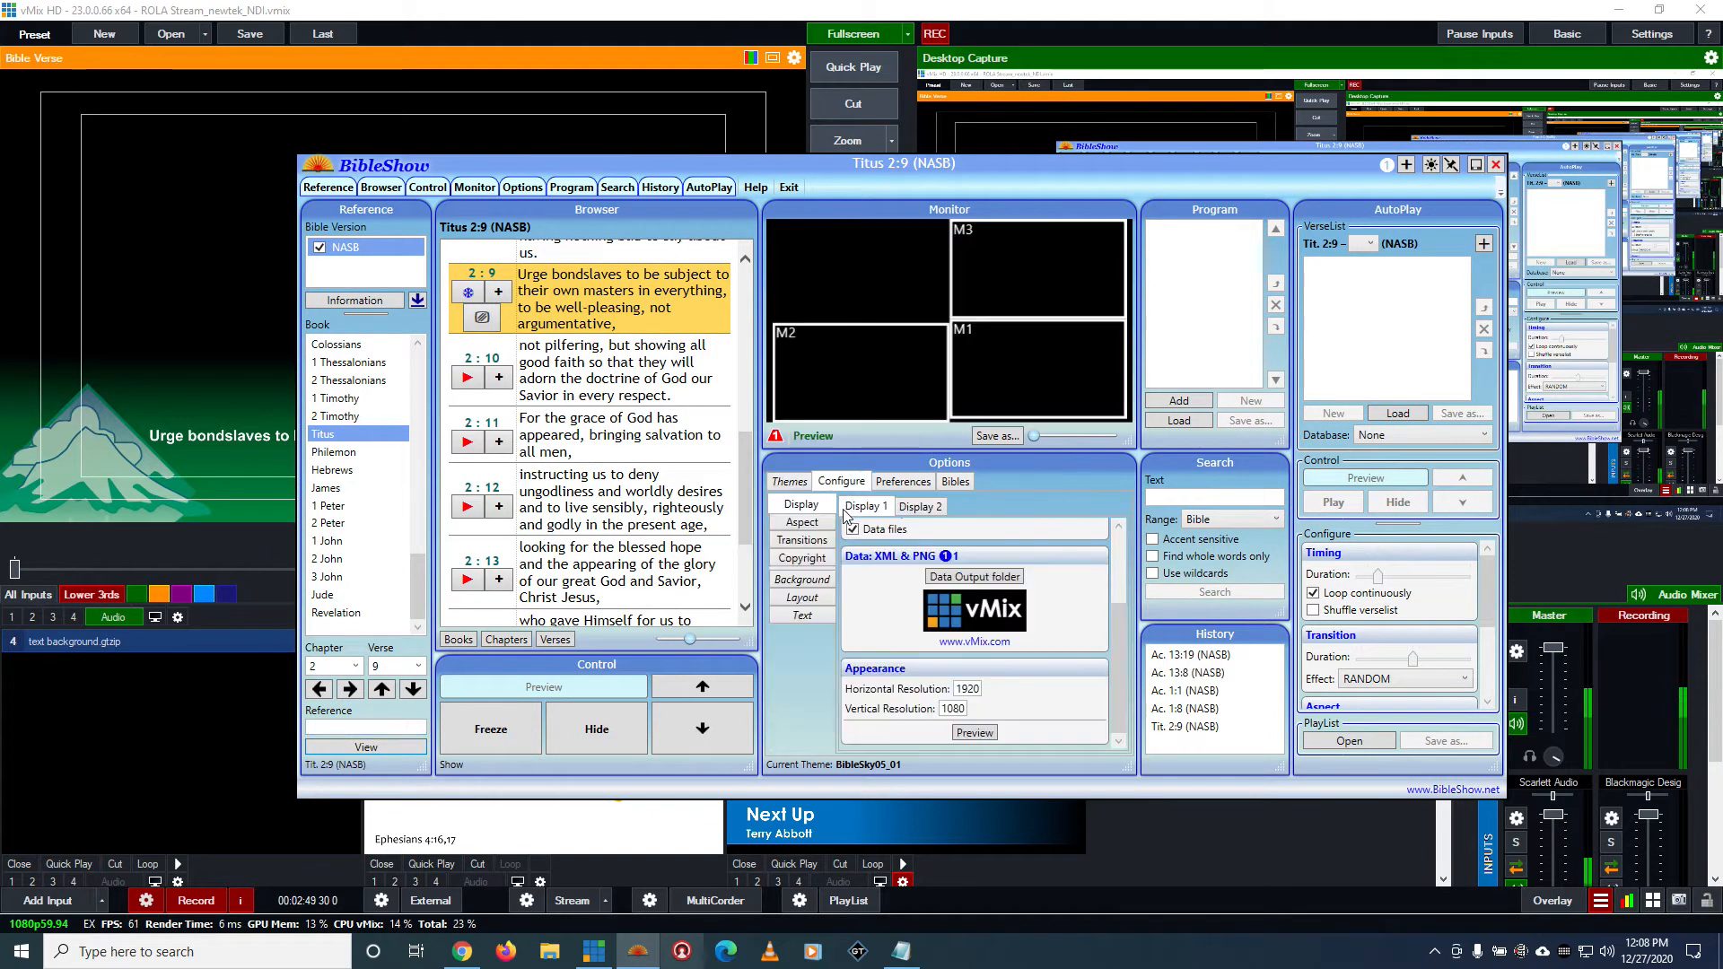
scroll(869, 576, "up", 1)
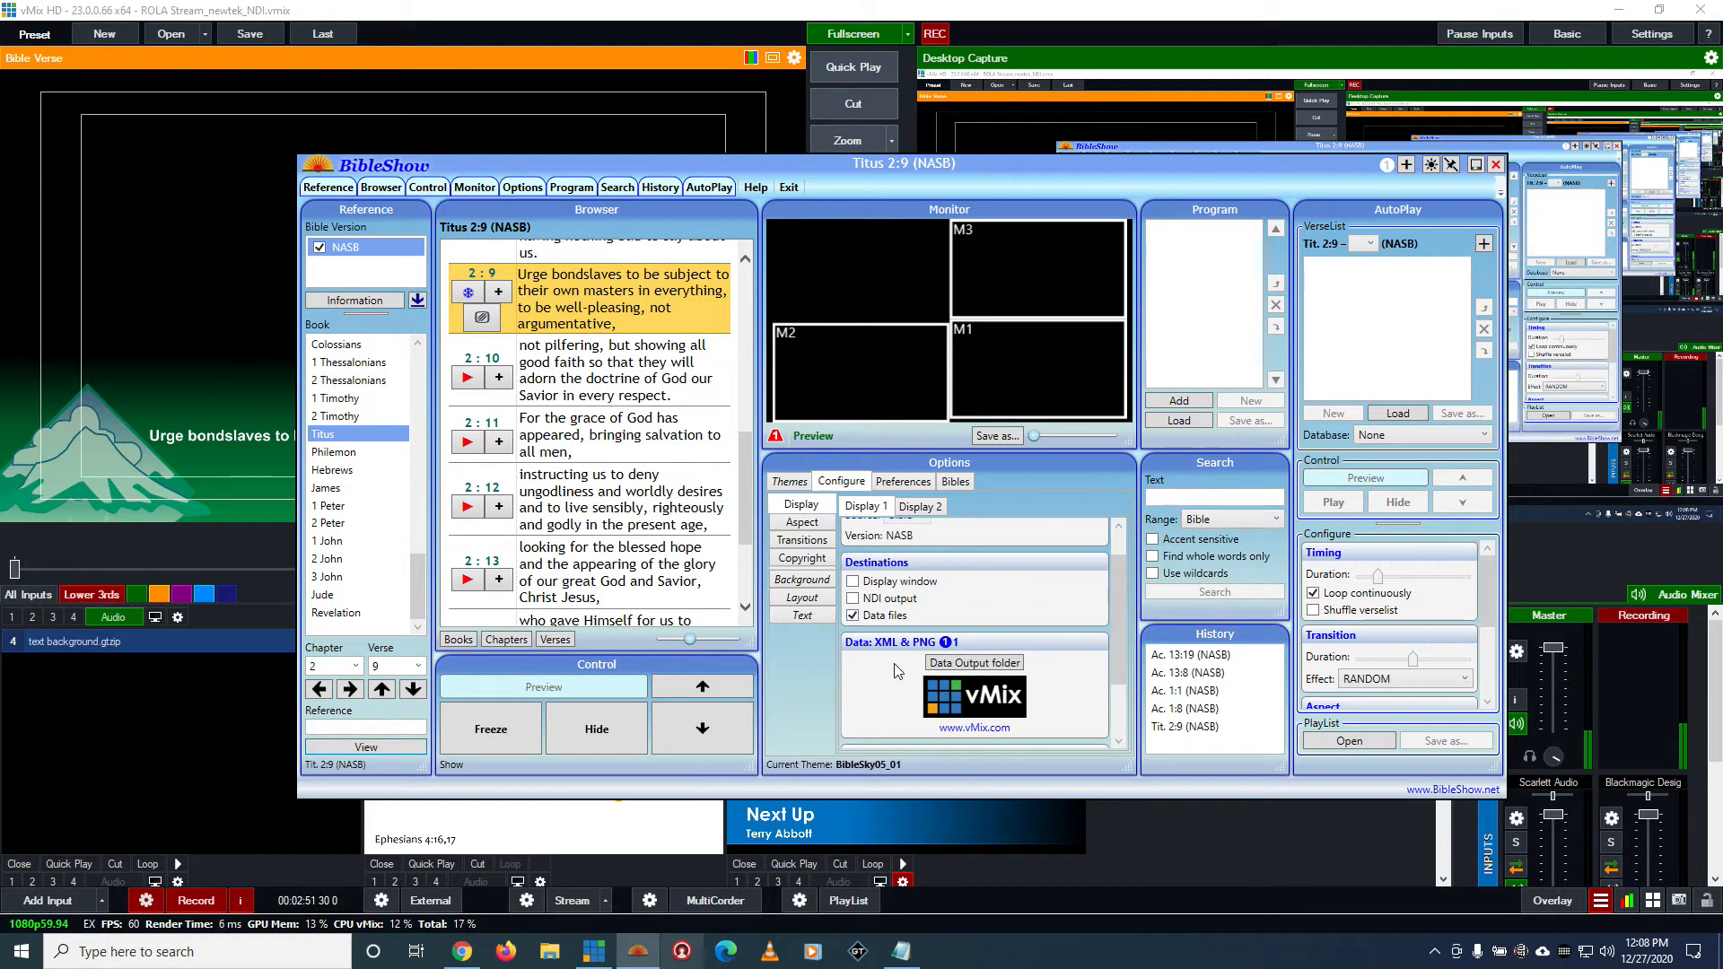
scroll(897, 675, "down", 1)
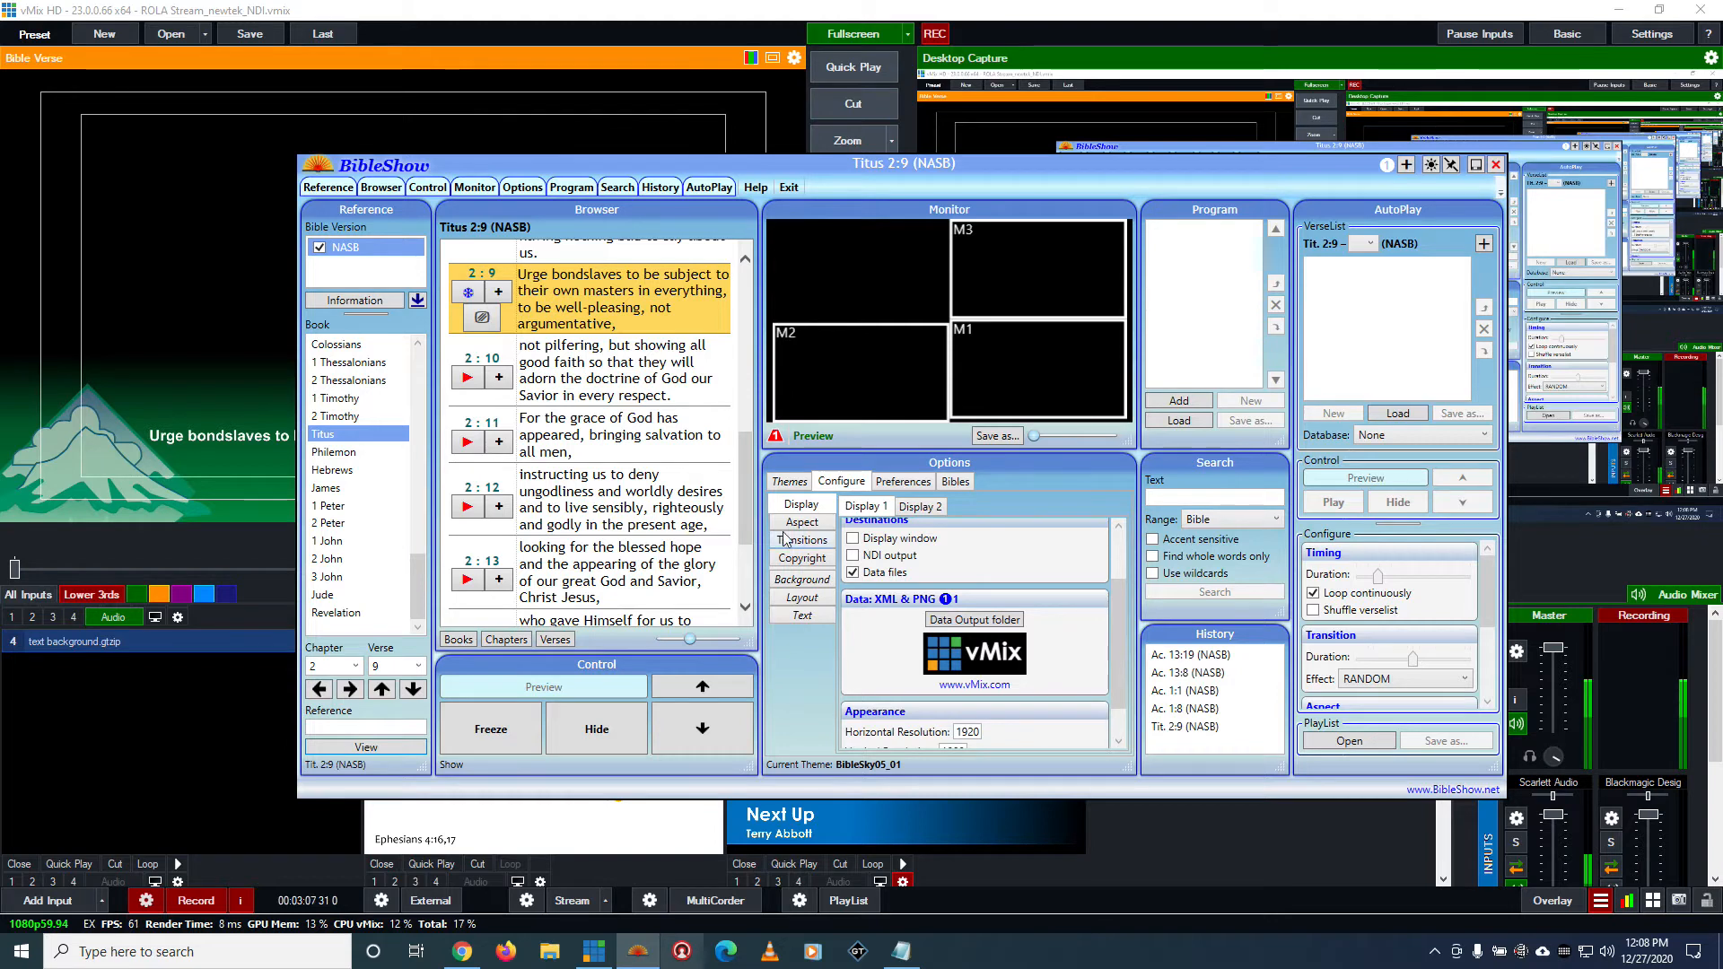
left_click(791, 481)
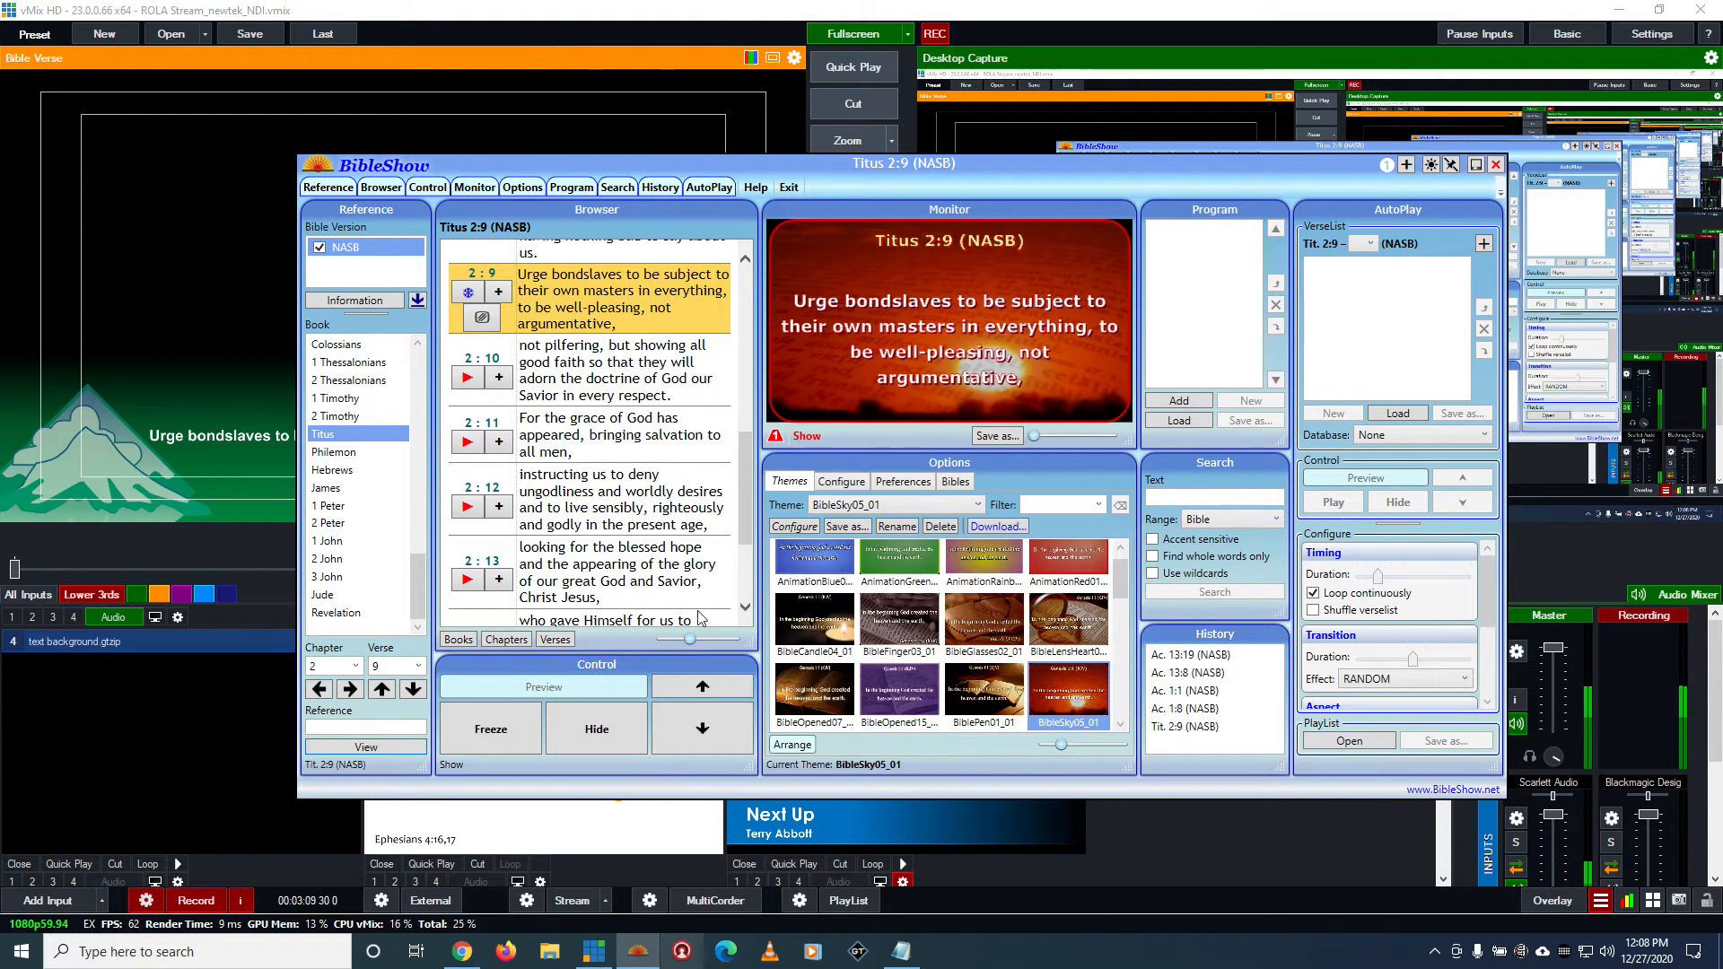
left_click(843, 485)
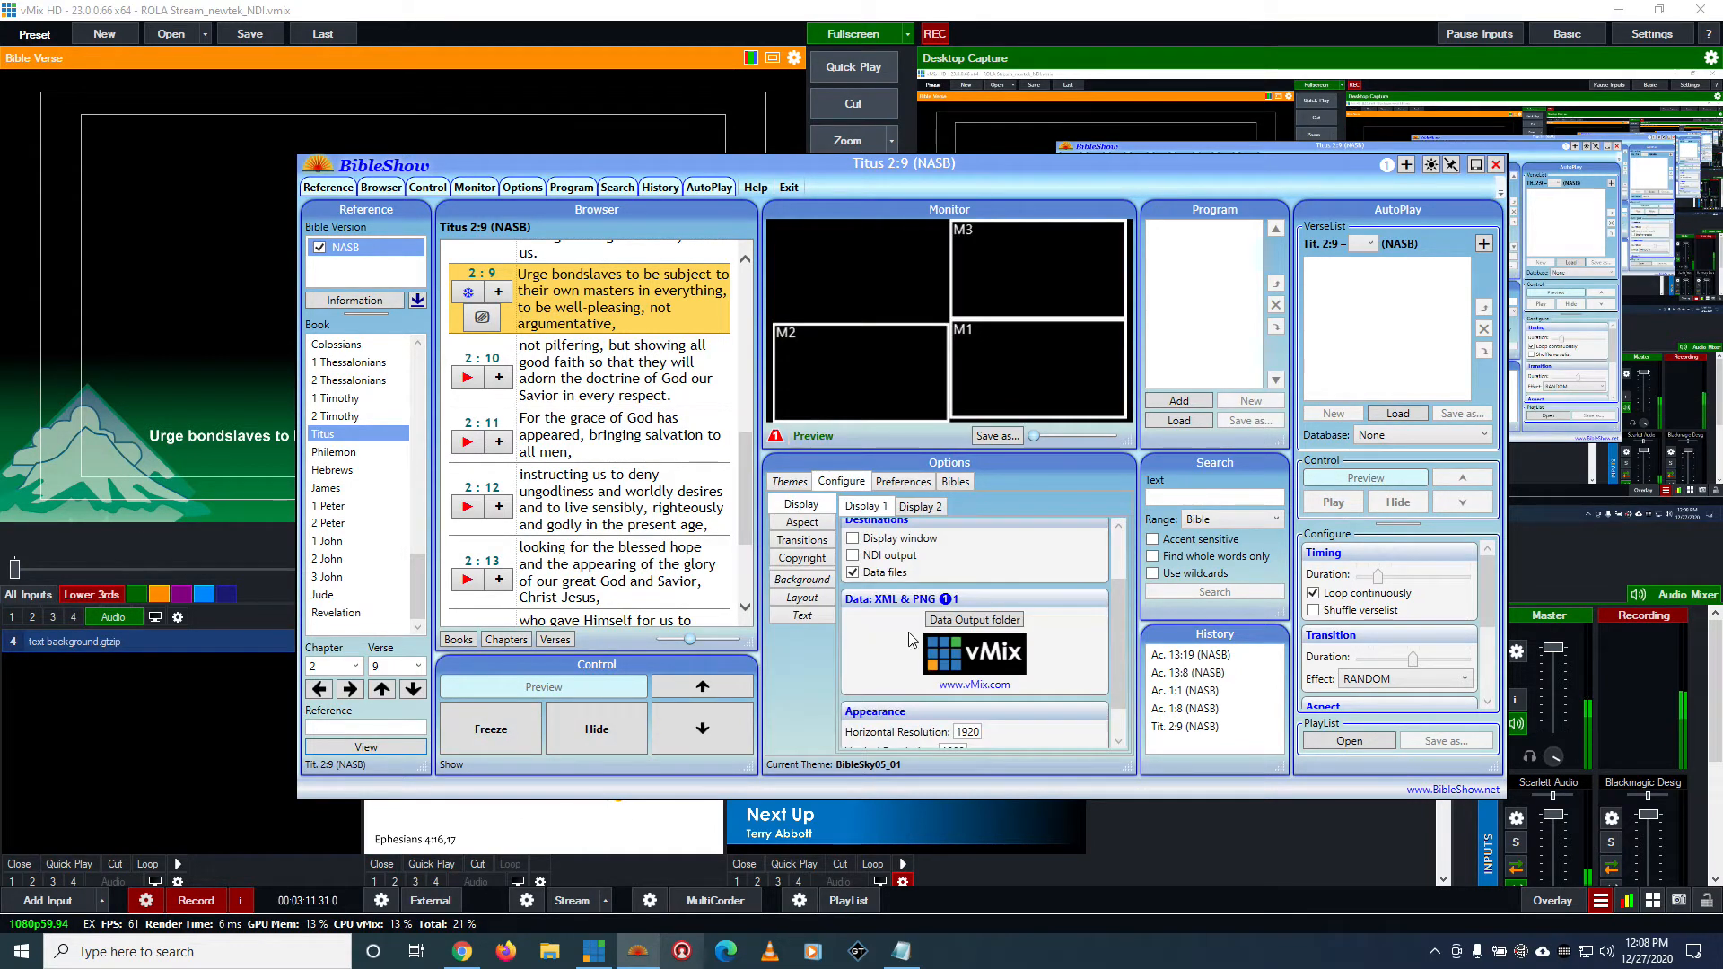
Open Display 1's data output folder, move the folder window aside and open data1.xml
left_click(979, 621)
left_click(789, 330)
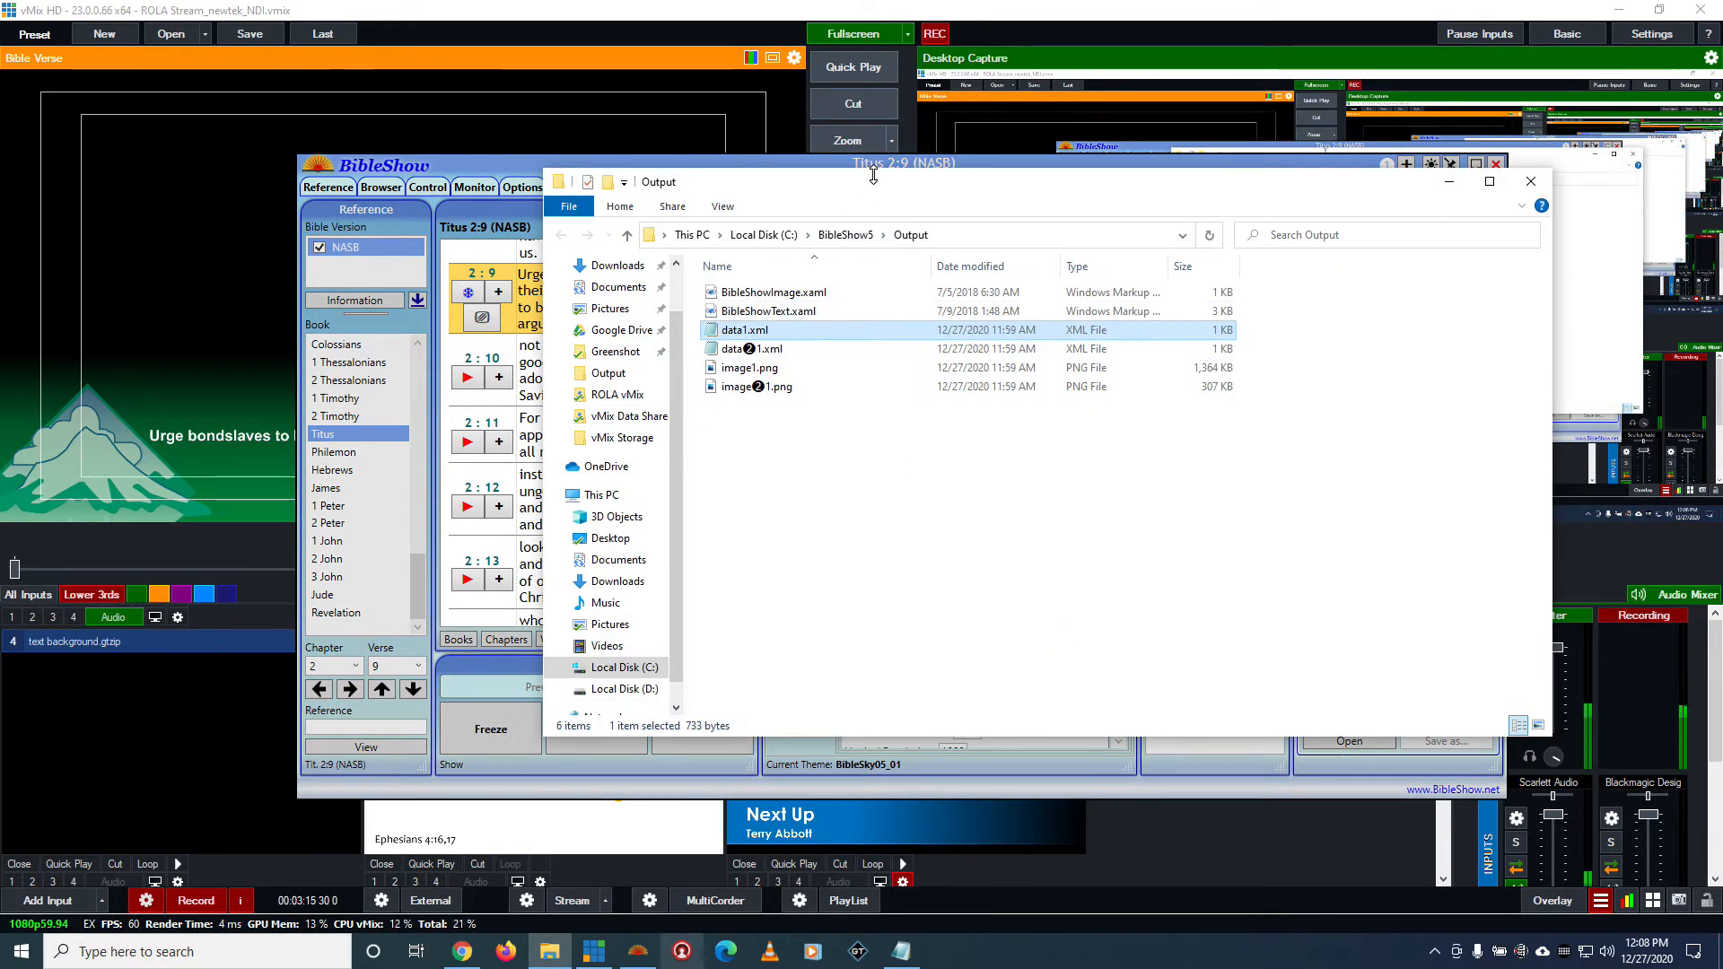
left_click_drag(872, 184, 1074, 431)
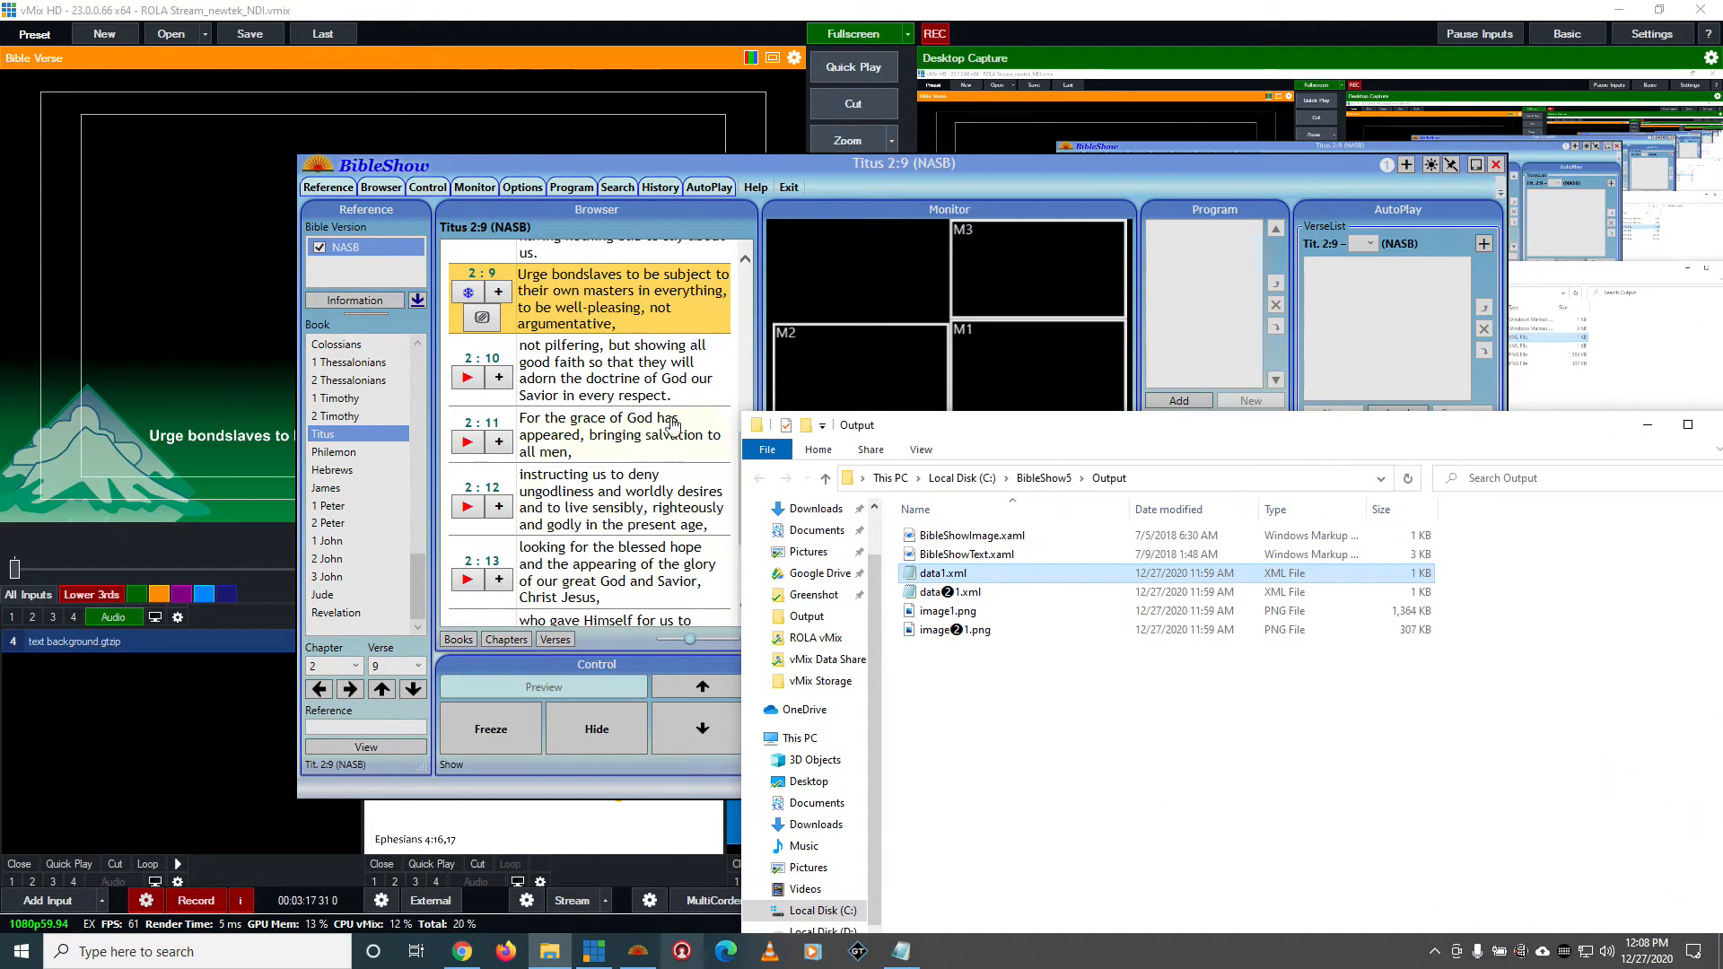
double_click(947, 574)
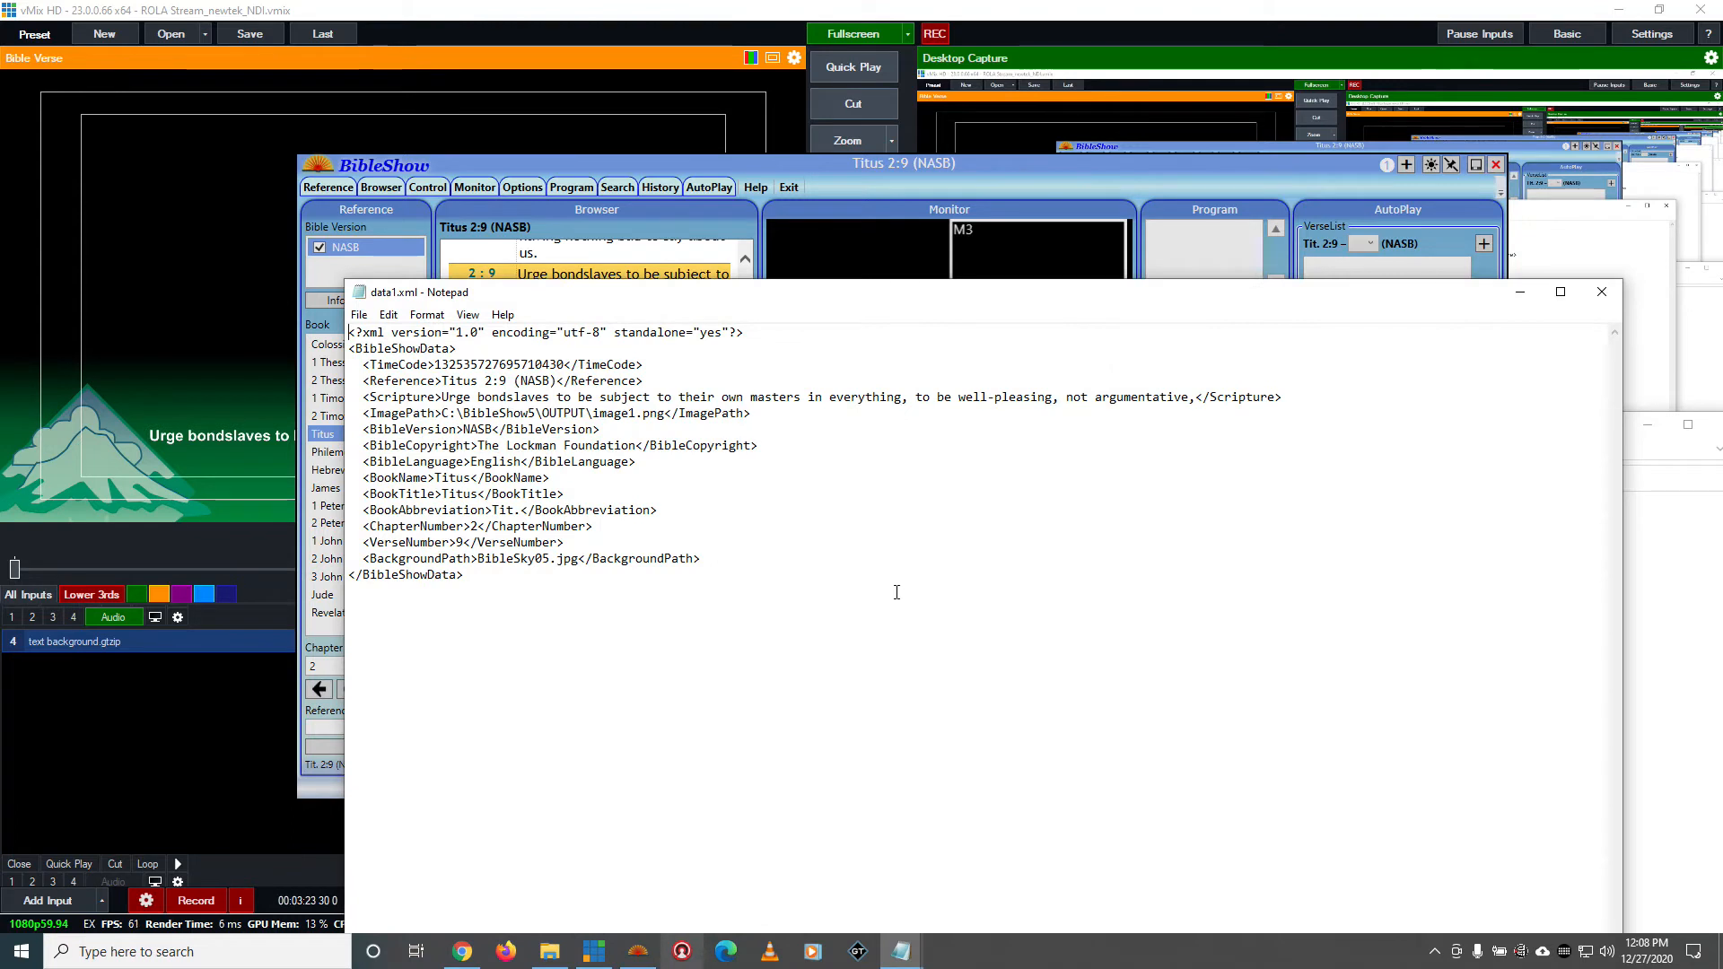
Examine the Reference element in data1.xml and compare it with the verse reference in BibleShow
left_click_drag(363, 380, 445, 381)
left_click(465, 379)
left_click_drag(370, 381, 502, 380)
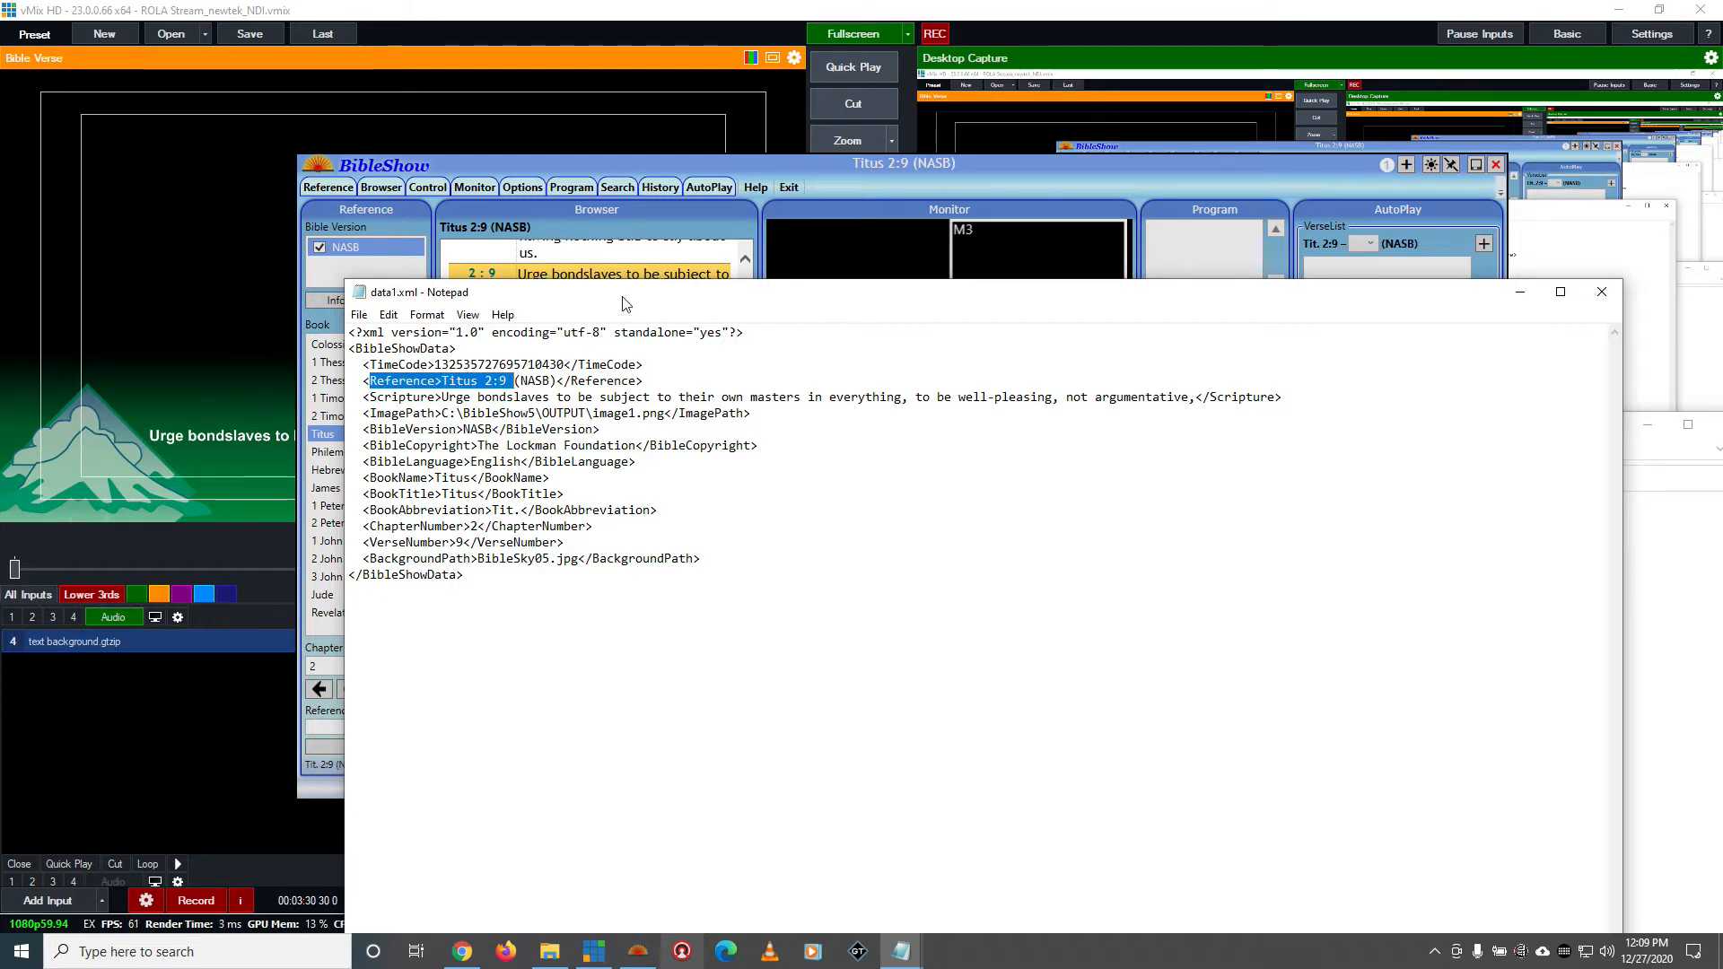
left_click_drag(626, 304, 735, 712)
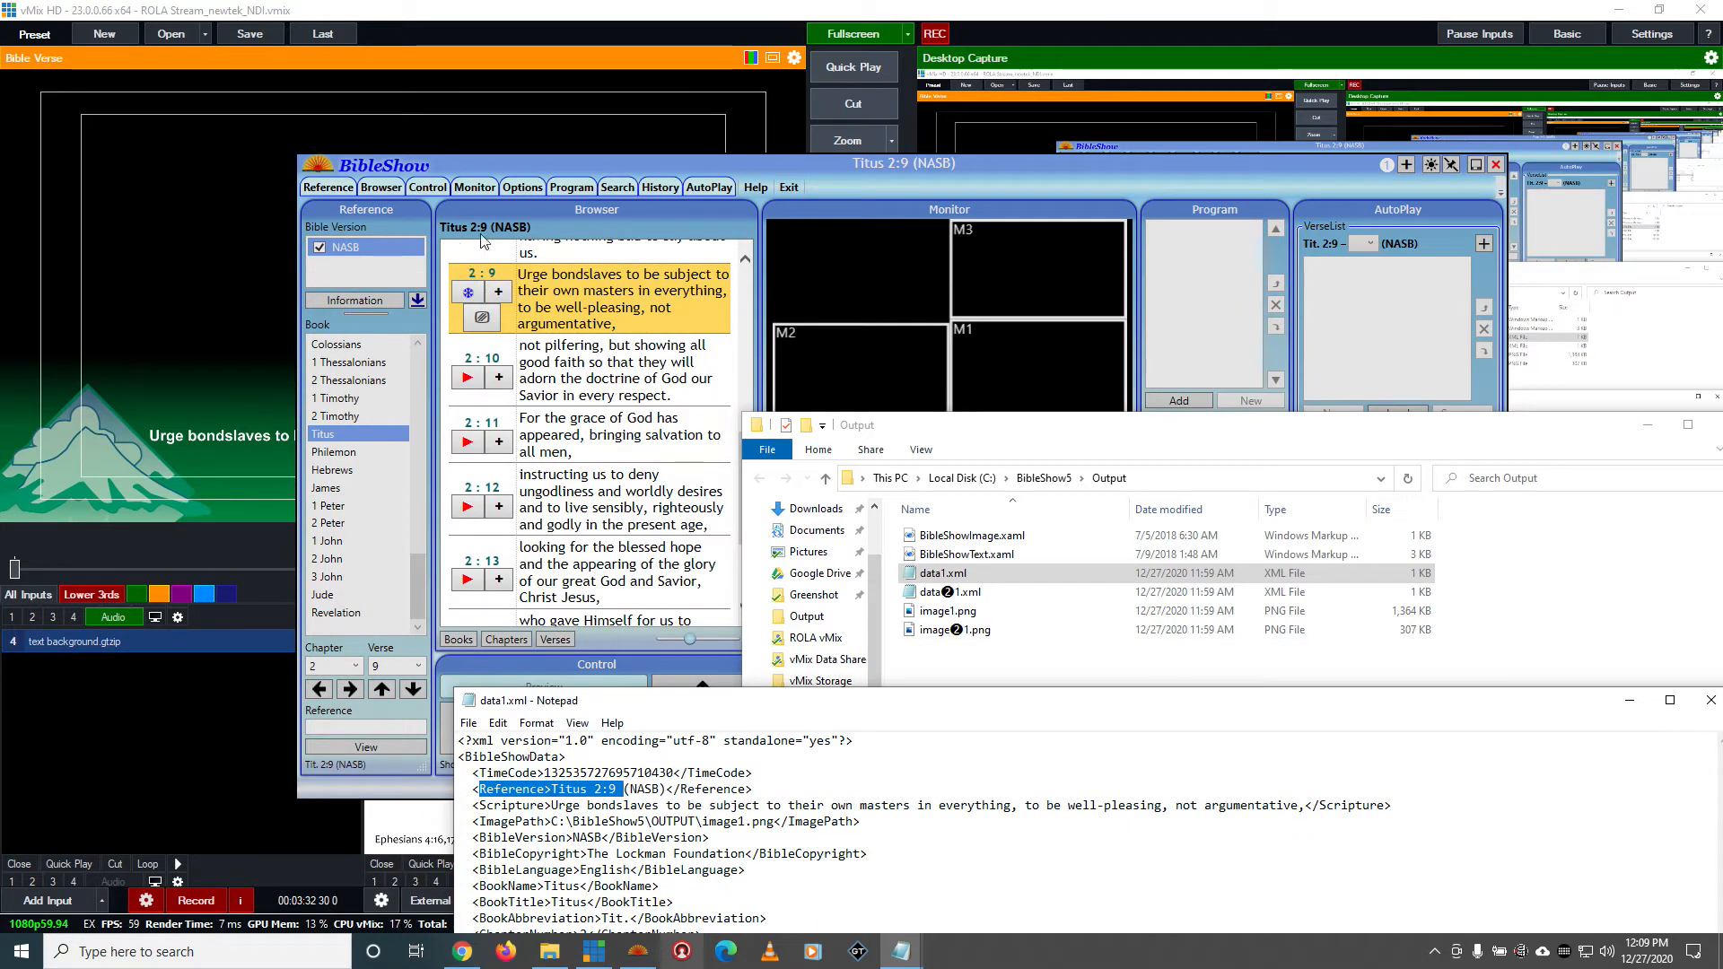
left_click_drag(767, 707, 618, 350)
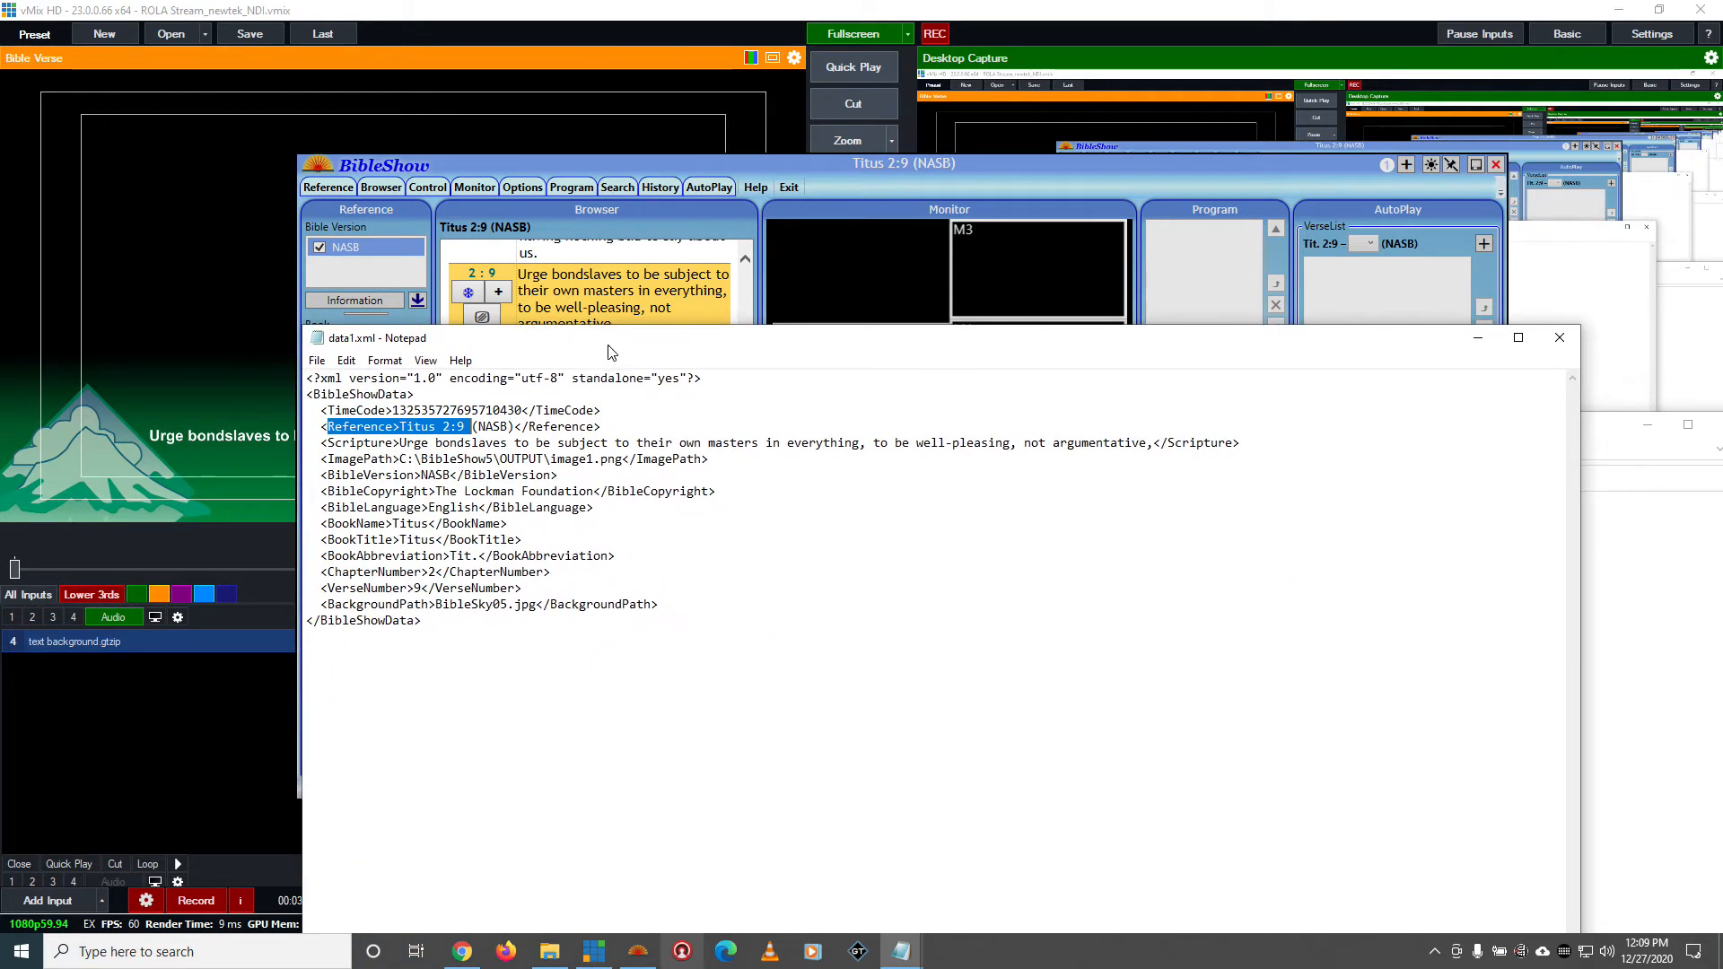
left_click_drag(473, 427, 509, 428)
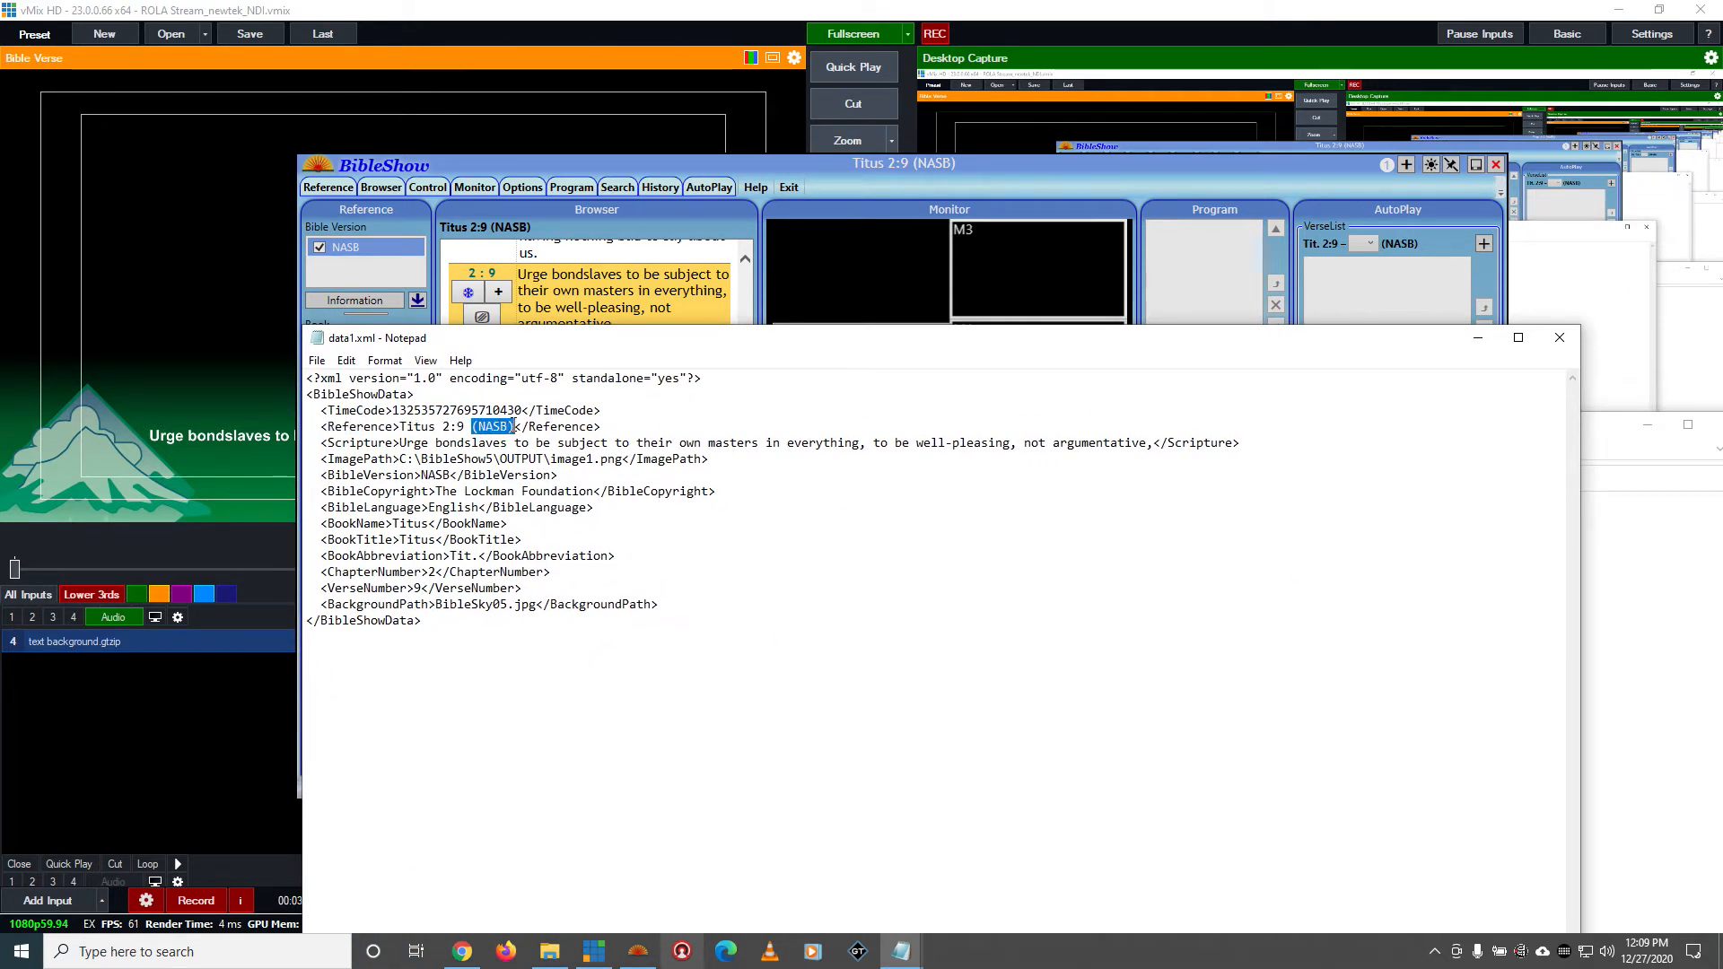
left_click(522, 427)
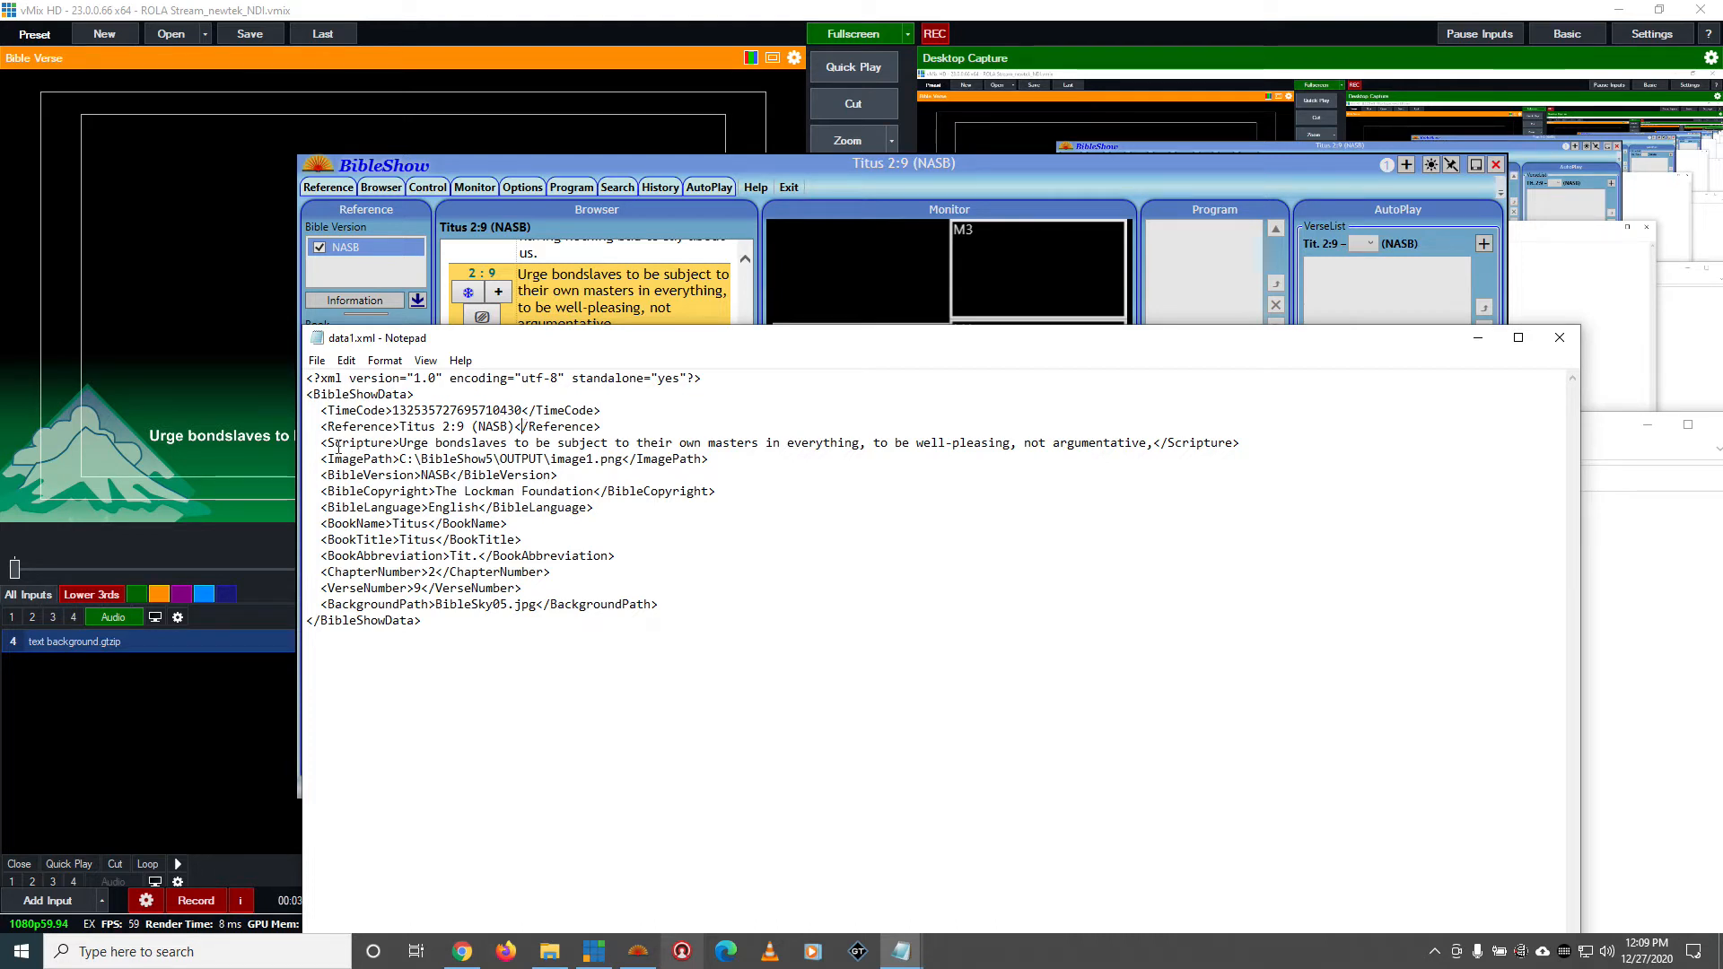
Examine the Scripture and ImagePath elements in data1.xml
left_click_drag(321, 442, 902, 442)
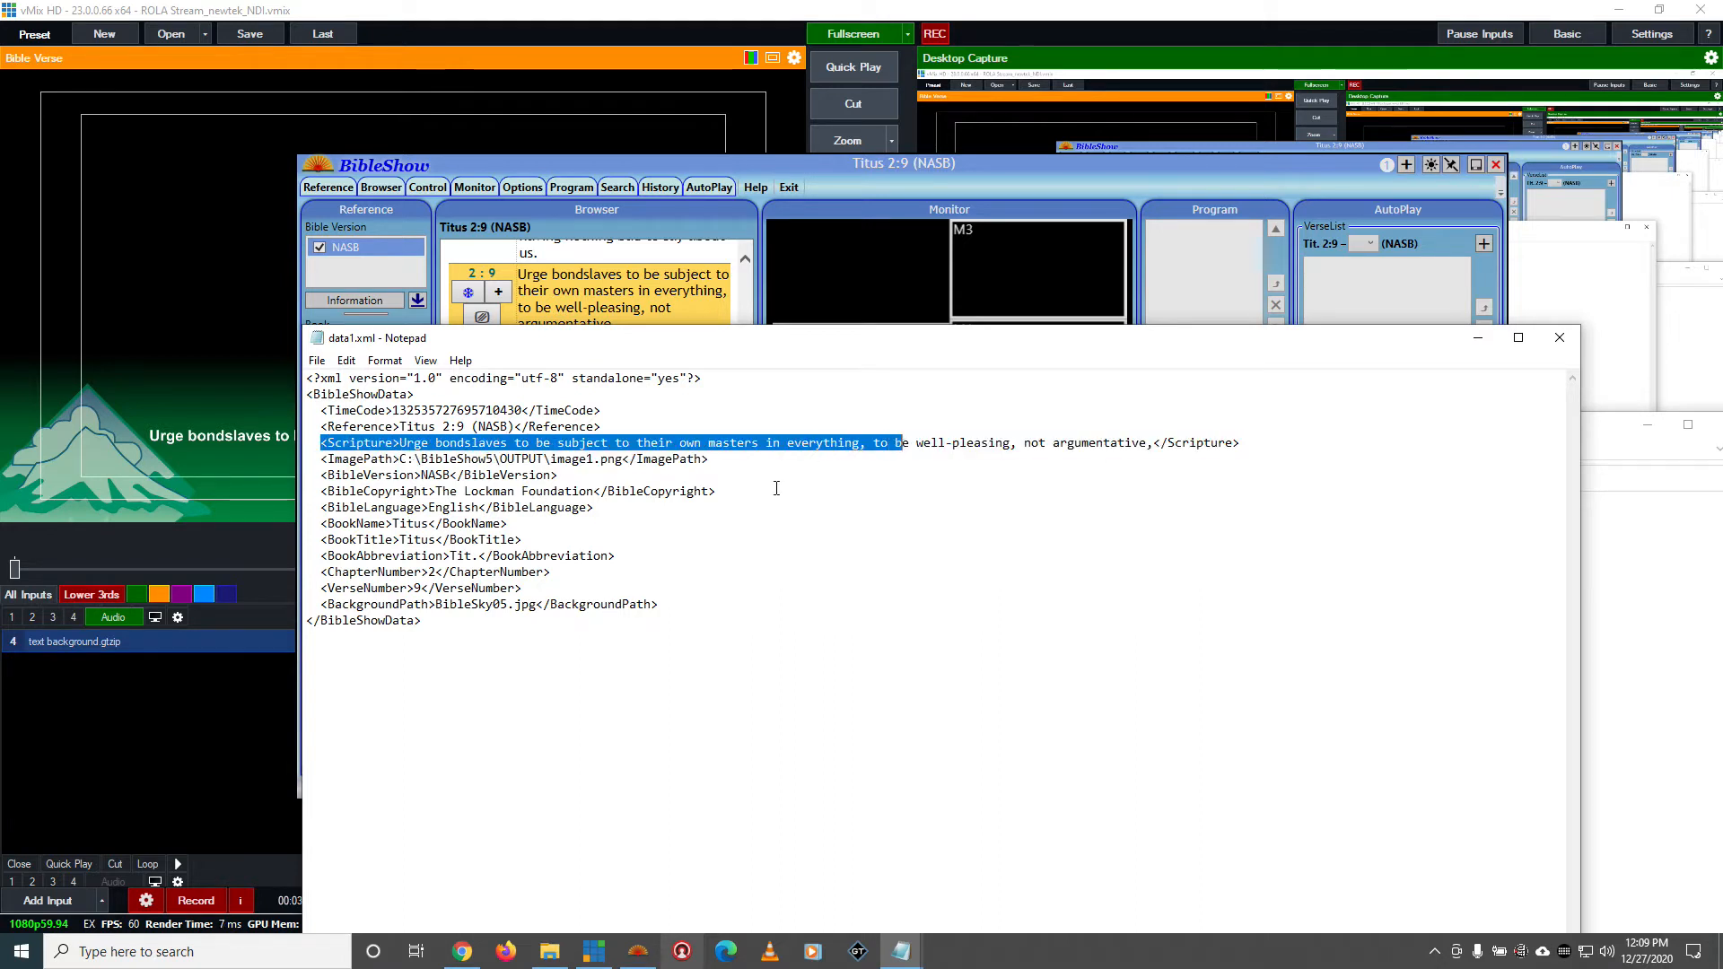
left_click(589, 507)
left_click_drag(311, 456, 693, 458)
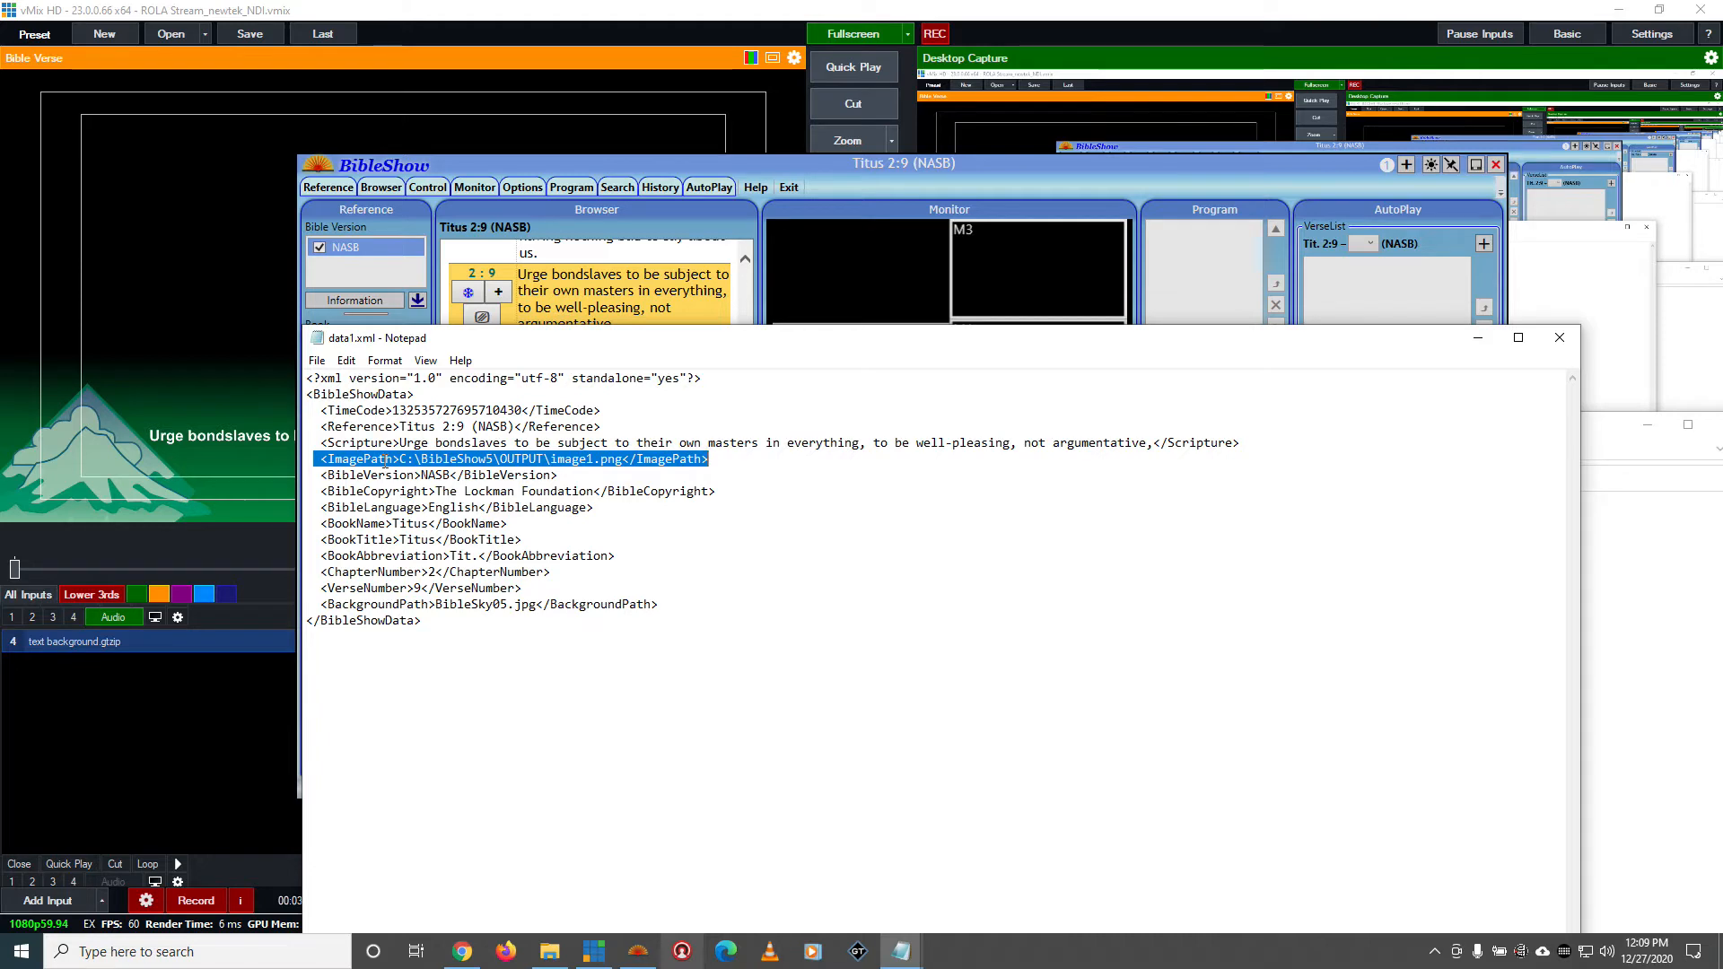
Bring BibleShow forward and compare its themed verse image with the Display 1 source and destination settings
left_click_drag(659, 349, 675, 709)
left_click(966, 174)
left_click(790, 482)
left_click(839, 482)
scroll(844, 539, "up", 3)
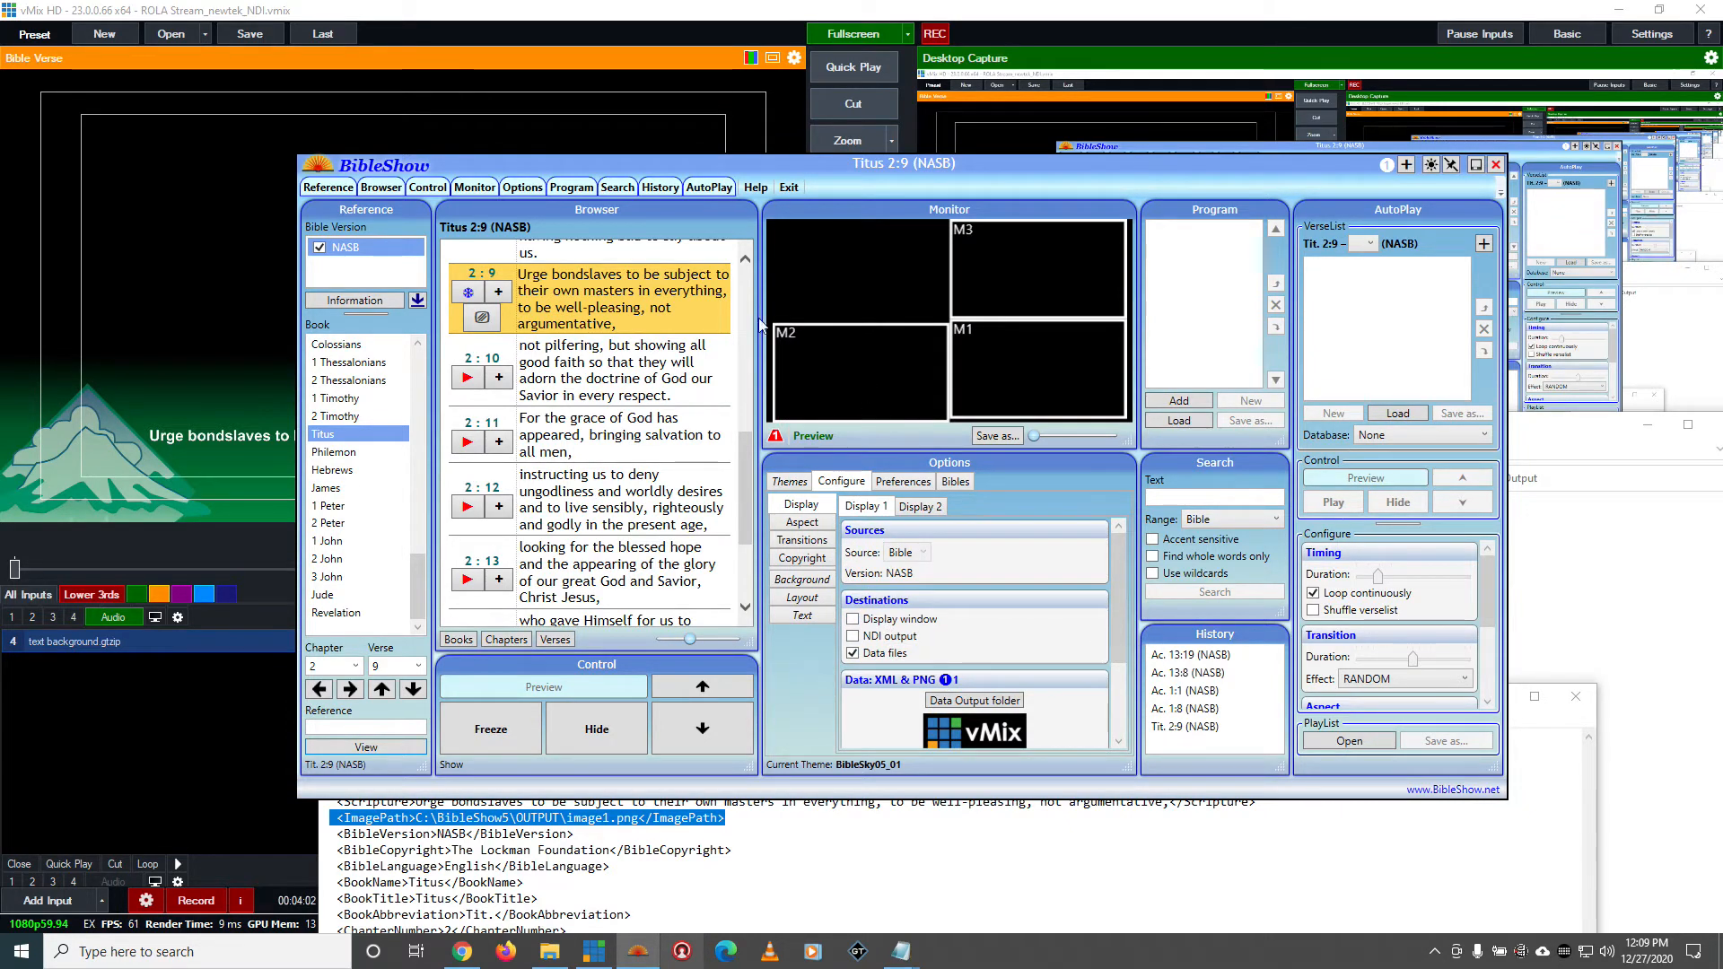
left_click(790, 482)
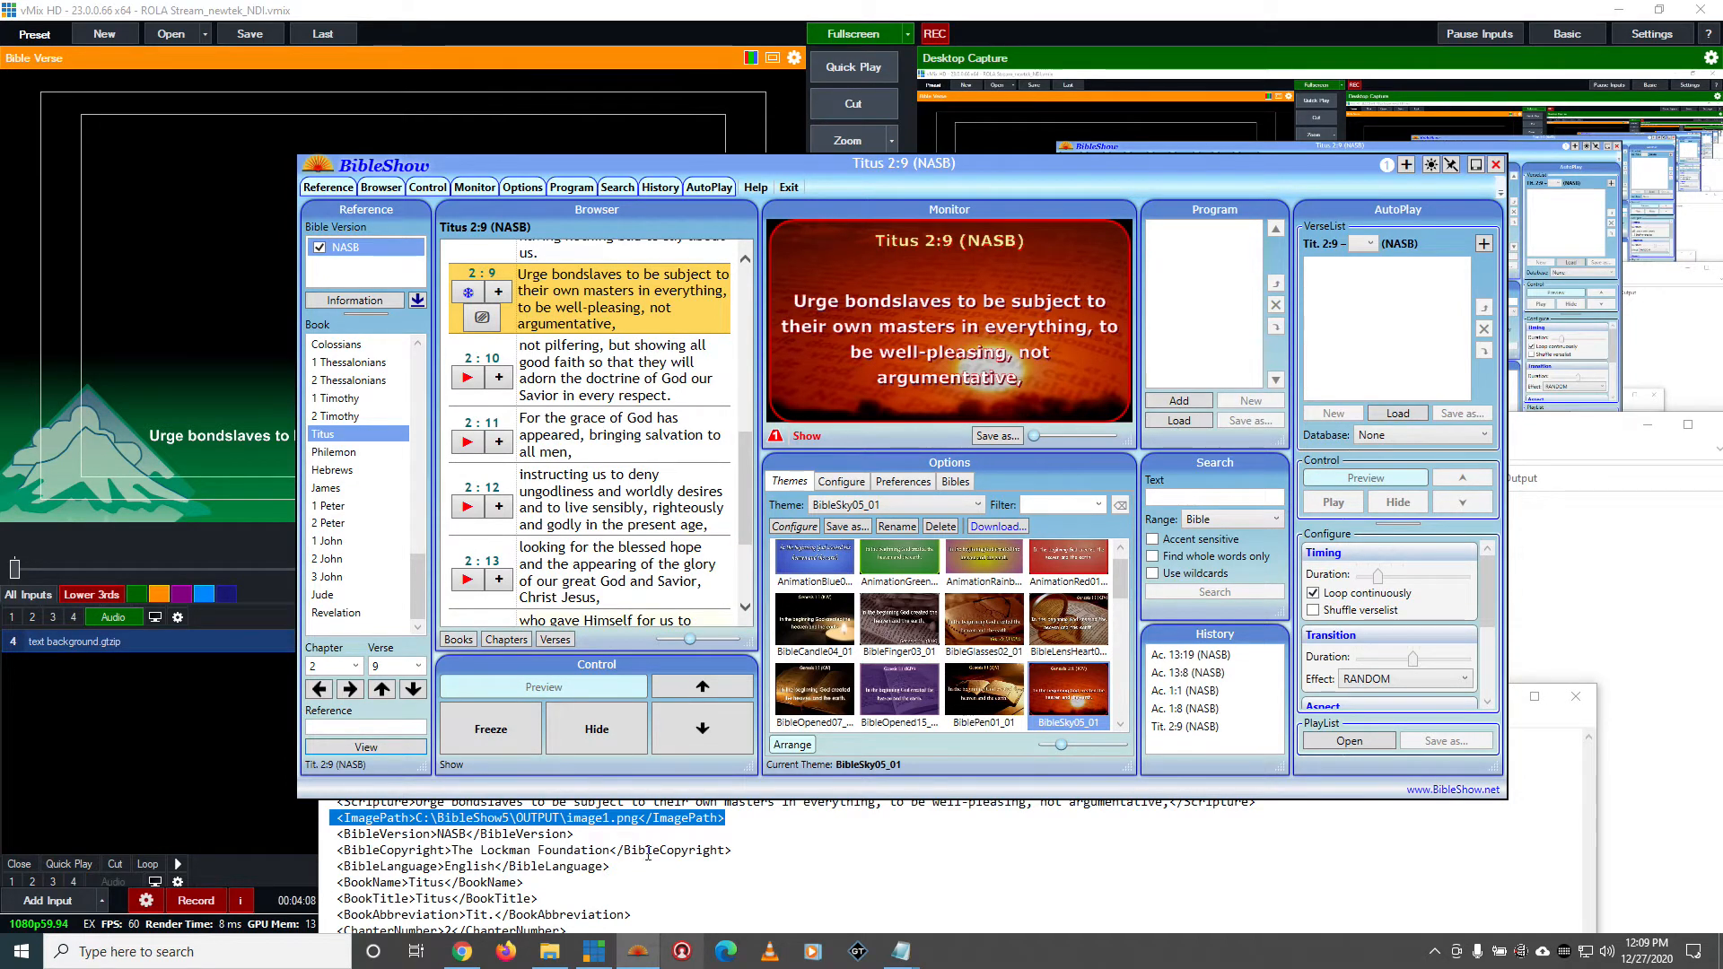
Bring data1.xml back to the front and examine its book, chapter, verse and background path elements
left_click(870, 874)
left_click_drag(1031, 708, 1016, 371)
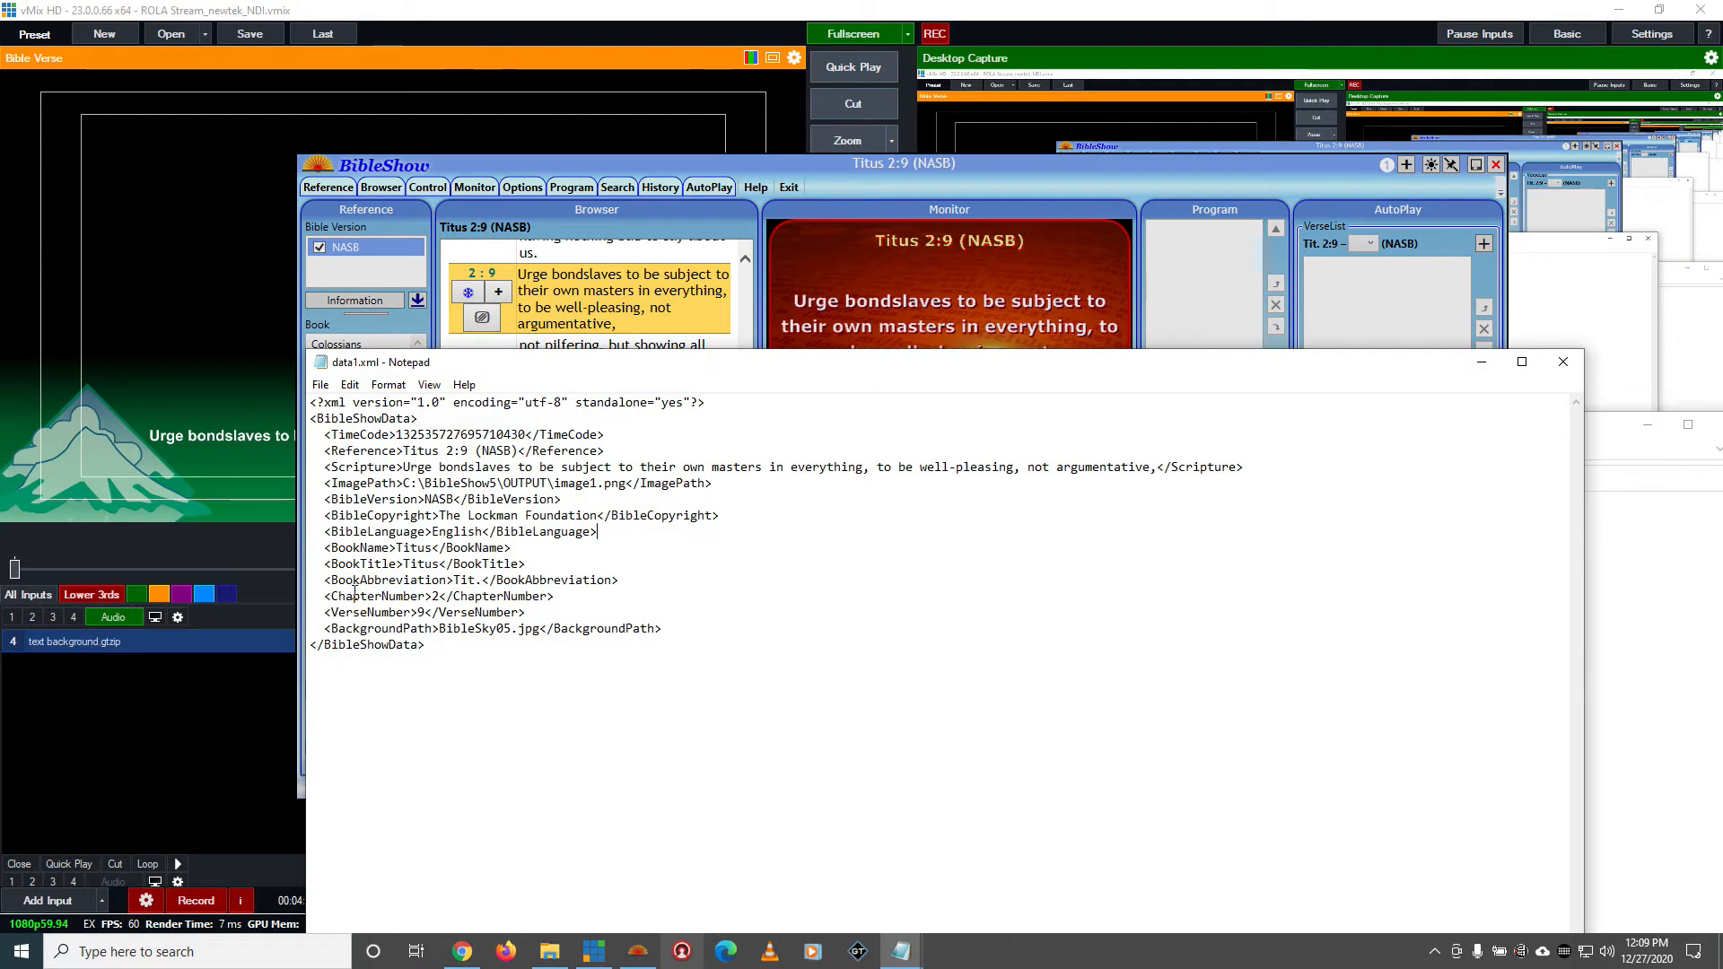
left_click_drag(340, 551, 454, 564)
left_click_drag(332, 581, 489, 581)
left_click_drag(352, 600, 452, 593)
left_click_drag(353, 614, 485, 612)
left_click_drag(353, 630, 557, 619)
left_click(762, 652)
Minimize data1.xml, check the Output folder again and switch back to vMix
left_click_drag(1346, 377, 1328, 554)
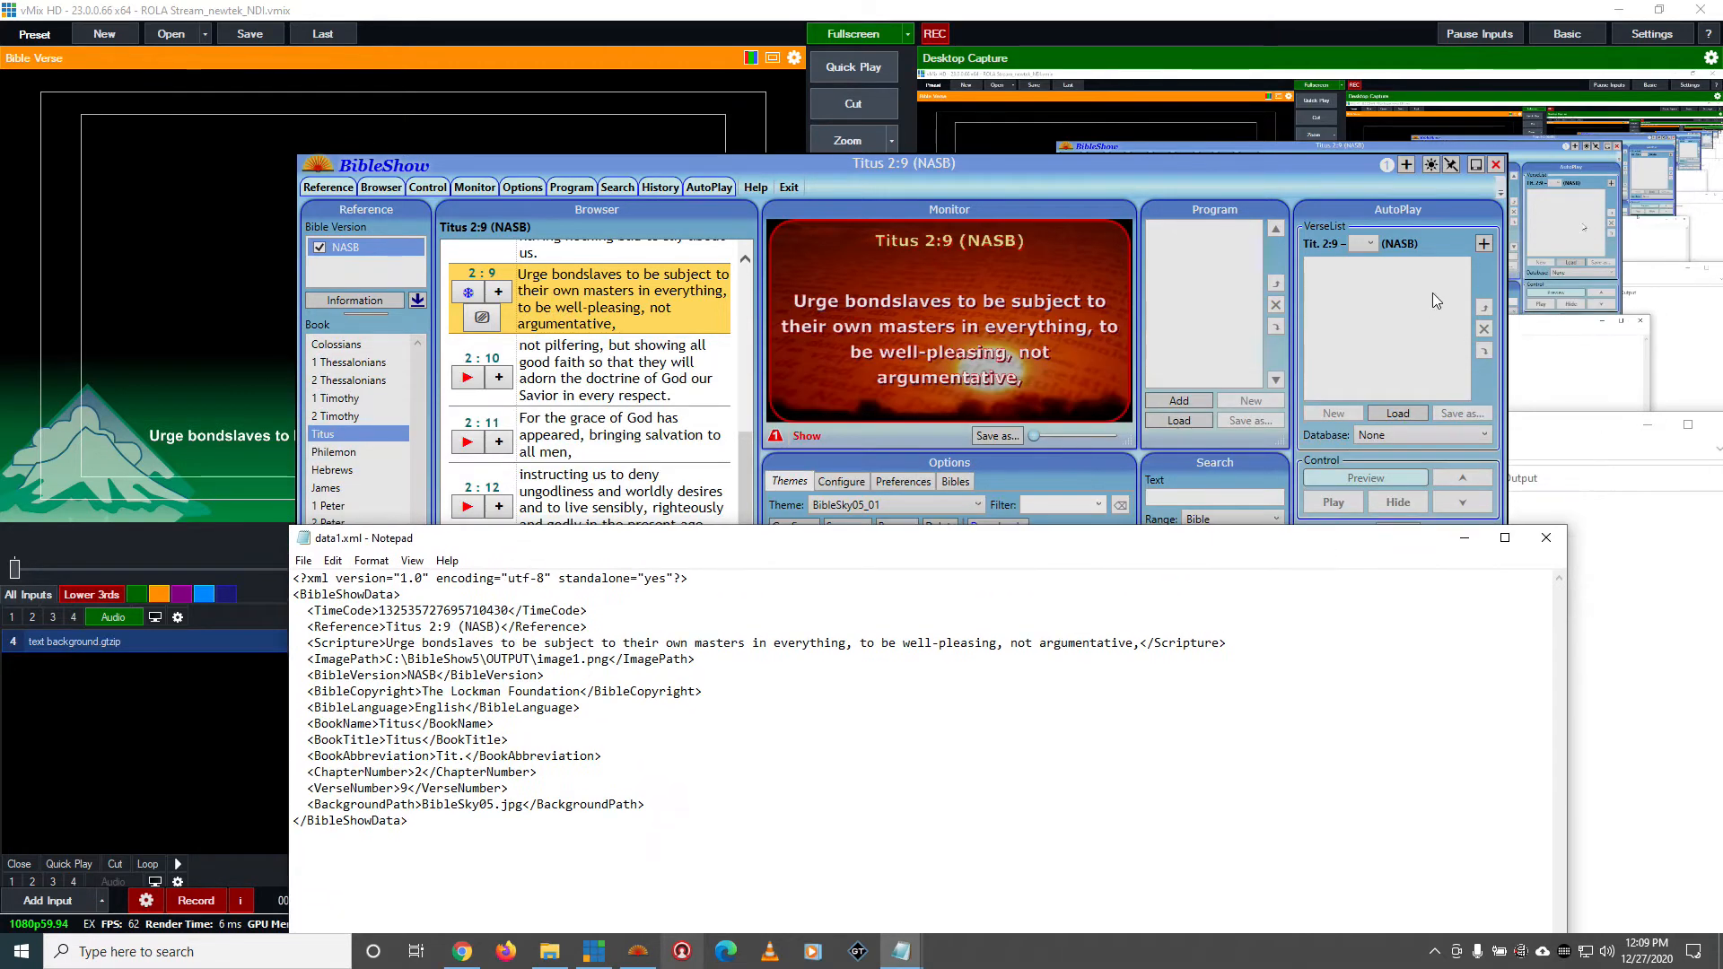
left_click(1464, 538)
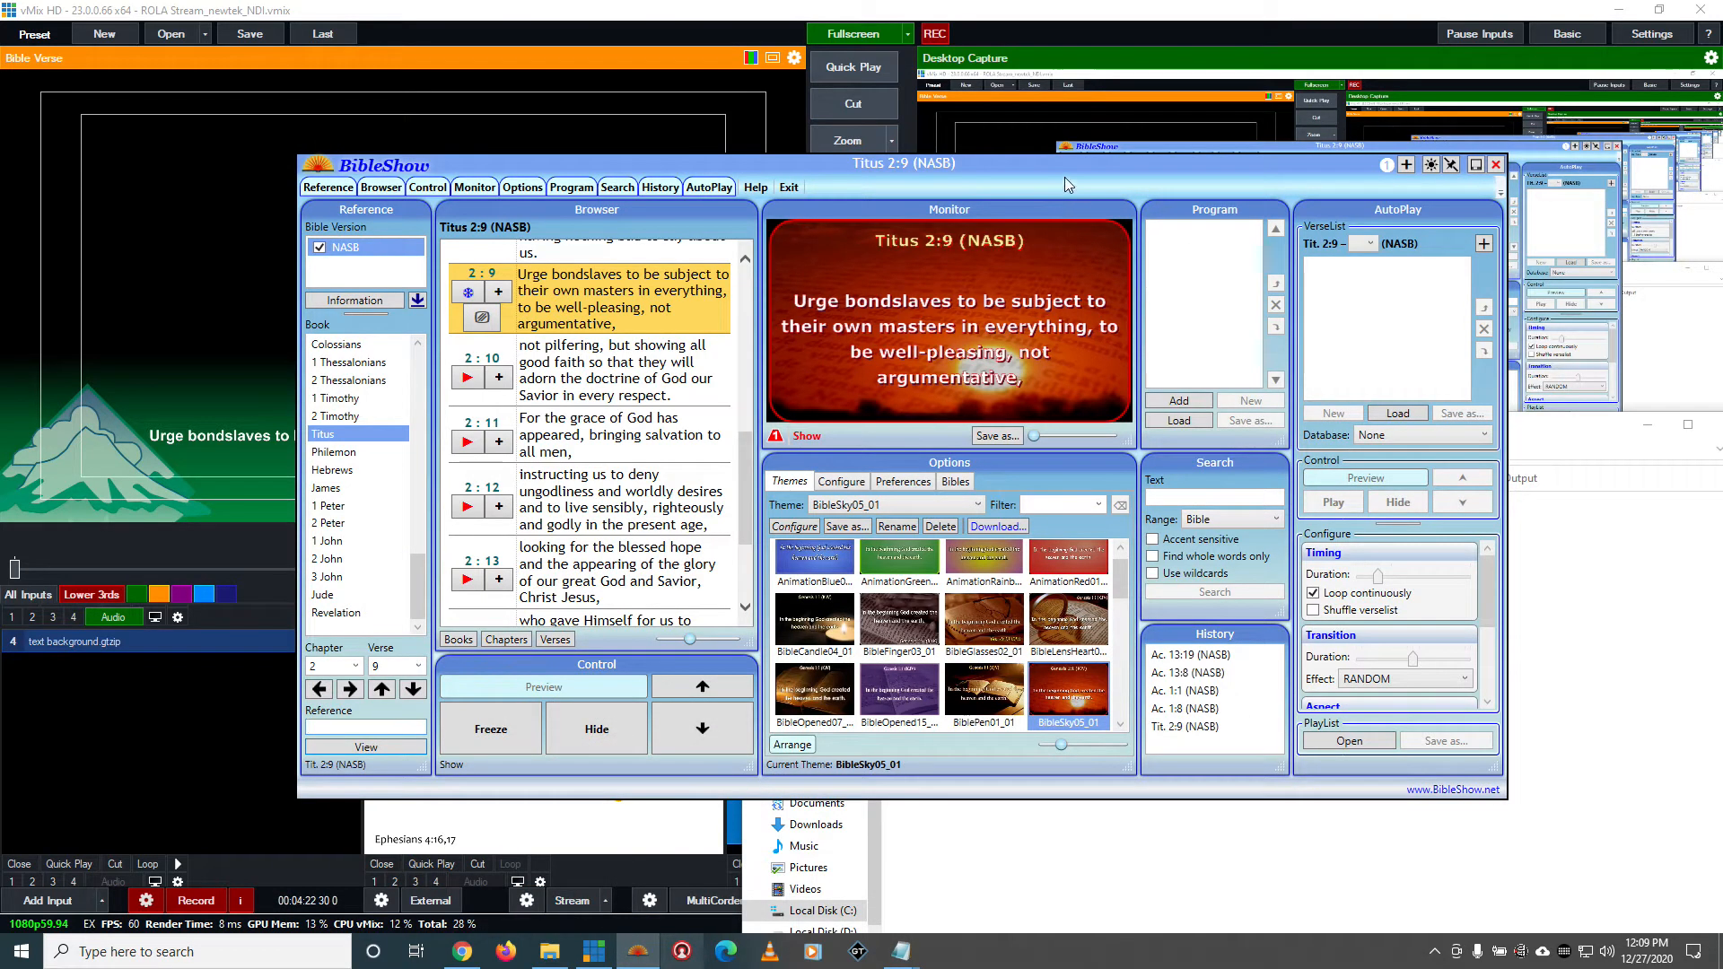
left_click(1626, 680)
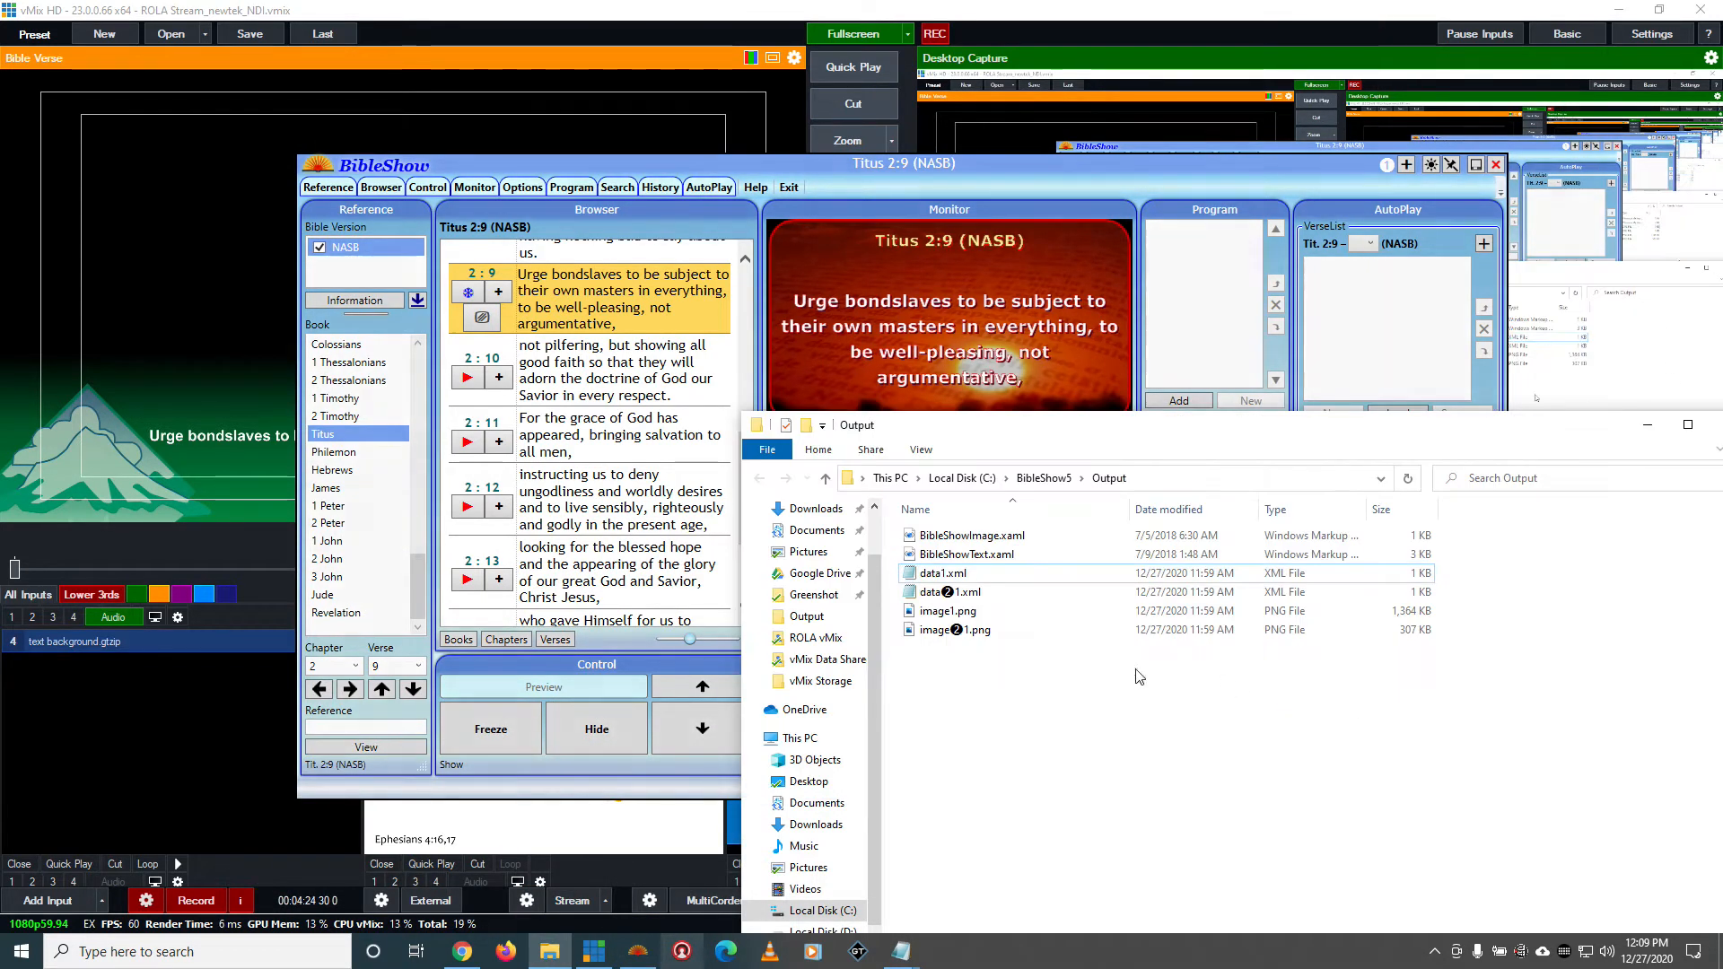
left_click(1154, 29)
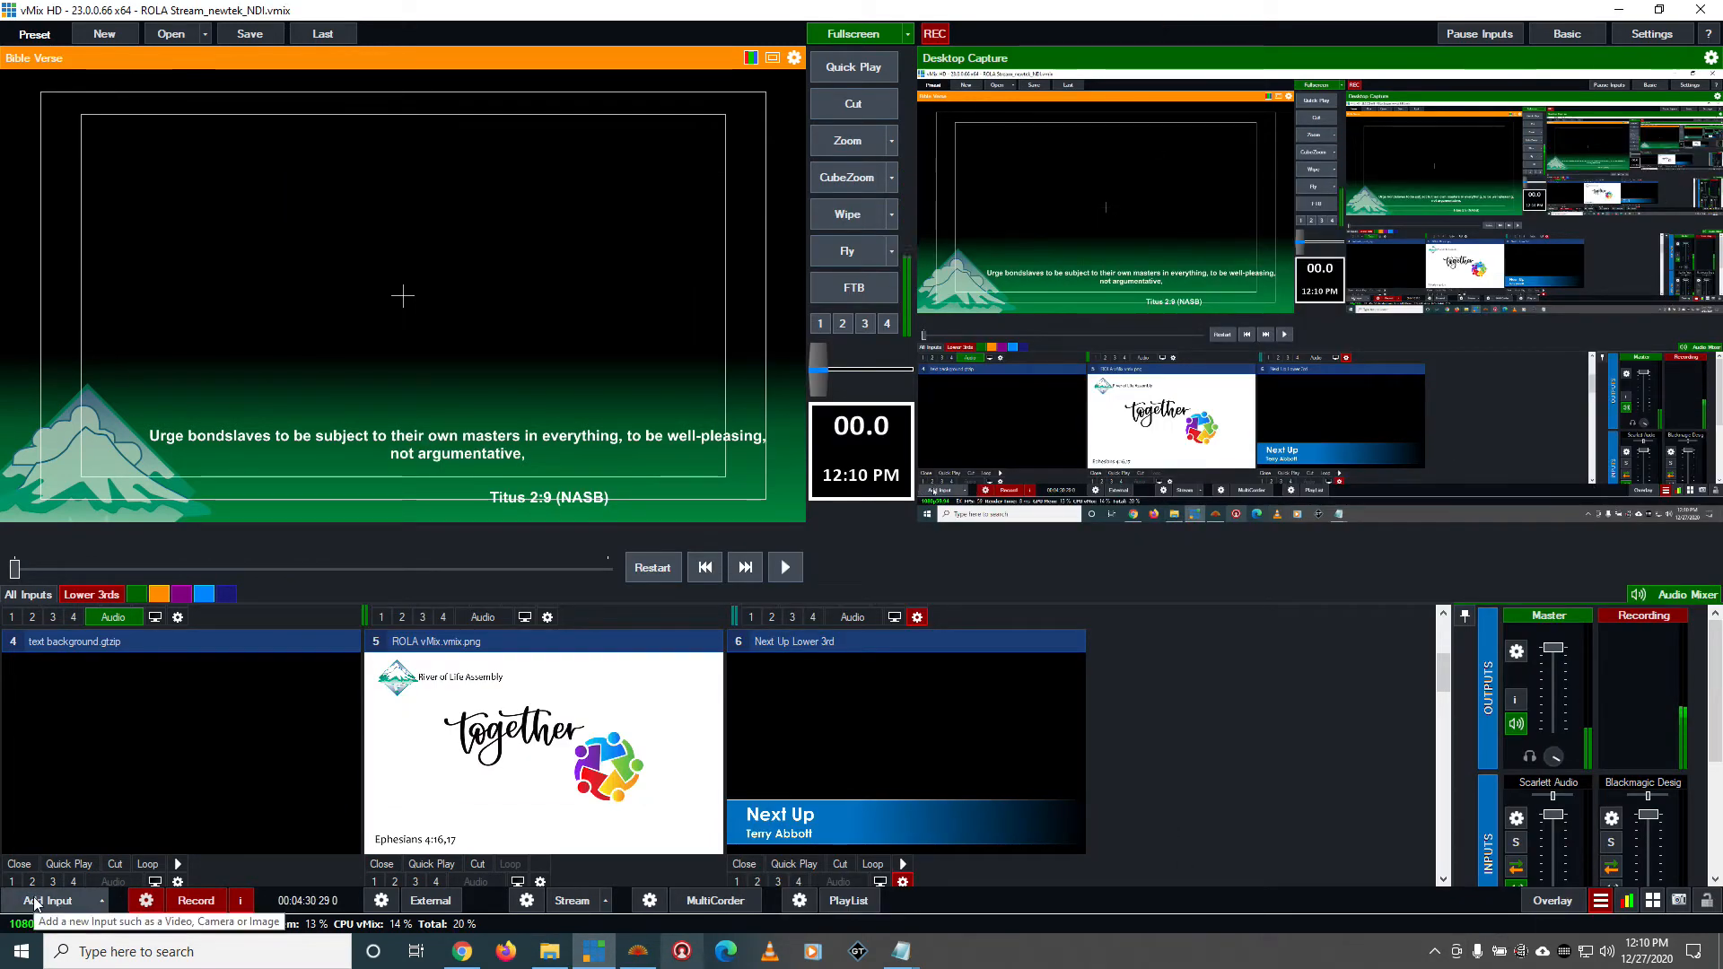
Open the Data Sources Manager and add an XML data source named Bibleshow
left_click(1600, 903)
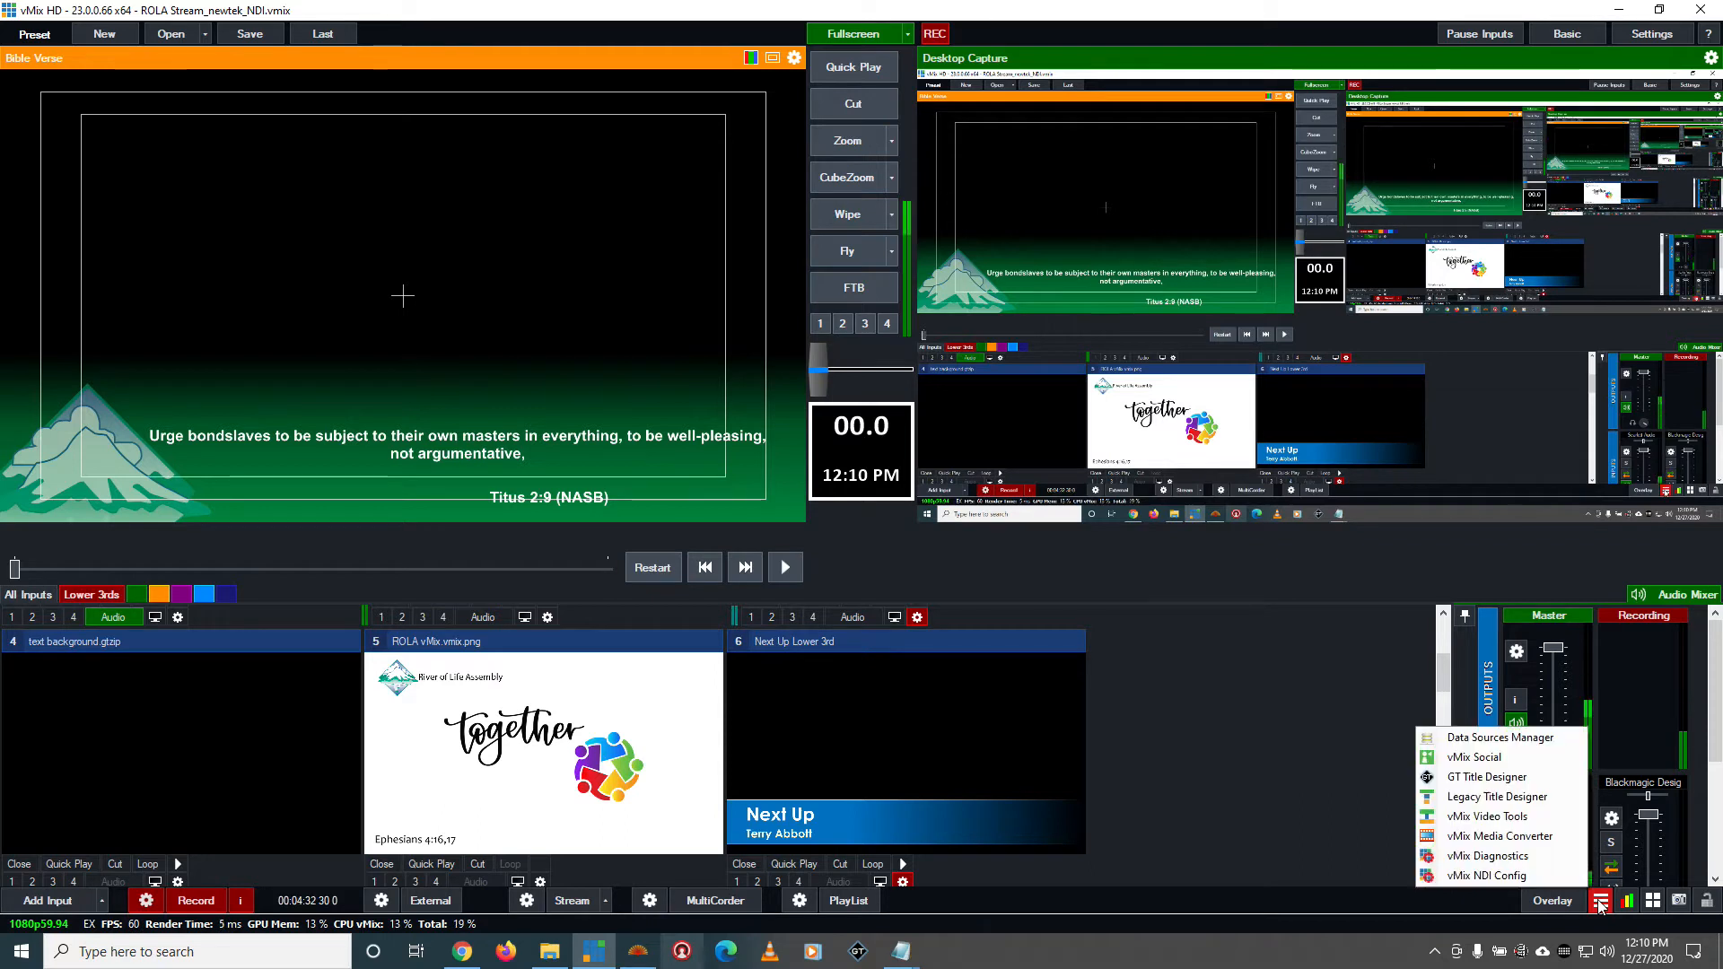
left_click(1535, 739)
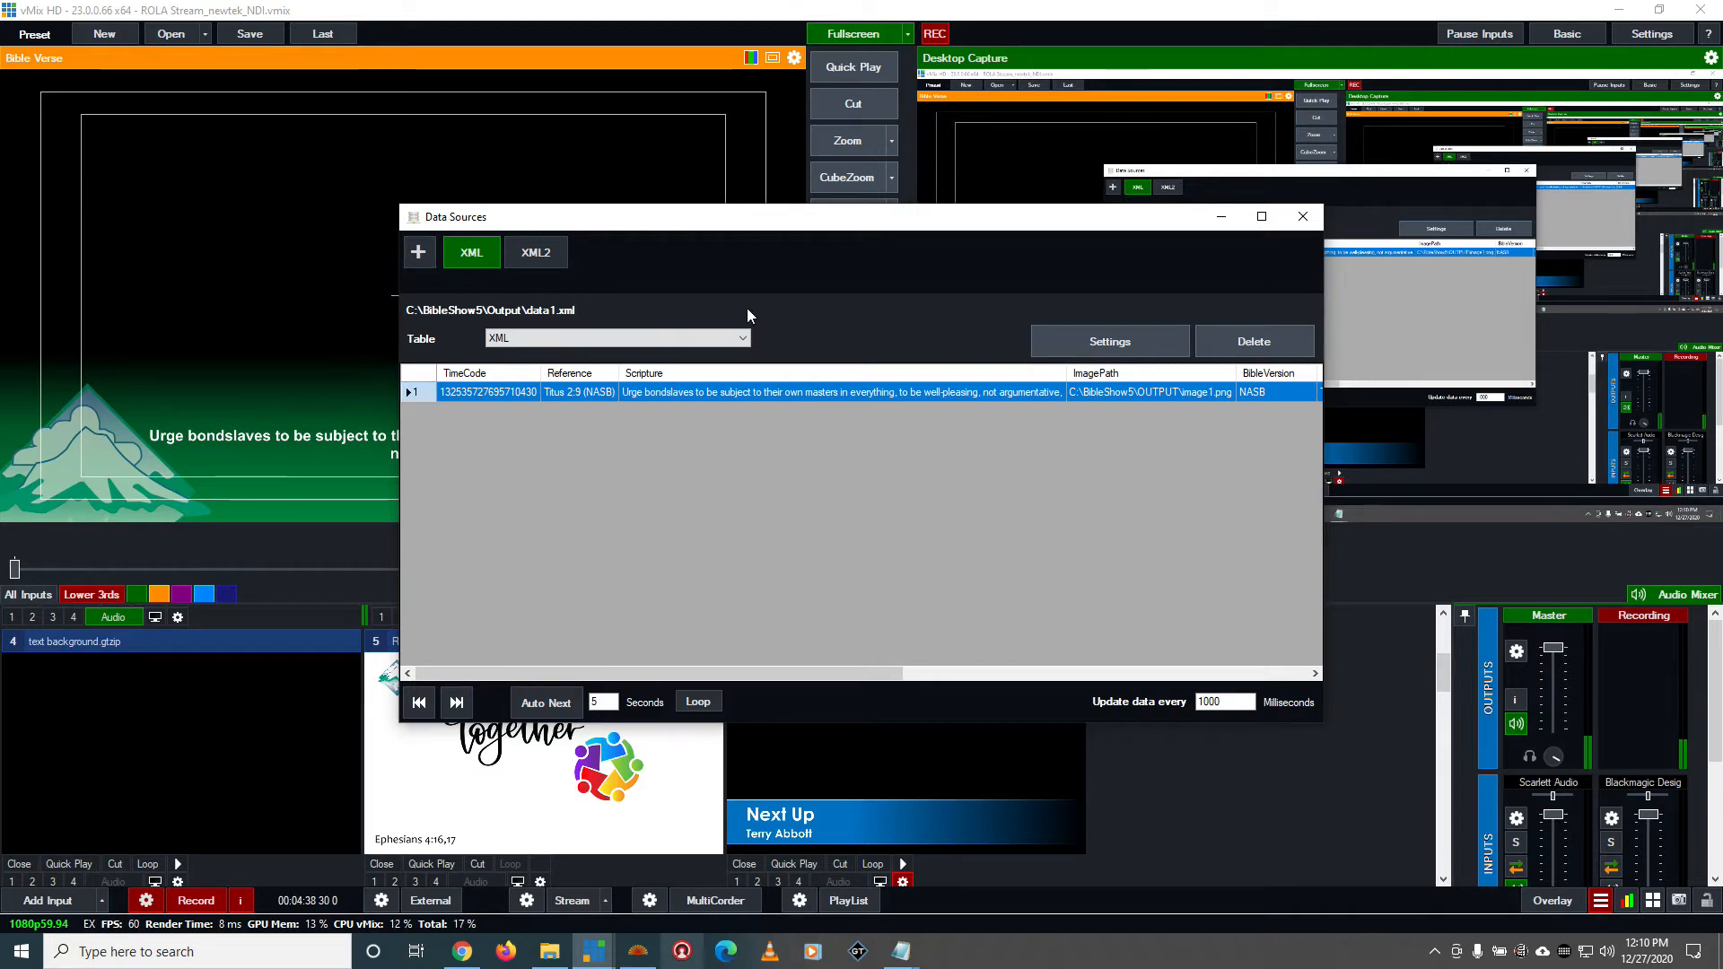
left_click(425, 263)
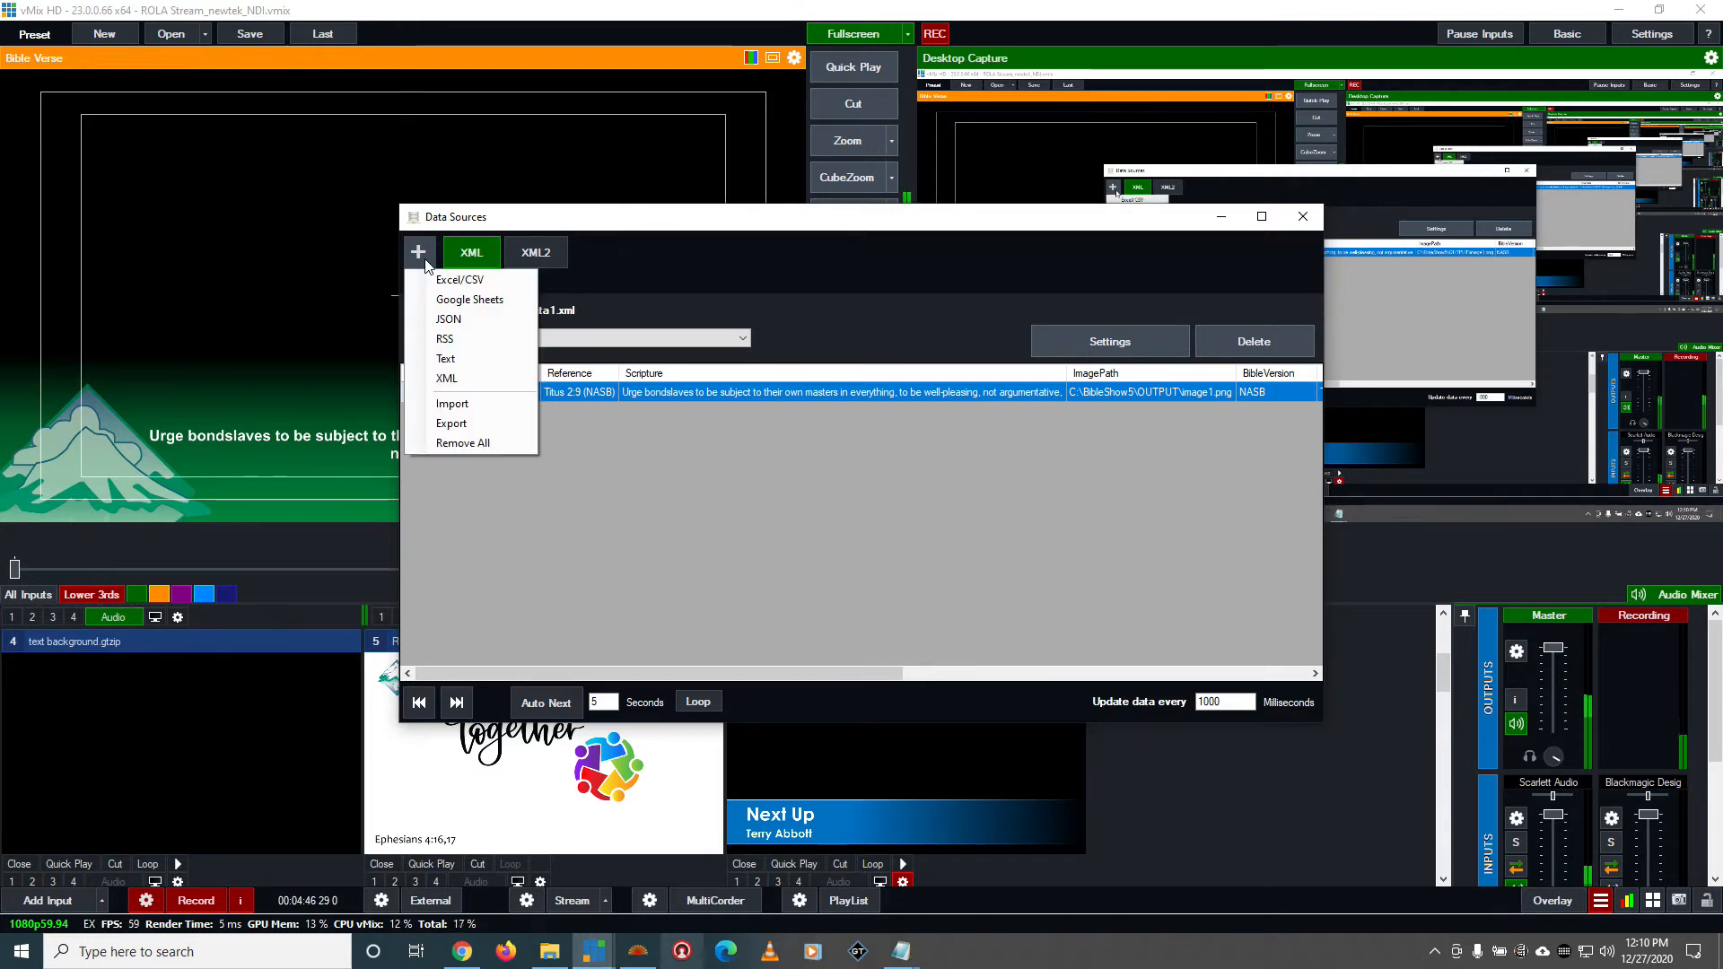
left_click(468, 377)
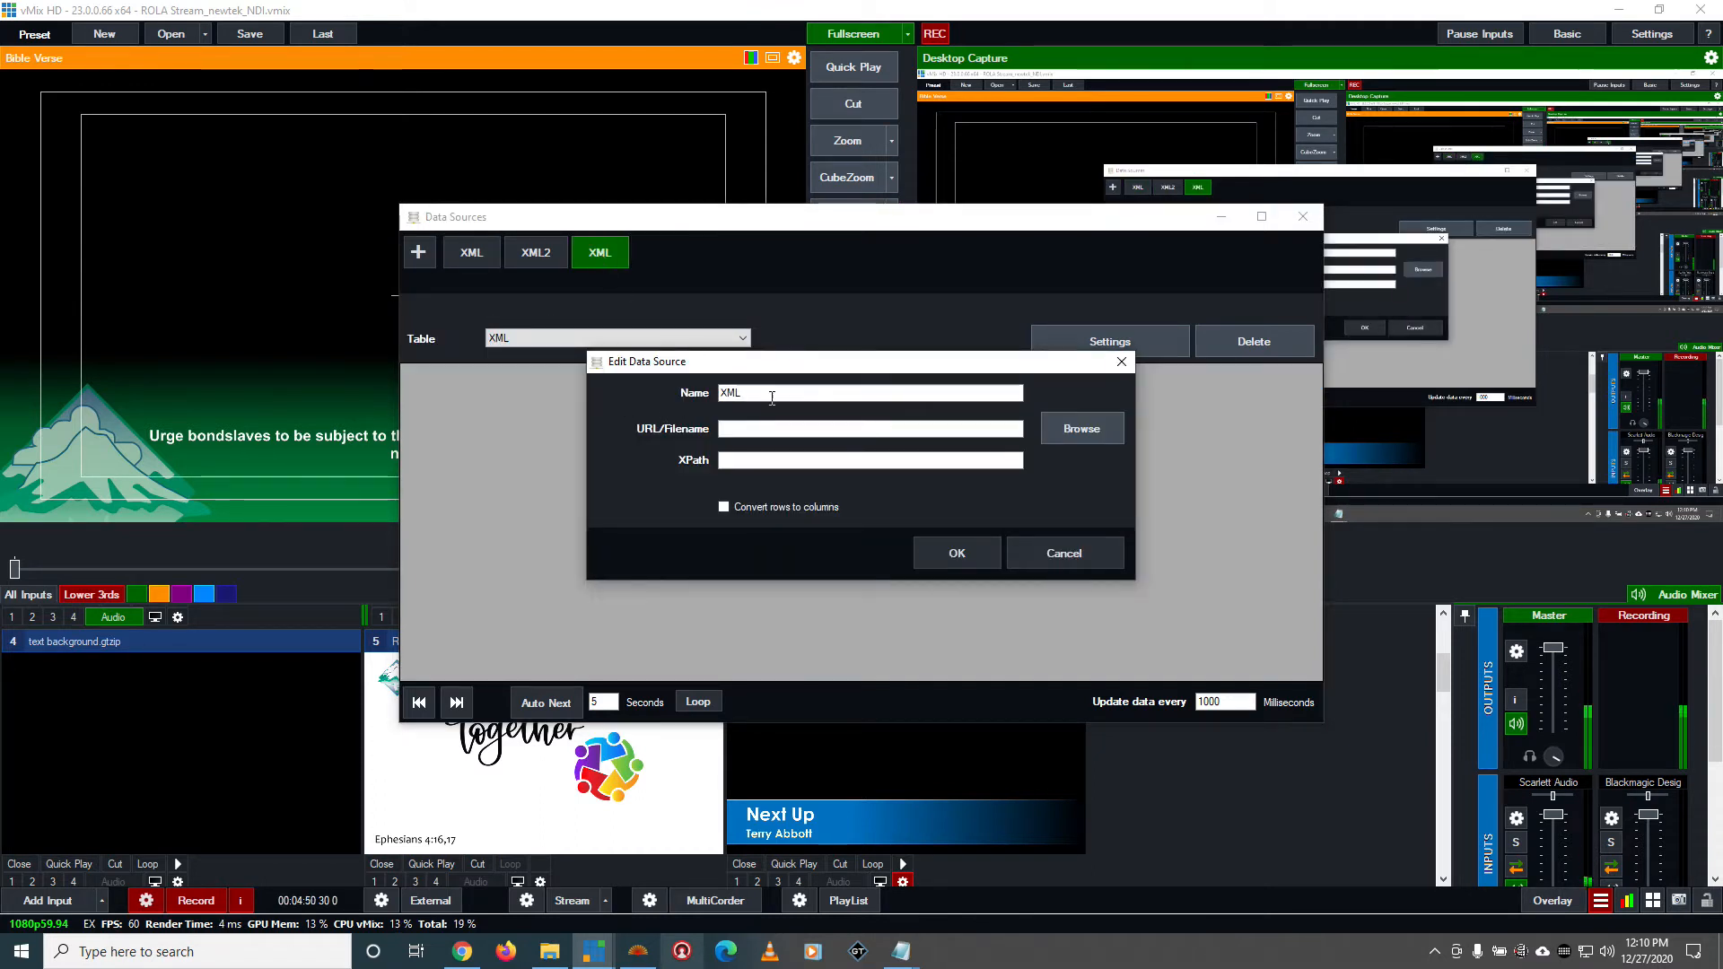
left_click_drag(750, 387, 573, 395)
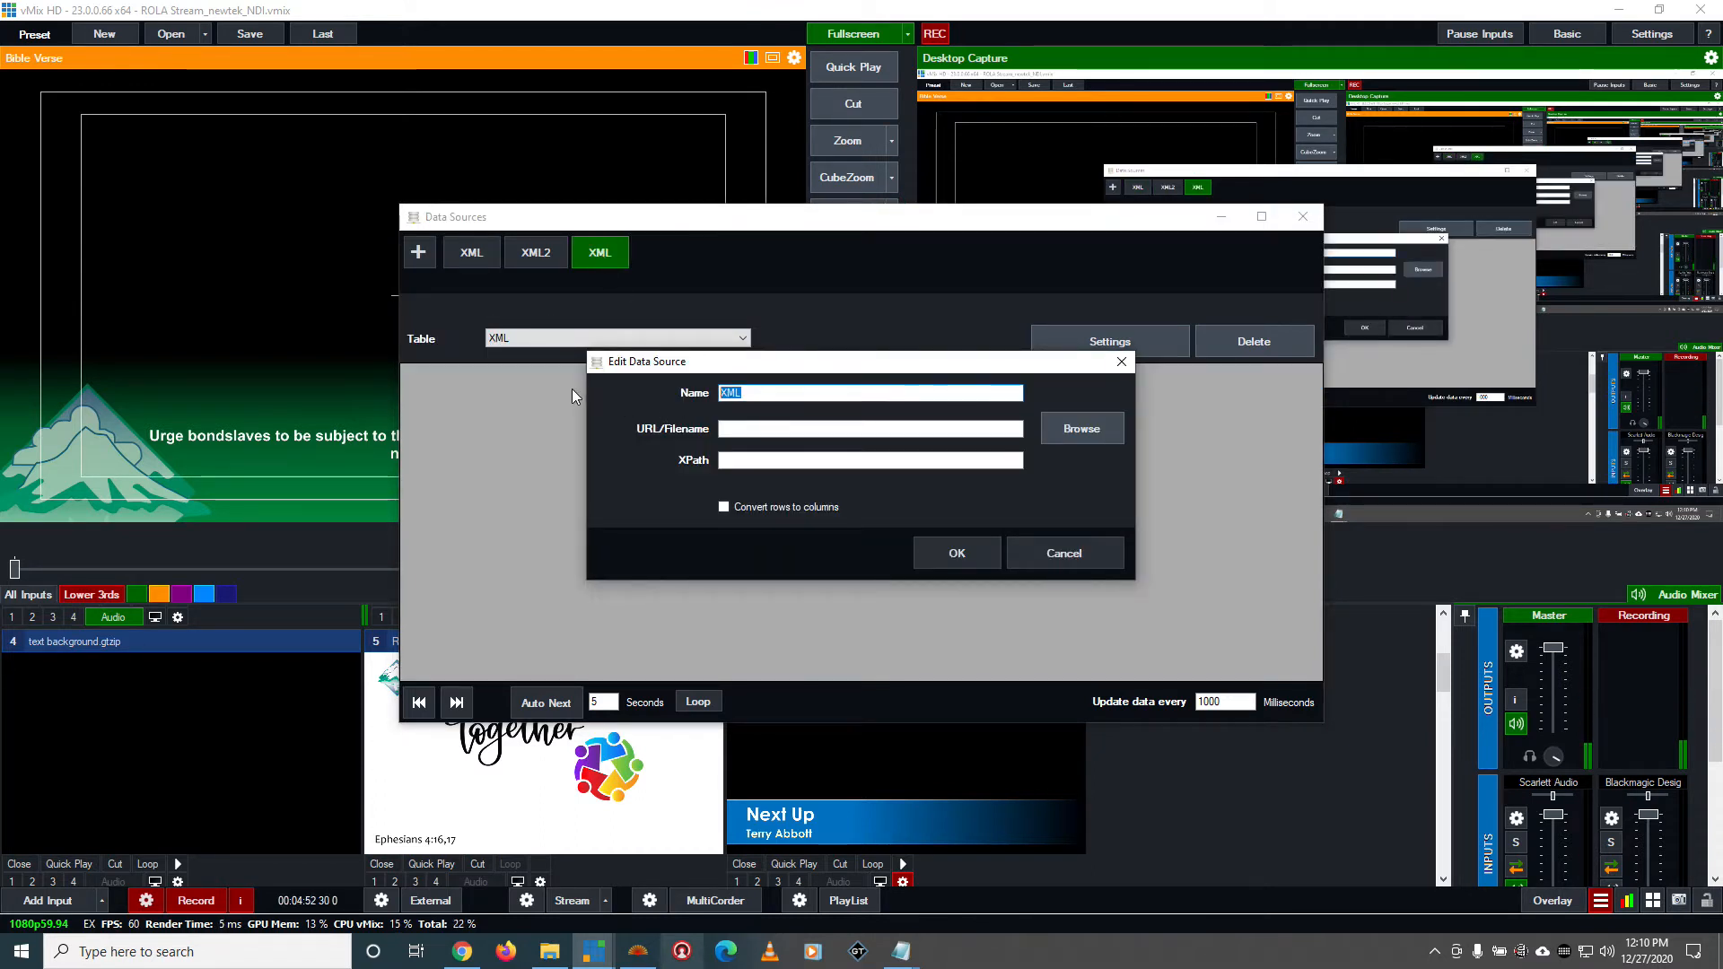
type("Bibleshow")
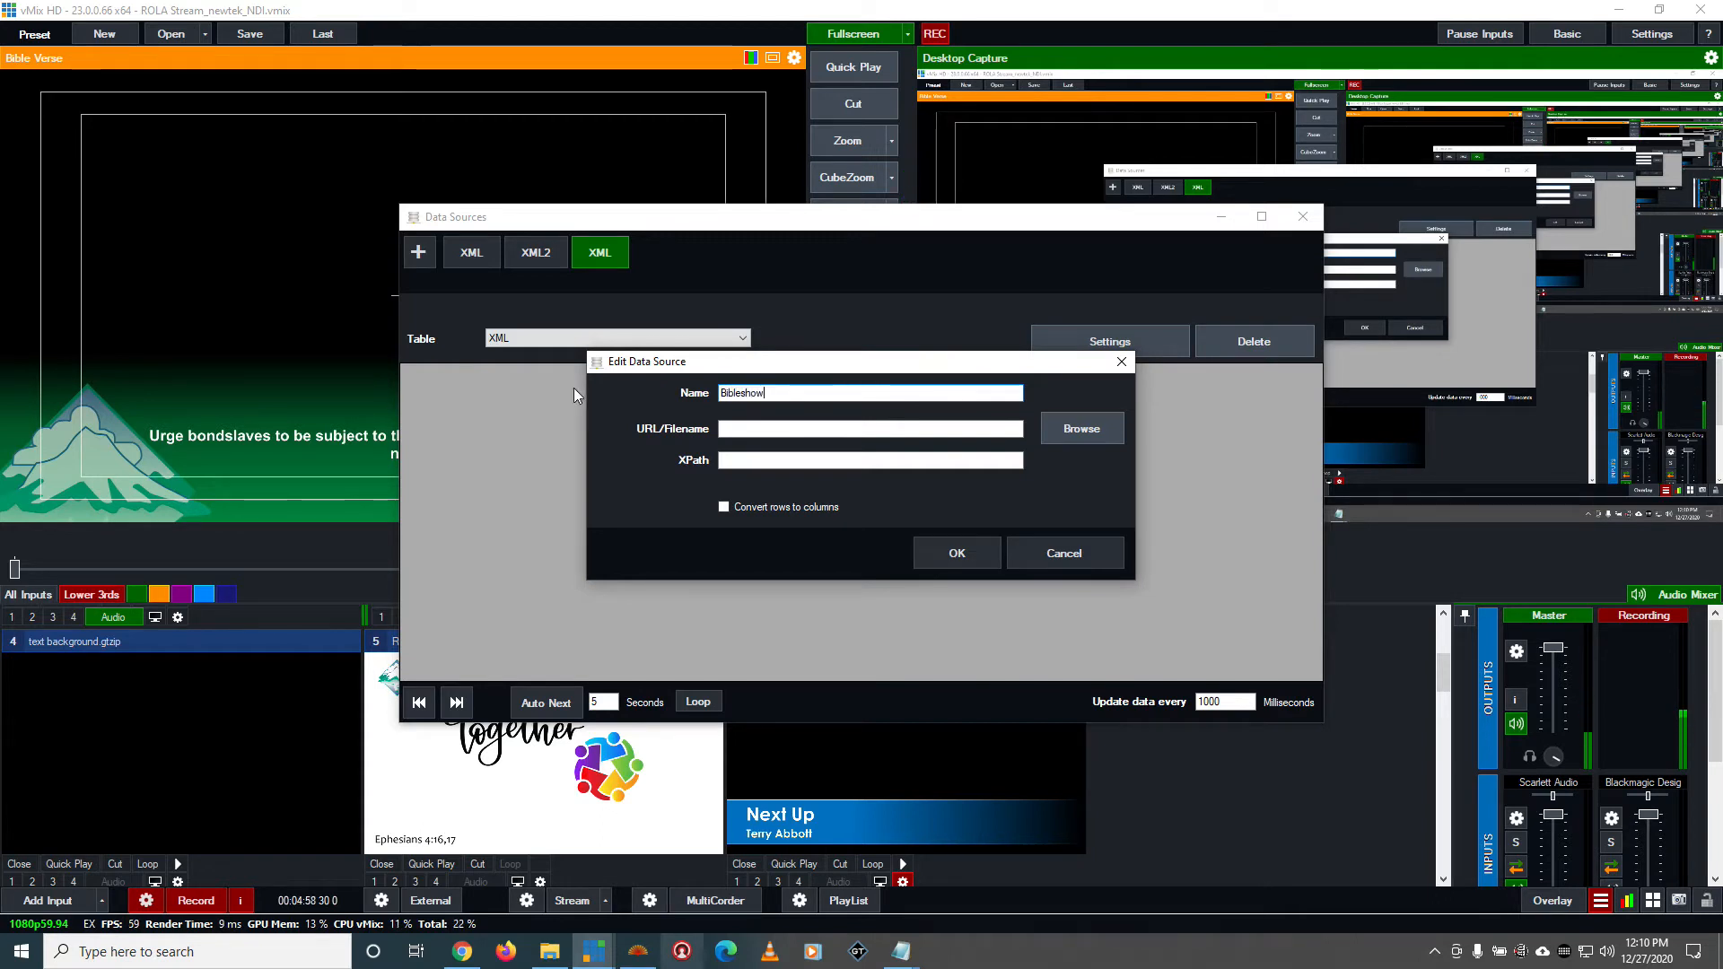
key("Tab")
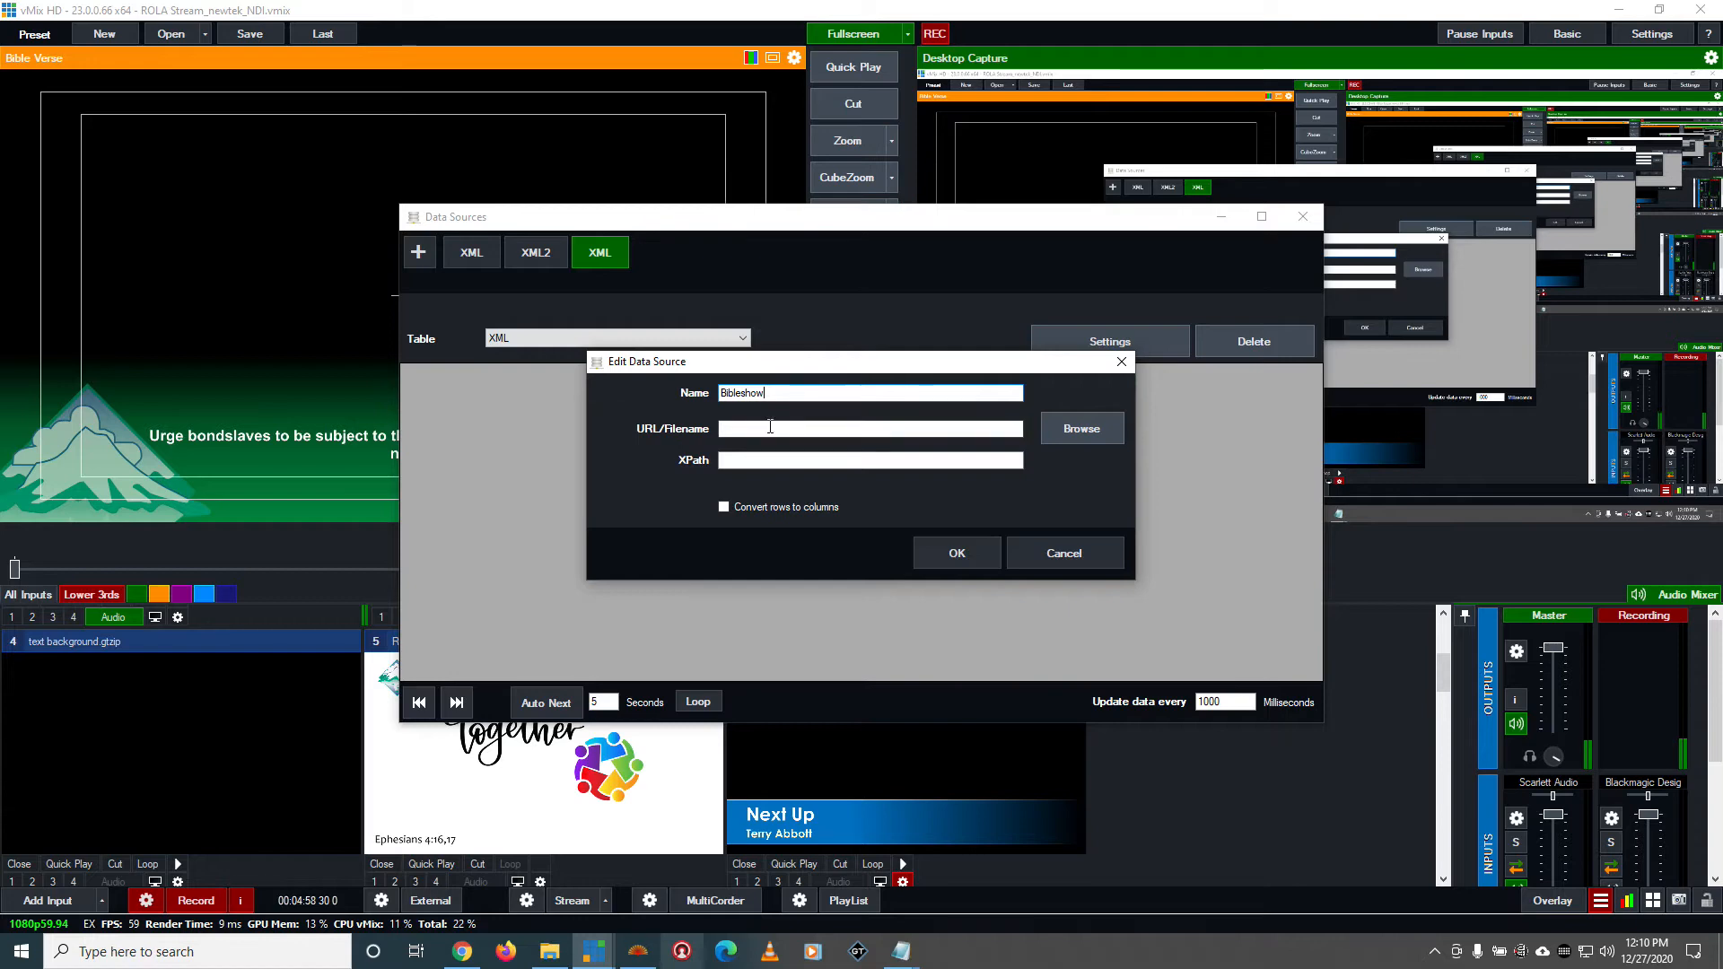
Set the data source file to data1.xml from the C:\BibleShow5\Output folder
left_click(1046, 434)
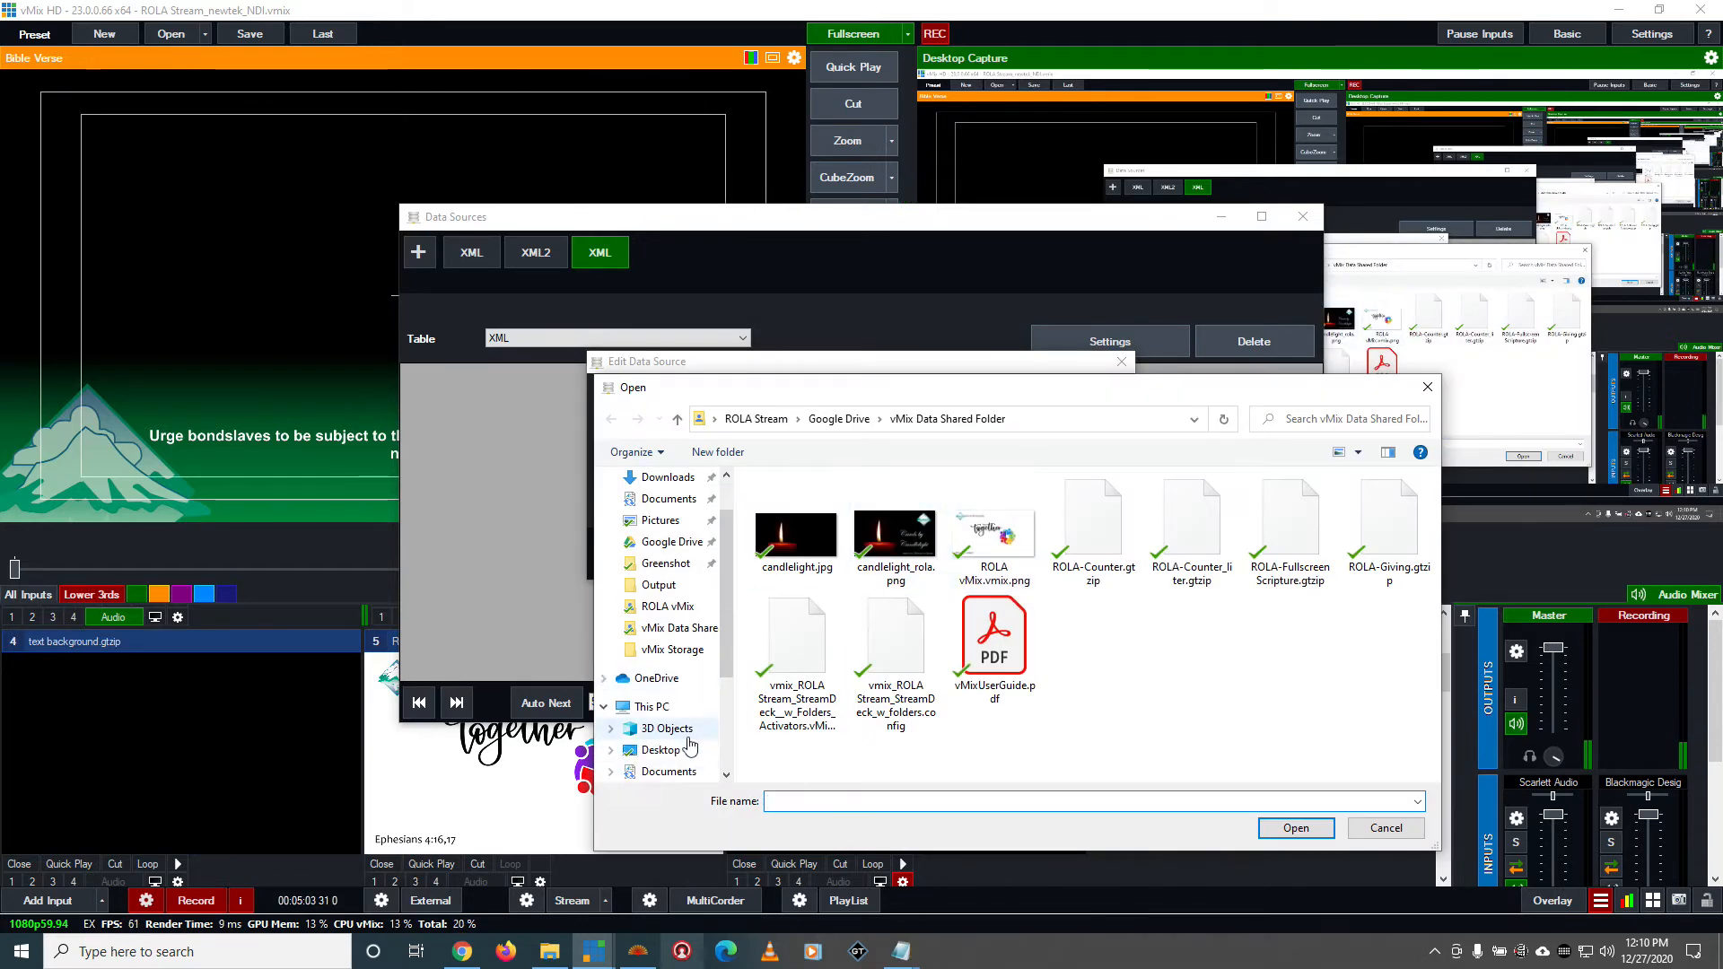
left_click(650, 707)
double_click(871, 686)
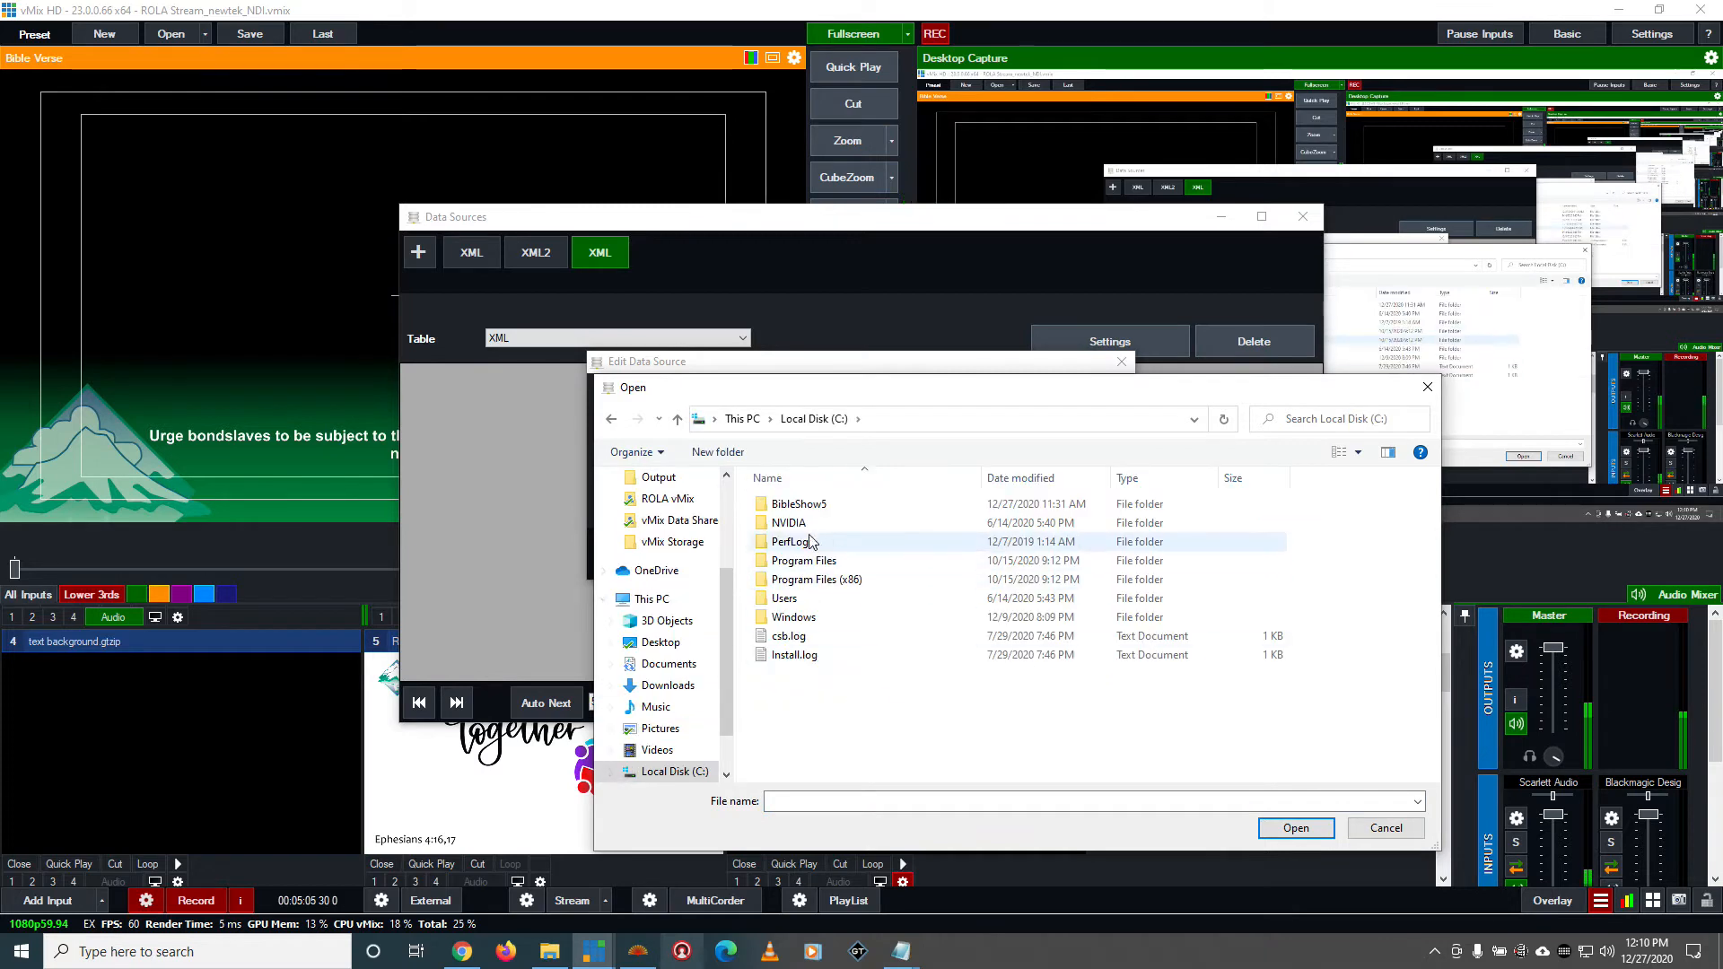
double_click(807, 503)
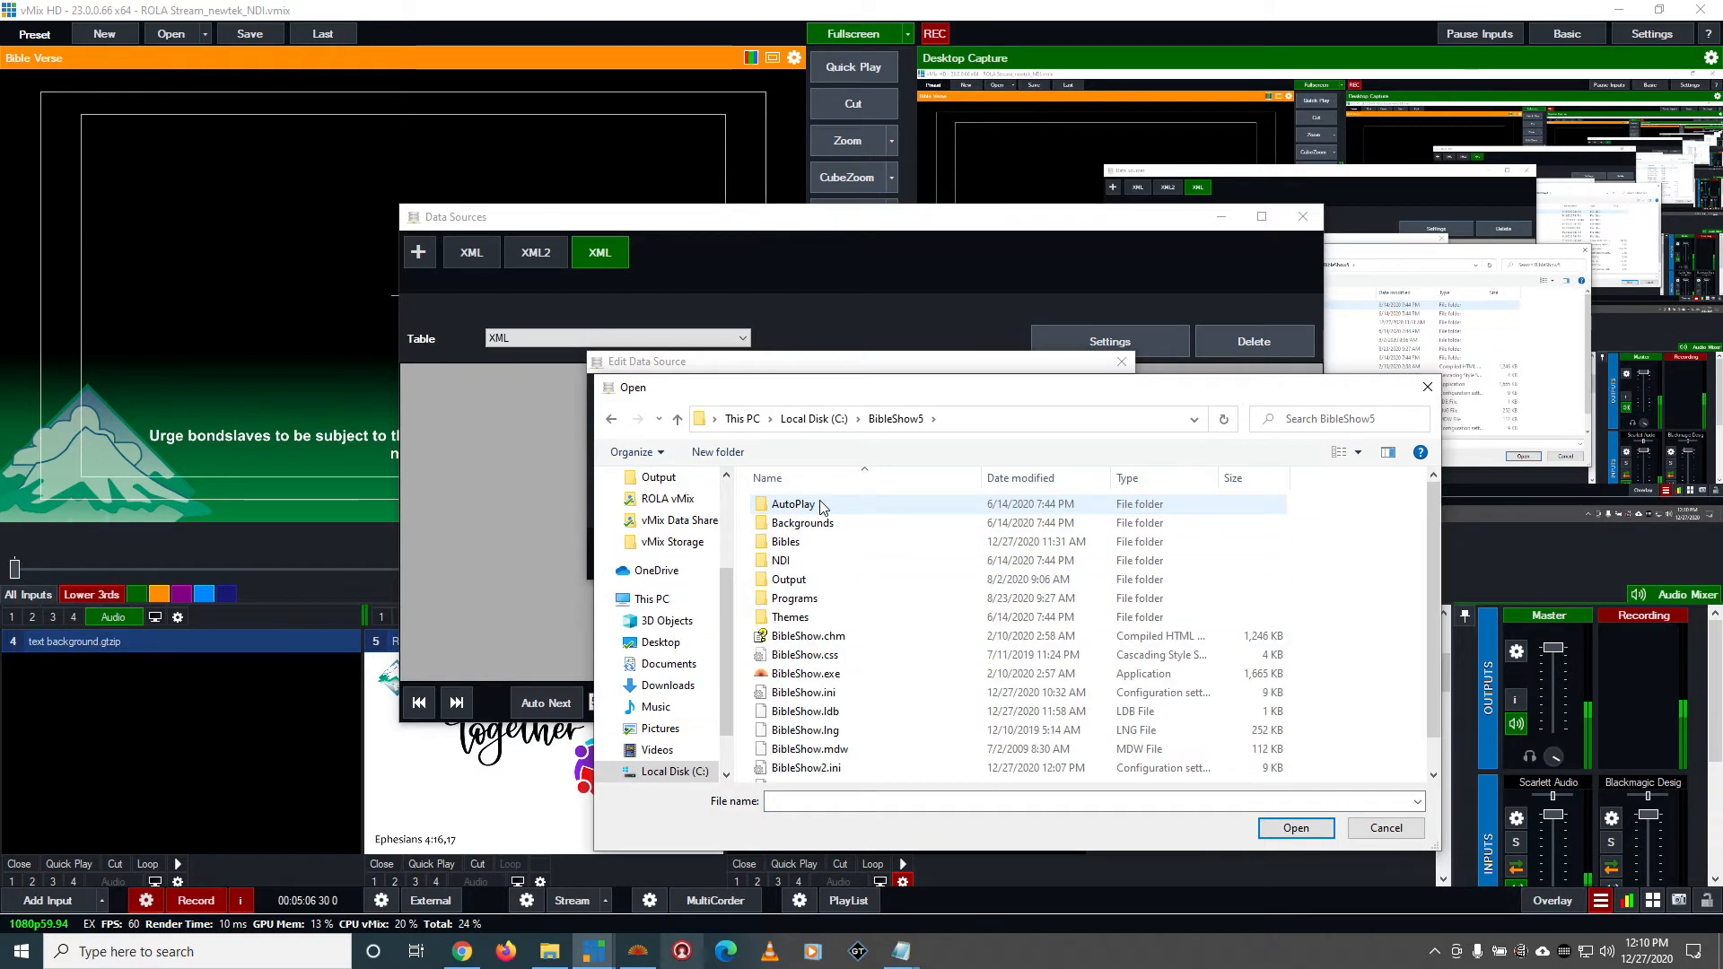
double_click(801, 579)
left_click(961, 535)
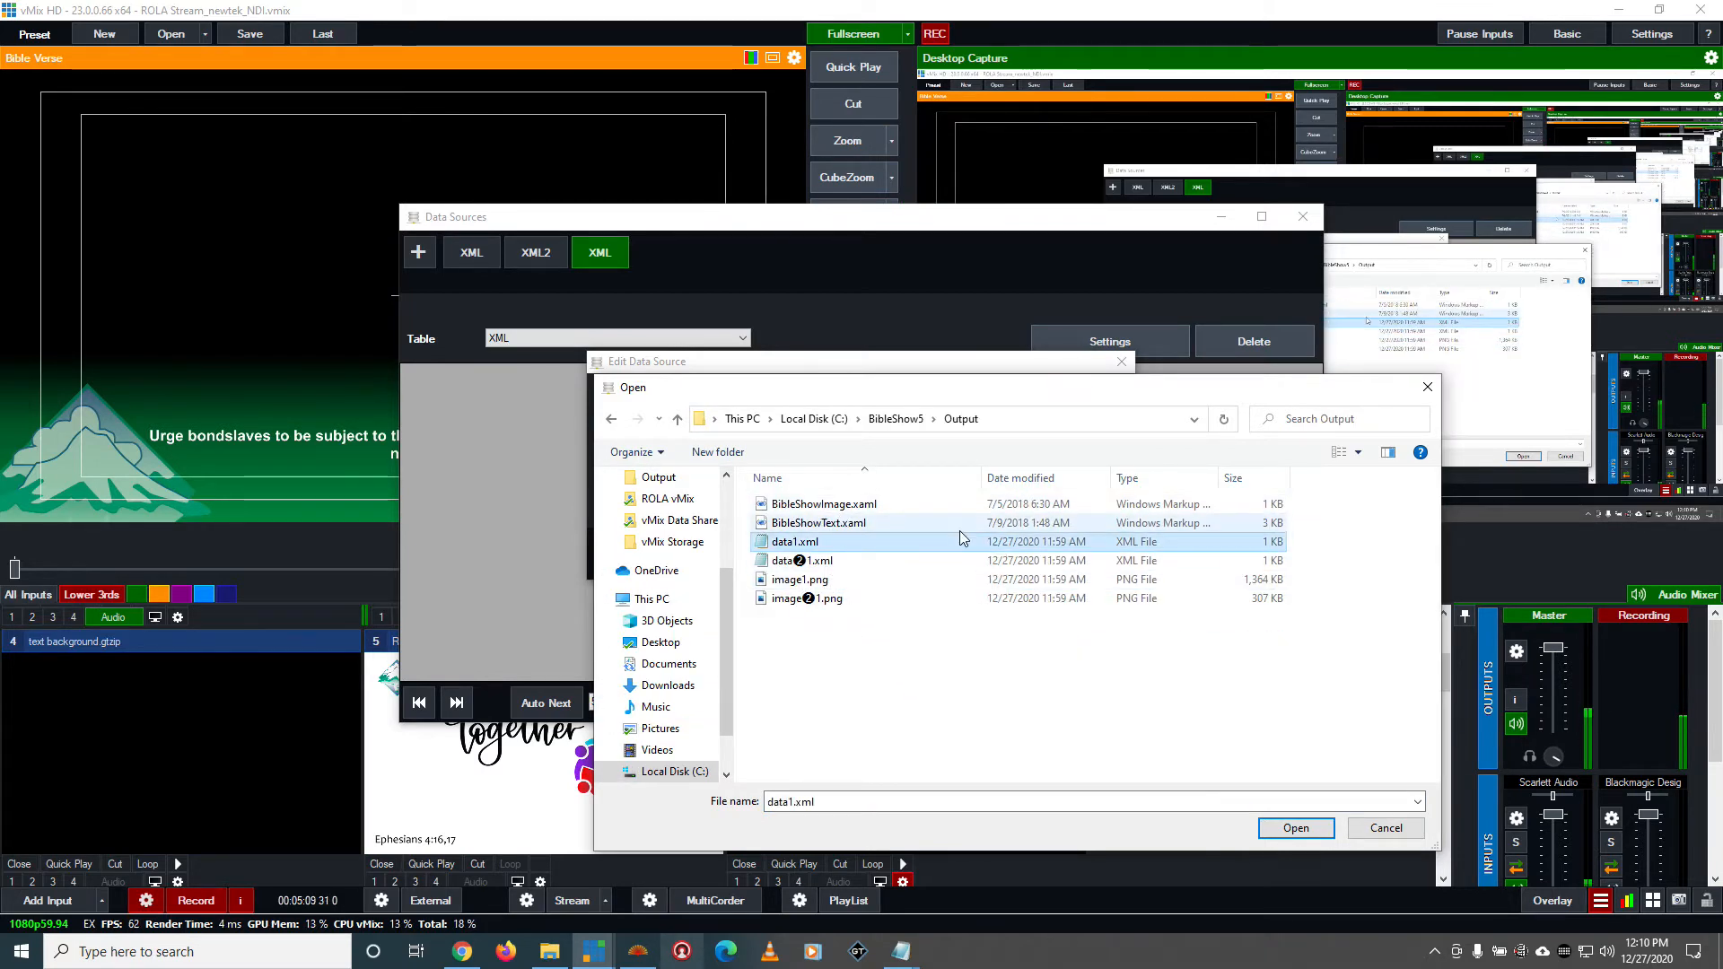
double_click(960, 535)
left_click(882, 461)
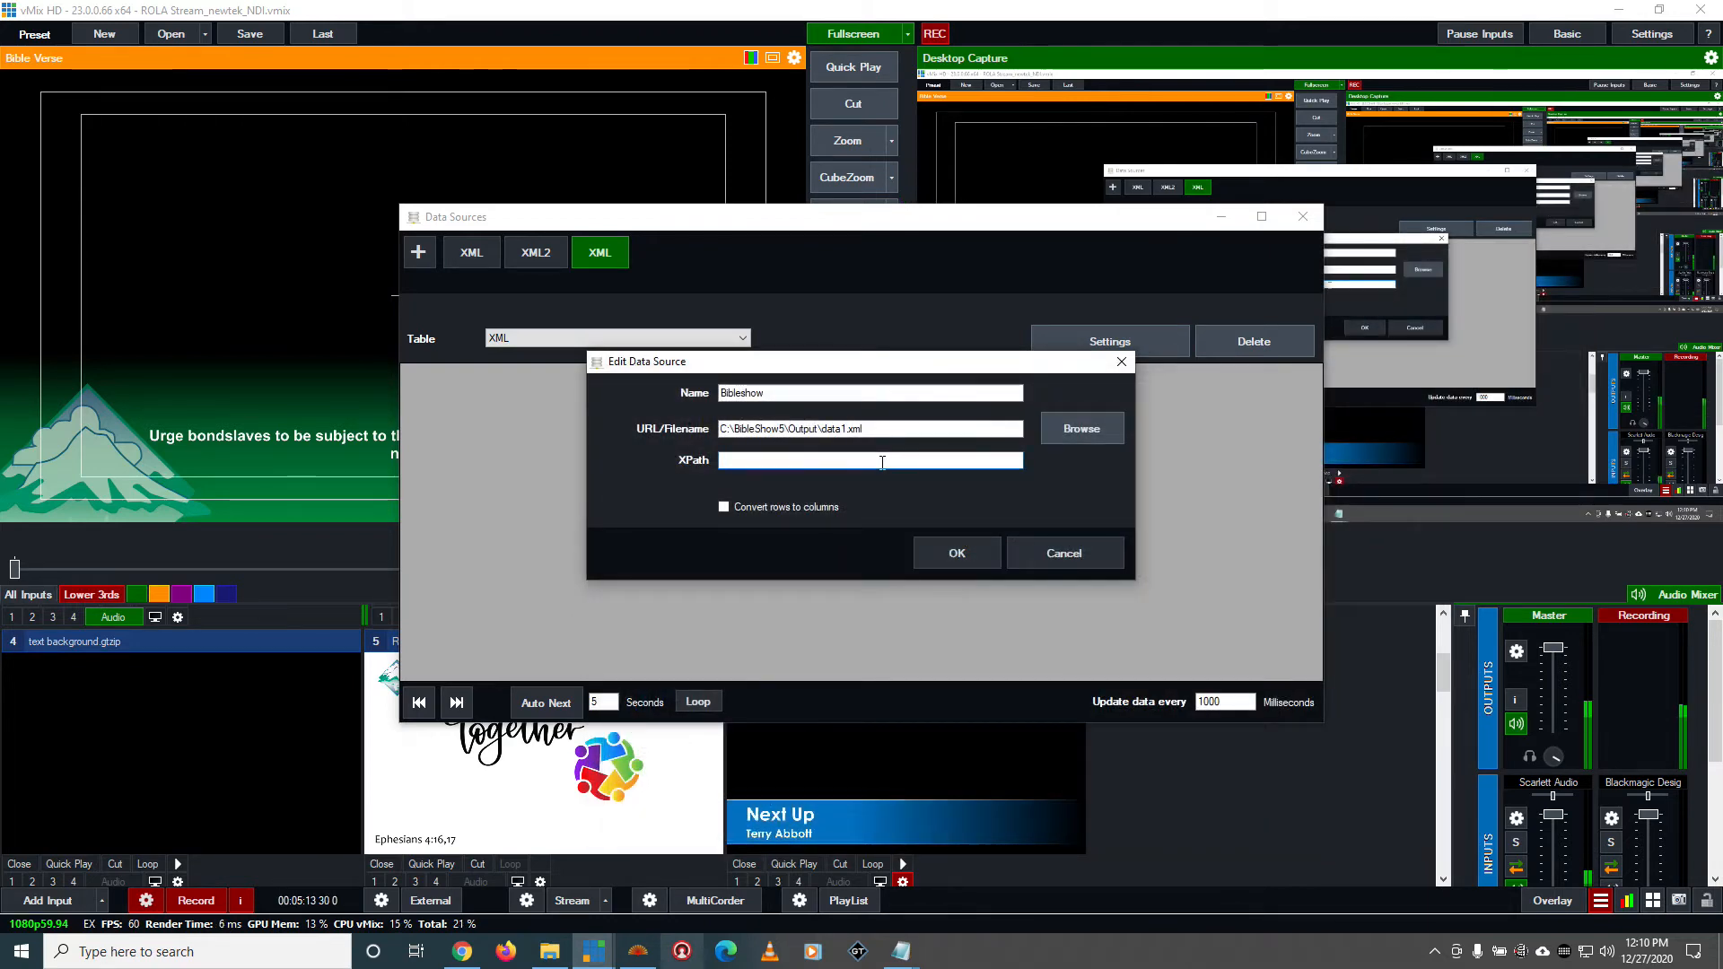
type("/")
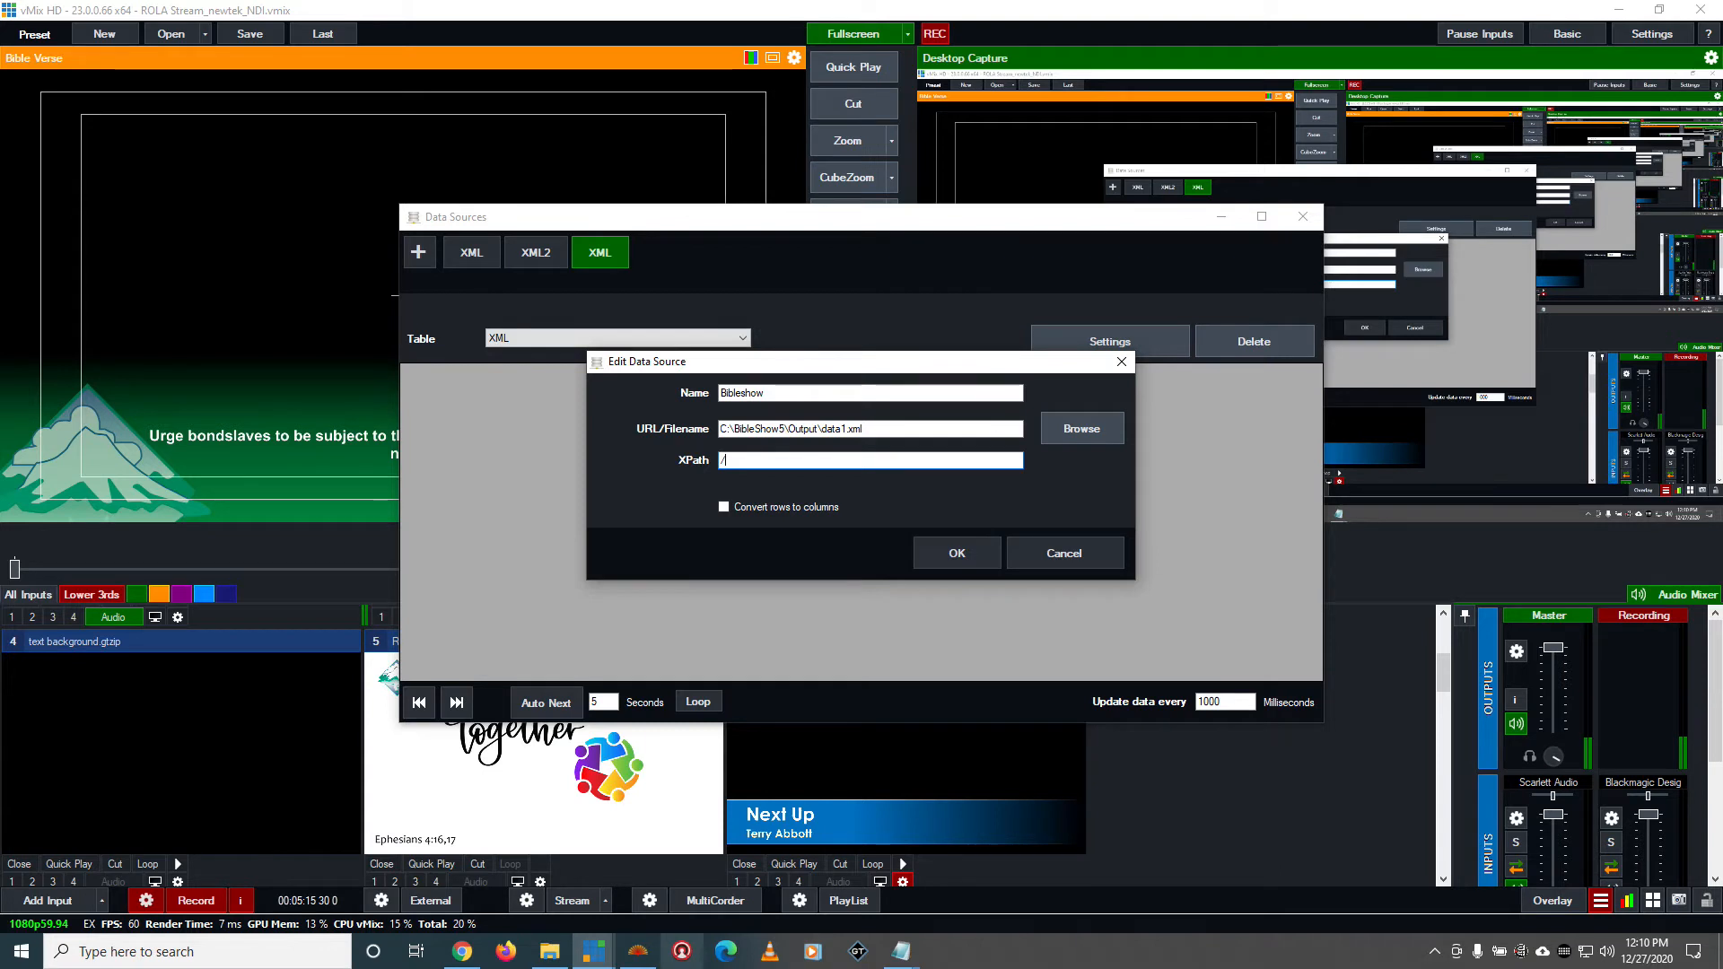
type("BiblieShow5")
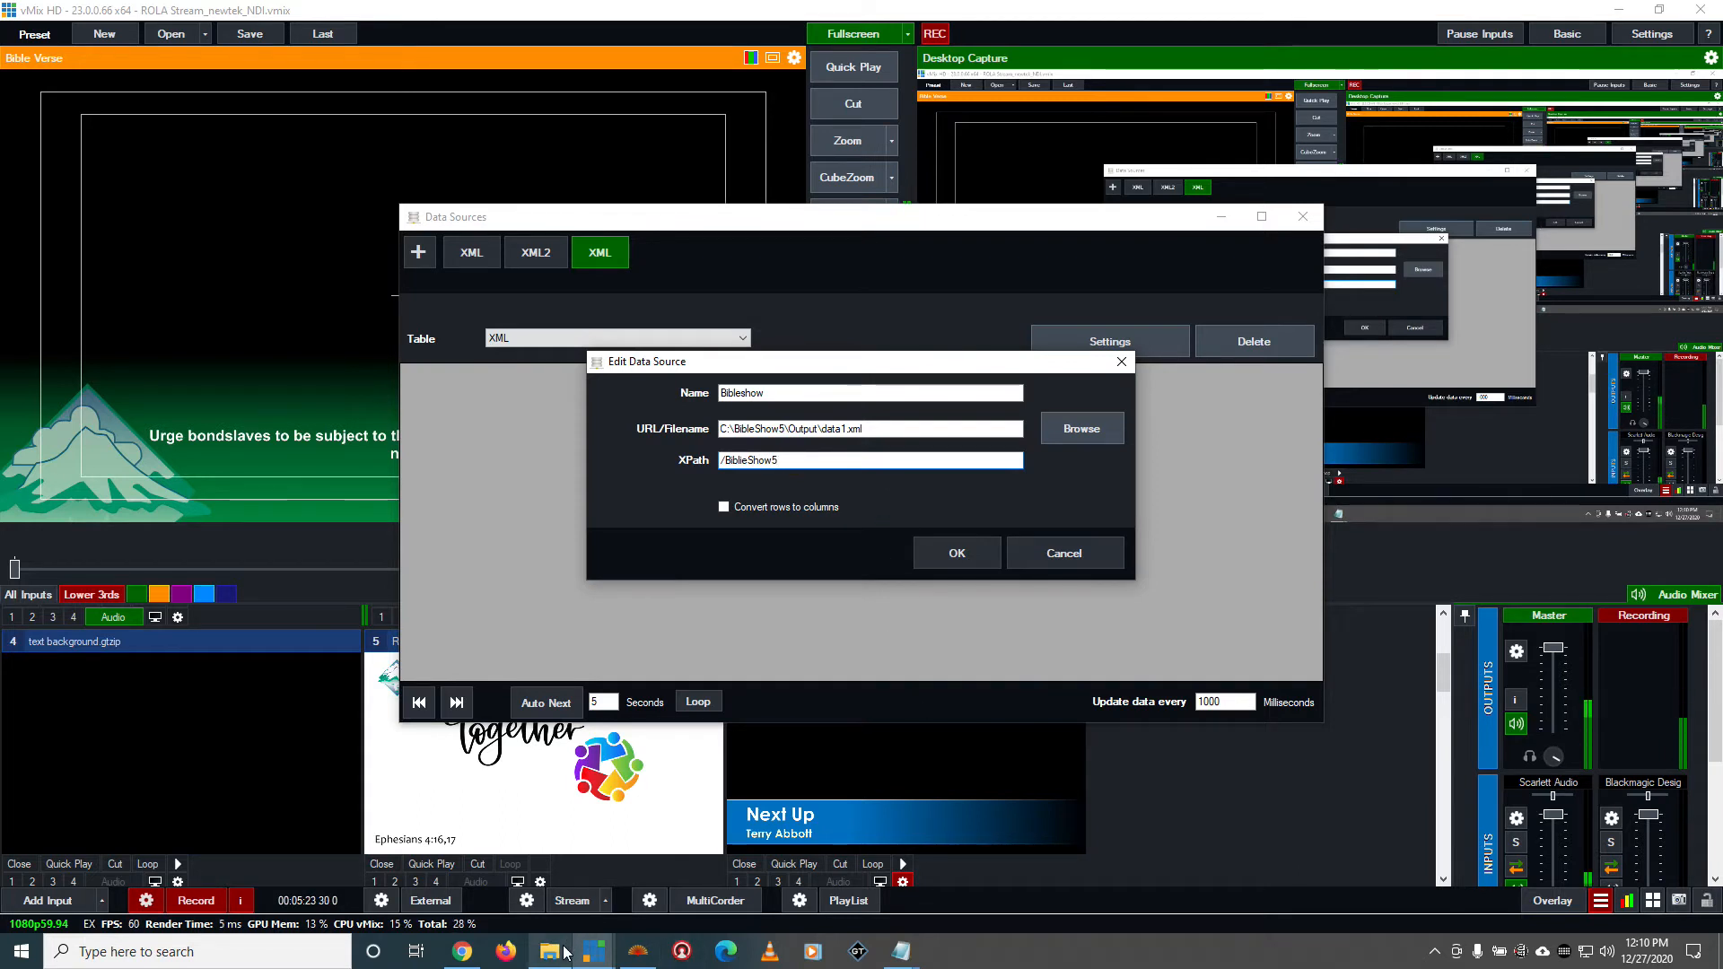
Open data1.xml from the Output folder and copy its root element name, BibleShowData
left_click(604, 893)
left_click(944, 575)
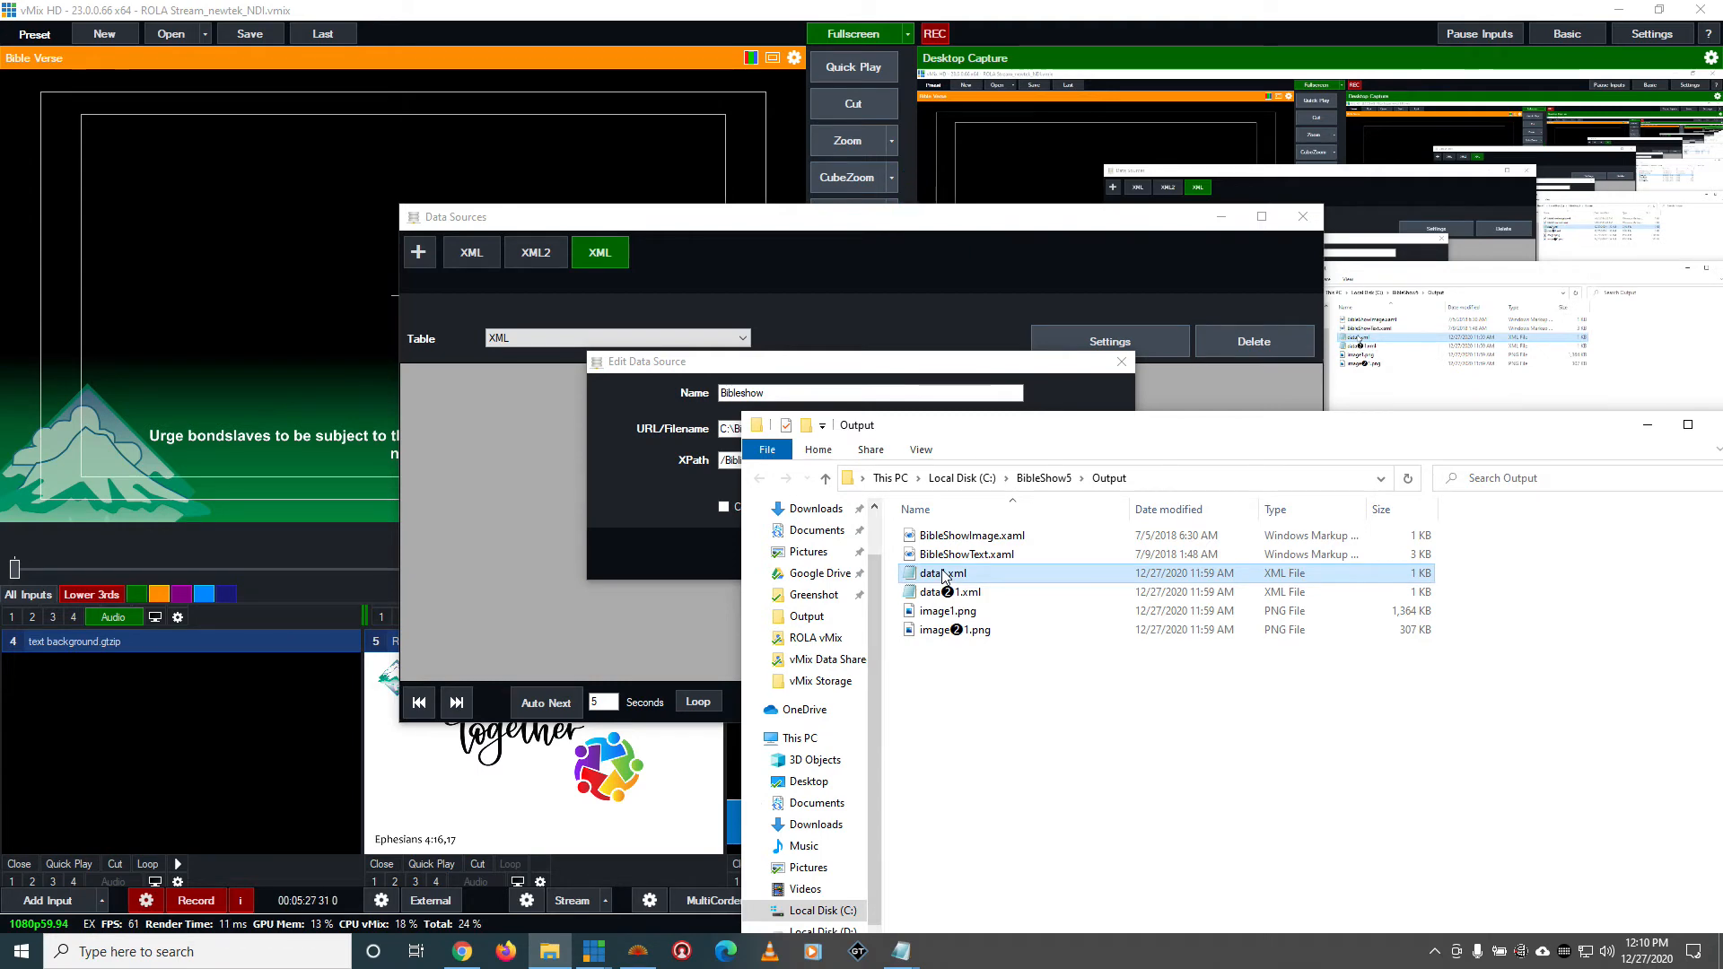
double_click(943, 575)
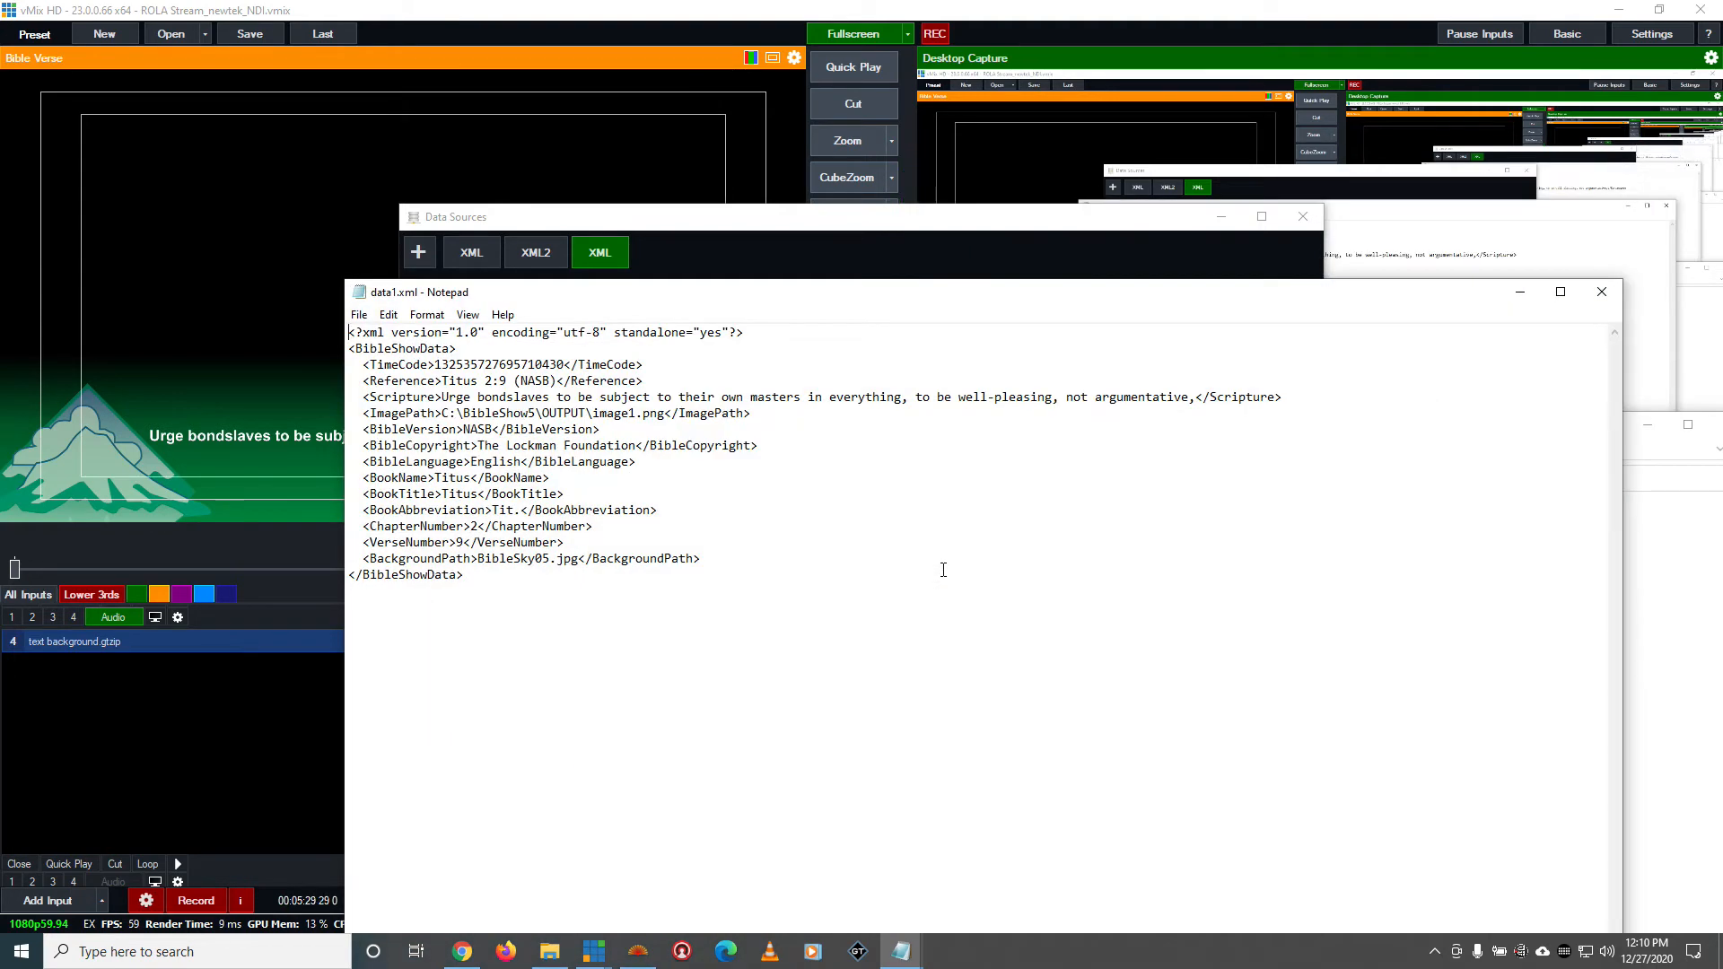
left_click_drag(451, 350, 356, 354)
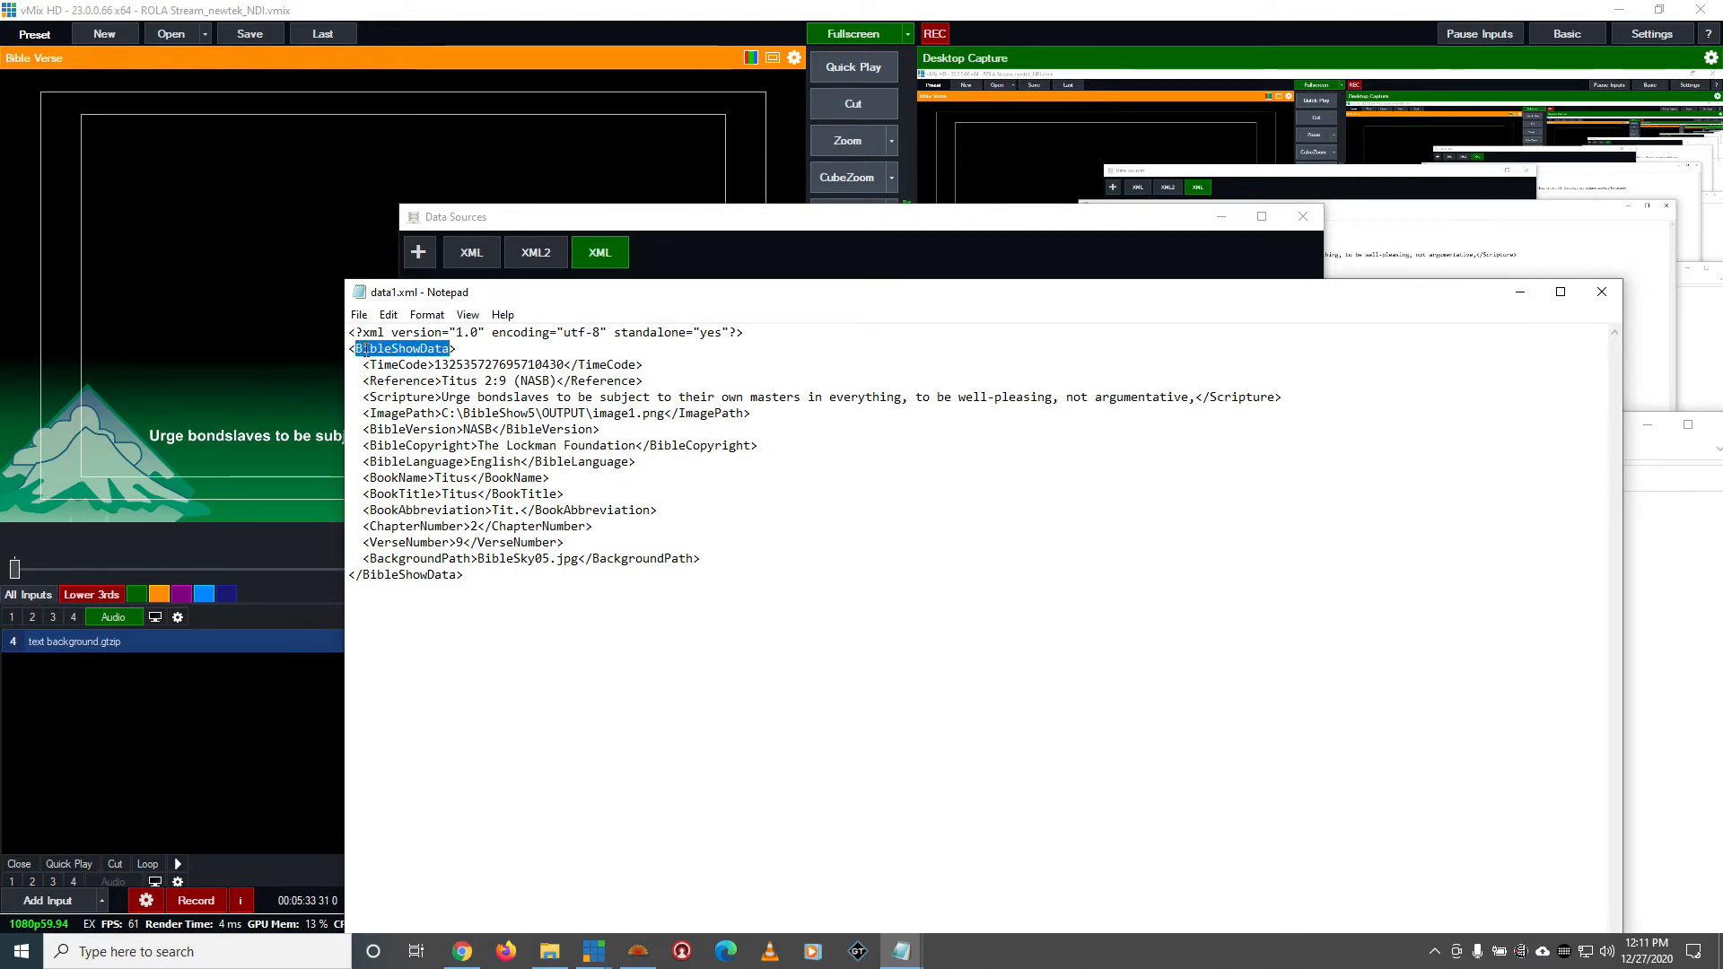
right_click(365, 350)
left_click(408, 407)
Move the data1.xml window out of the way and replace the data source's XPath with /BibleShowData
left_click_drag(1093, 296, 1034, 841)
left_click(1077, 399)
double_click(757, 460)
key("ctrl+v")
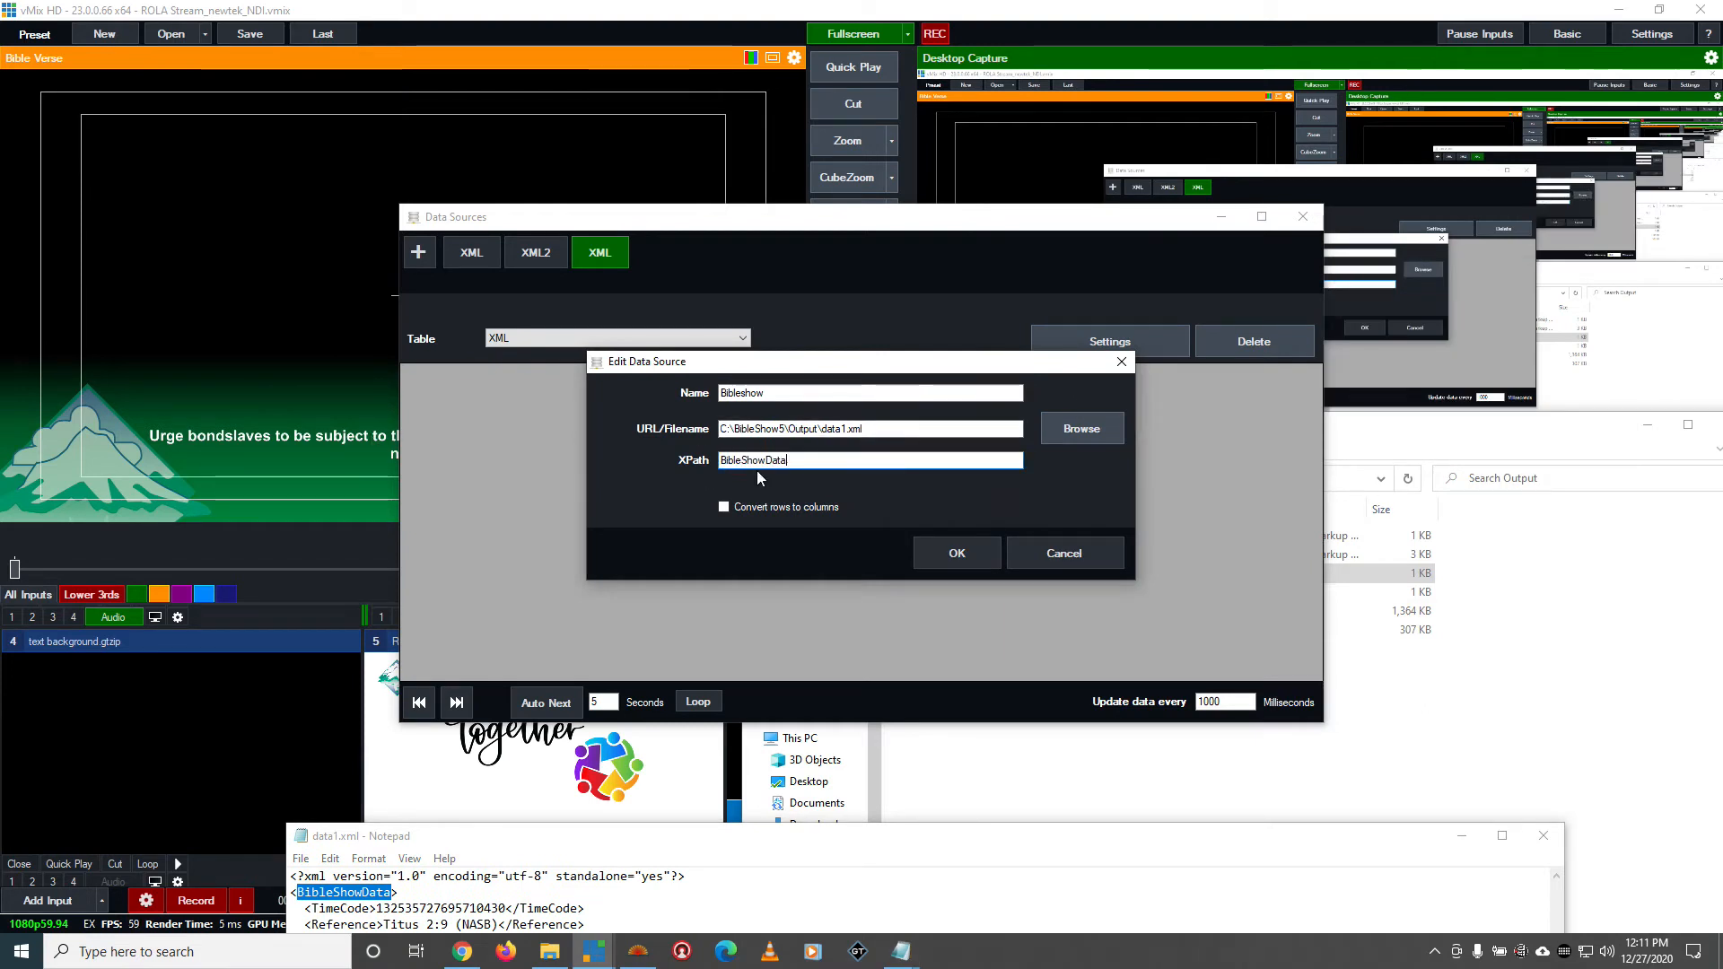
type("/")
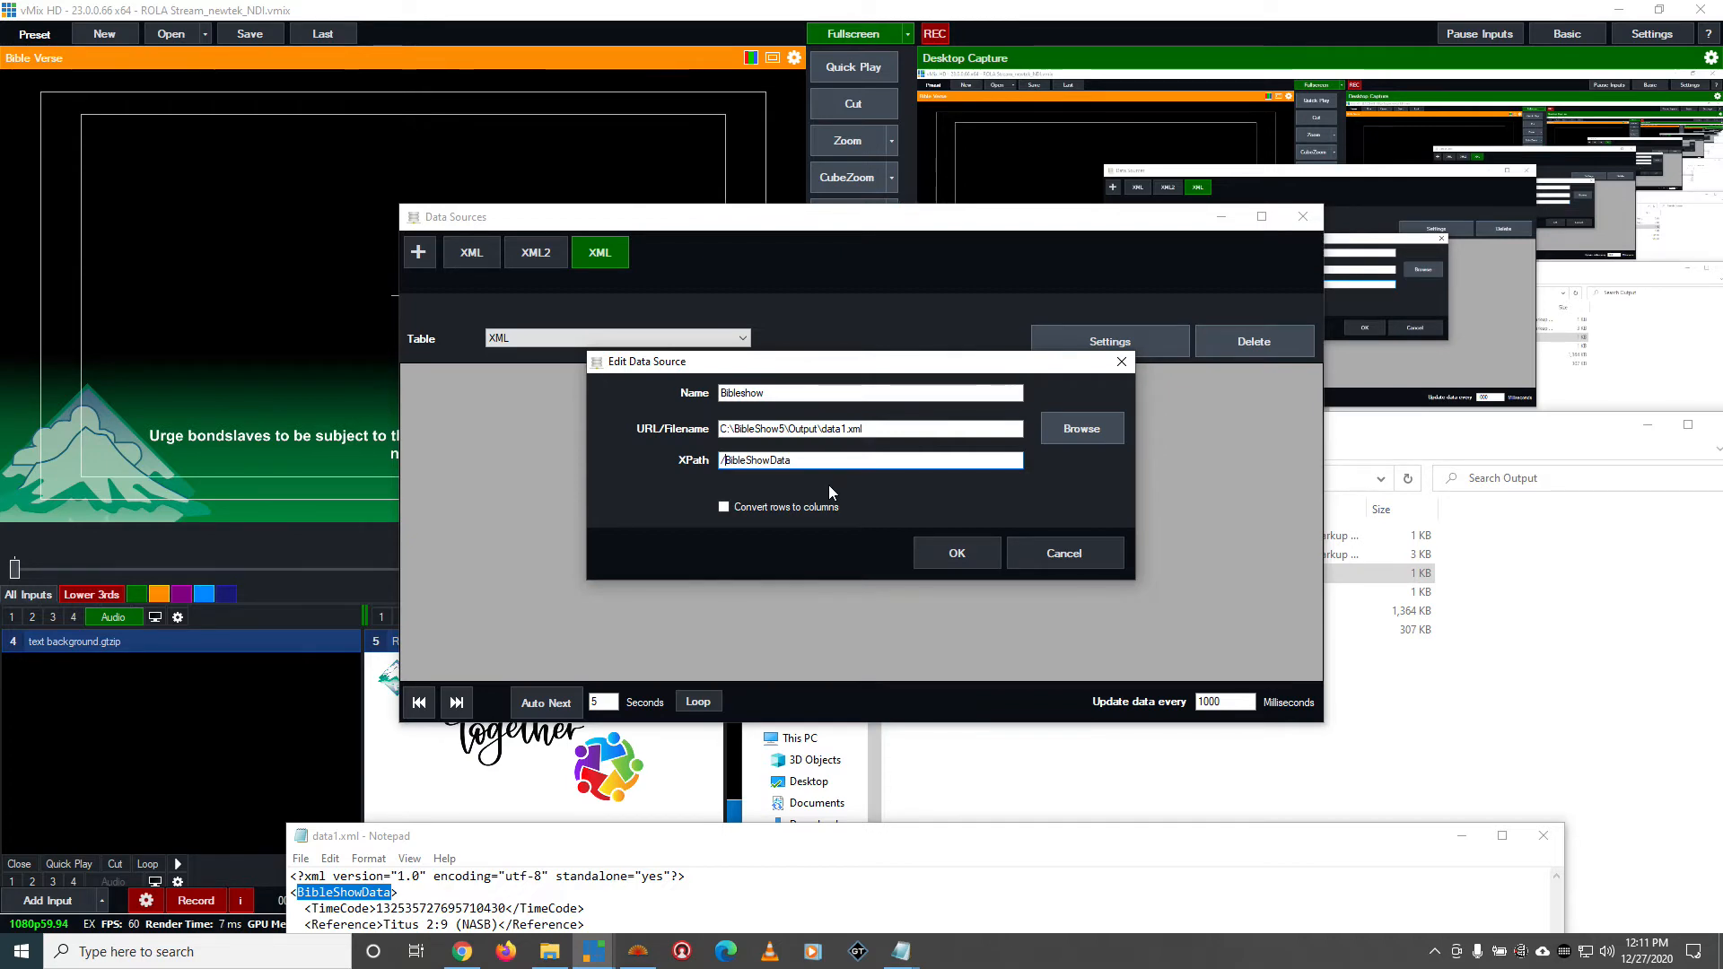
Bring data1.xml forward and examine the elements enclosed by its BibleShowData root tag
left_click_drag(833, 847, 827, 344)
left_click_drag(638, 601, 392, 515)
left_click(397, 387)
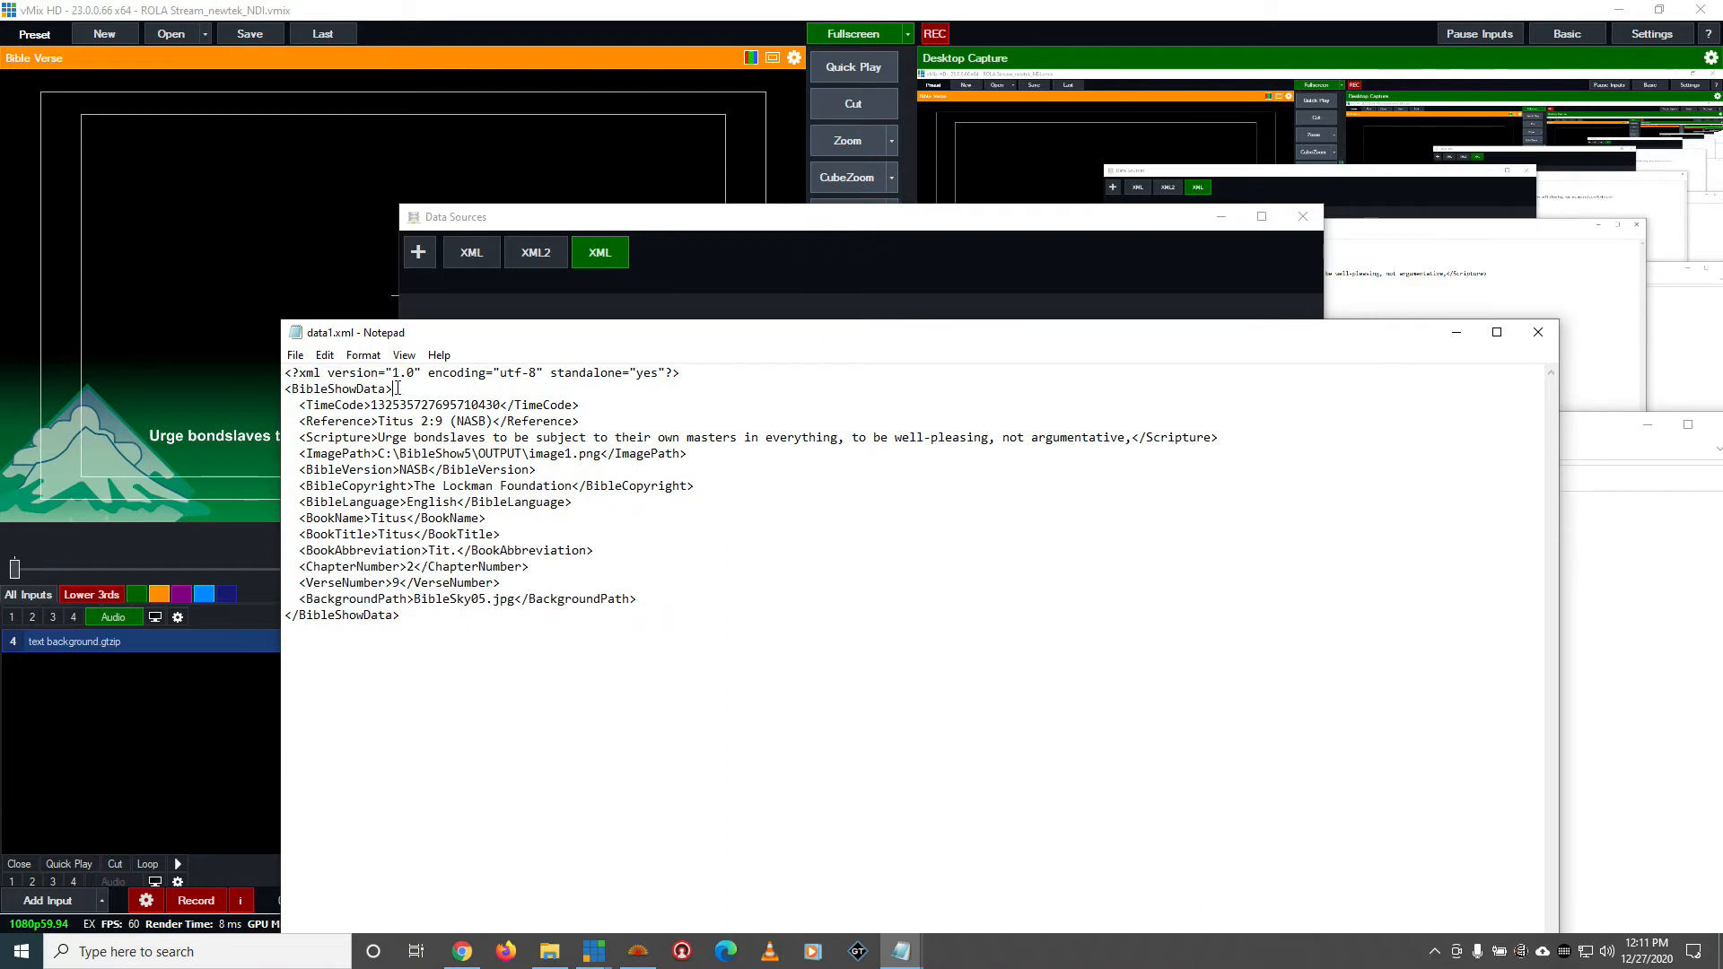
key("shift+Home")
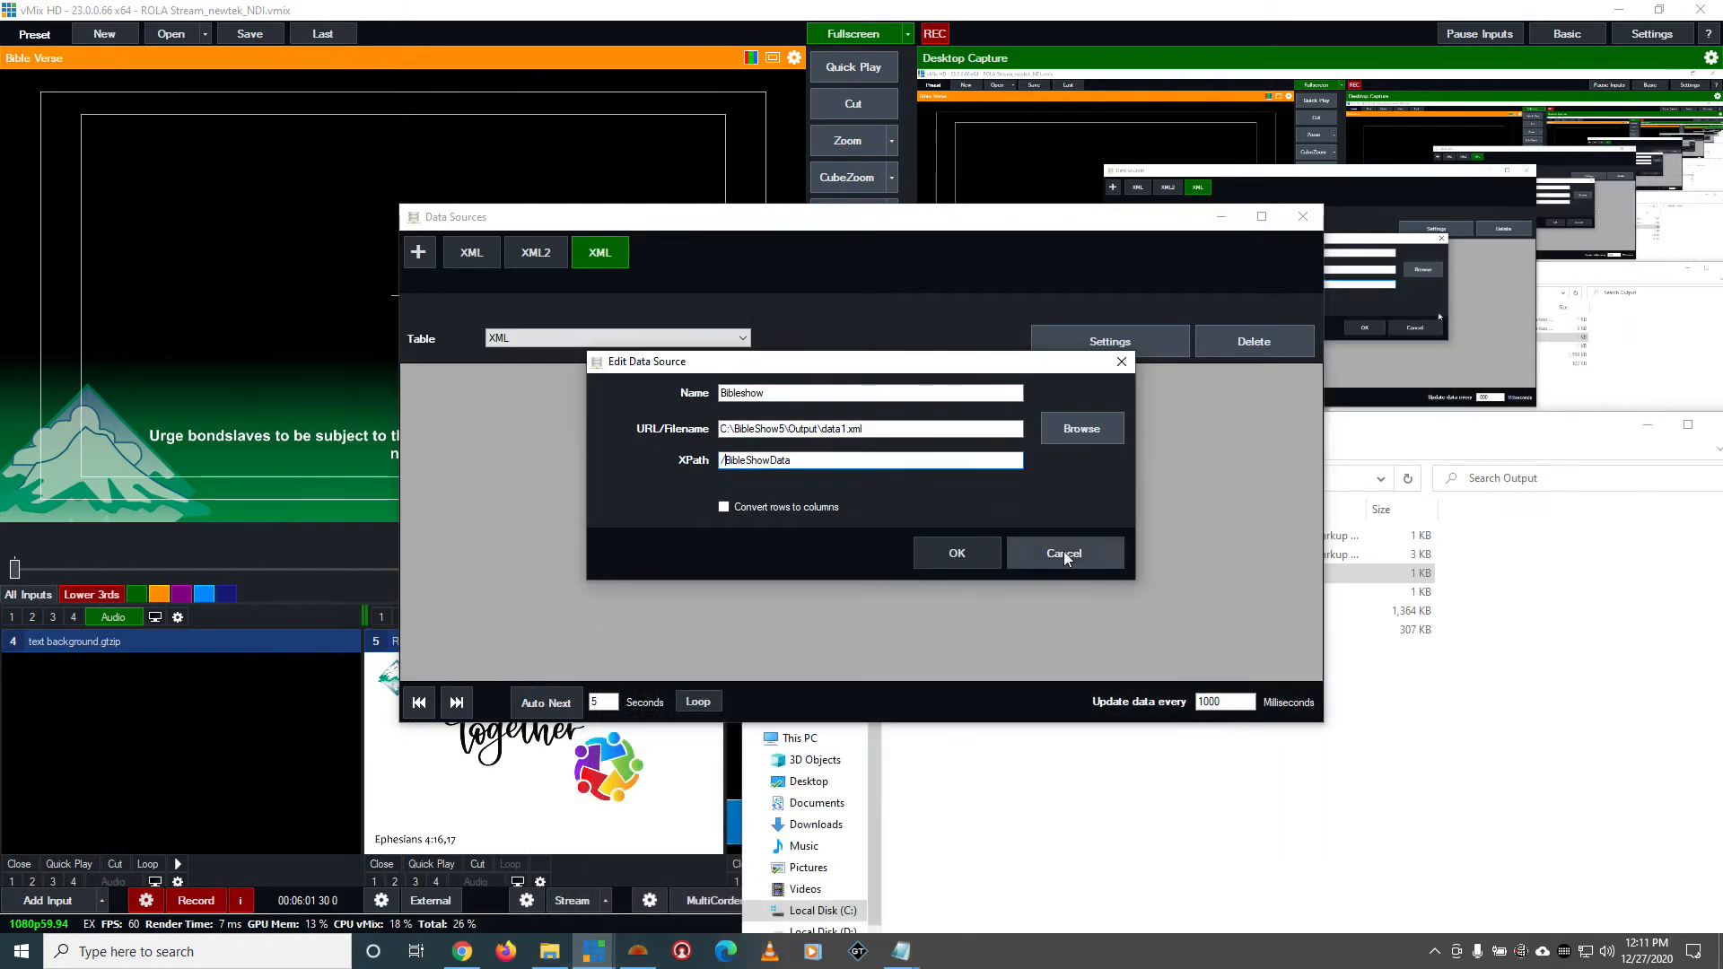
Confirm the Bibleshow data source and look over its loaded verse columns
left_click(968, 554)
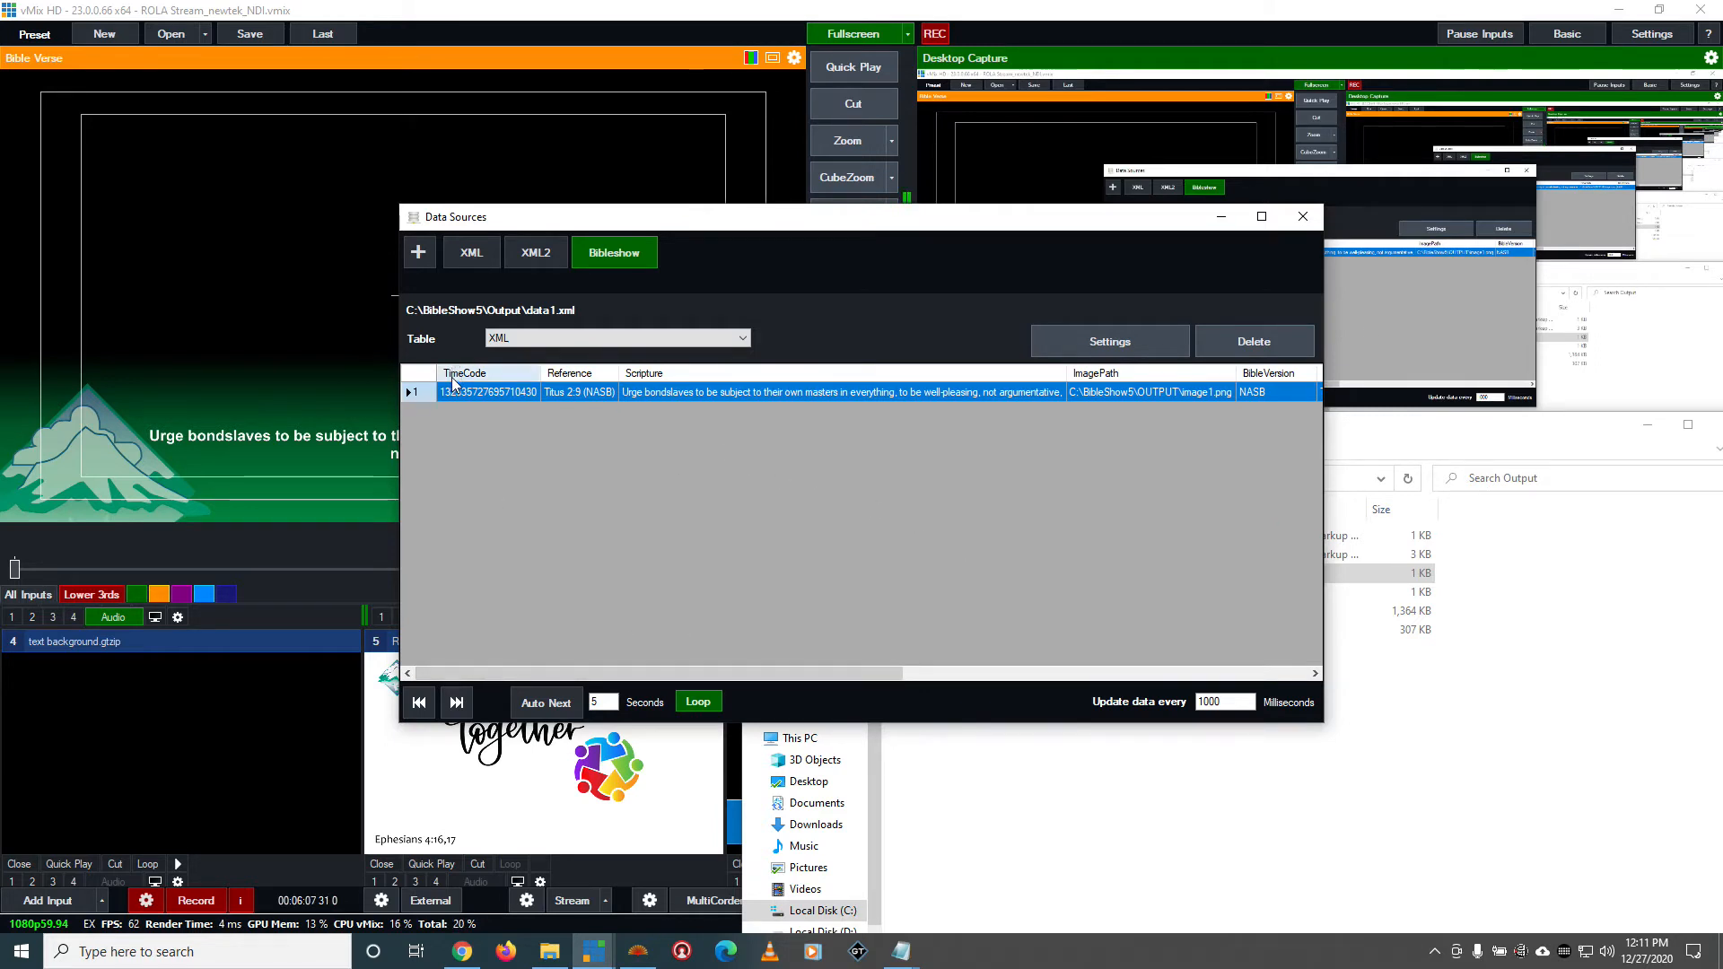
left_click_drag(535, 675, 509, 635)
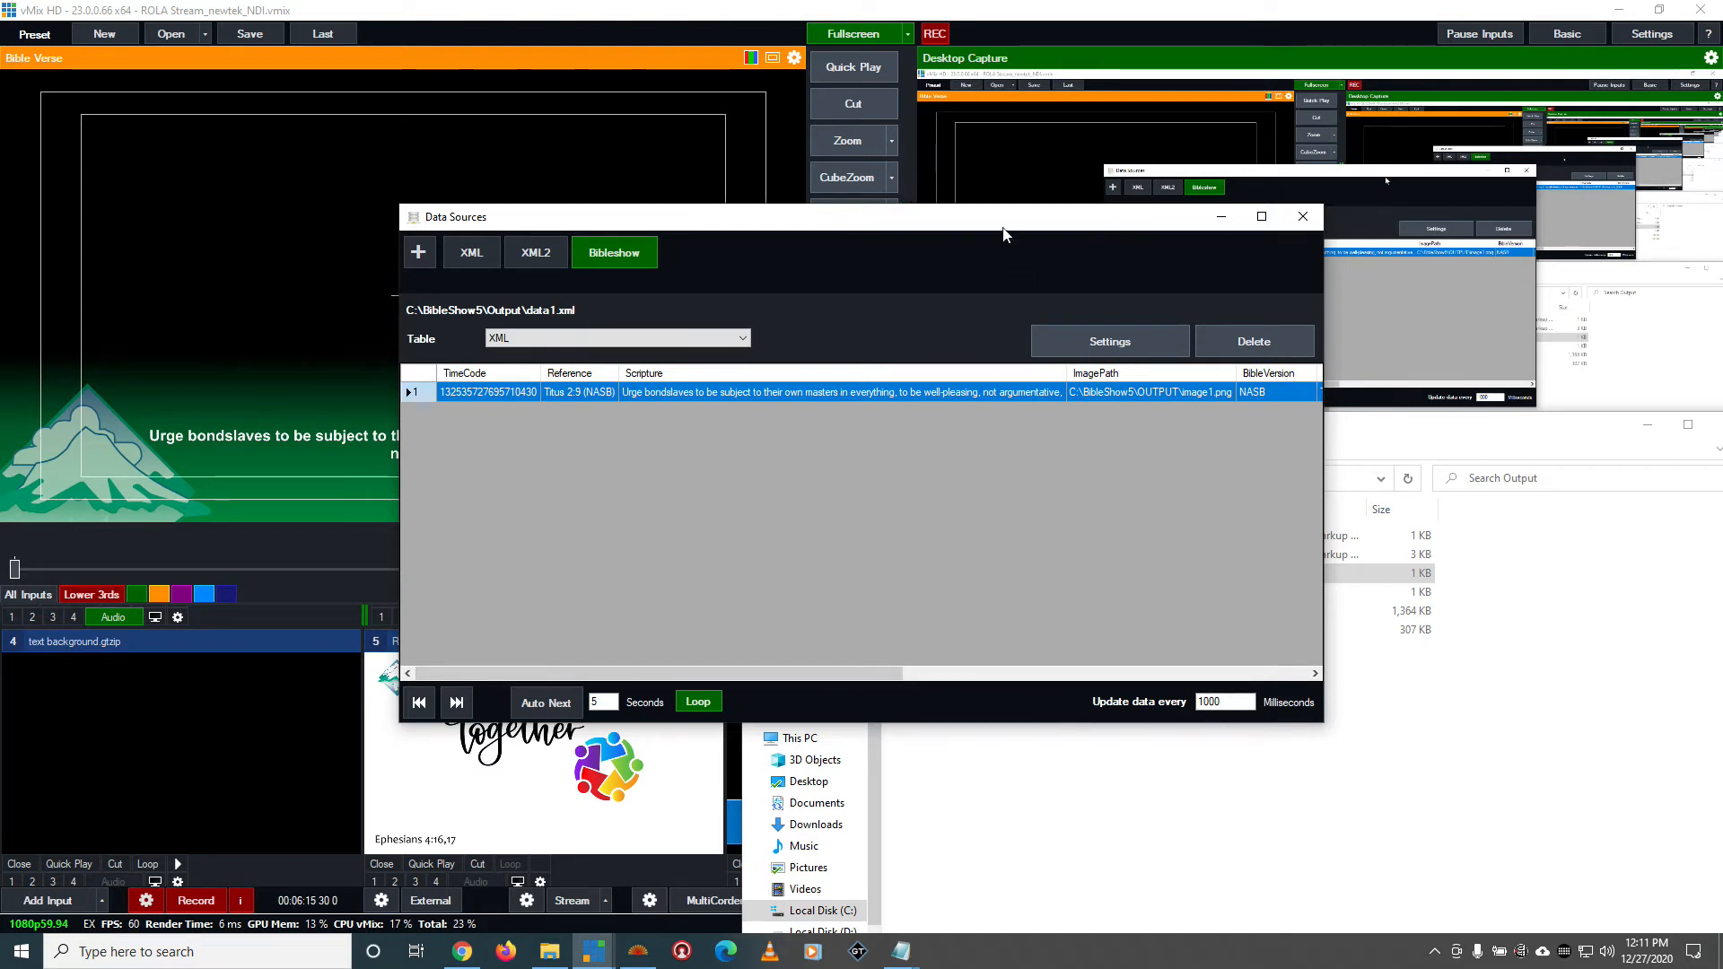
left_click_drag(1004, 235, 999, 254)
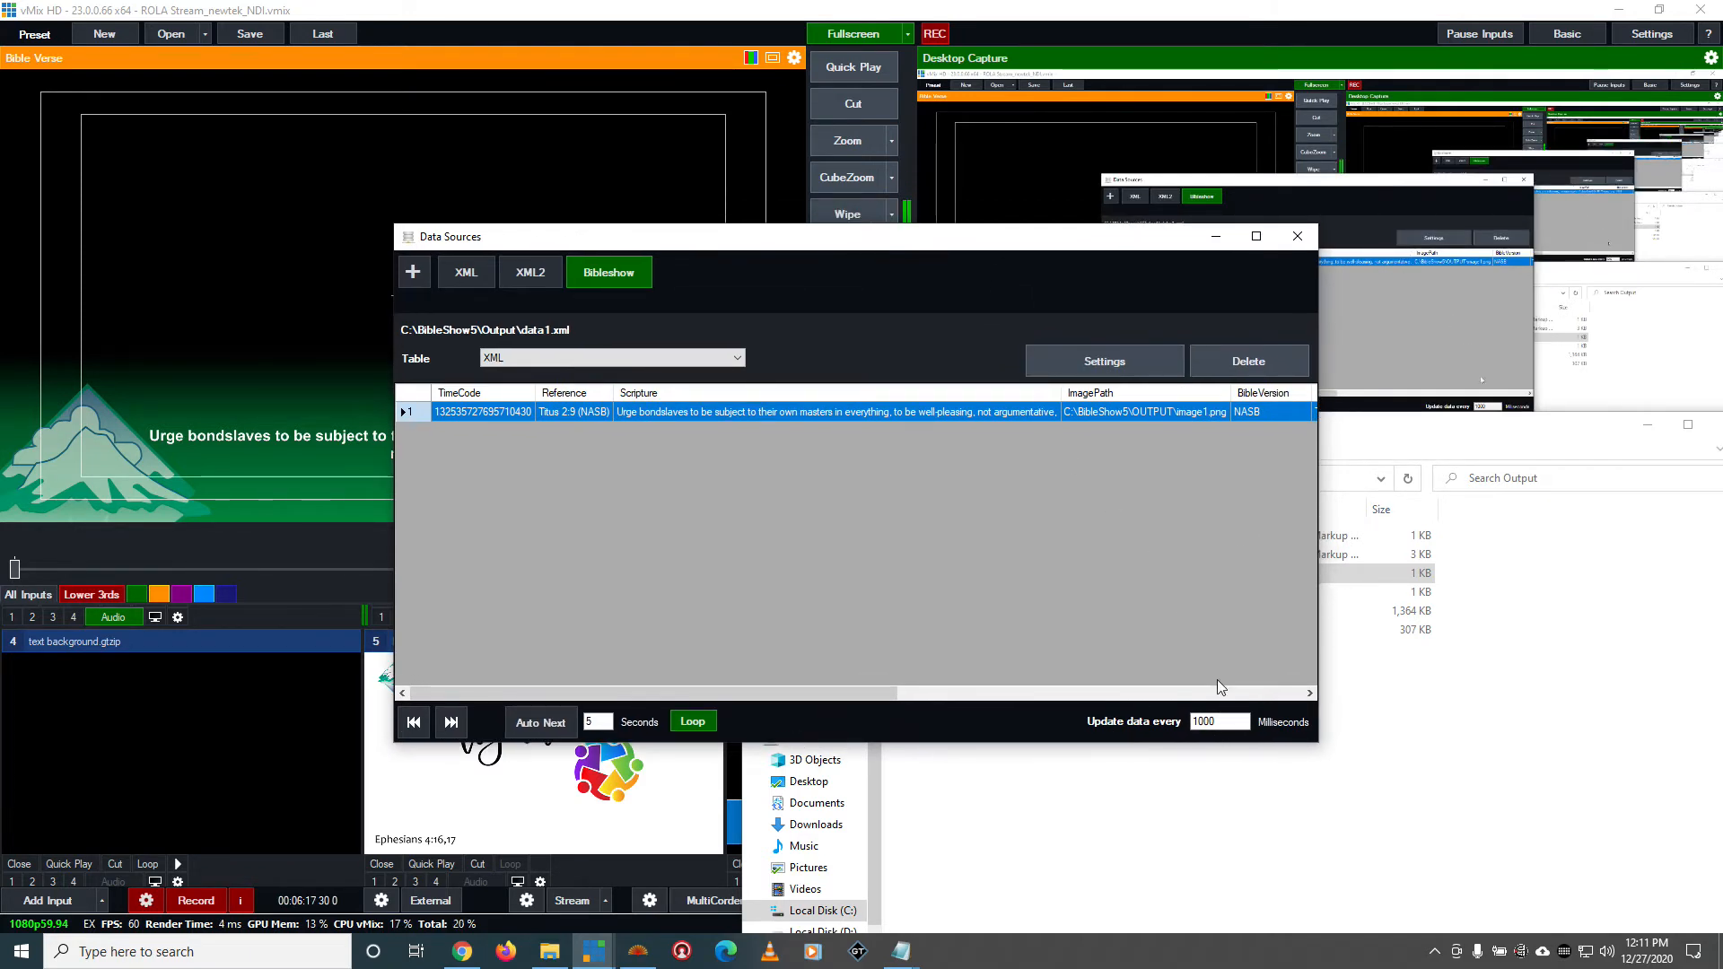
Check the data update interval, close the Data Sources Manager and minimize the Output folder
double_click(1222, 725)
left_click(1233, 720)
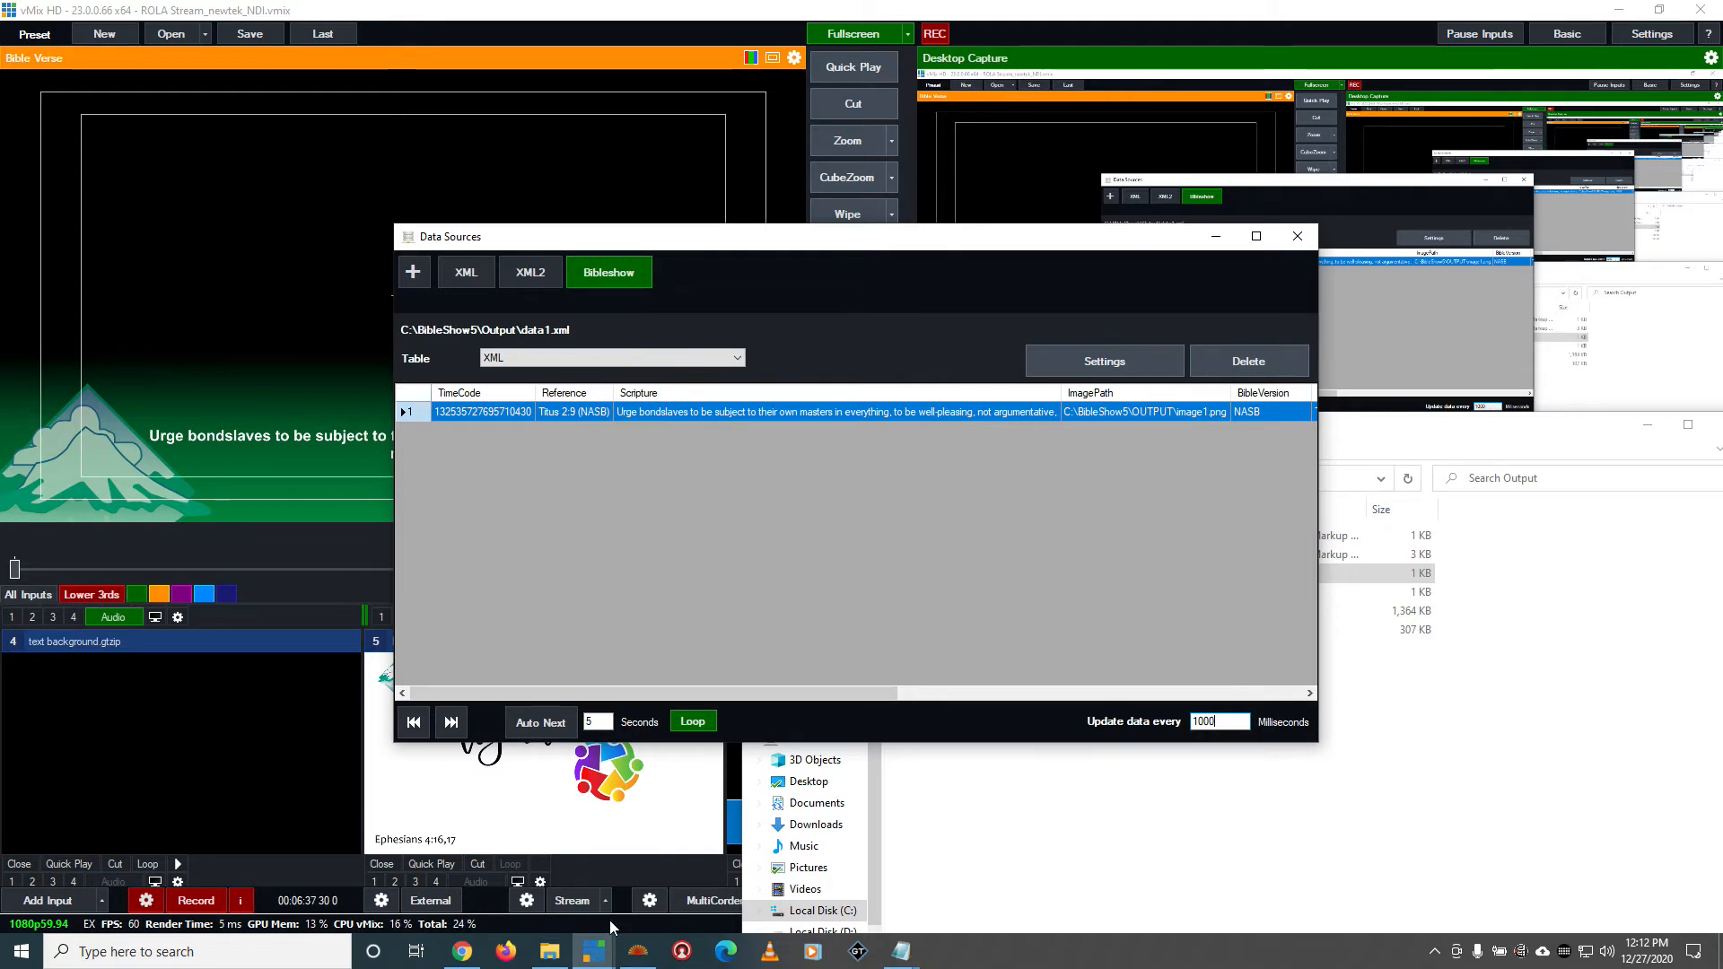
mouse_move(626, 954)
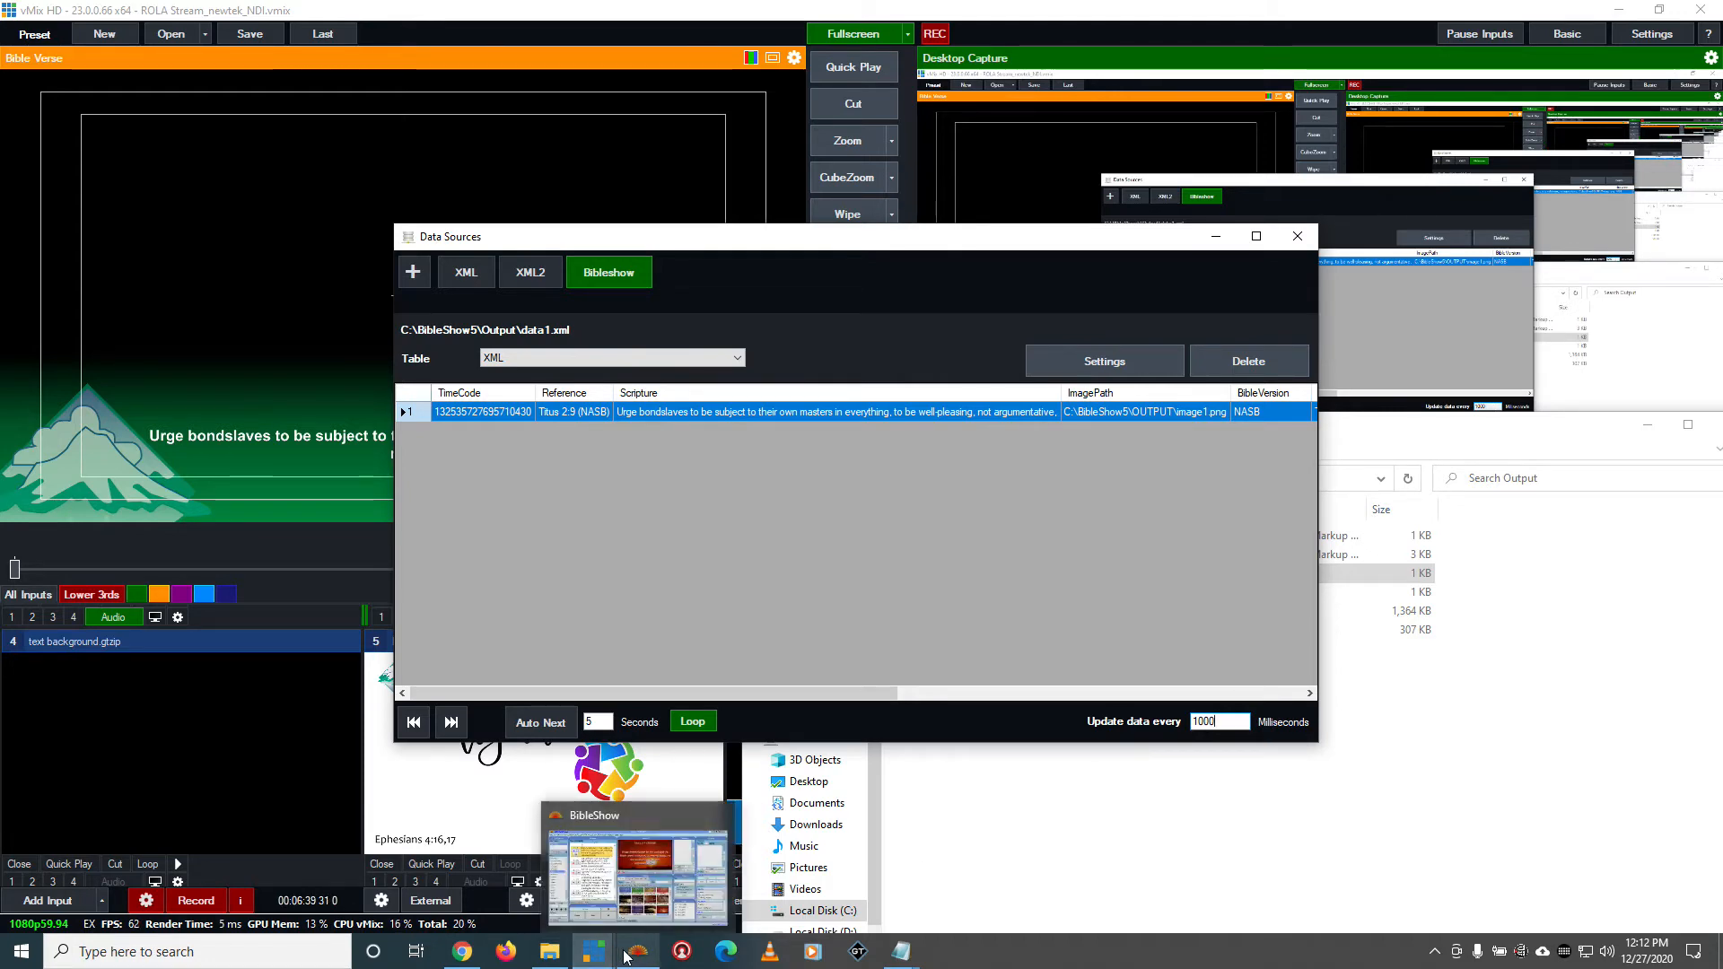
mouse_move(642, 909)
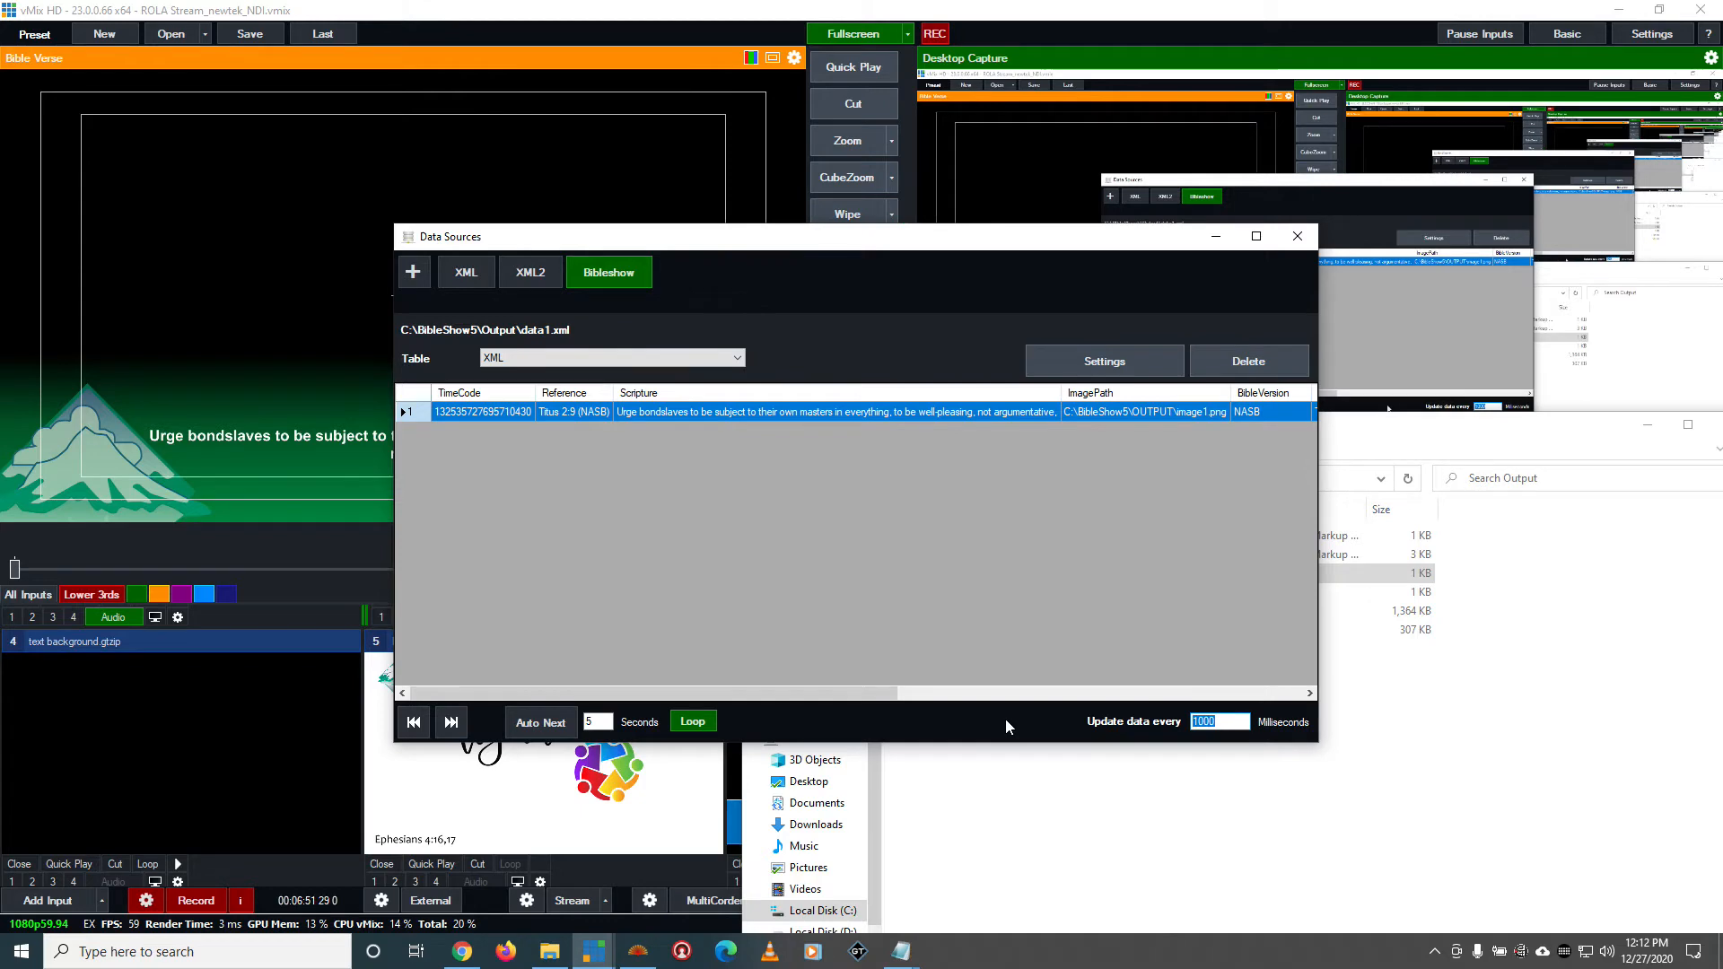
left_click(1293, 246)
left_click(1650, 429)
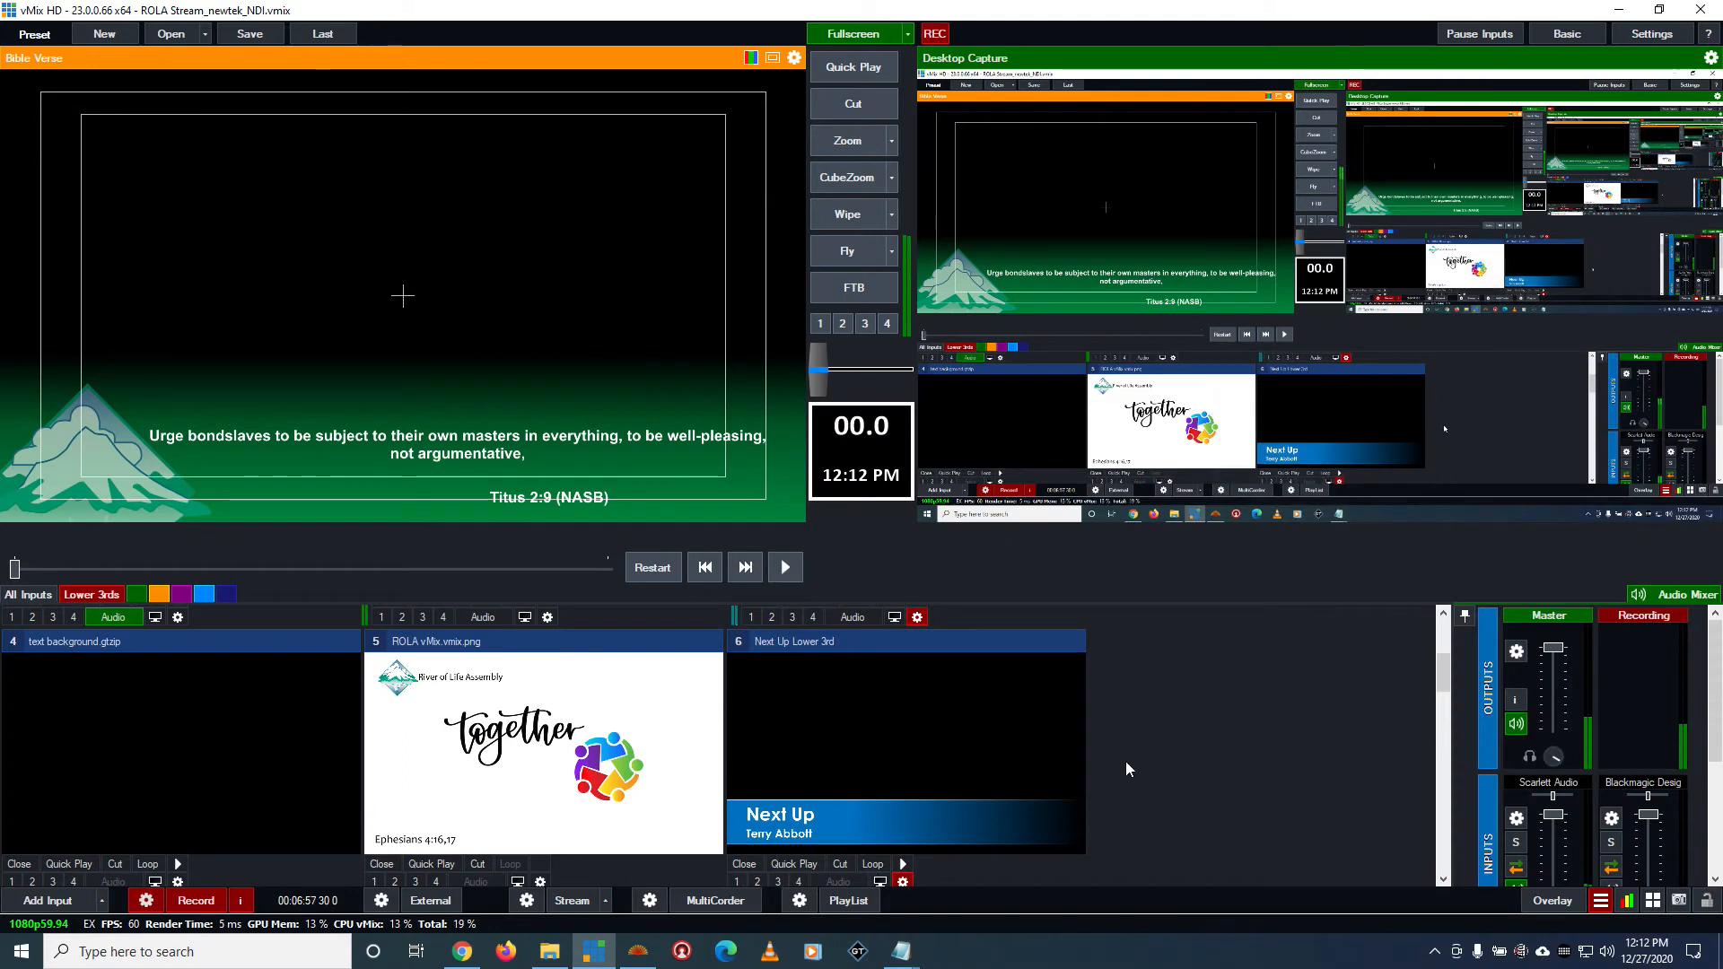
Add a title input using the GT template Title 28- Scripture and Verse Blue
scroll(1122, 763, "down", 1)
scroll(95, 853, "down", 3)
left_click(47, 900)
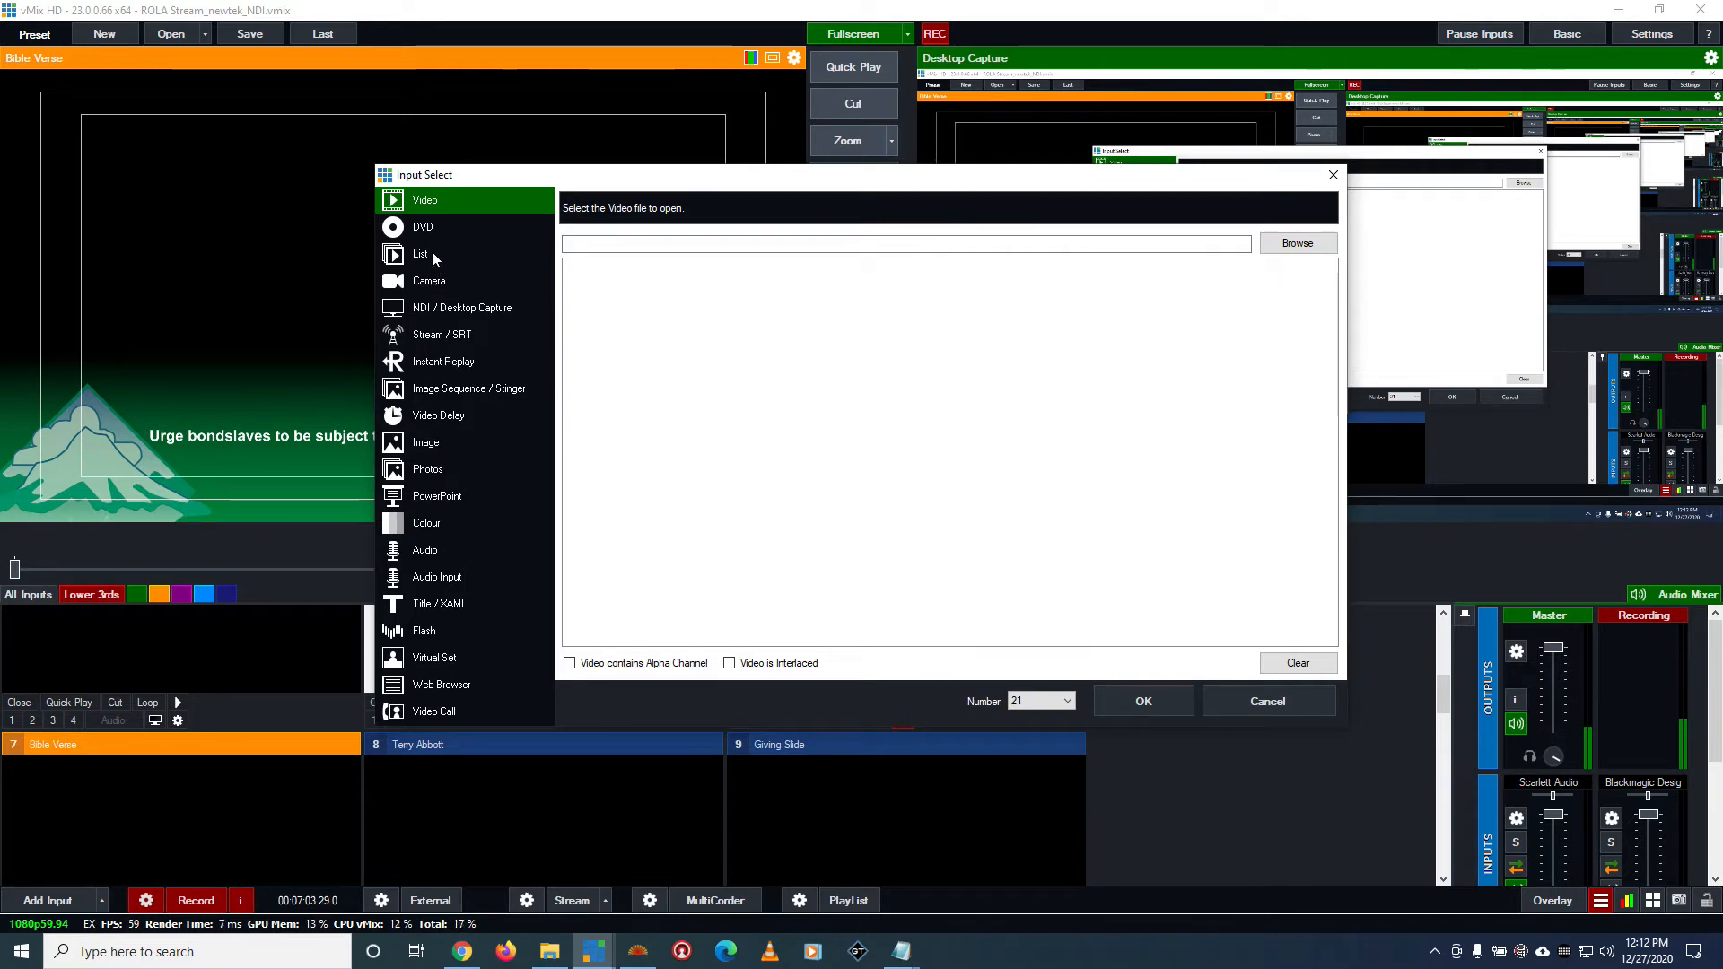
left_click(432, 603)
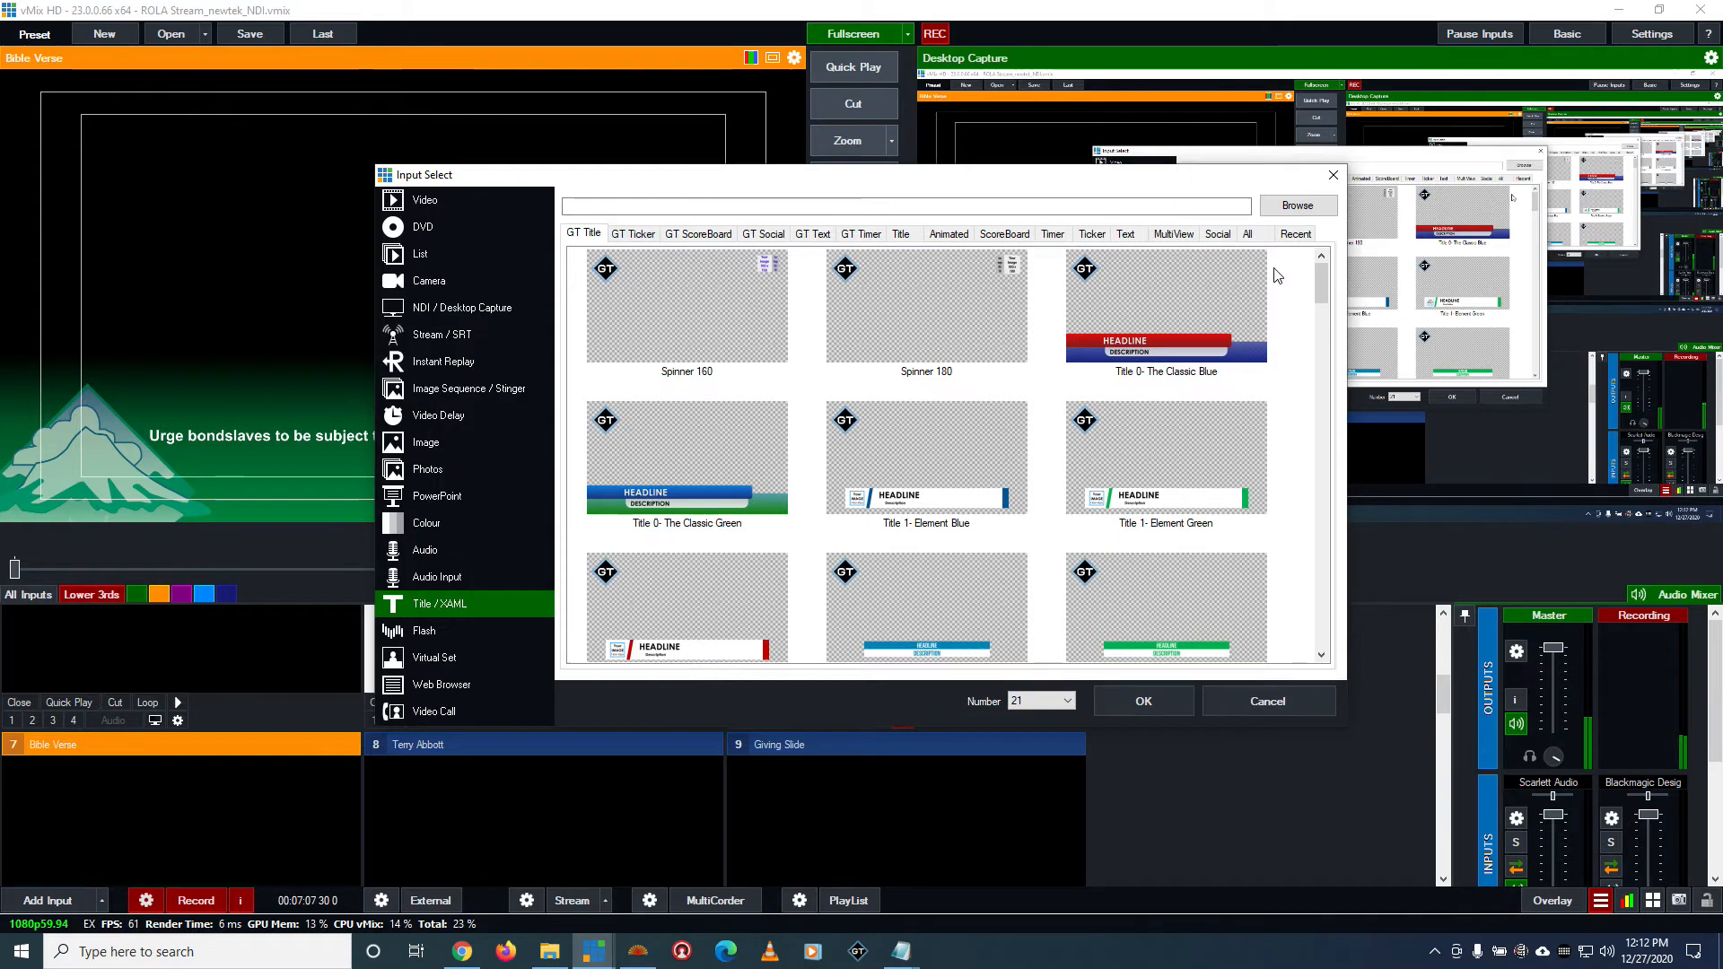
left_click_drag(1322, 285, 1327, 536)
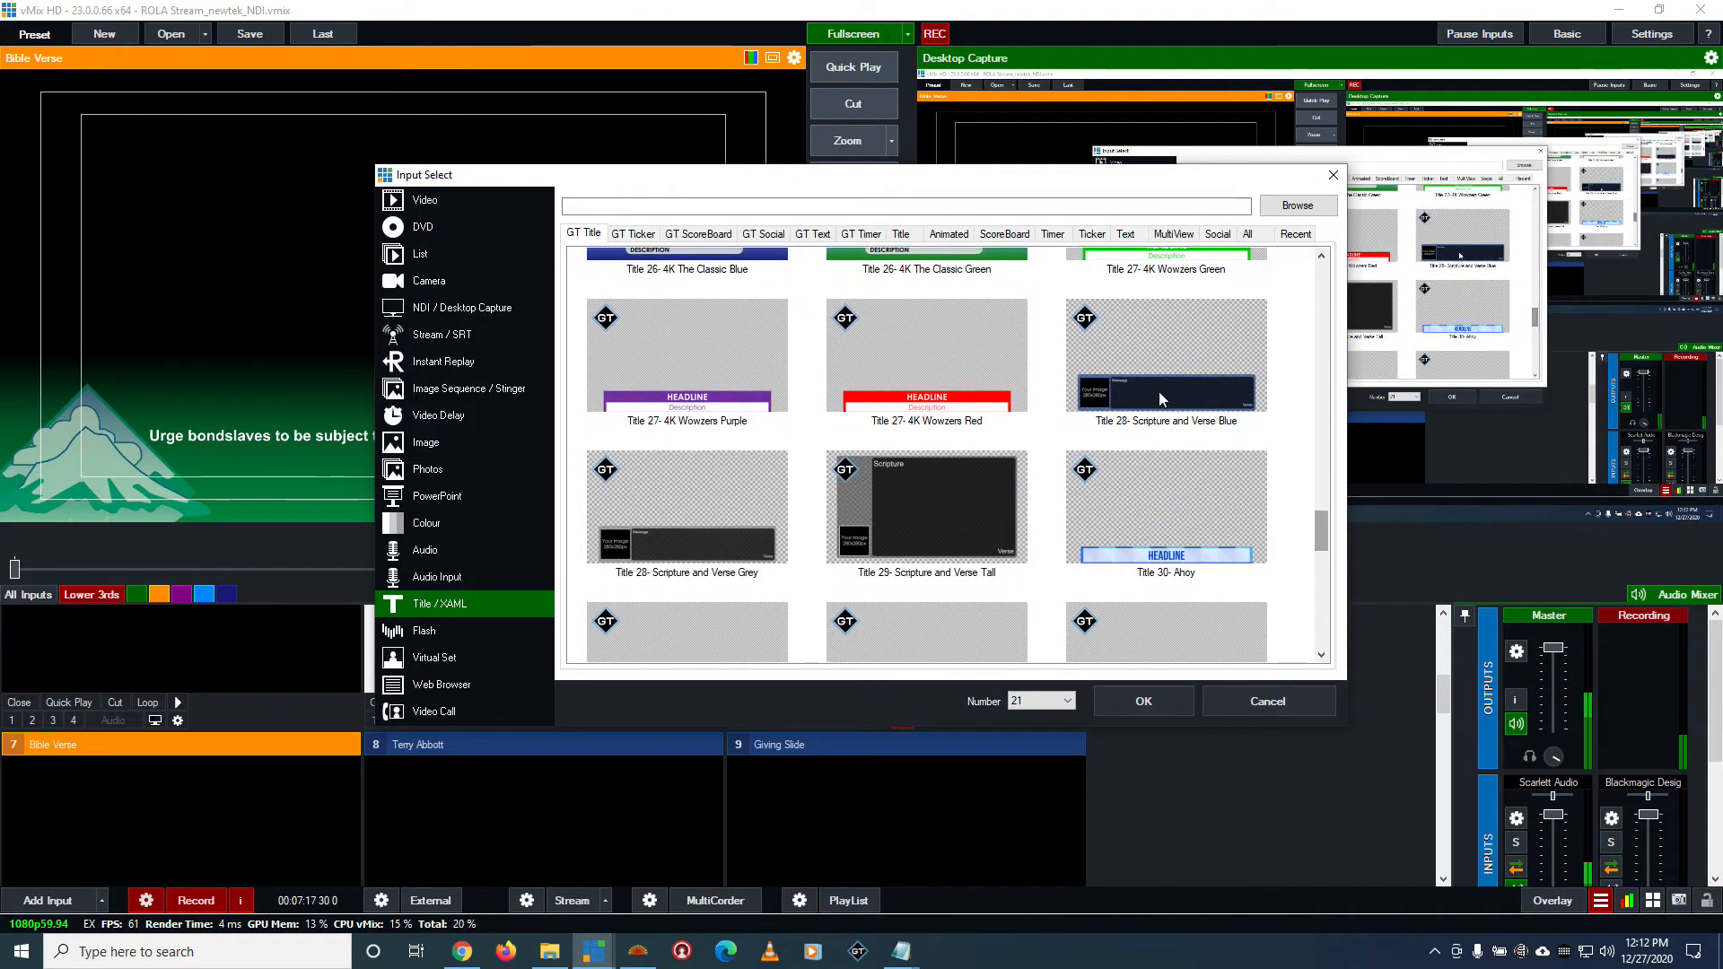
left_click(1160, 391)
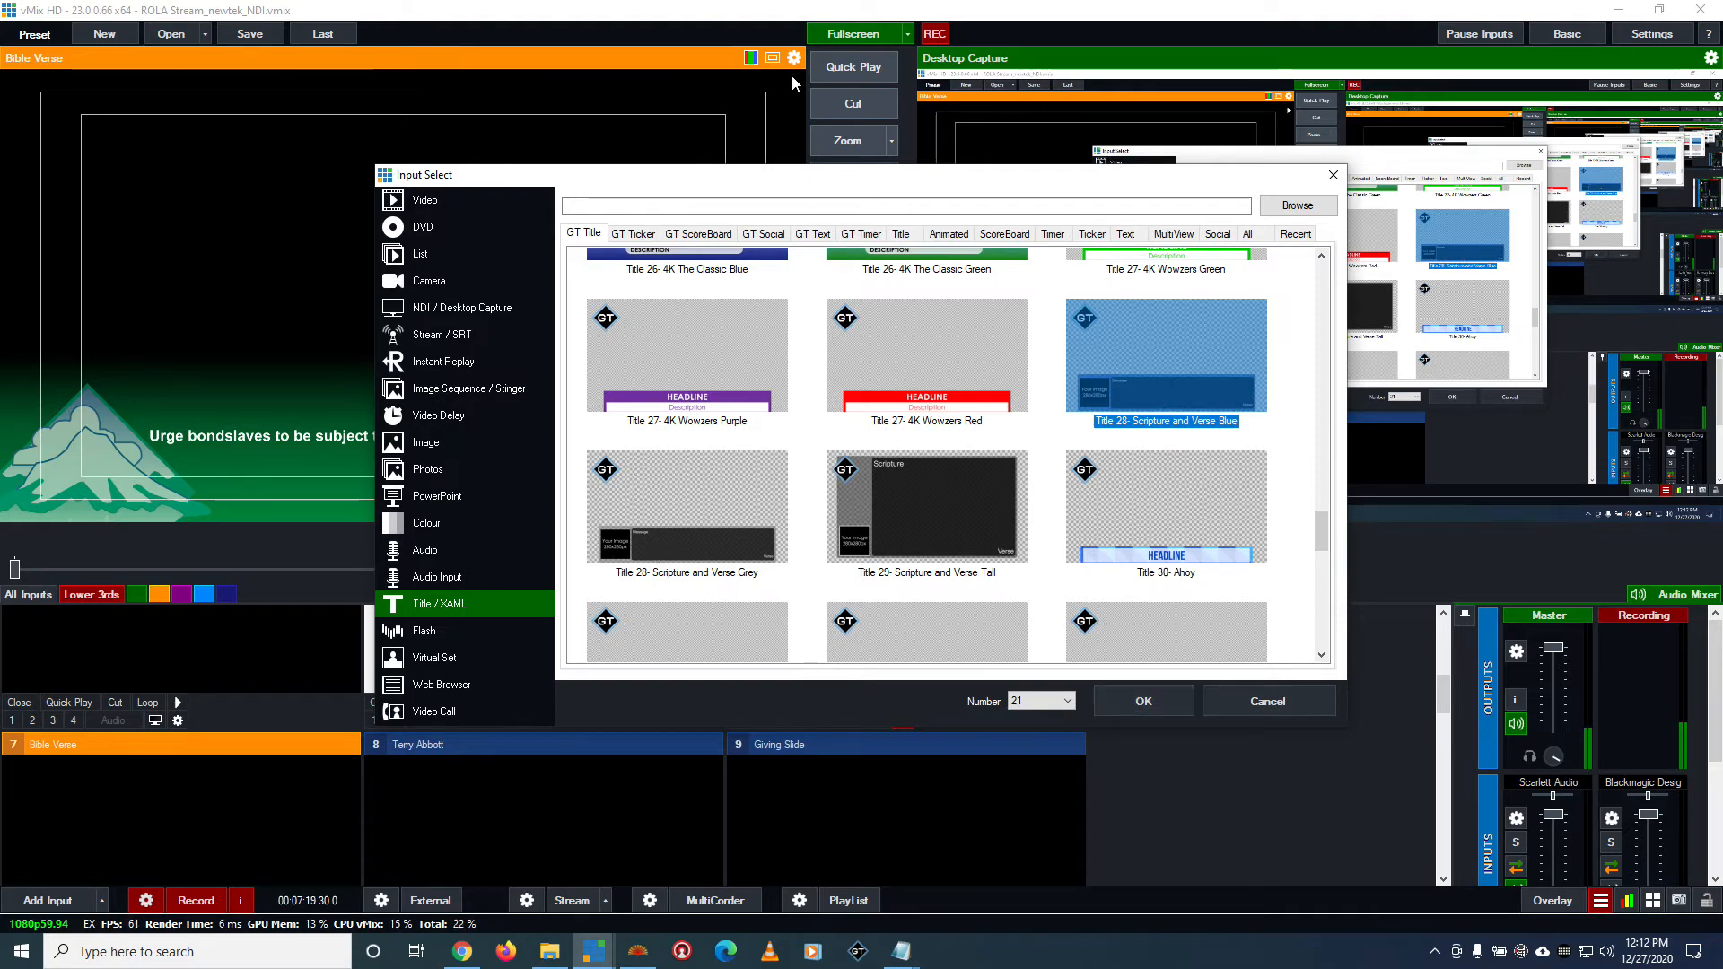
left_click_drag(628, 174, 1021, 391)
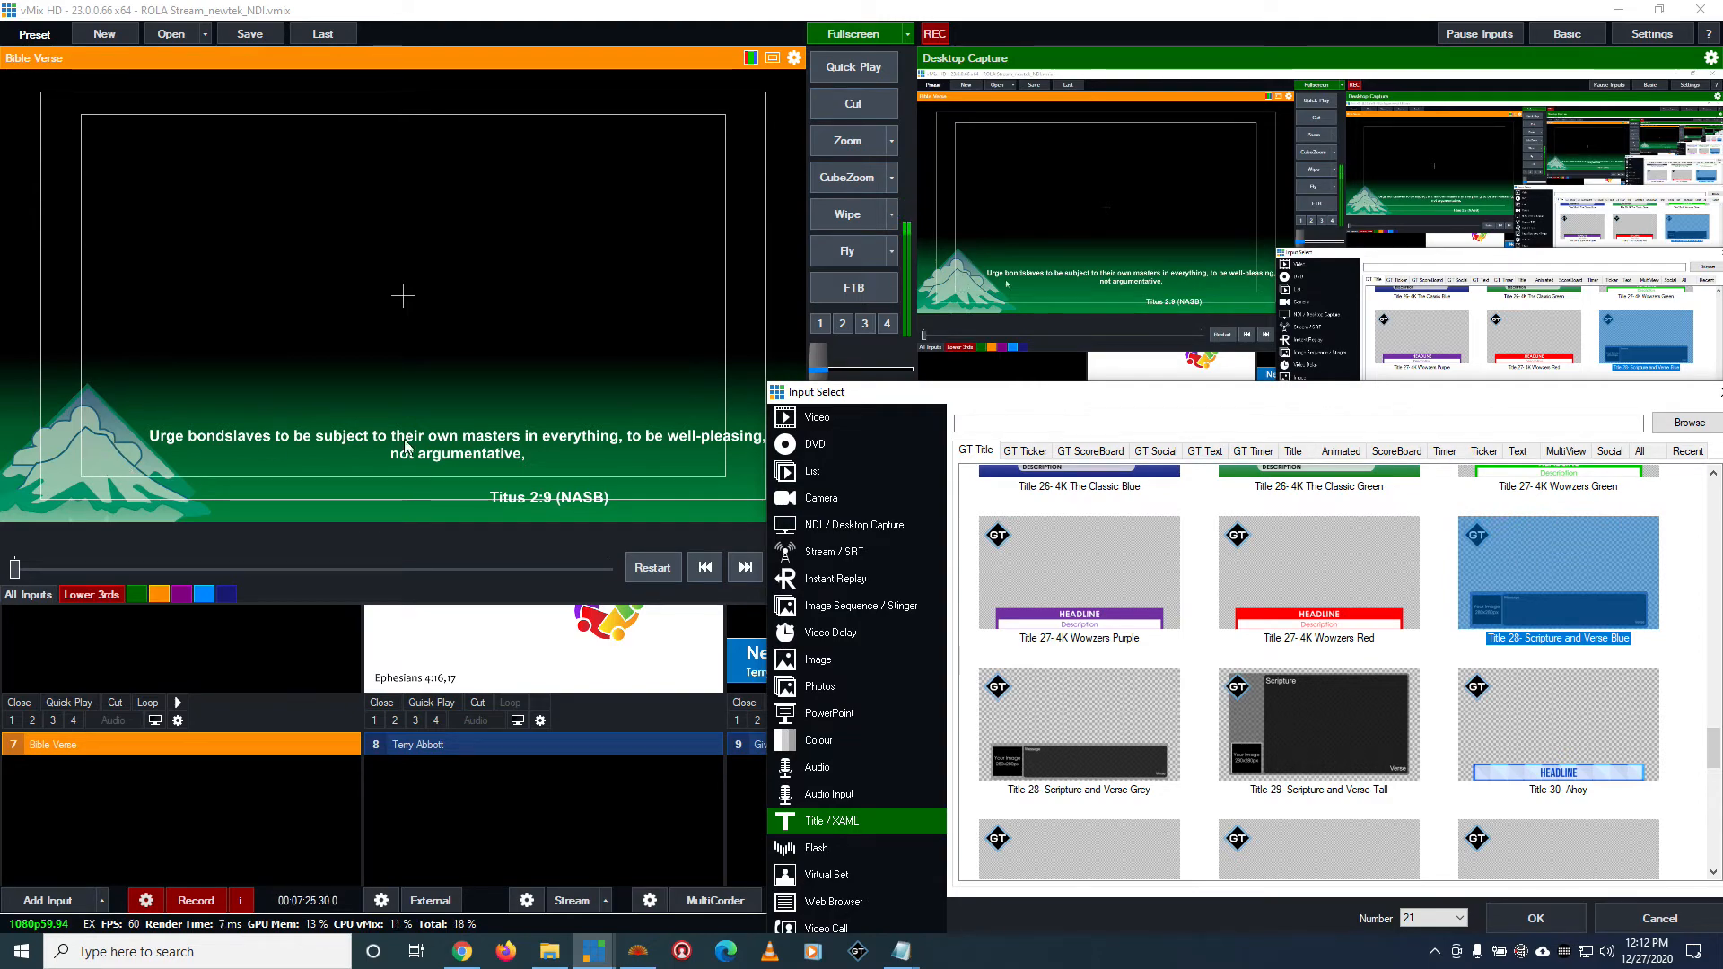
left_click_drag(1048, 395, 515, 233)
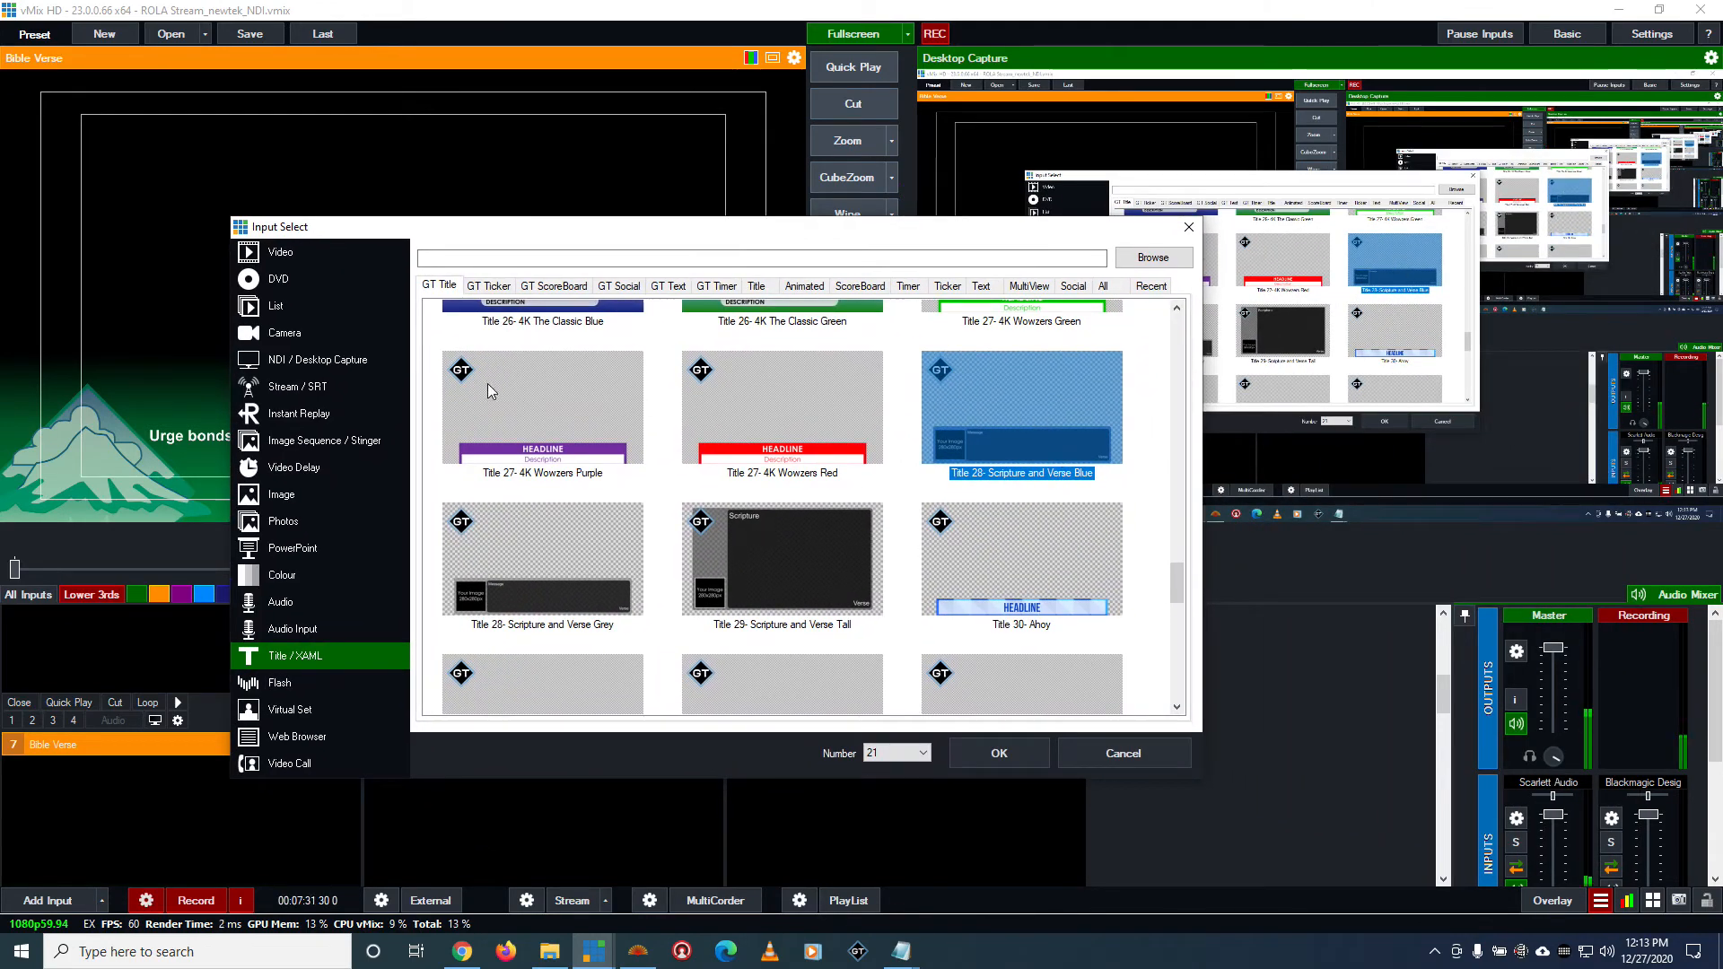
left_click(1016, 751)
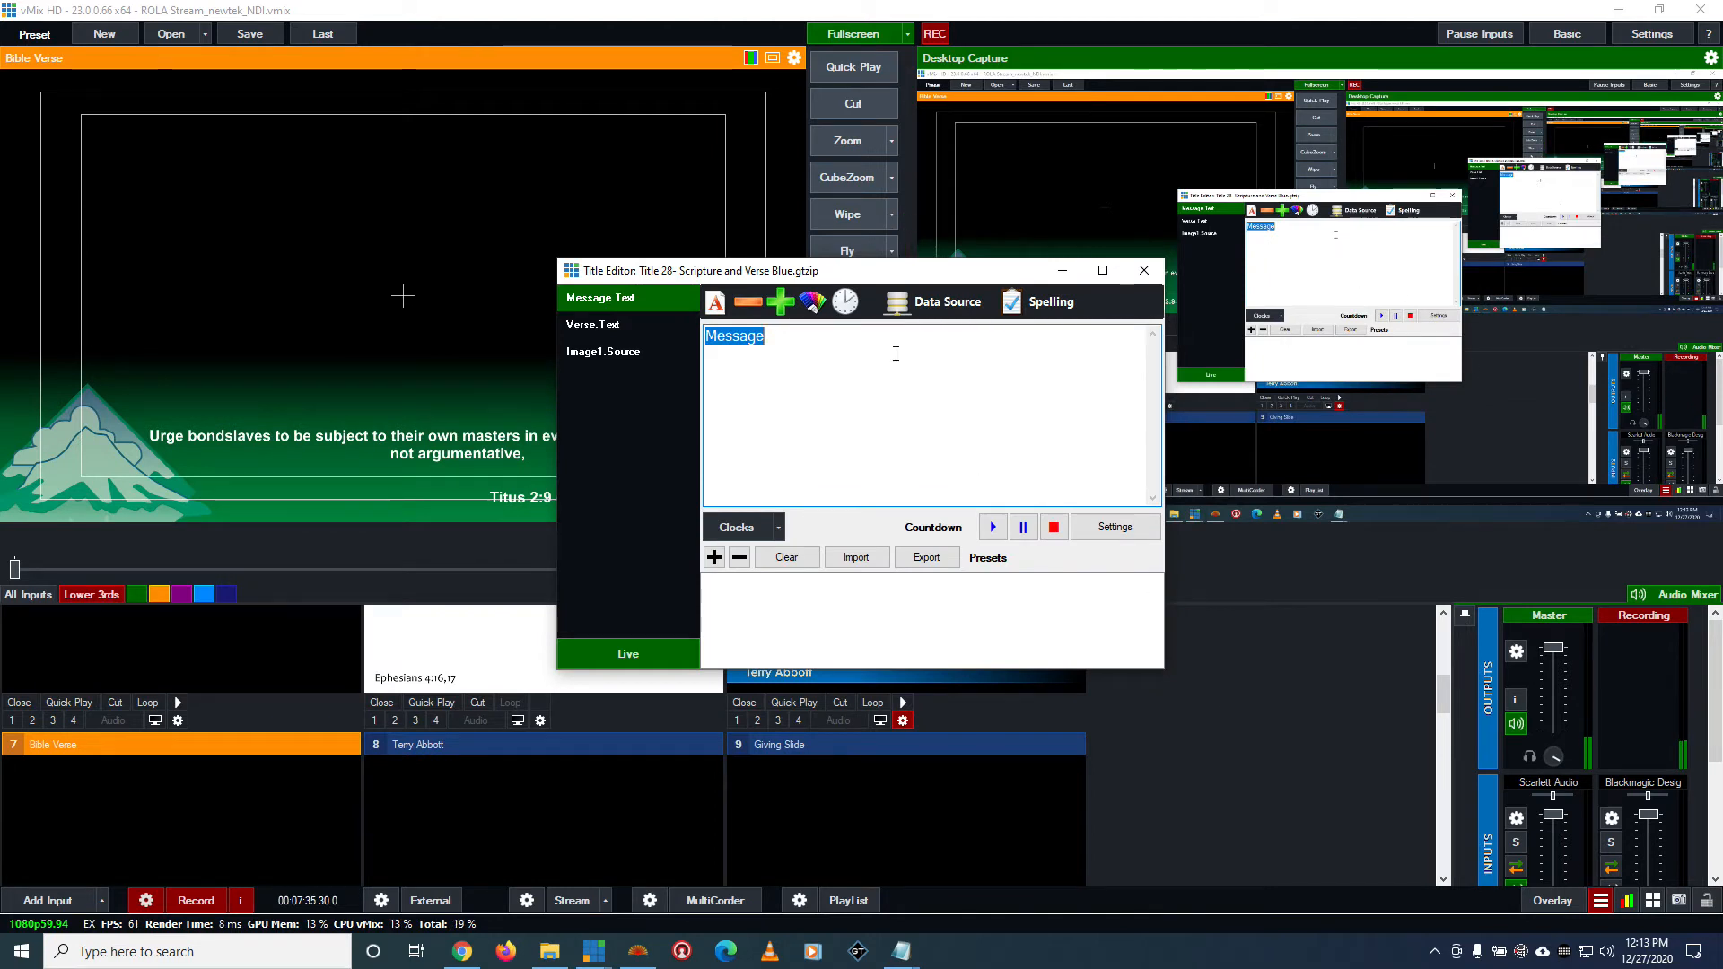
Look through the scripture title's Image1.Source, Verse.Text and Message.Text fields and match them to its layout
left_click(617, 350)
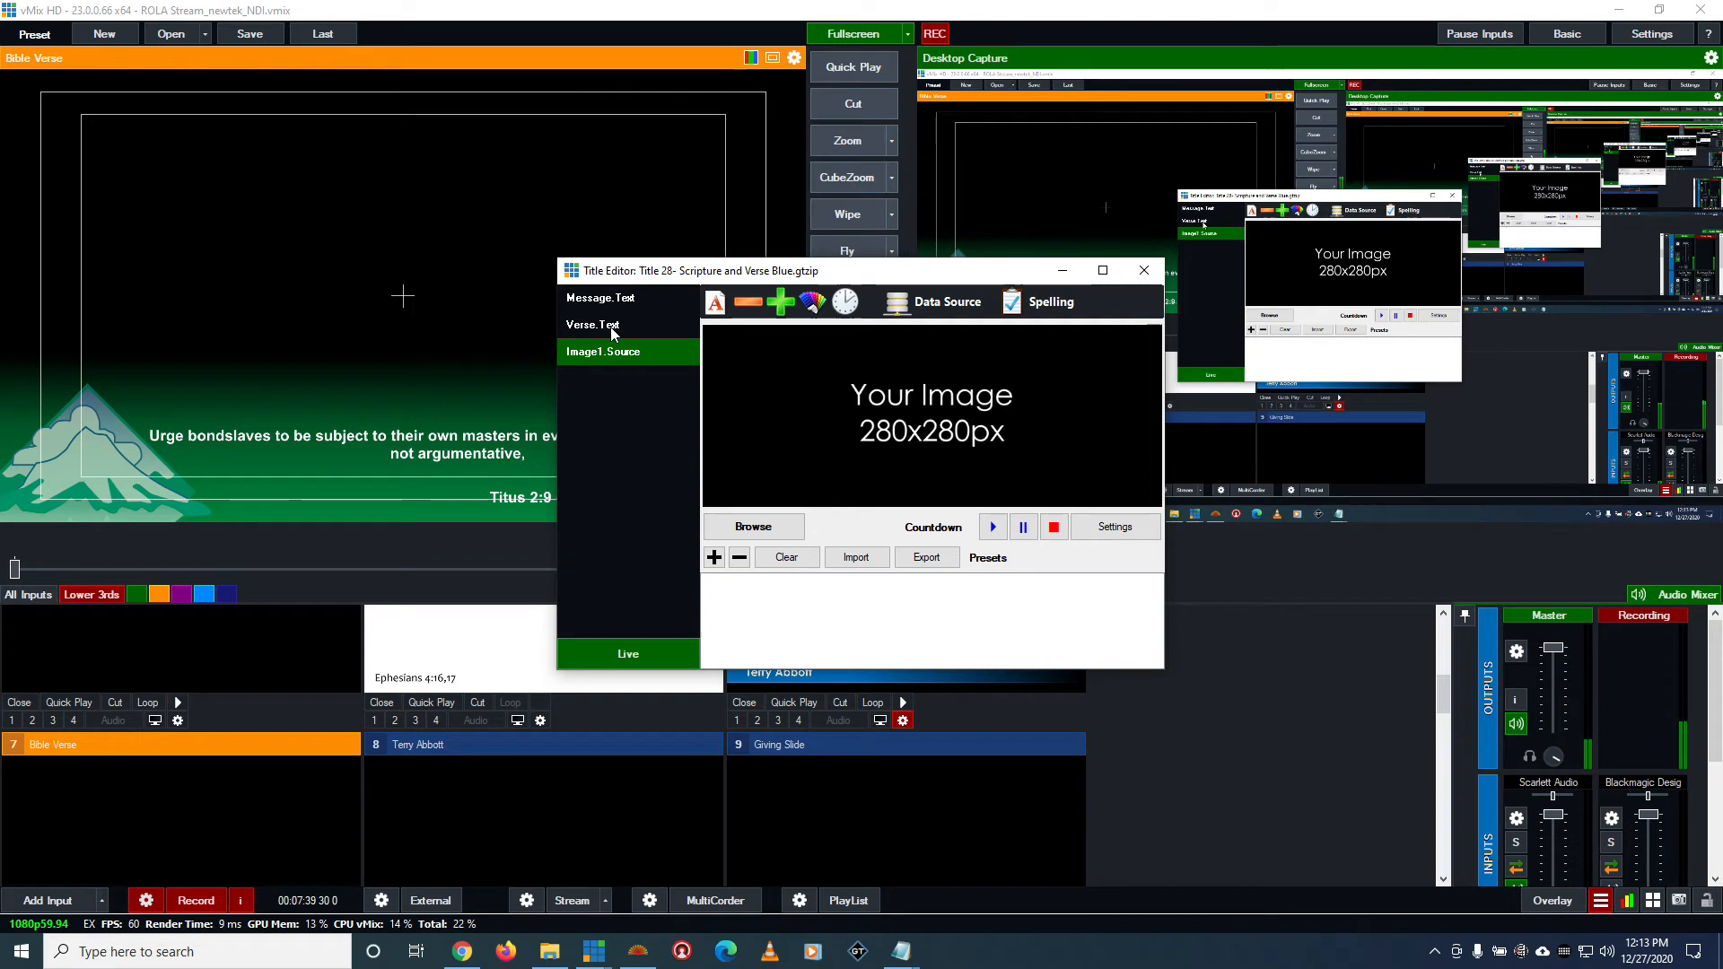
scroll(966, 823, "down", 8)
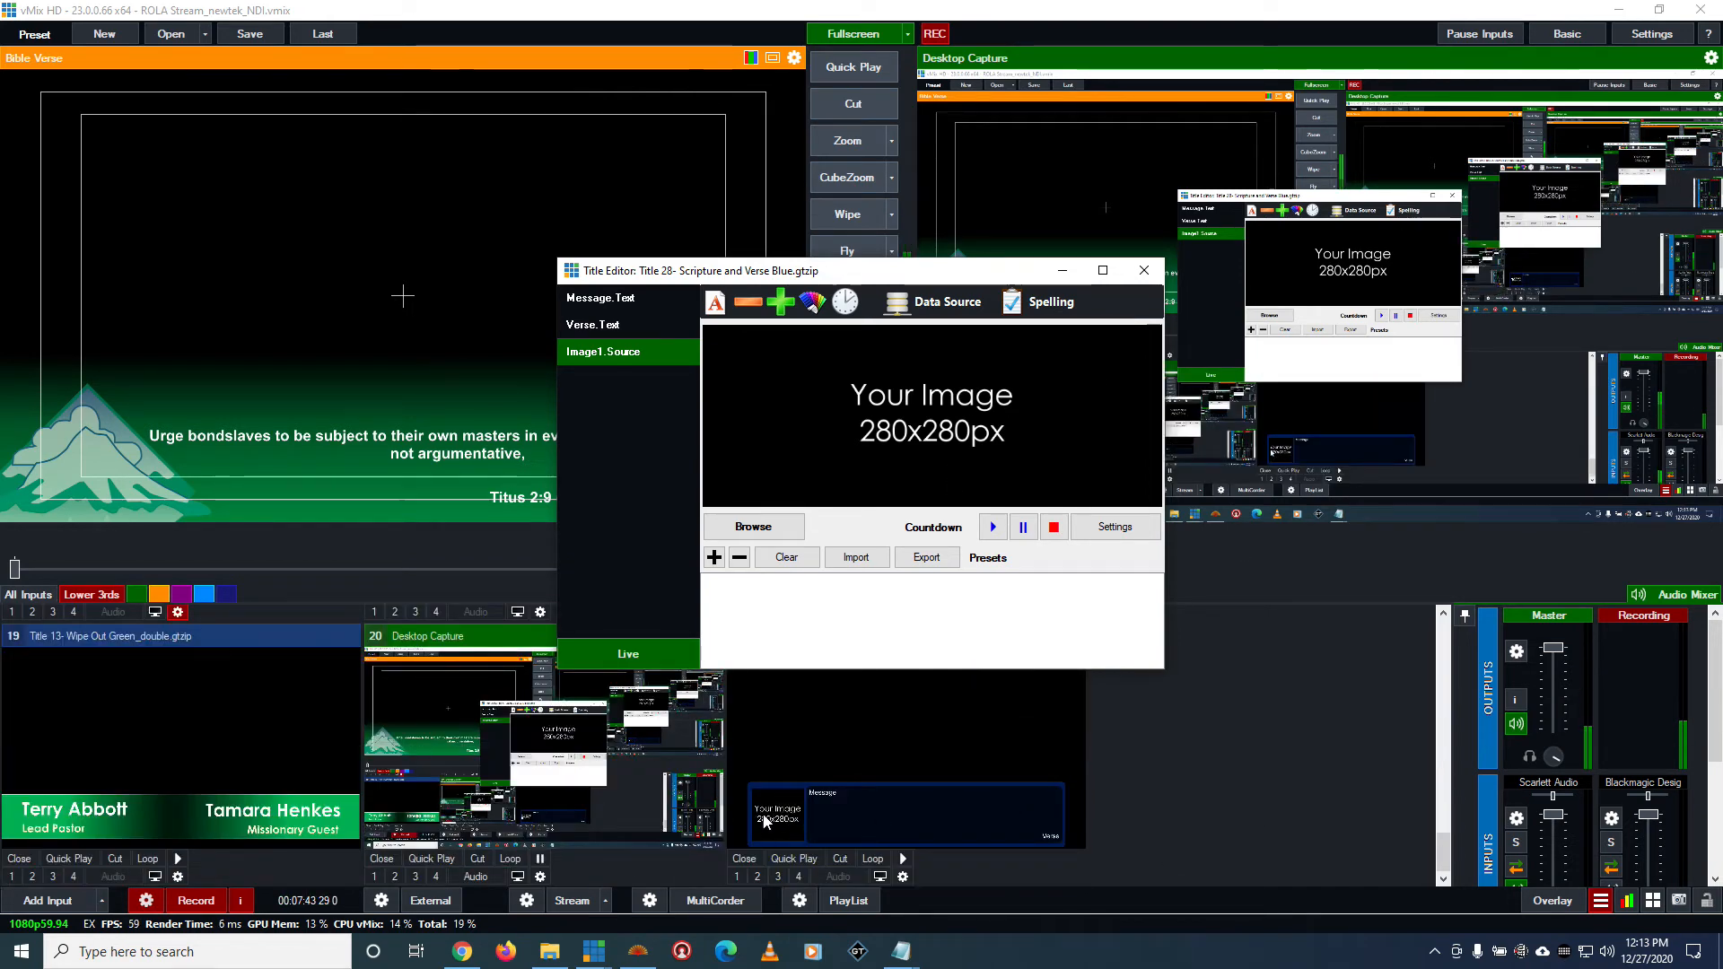
left_click(620, 325)
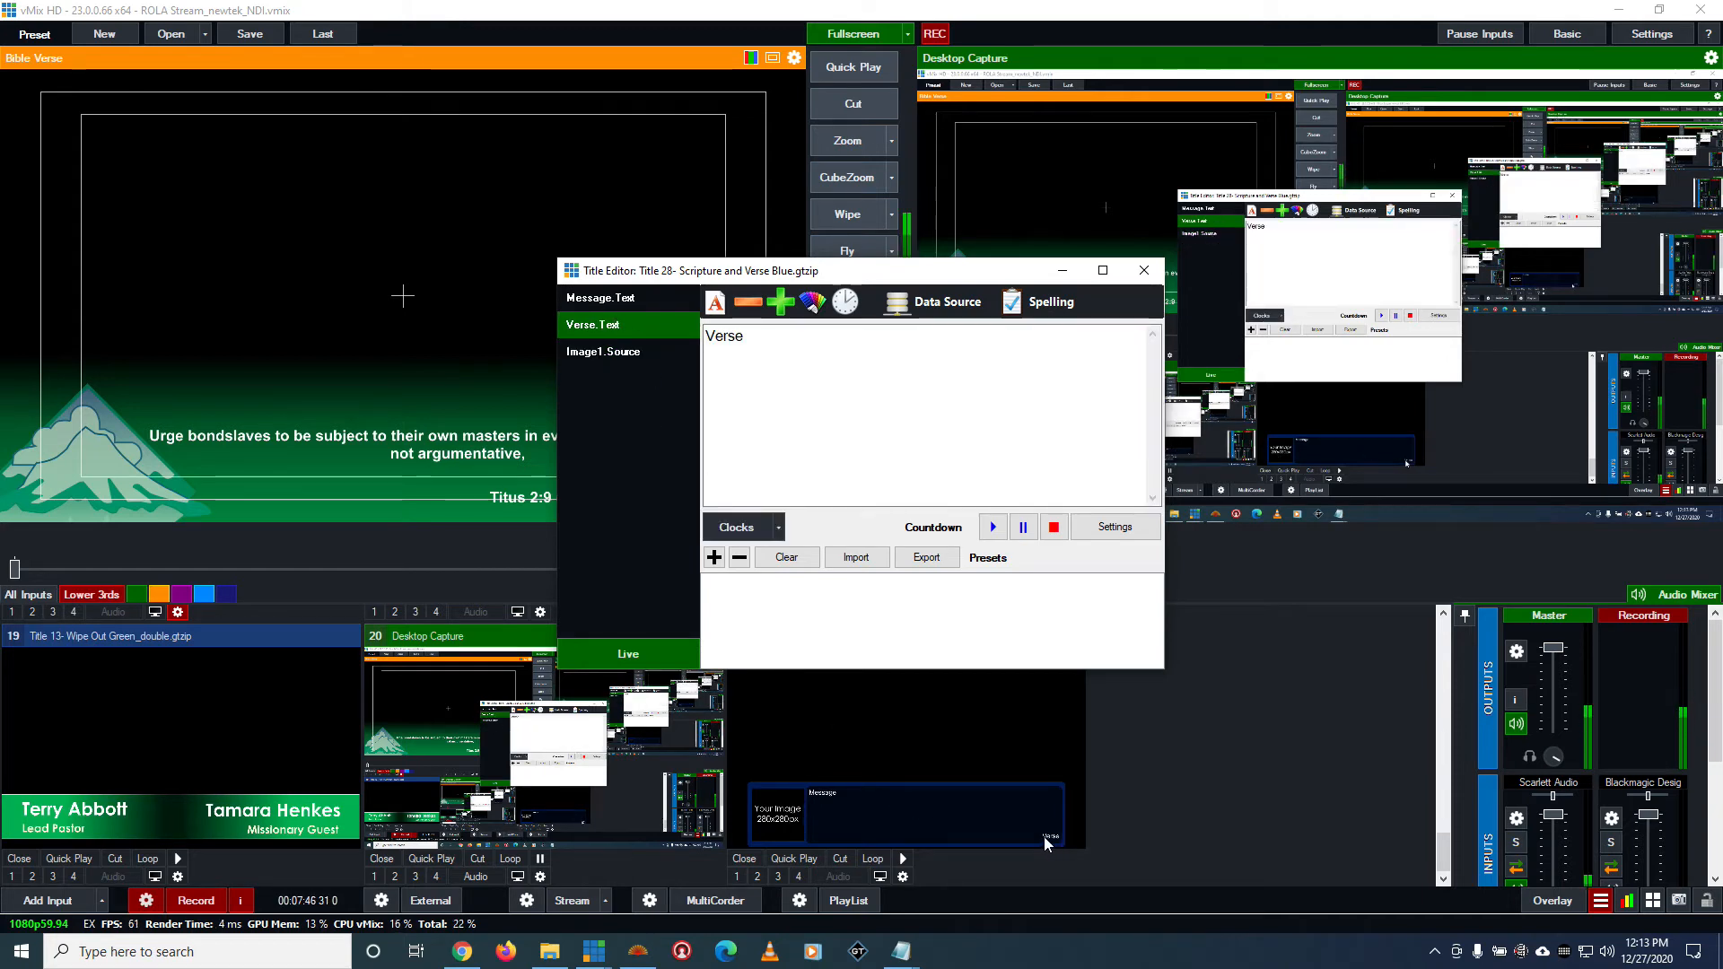
key("Up")
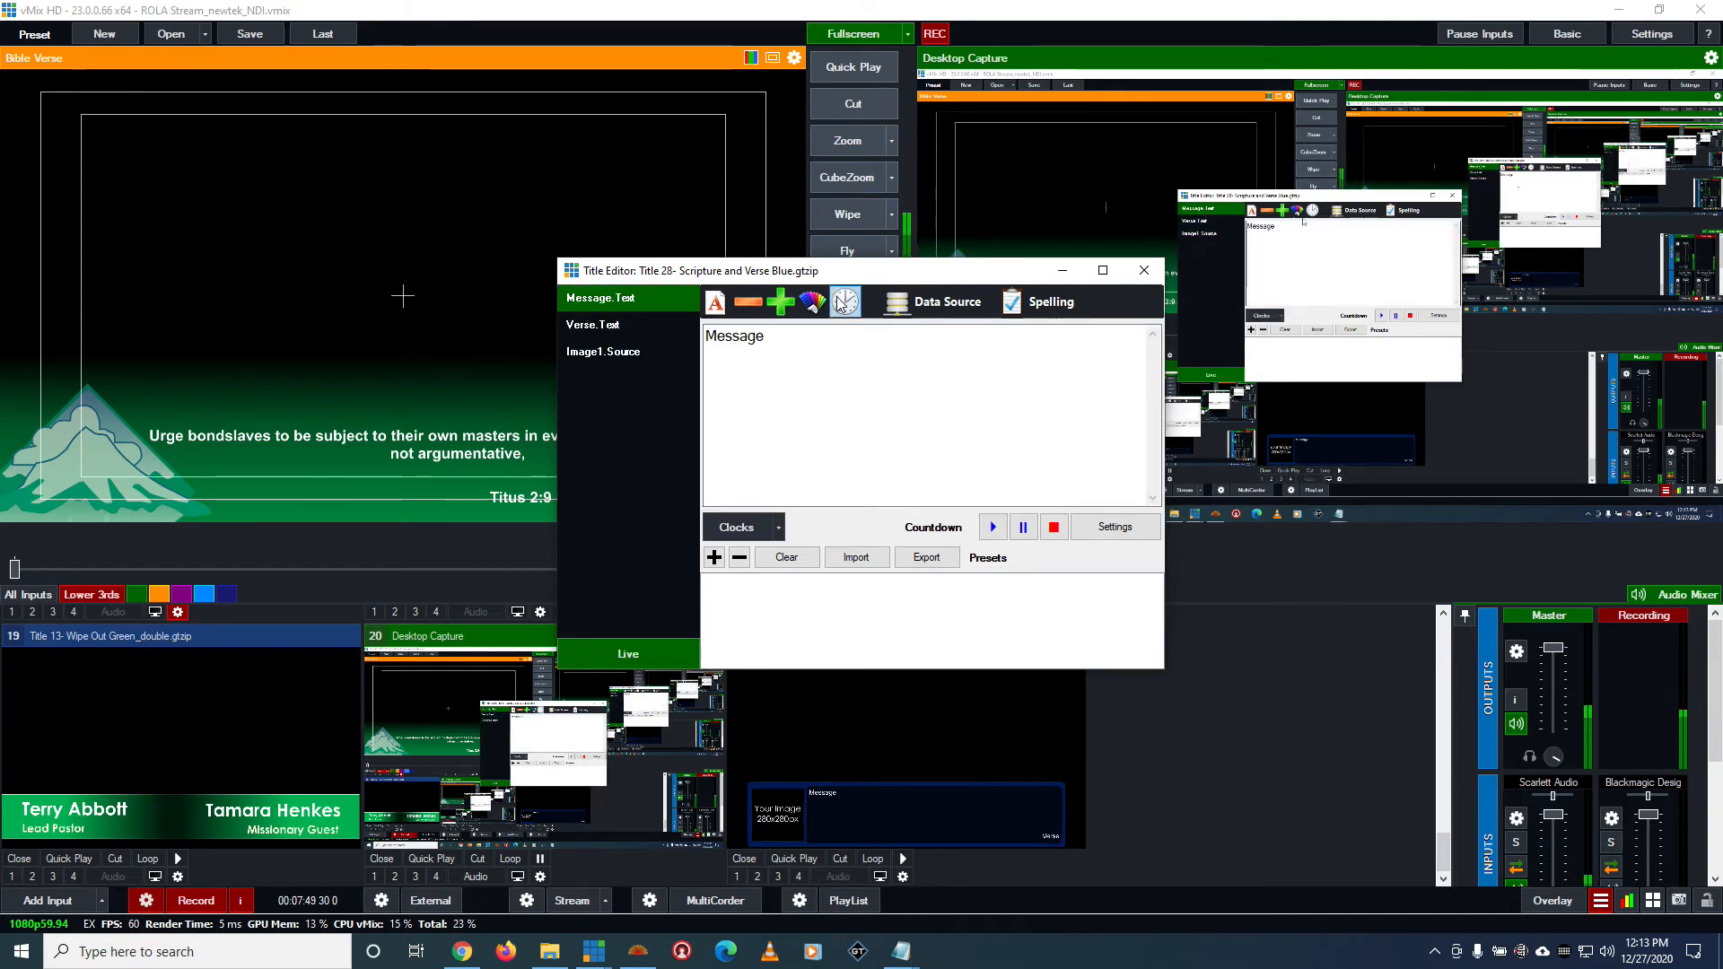
Load the Title 28- Scripture and Verse Blue input into the preview and reopen its Title Editor clear of the preview
left_click_drag(857, 271, 1130, 281)
left_click(955, 781)
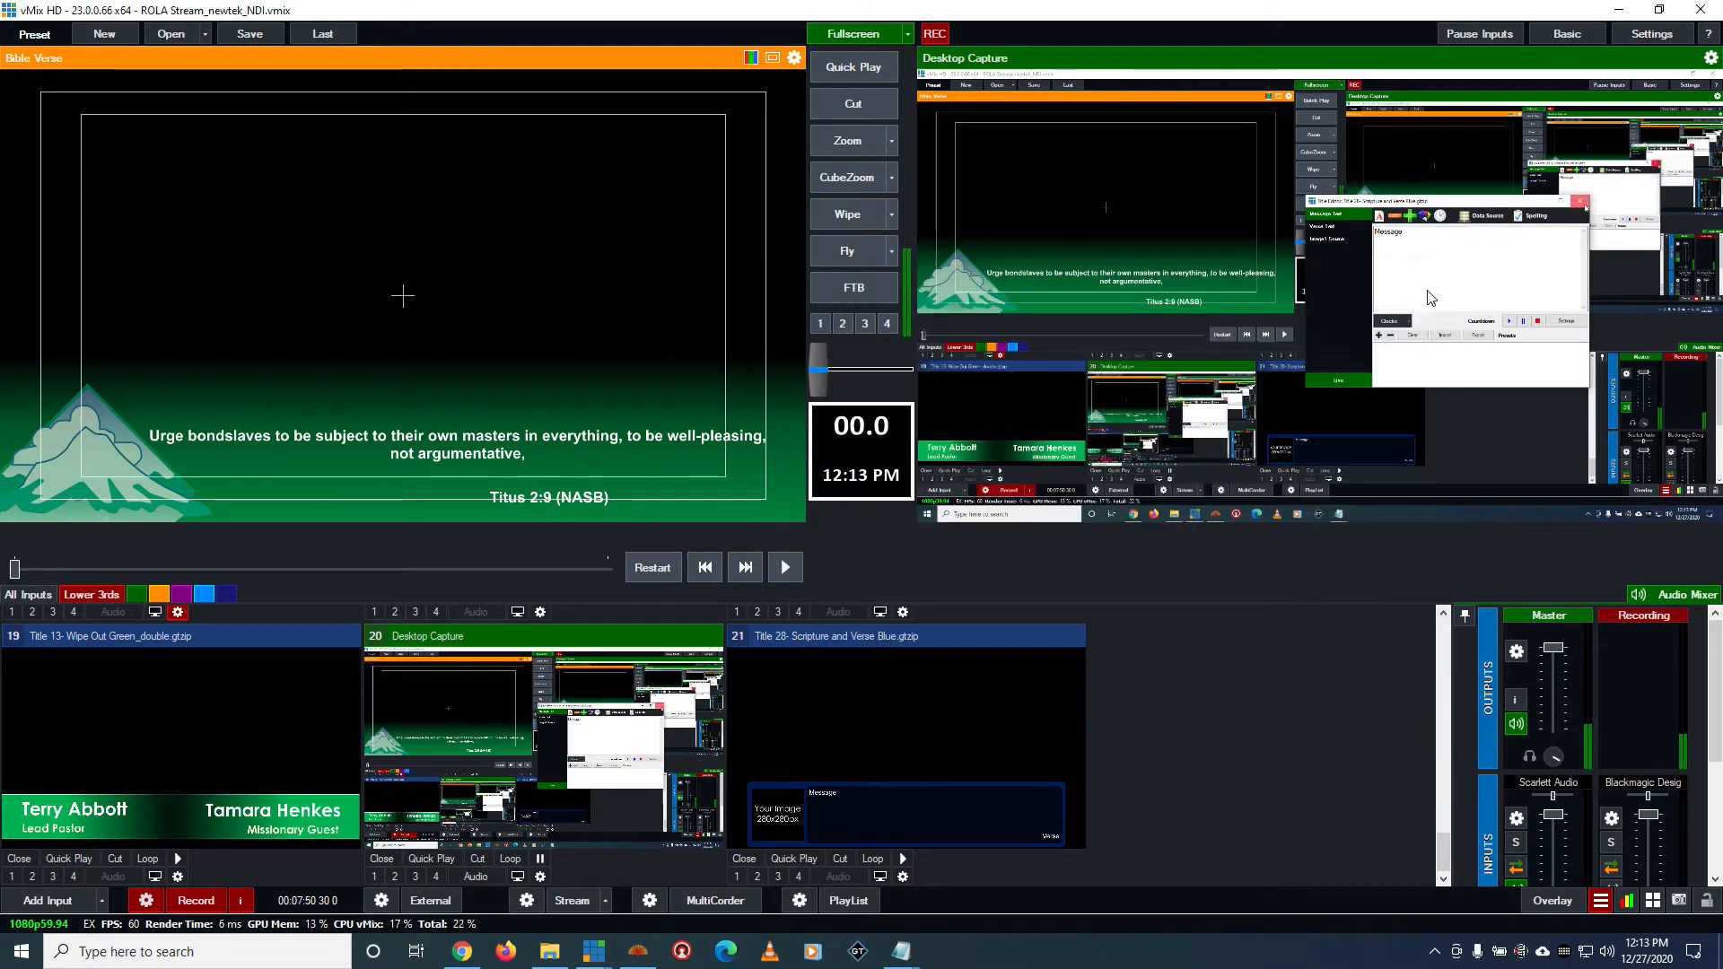
left_click(955, 777)
right_click(941, 799)
left_click(960, 813)
left_click_drag(973, 271, 1366, 268)
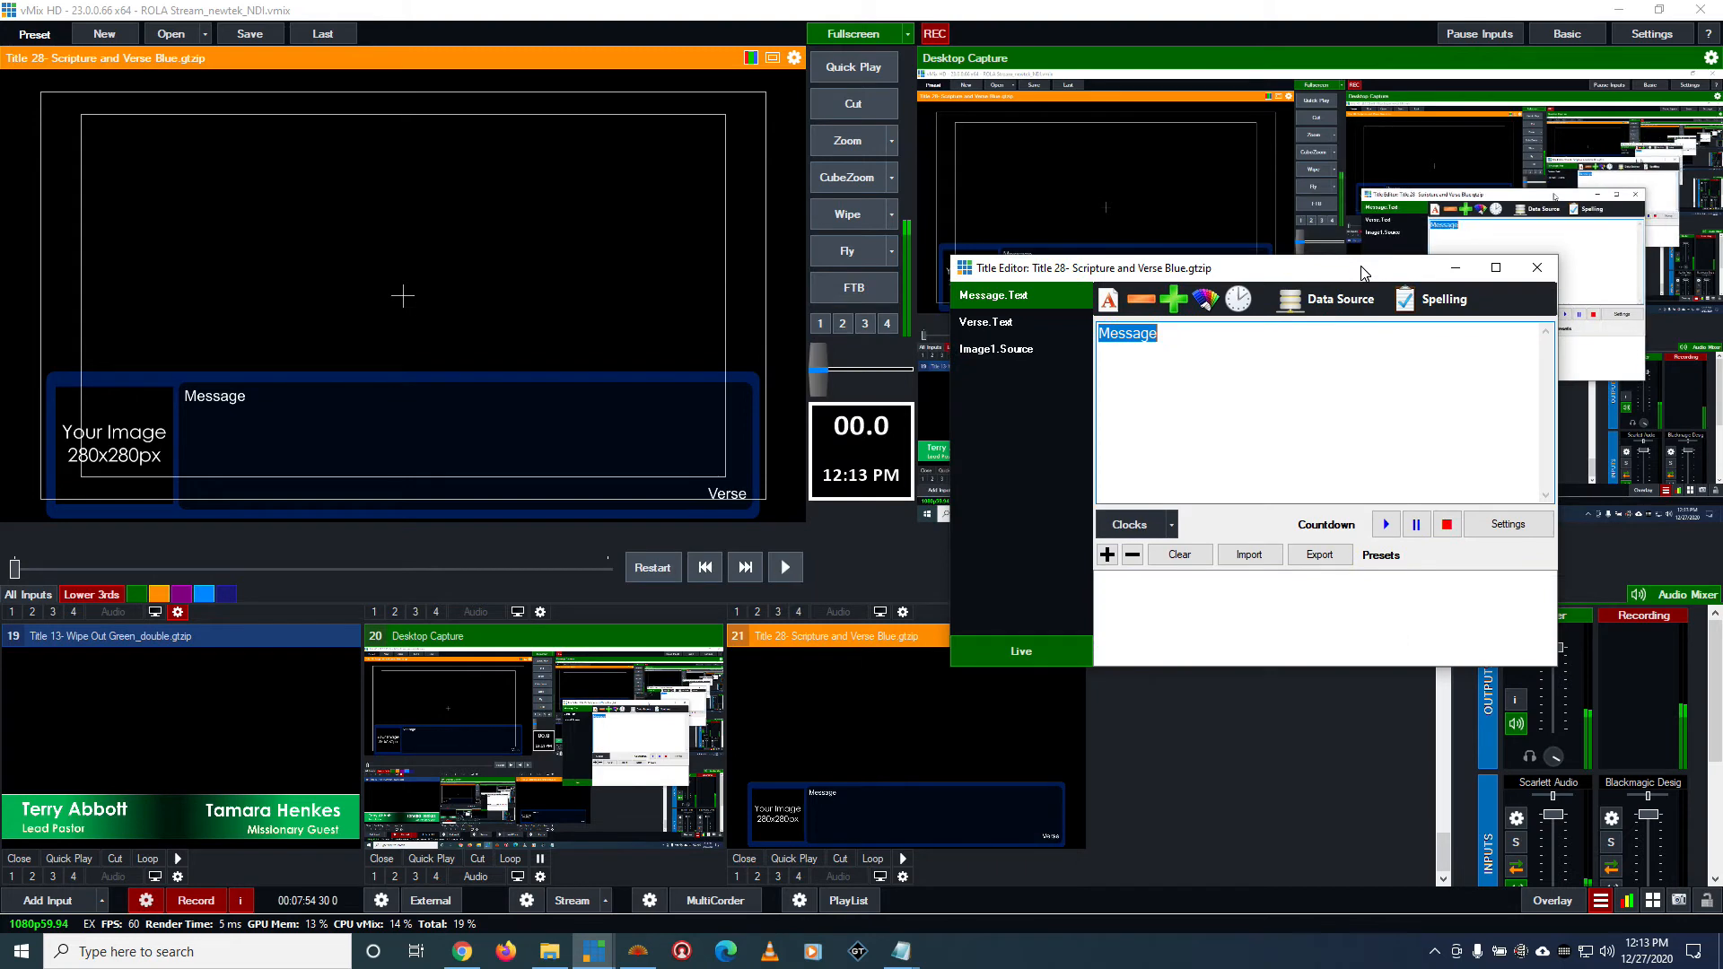
Link the Message.Text field to the Bibleshow data source with its XML table
left_click(1063, 346)
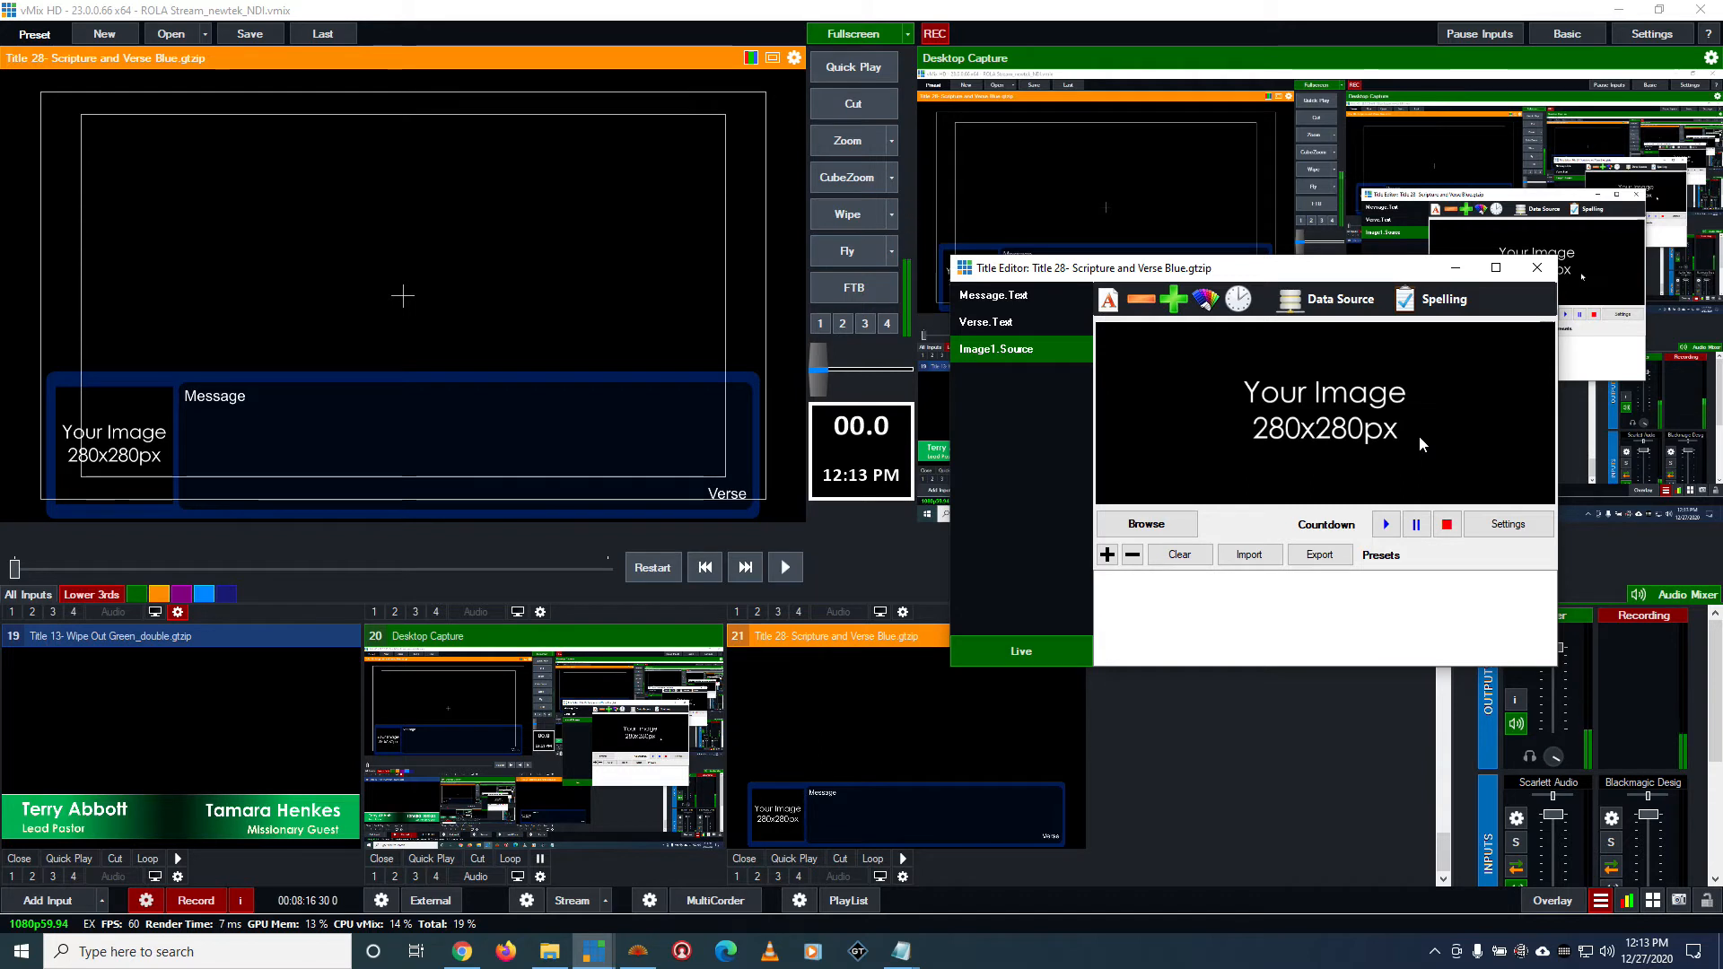
left_click(1012, 306)
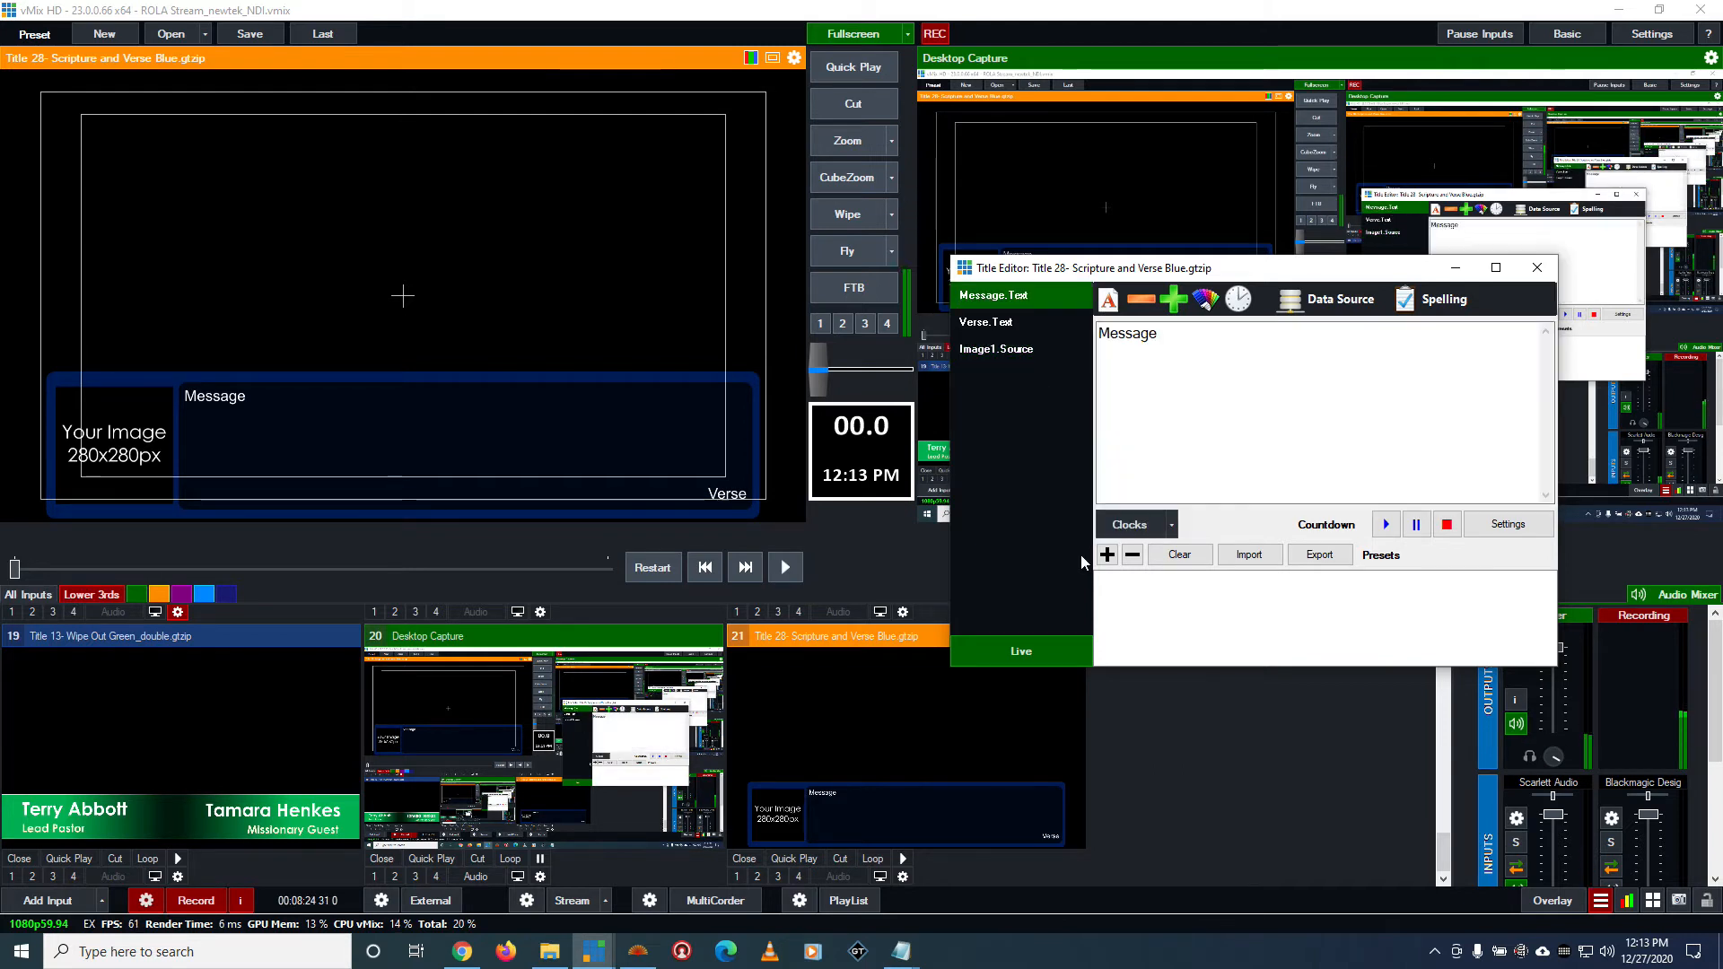
left_click(1348, 314)
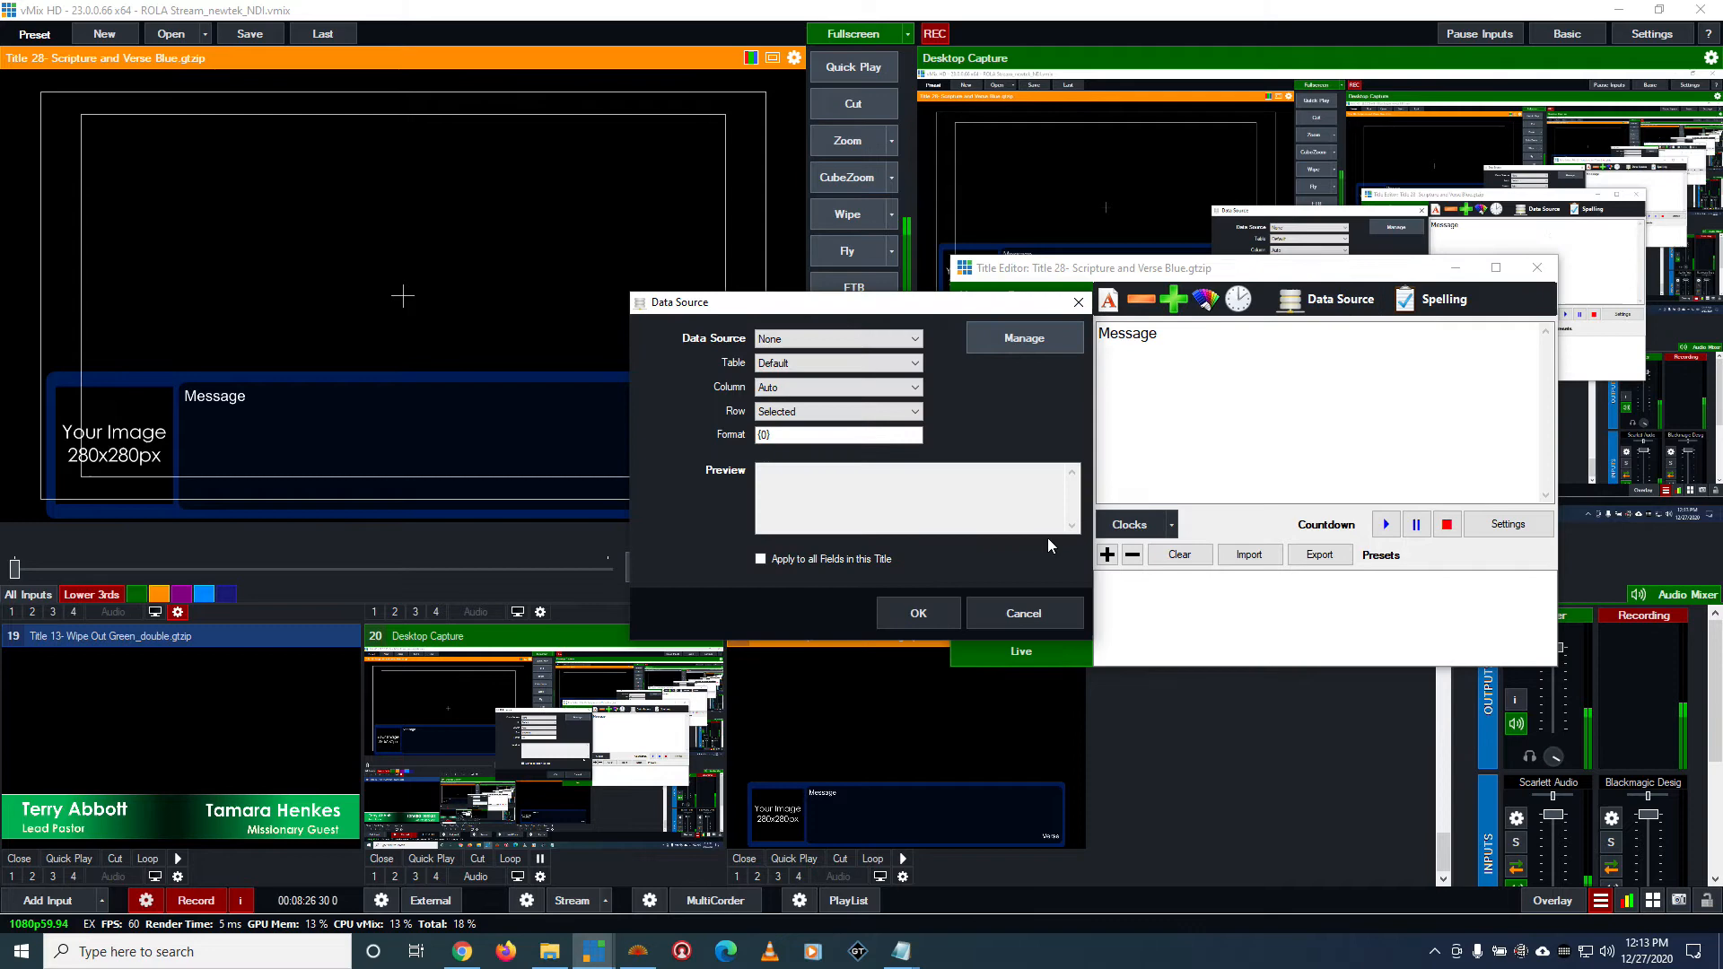
left_click(821, 341)
left_click(802, 390)
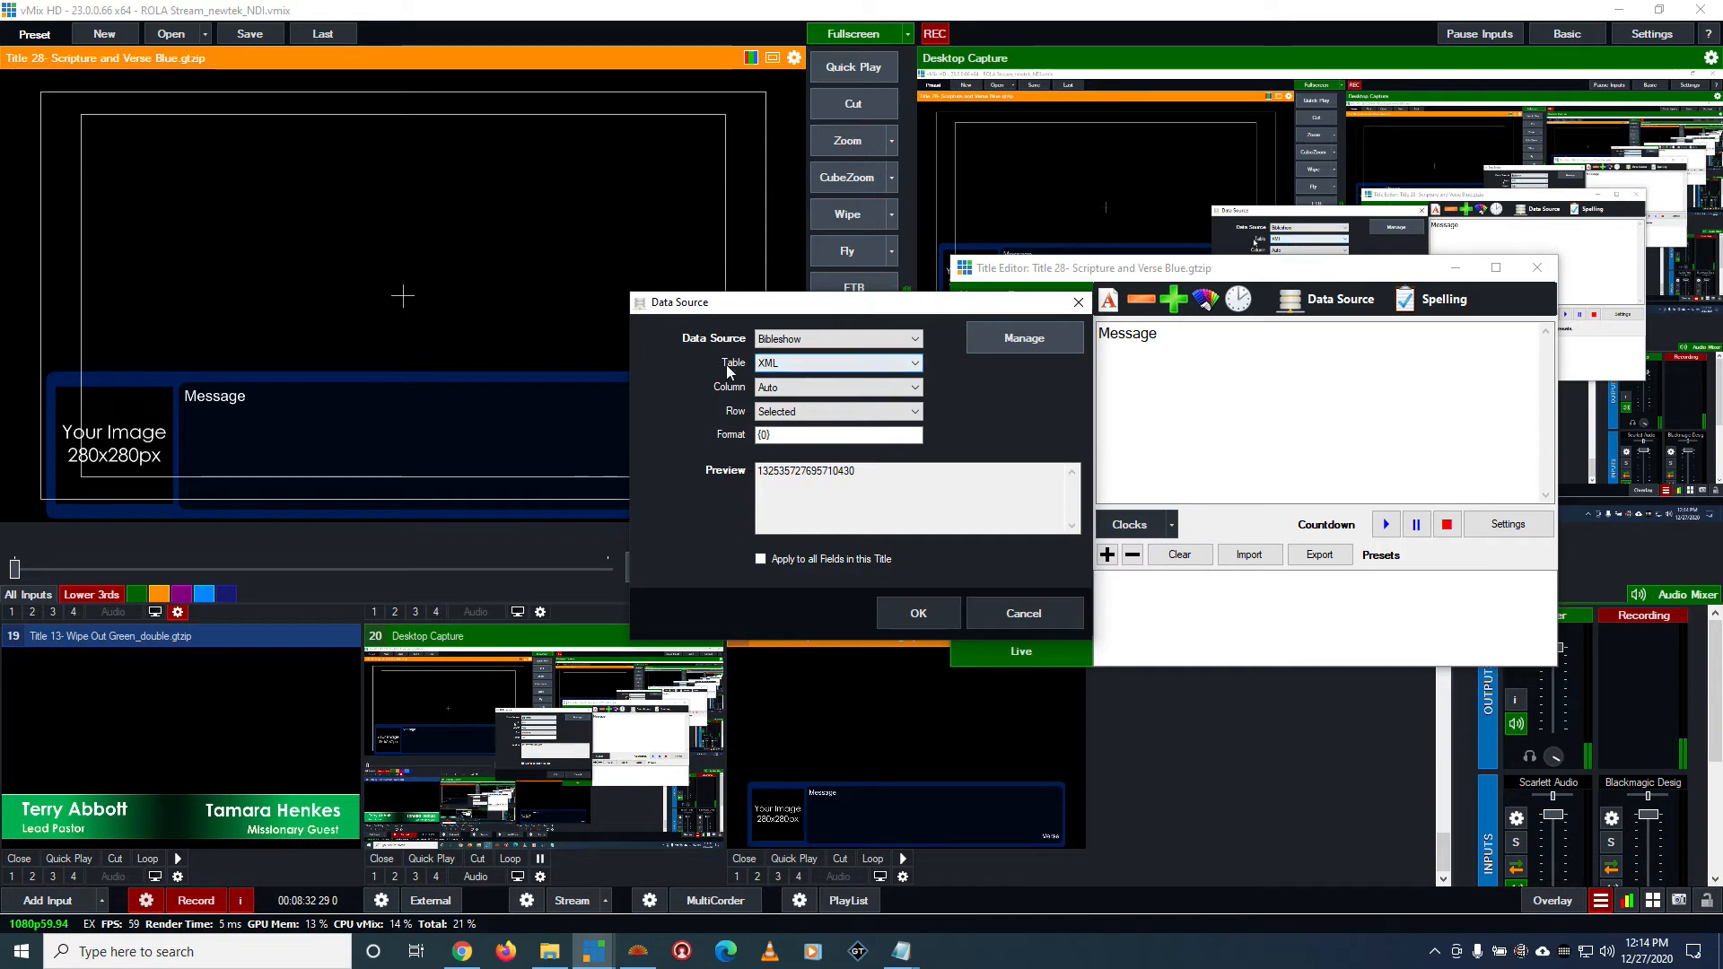
left_click(788, 367)
left_click(788, 366)
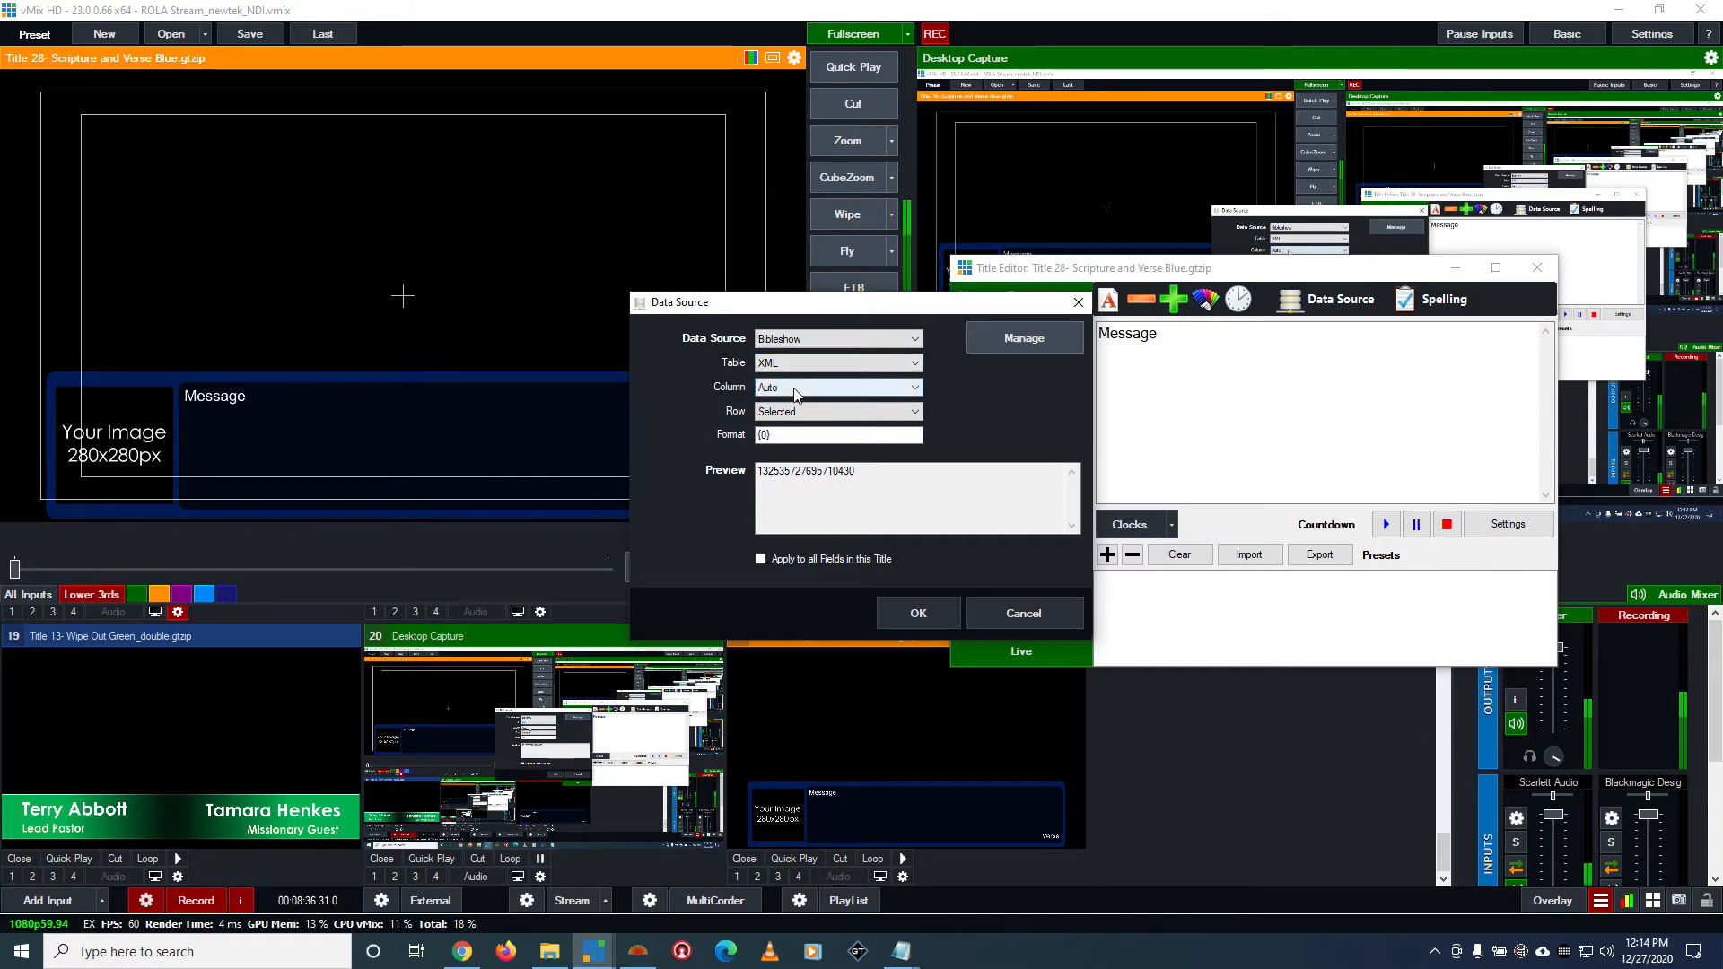
left_click(940, 603)
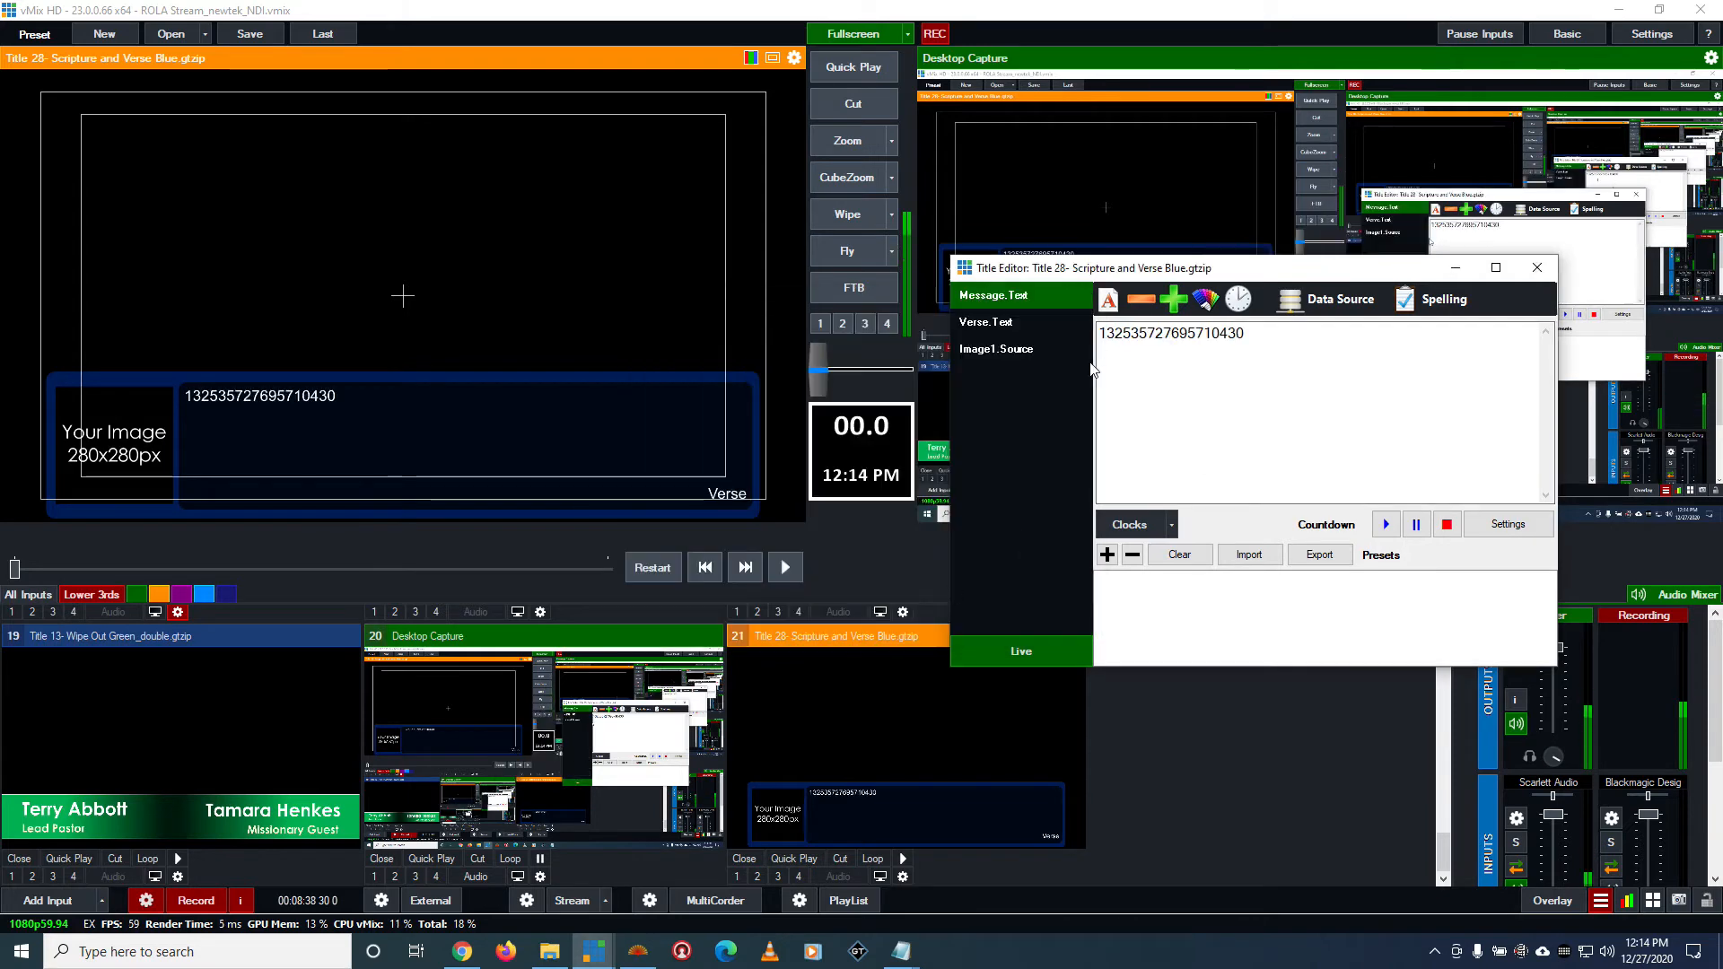
left_click_drag(1100, 340, 1301, 340)
left_click(1301, 340)
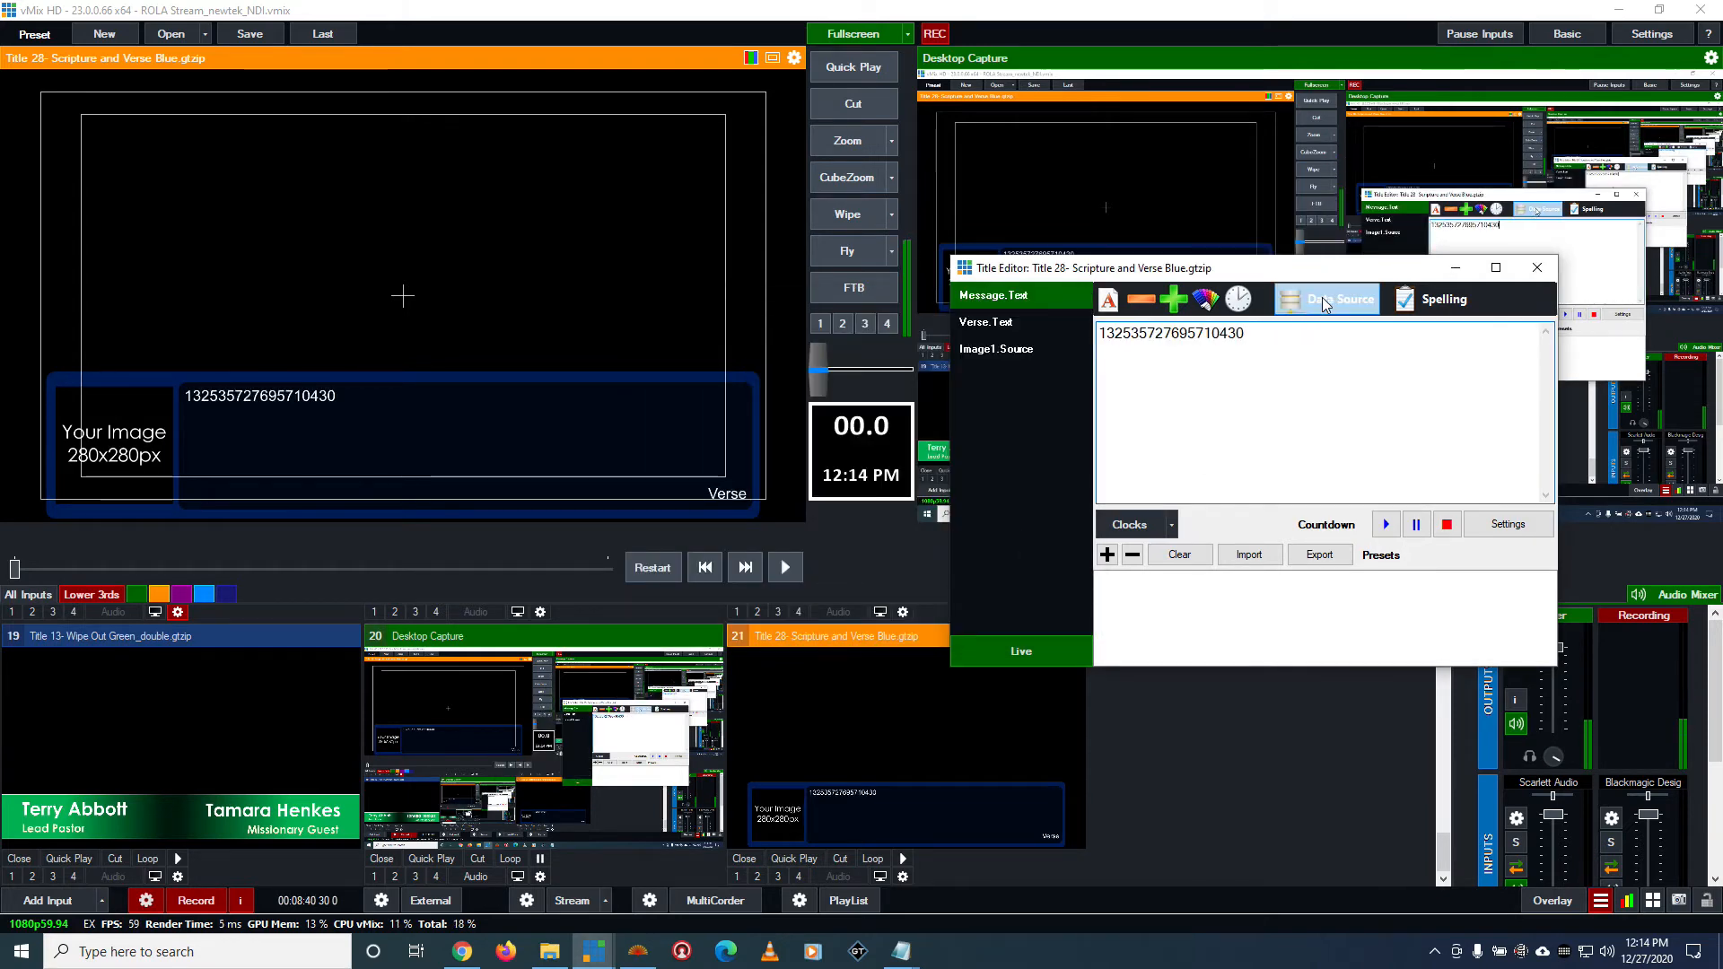
Set the Message.Text data source column to Scripture and keep the row on Selected
left_click(1325, 306)
left_click(797, 388)
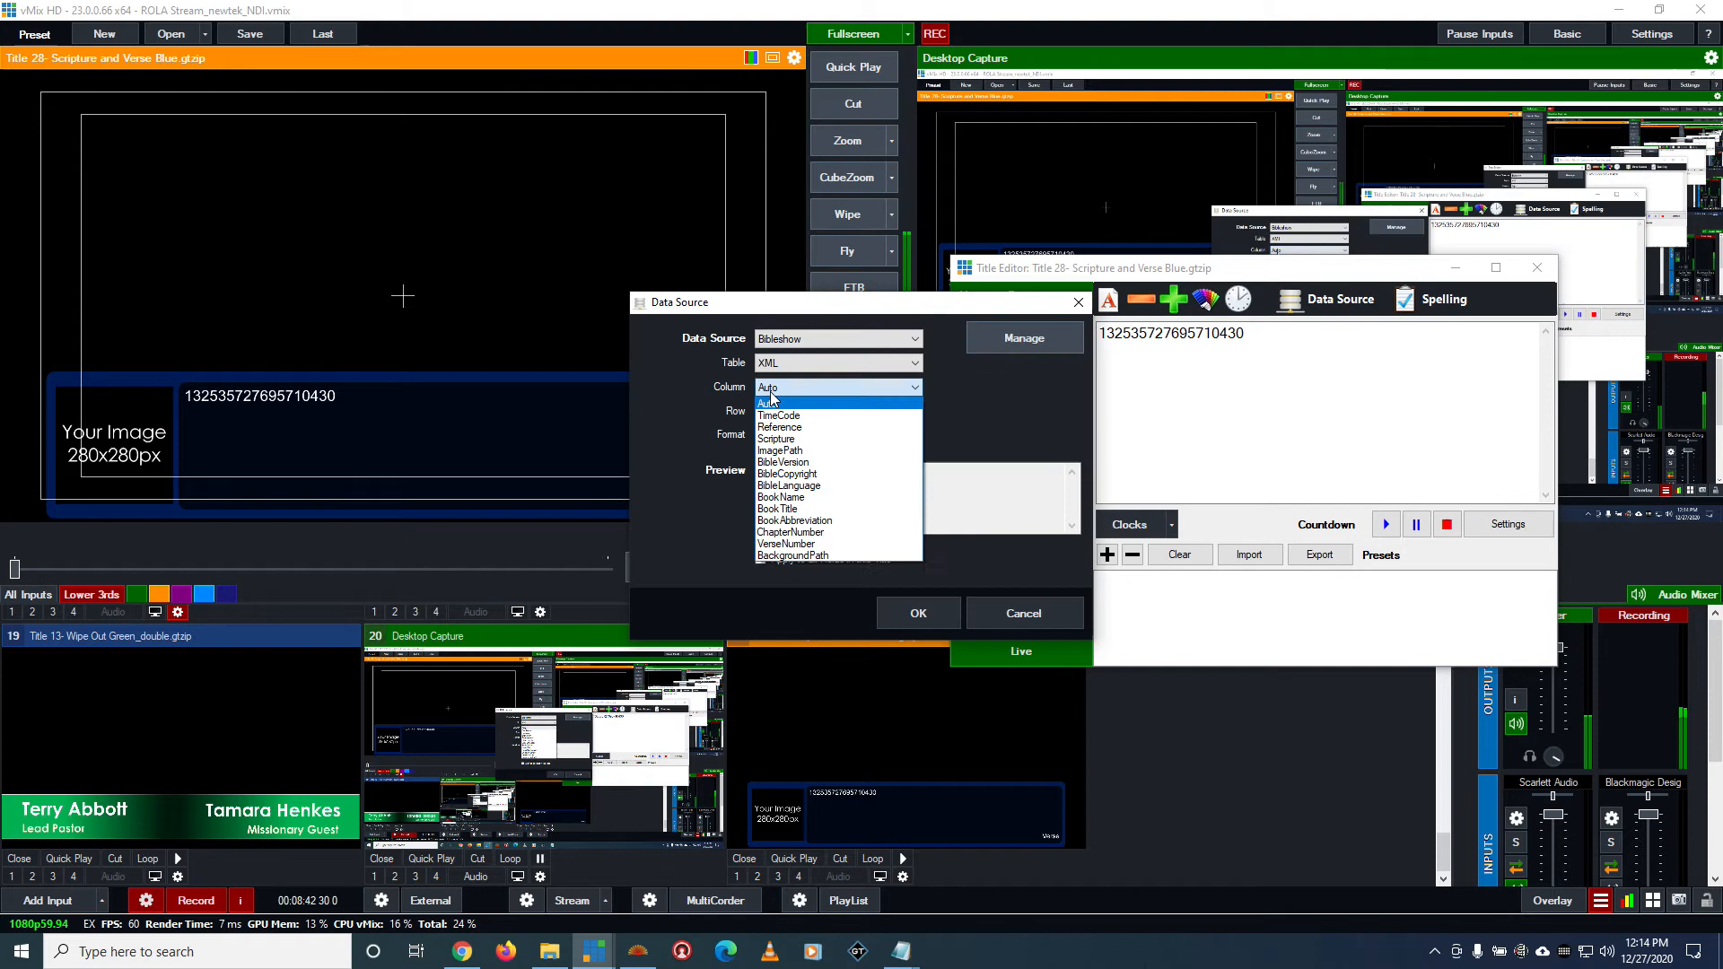
left_click(802, 439)
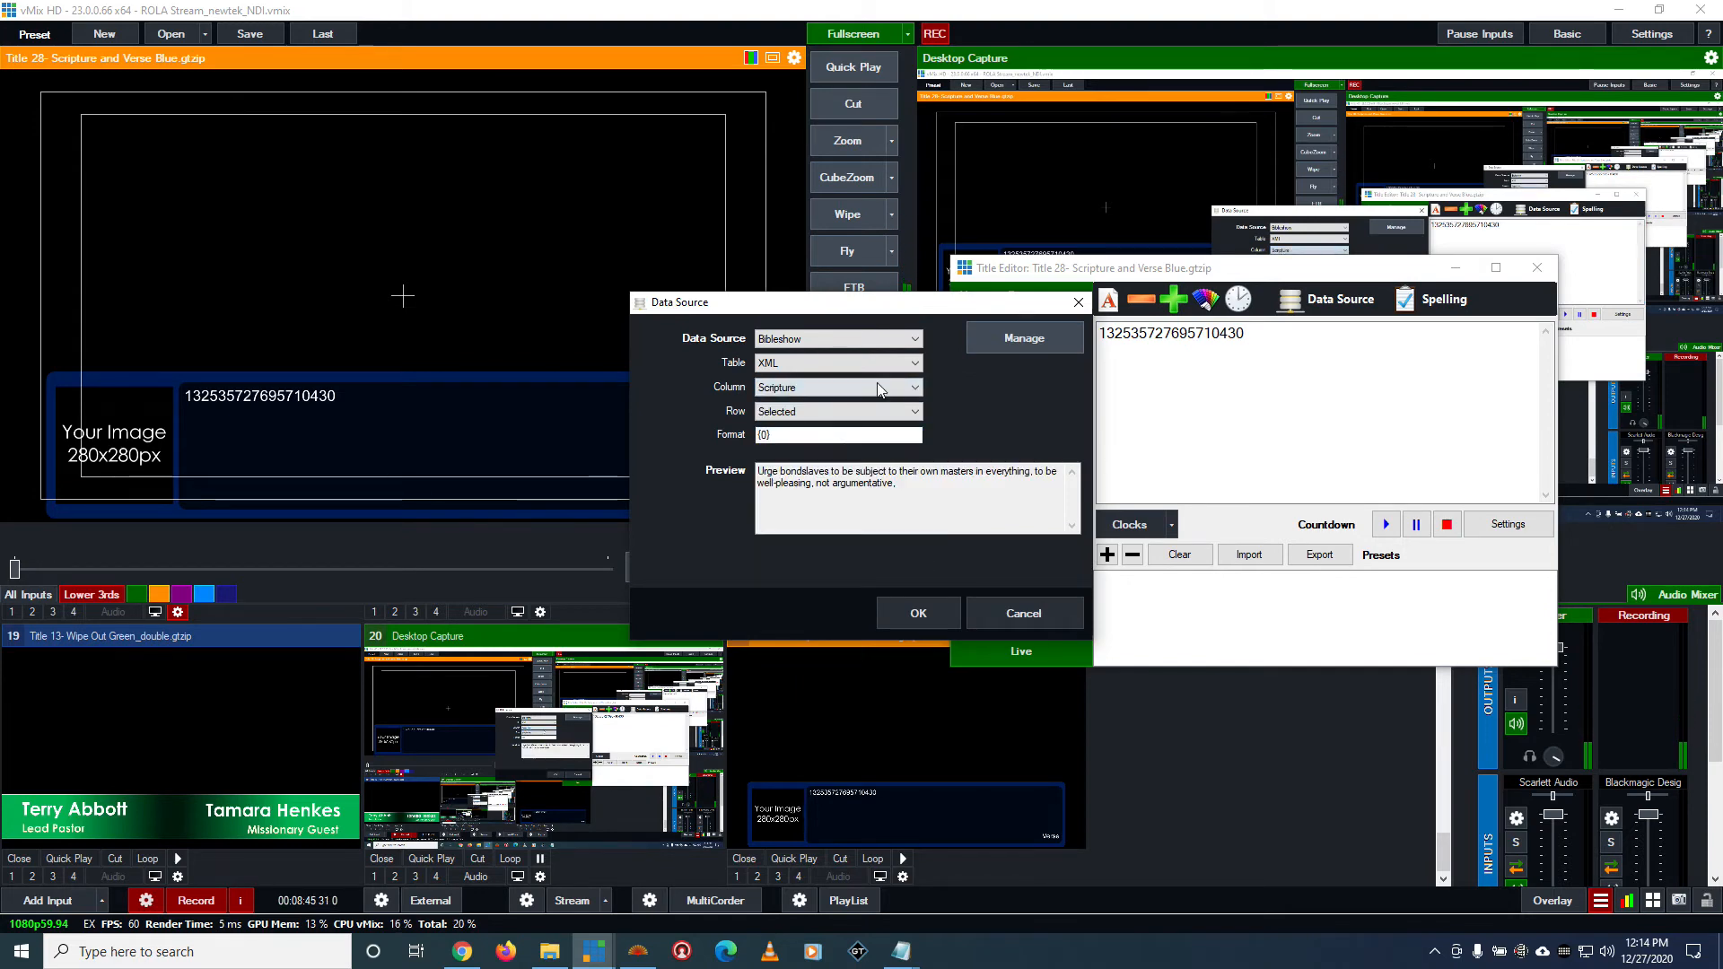
left_click(801, 412)
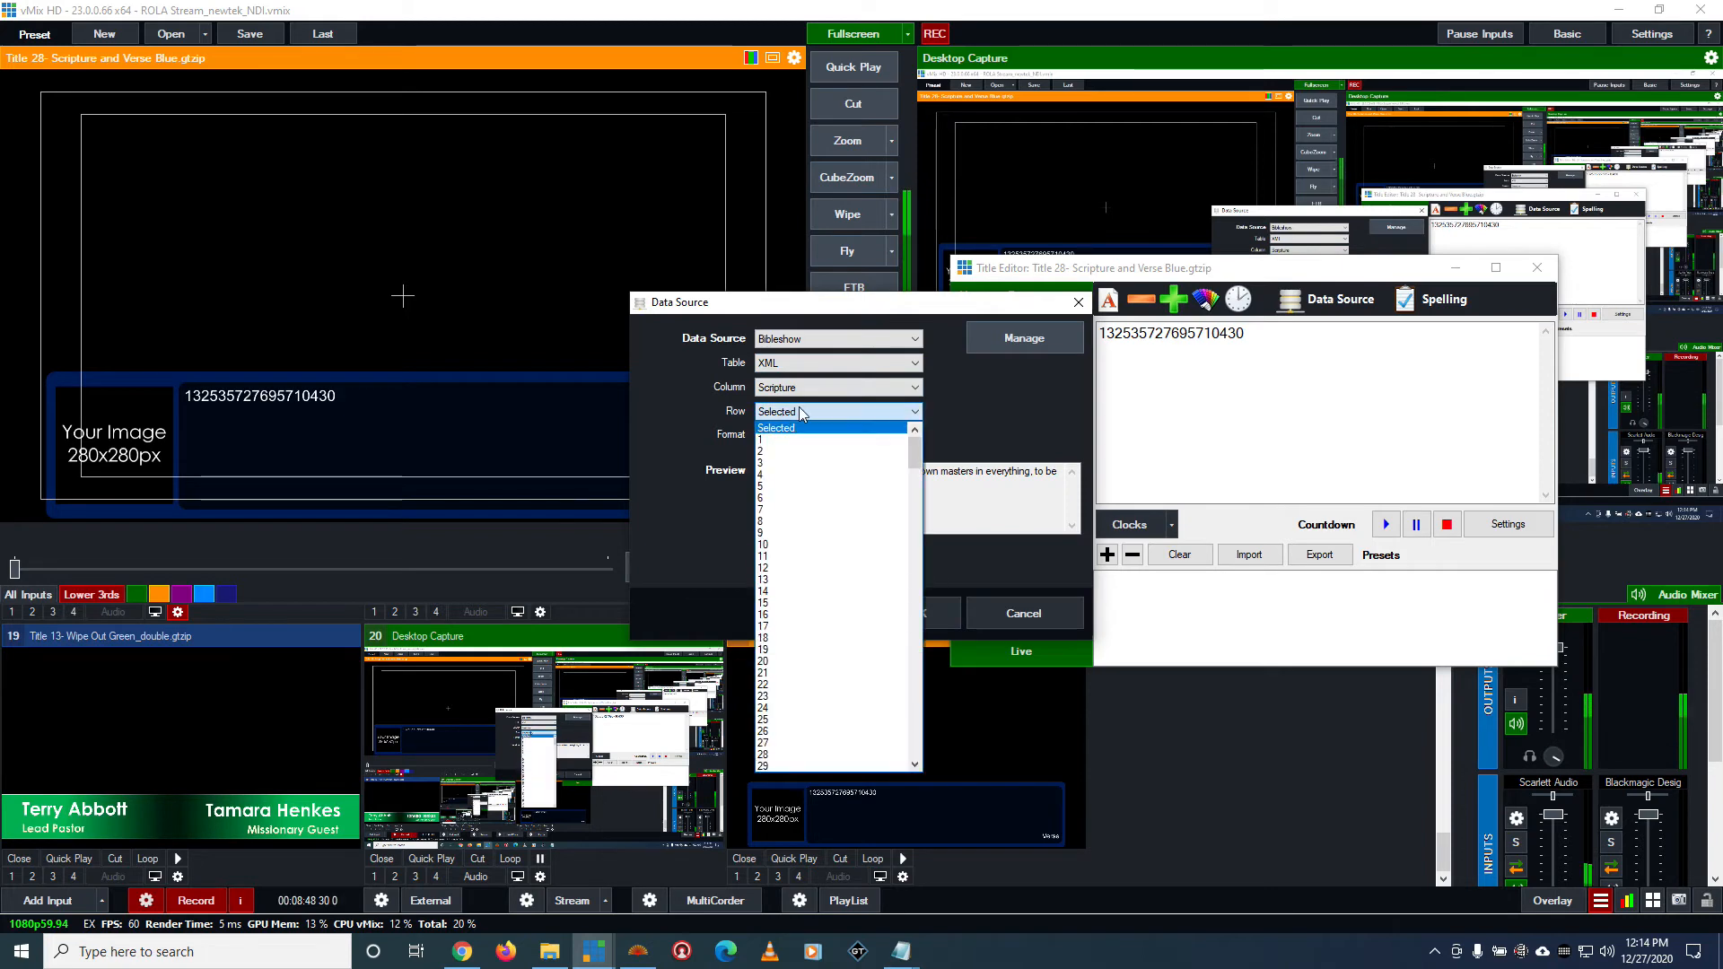
left_click(780, 427)
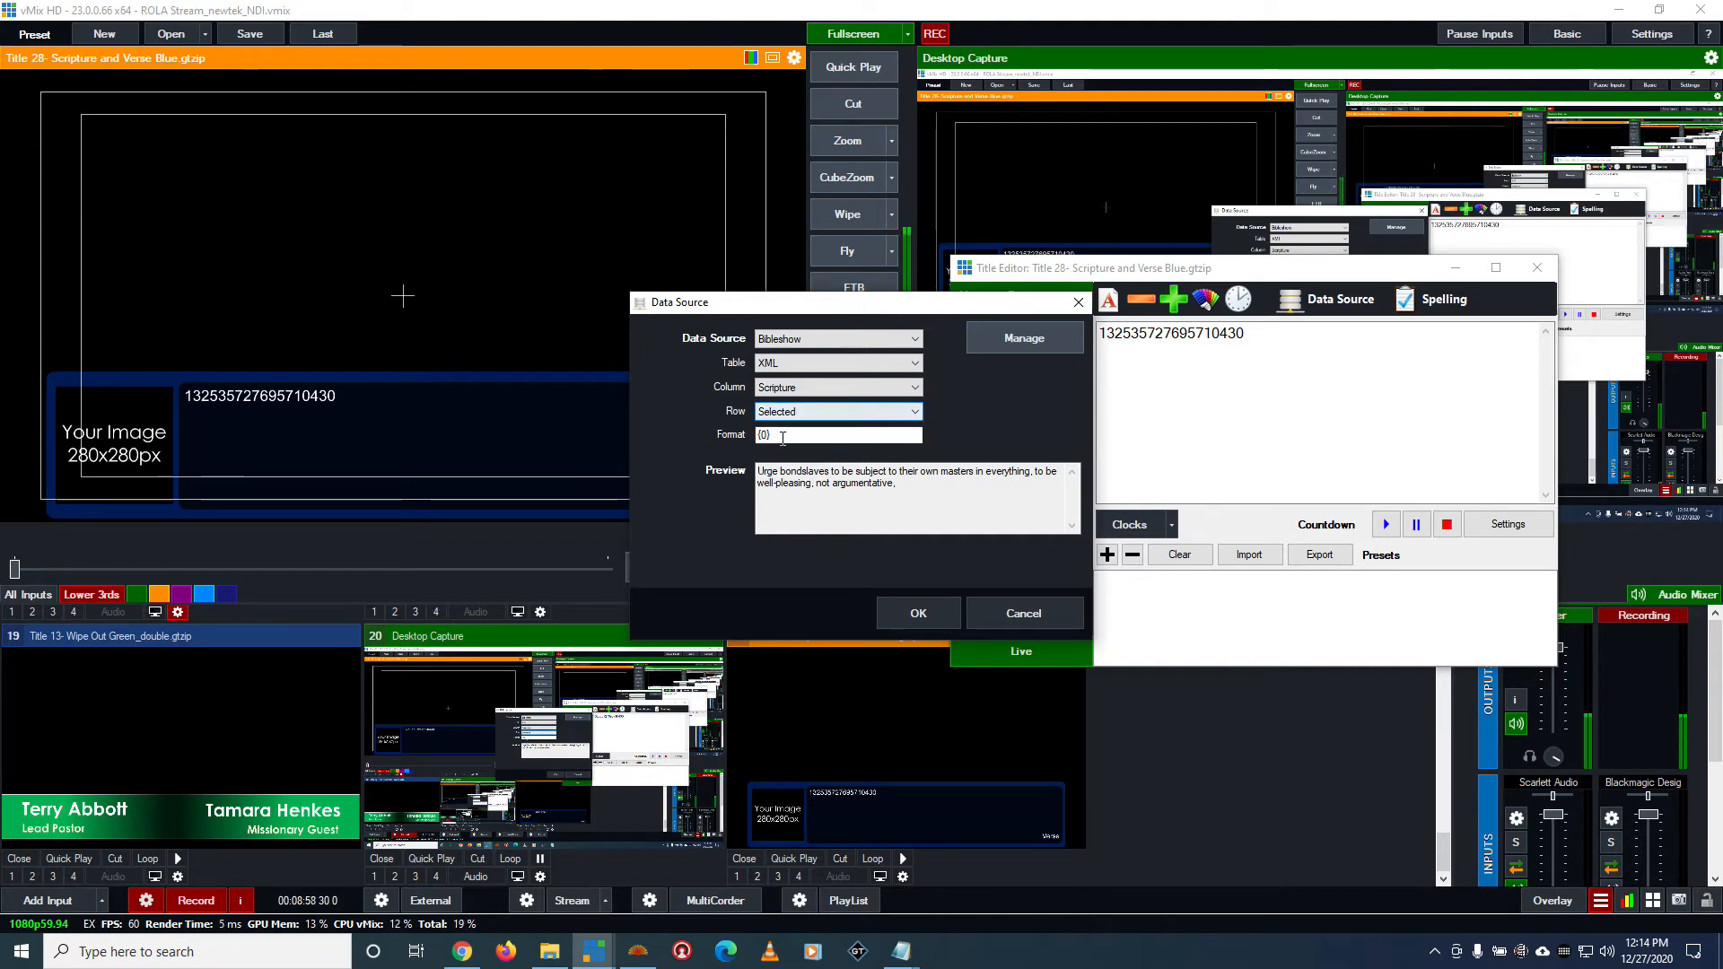
Check the row choices and the {0} format, and apply the data source settings to Message.Text
left_click(824, 413)
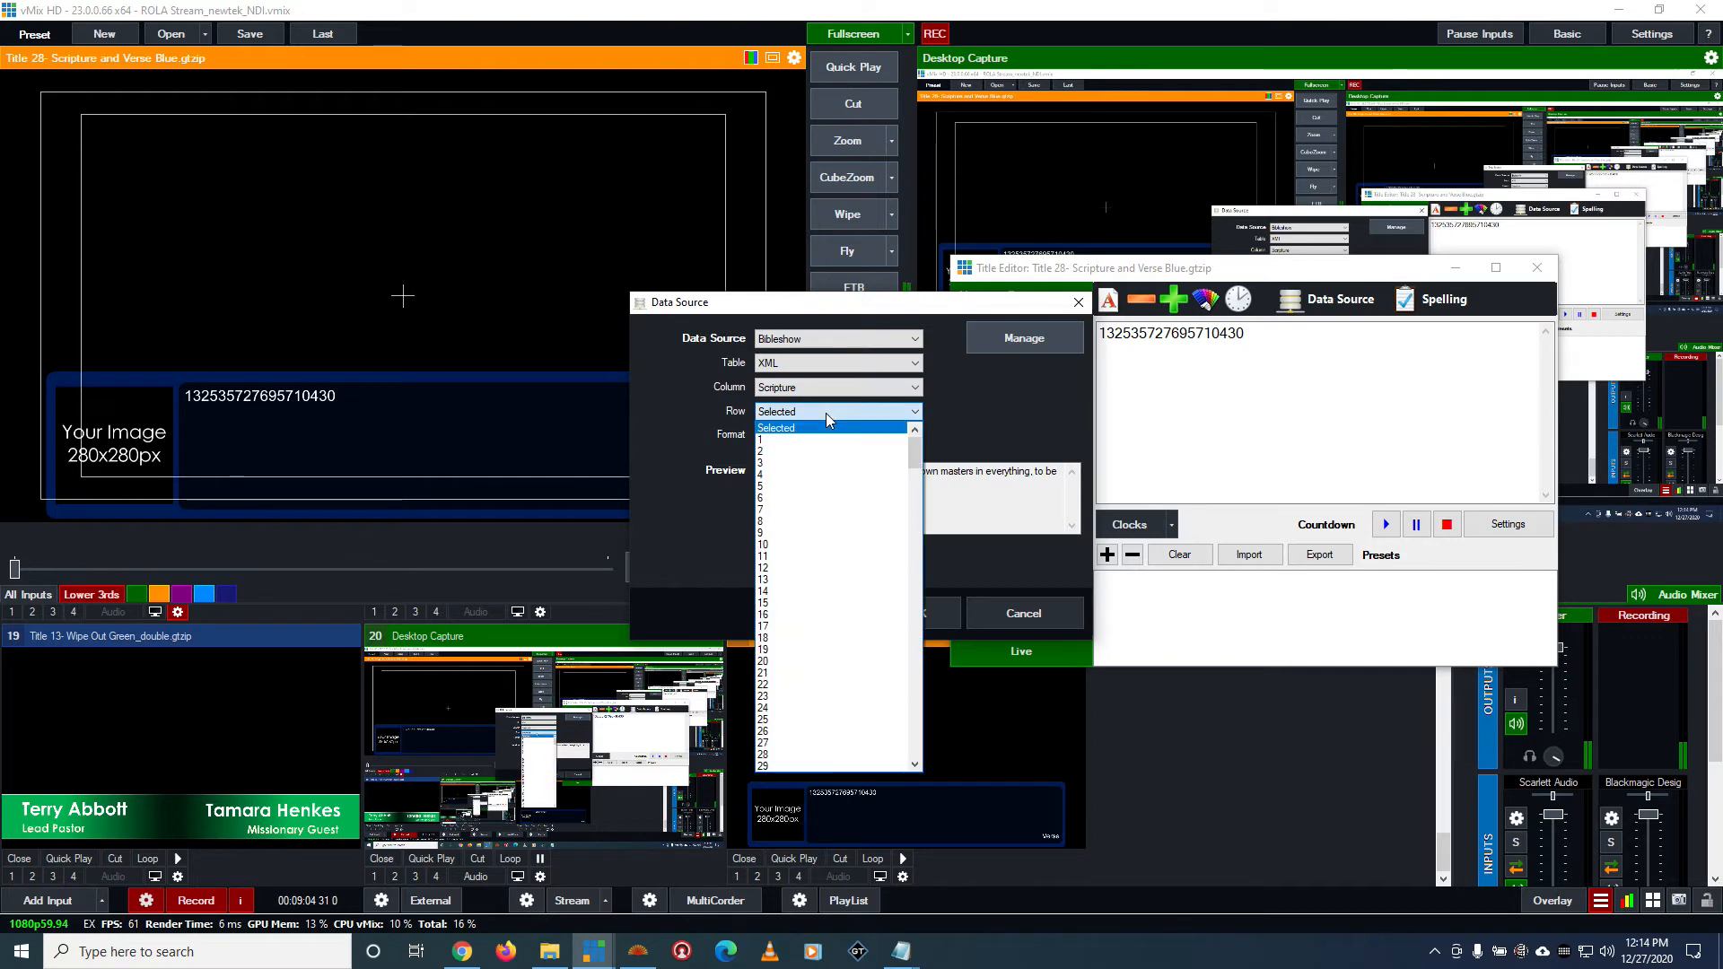
left_click(826, 413)
key("Tab")
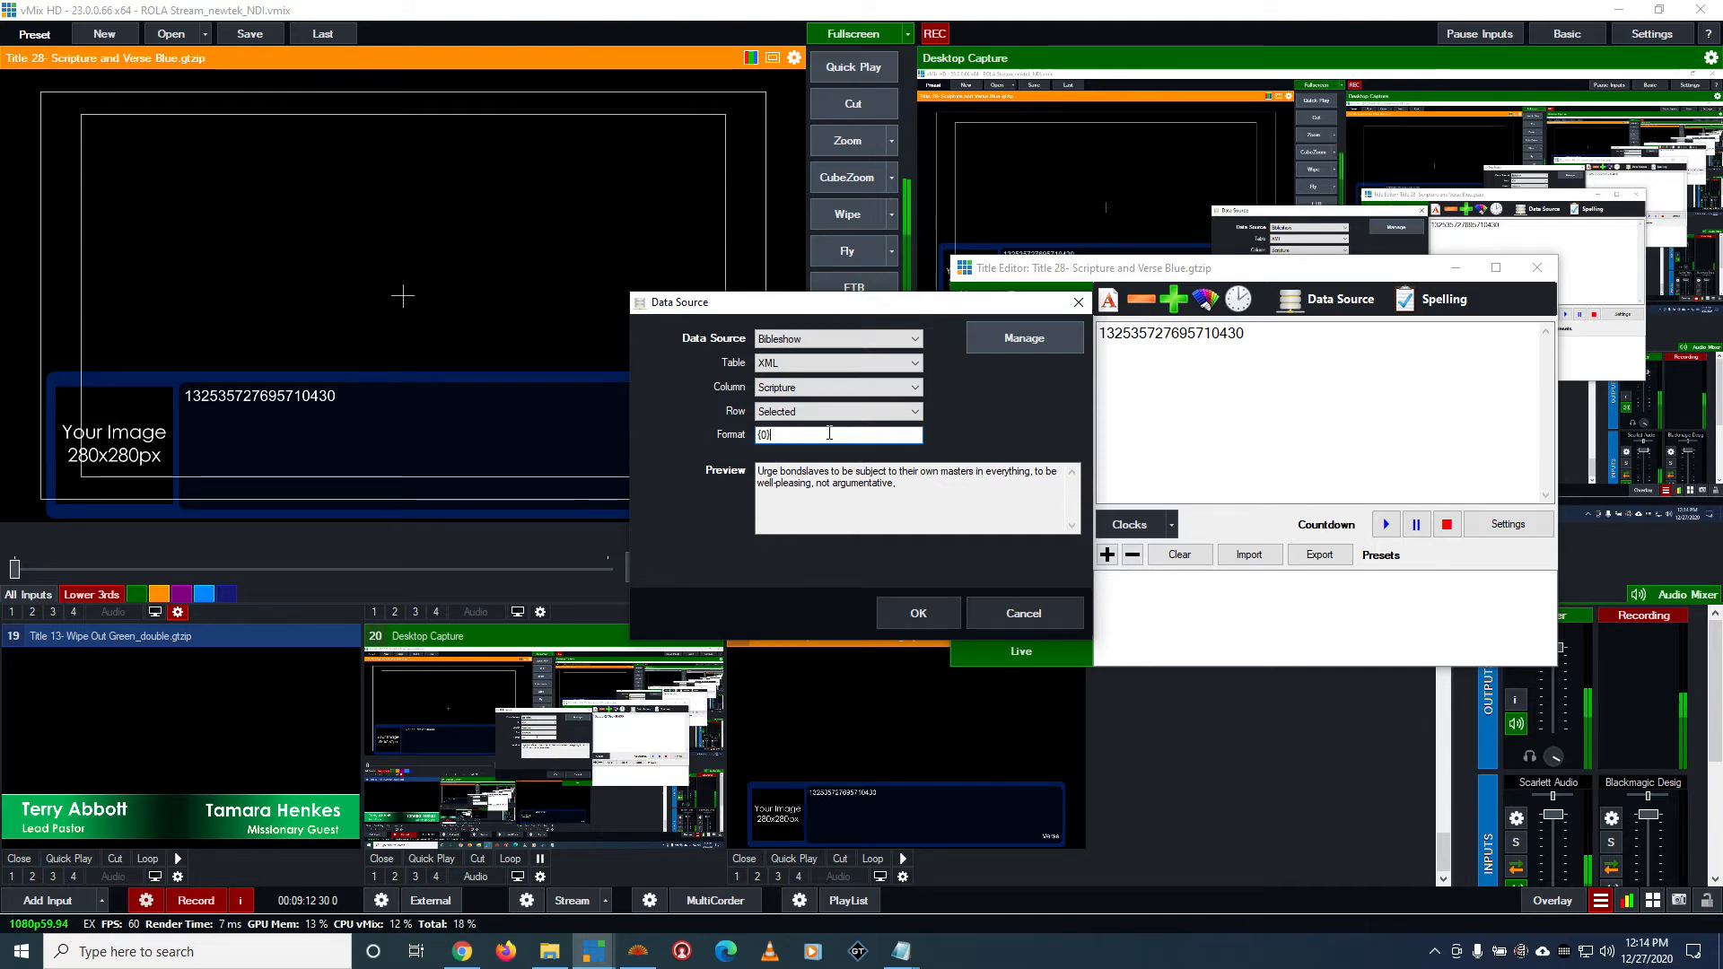
left_click_drag(829, 433, 713, 416)
left_click(846, 436)
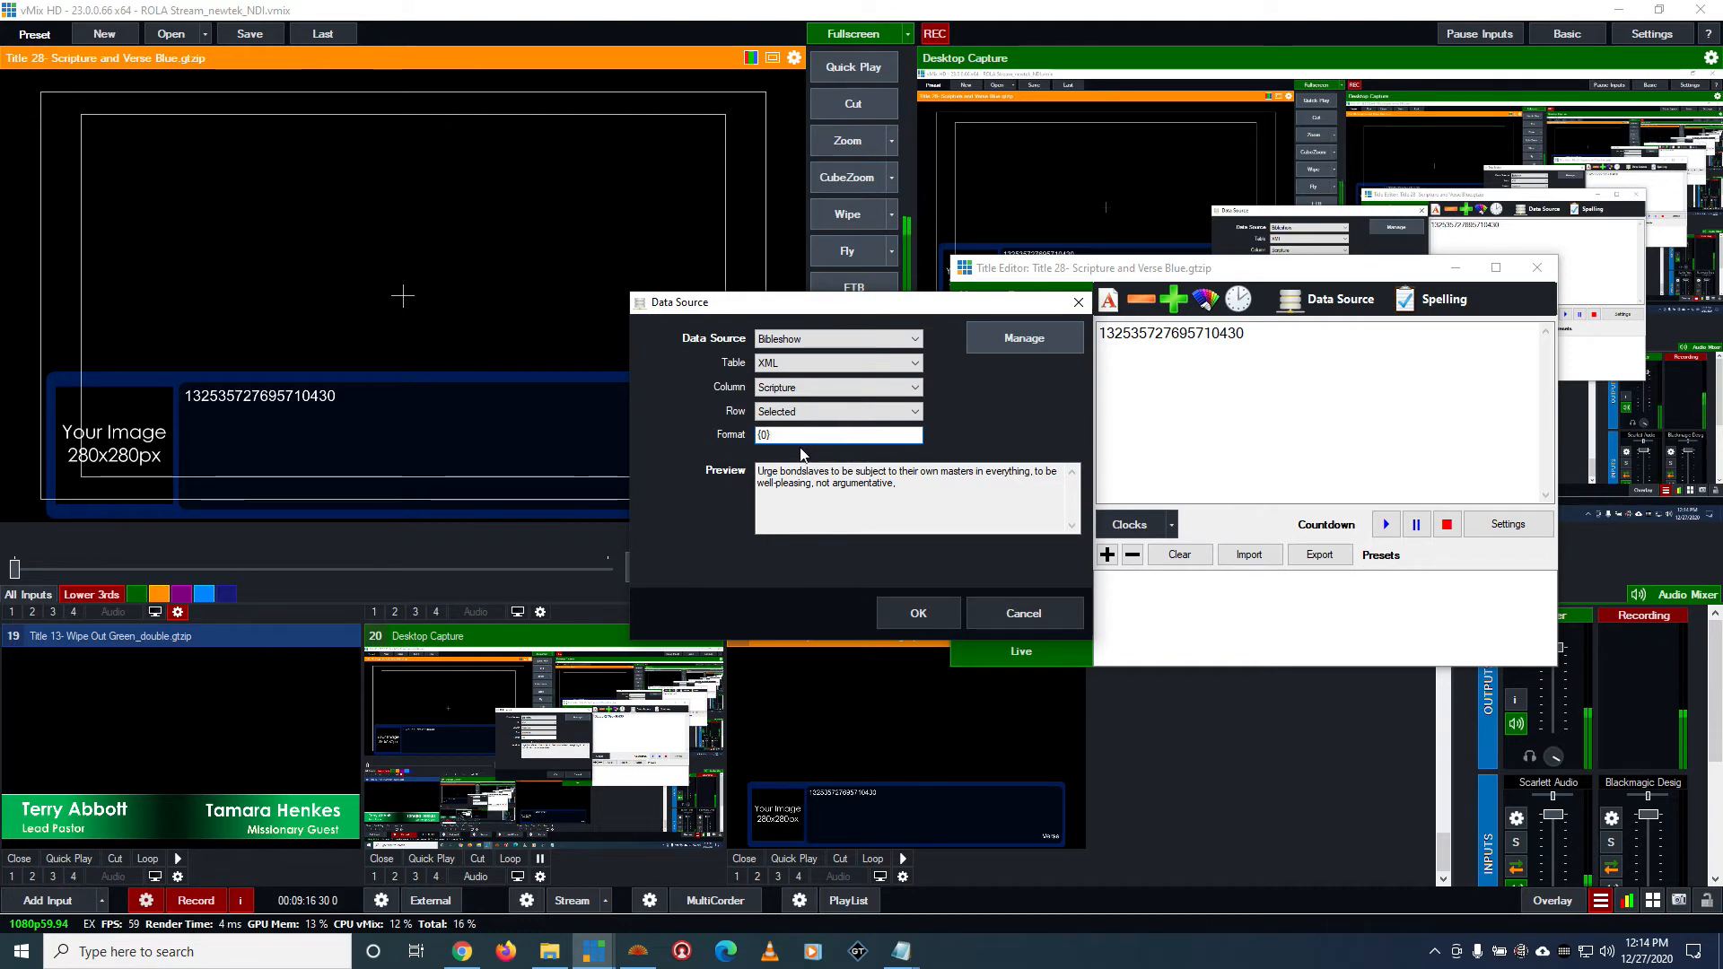
left_click_drag(803, 437, 770, 456)
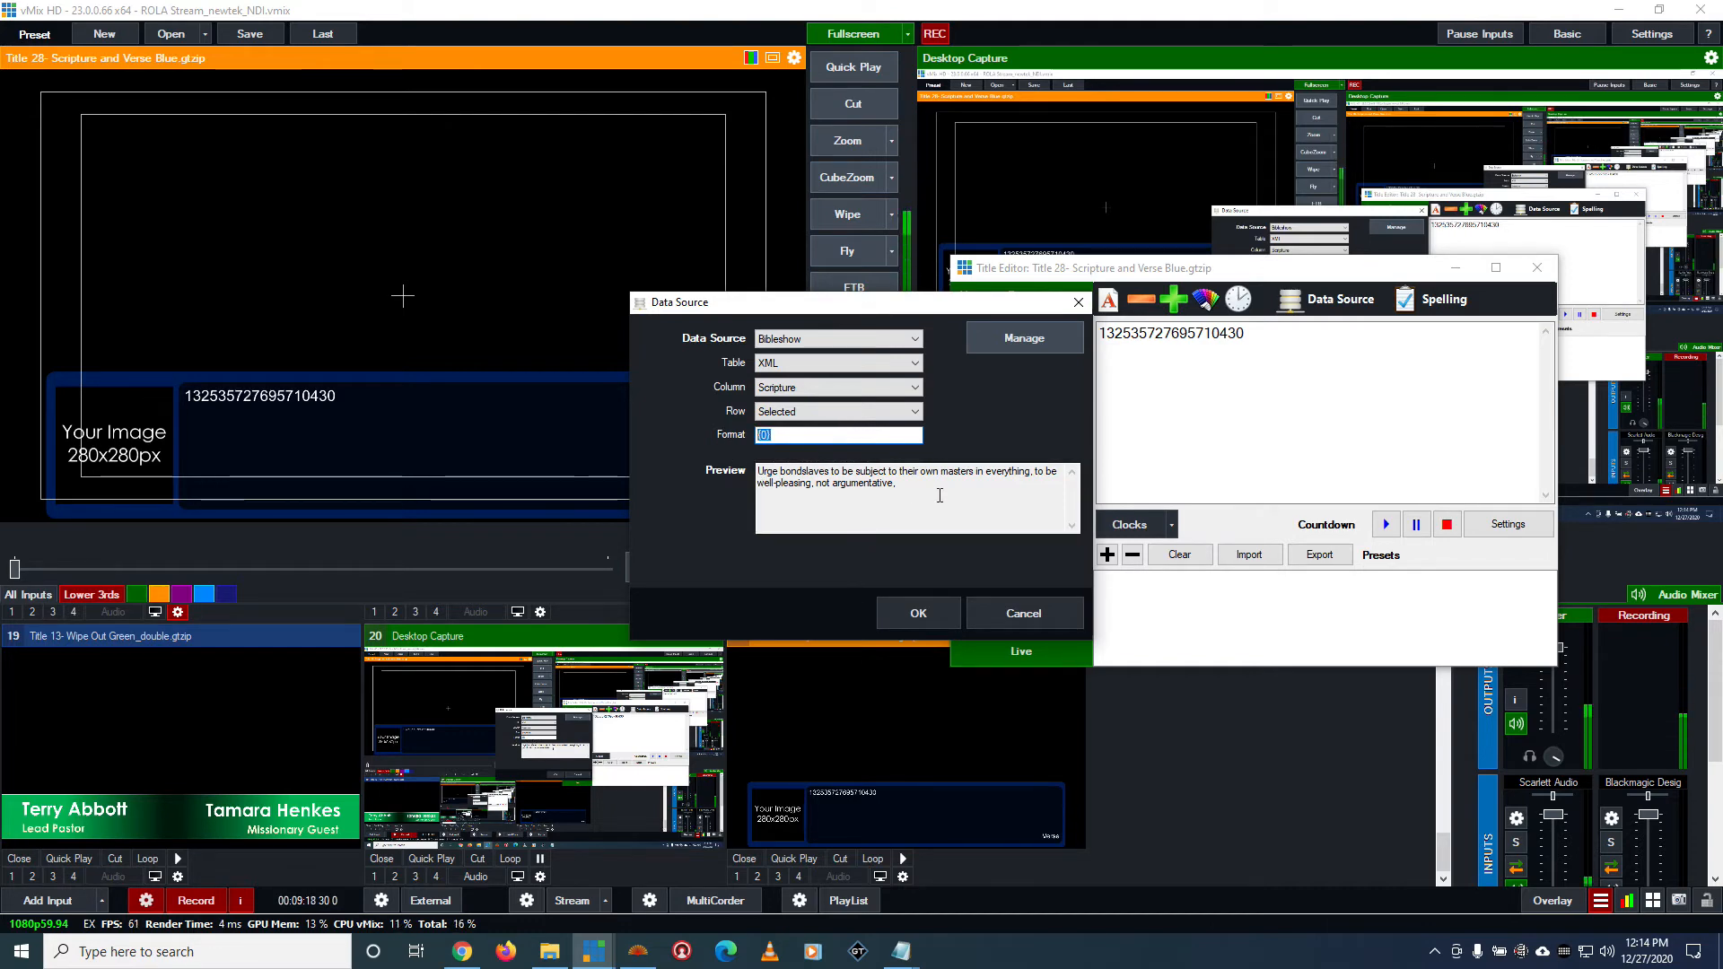
left_click(918, 613)
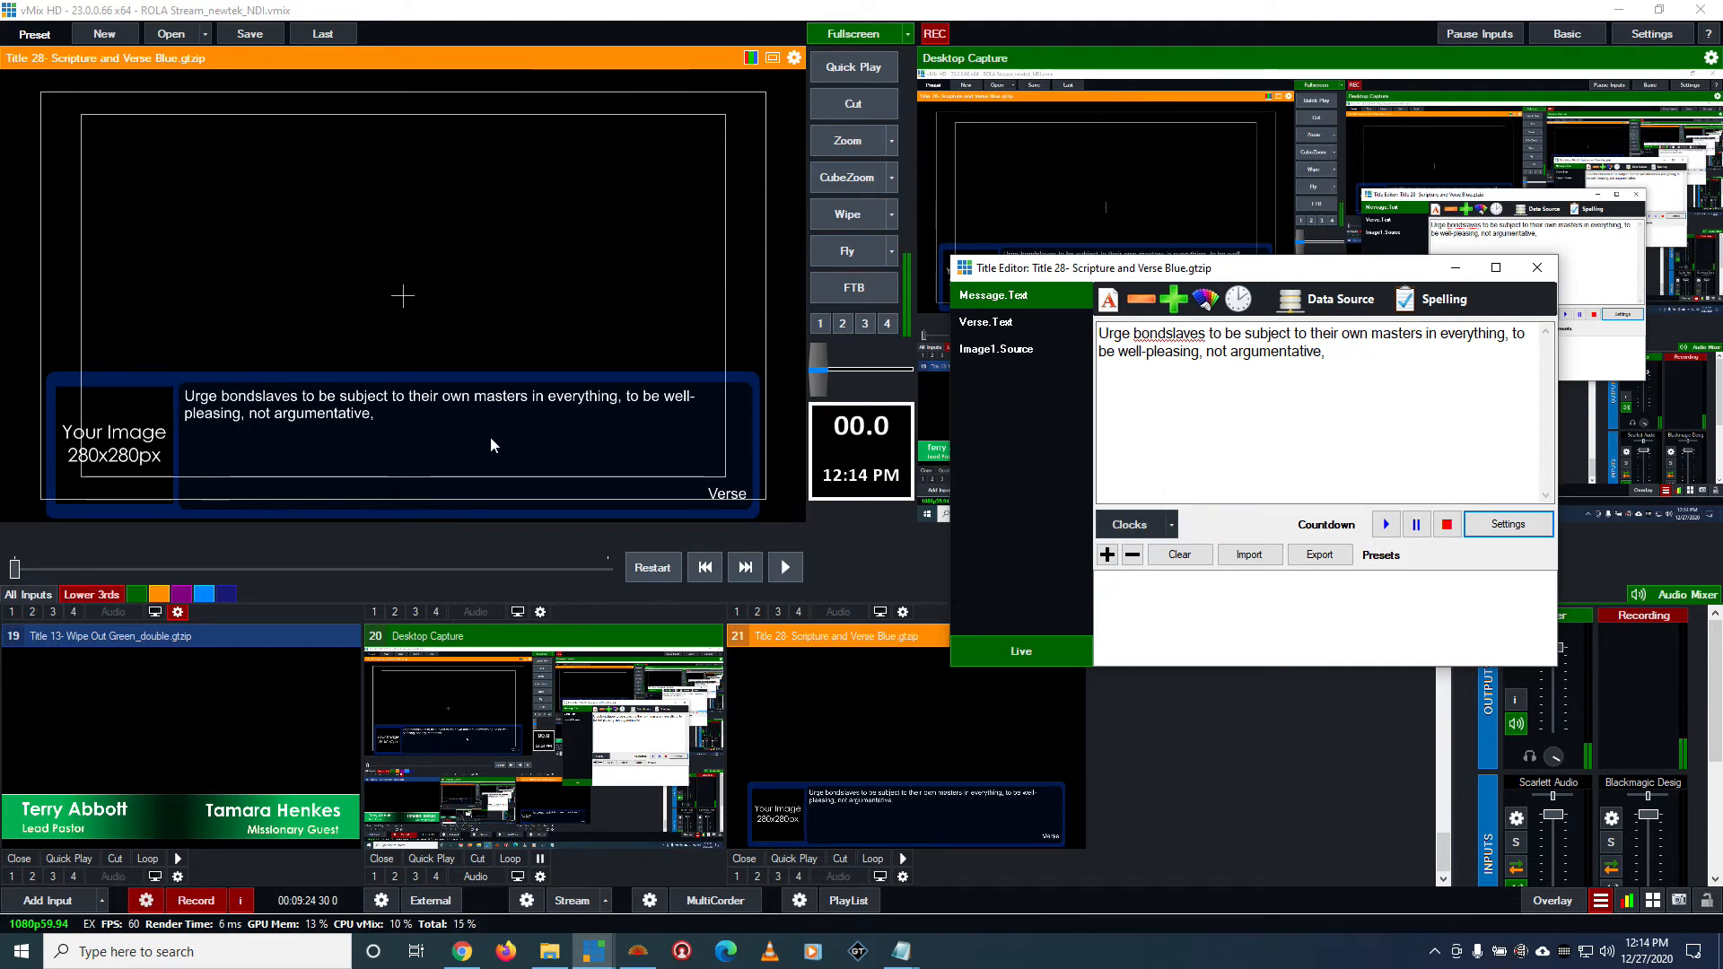
Link the Verse.Text field to the Bibleshow data source with the Reference column
left_click(1028, 316)
left_click(1349, 308)
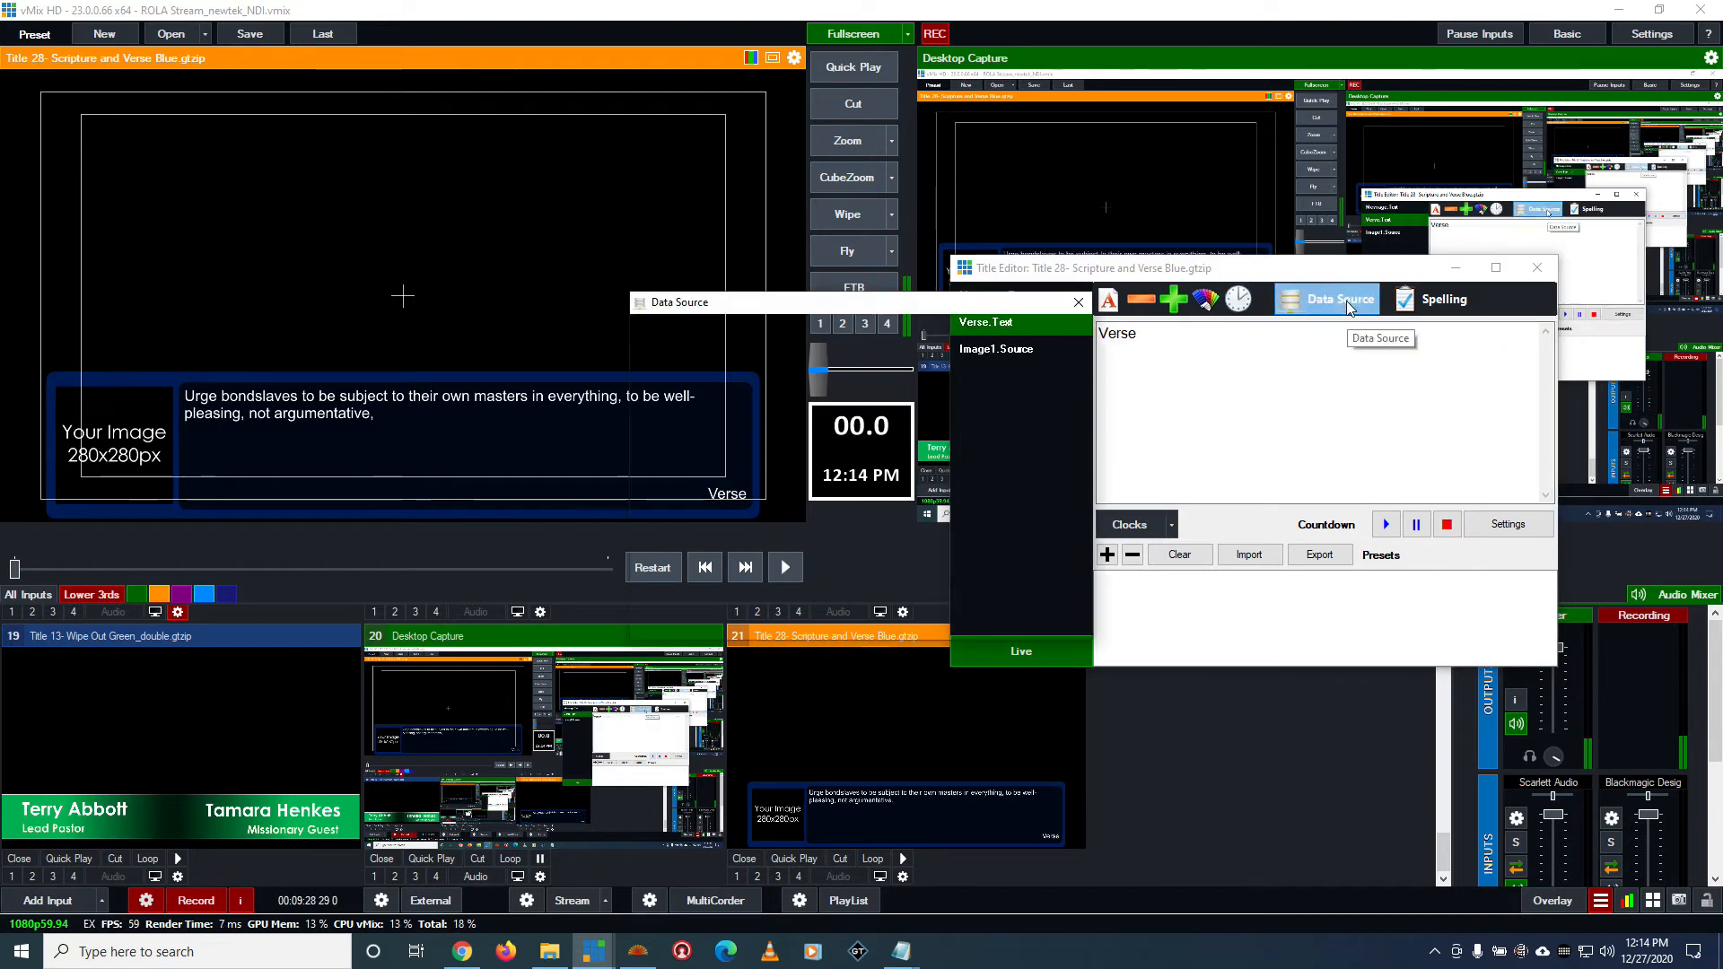
left_click(790, 339)
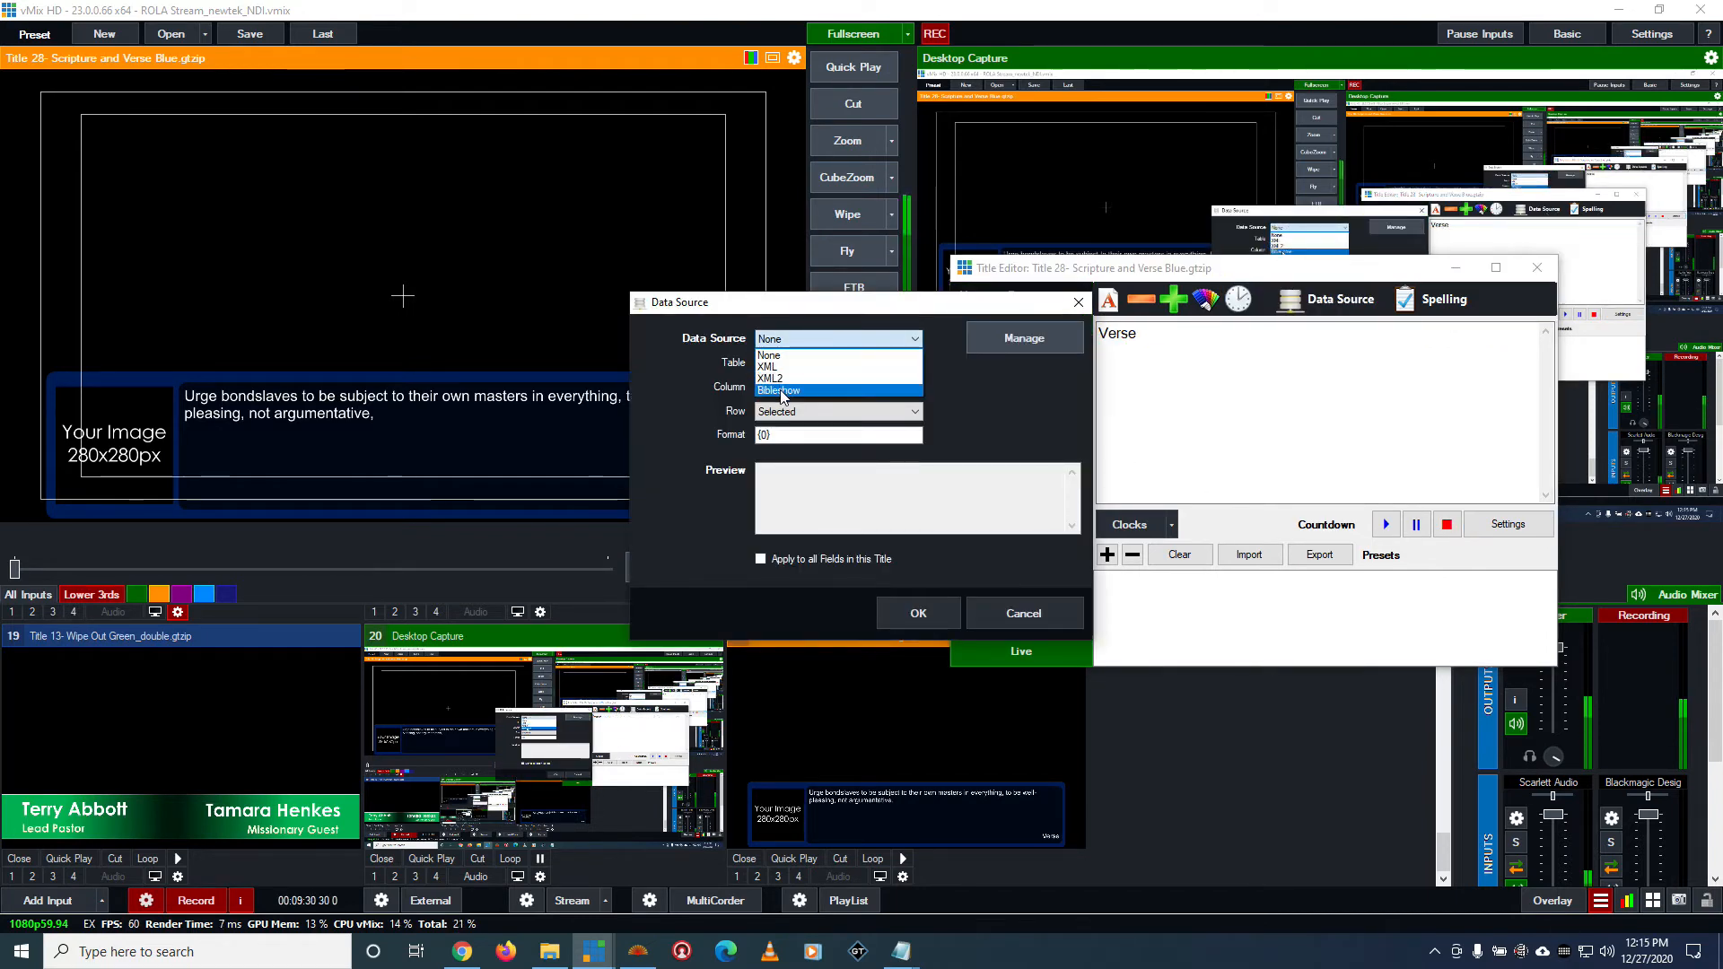
left_click(780, 391)
left_click(793, 389)
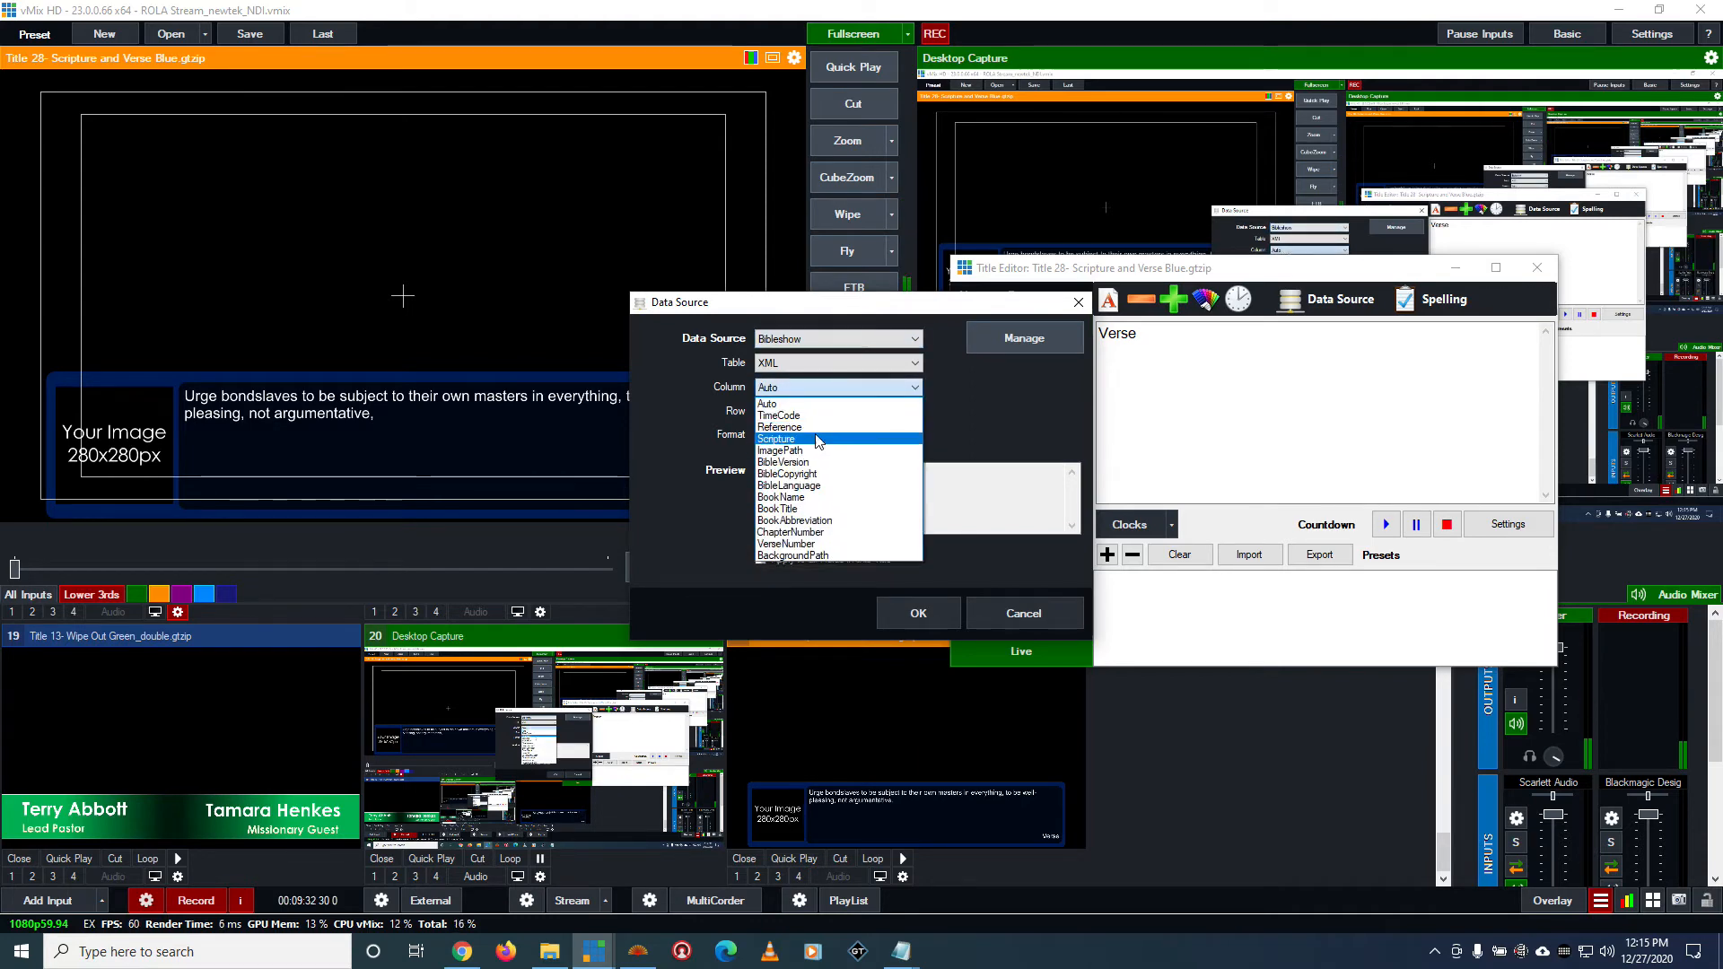
left_click(808, 429)
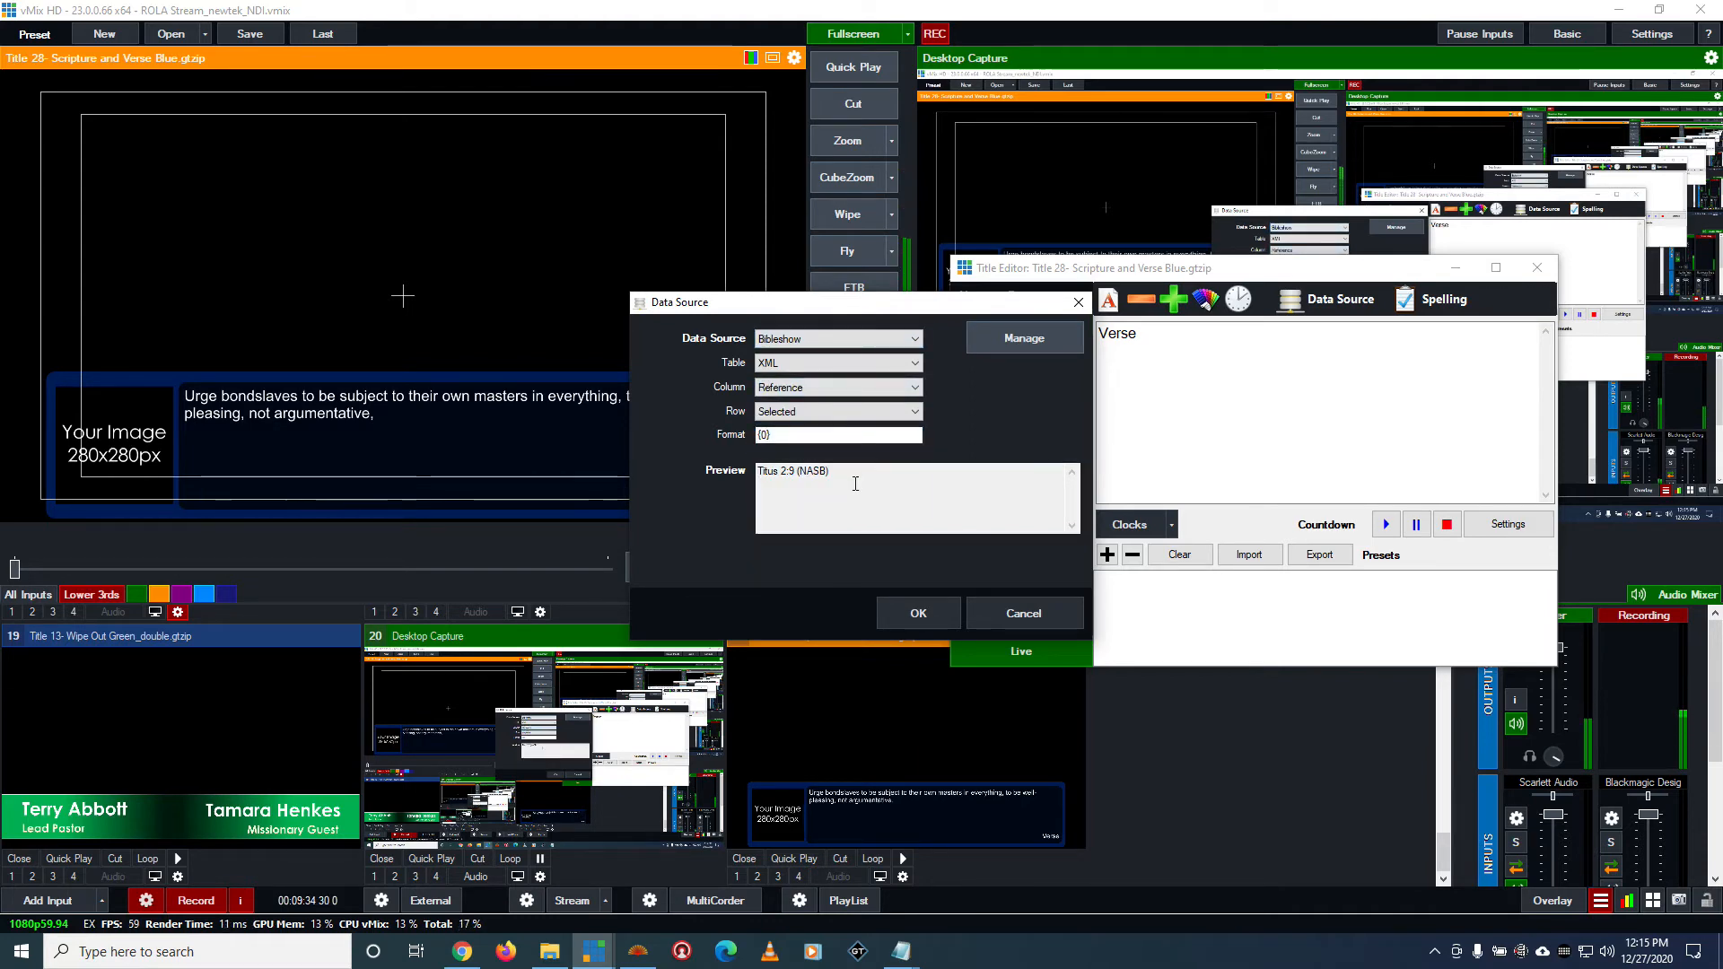
Try BookName as the data column for Verse.Text and look over the other available columns
left_click_drag(743, 310, 919, 402)
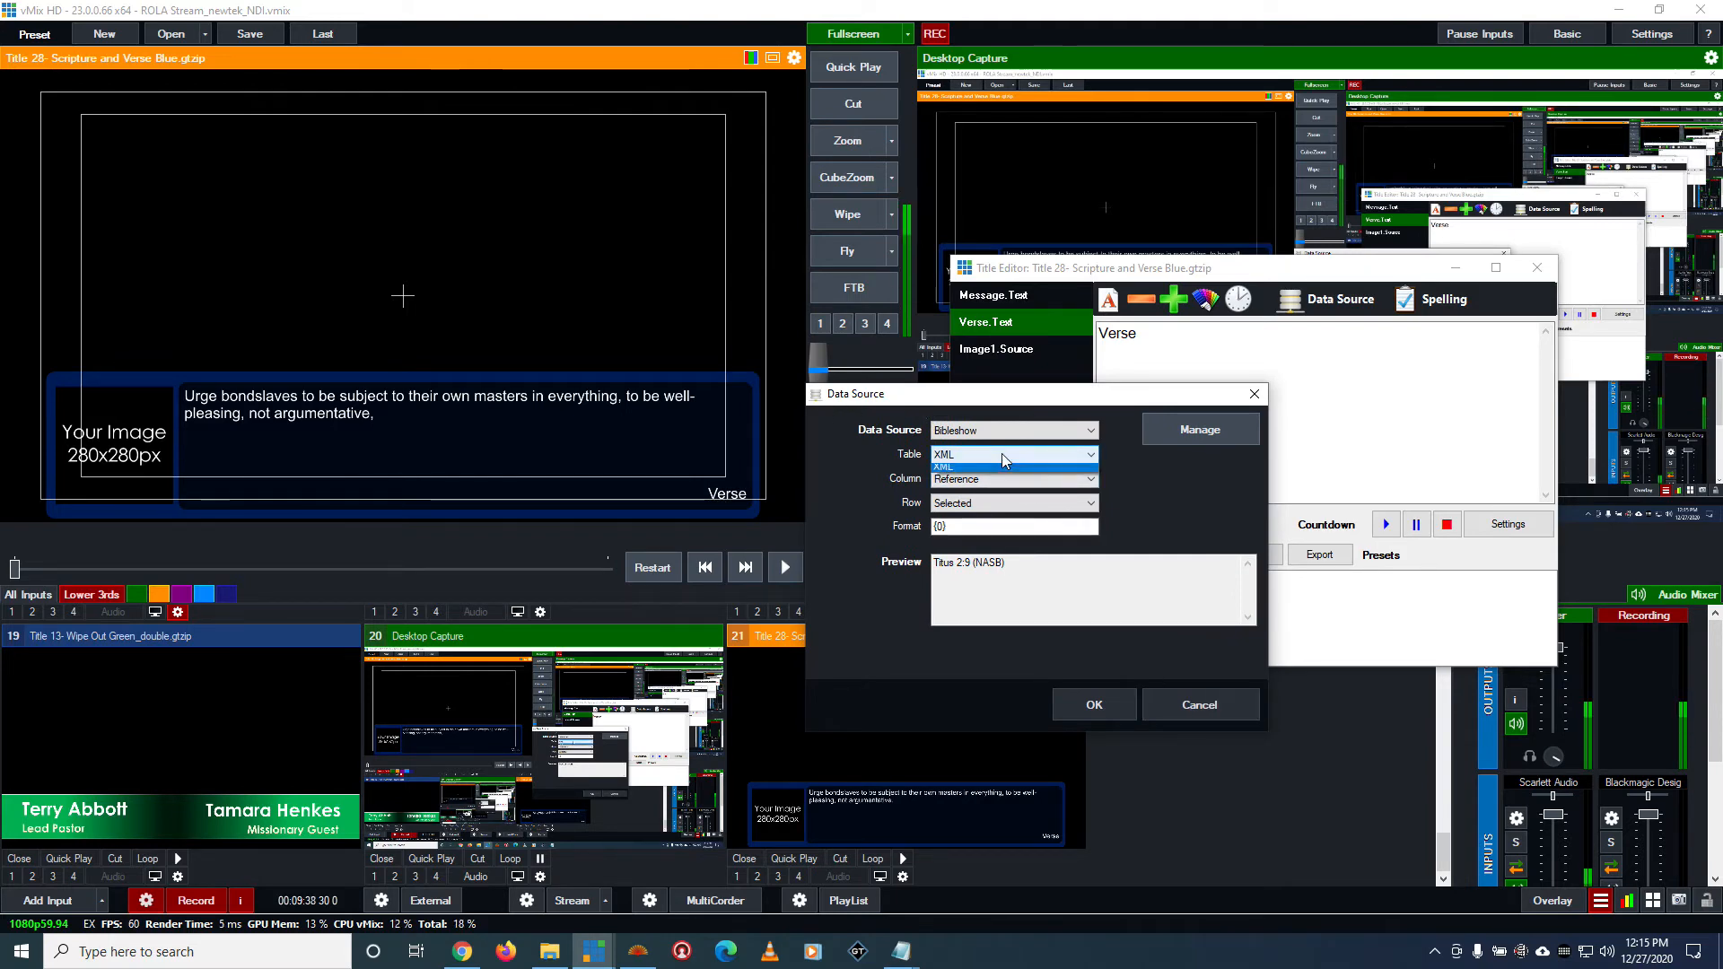
left_click(1033, 473)
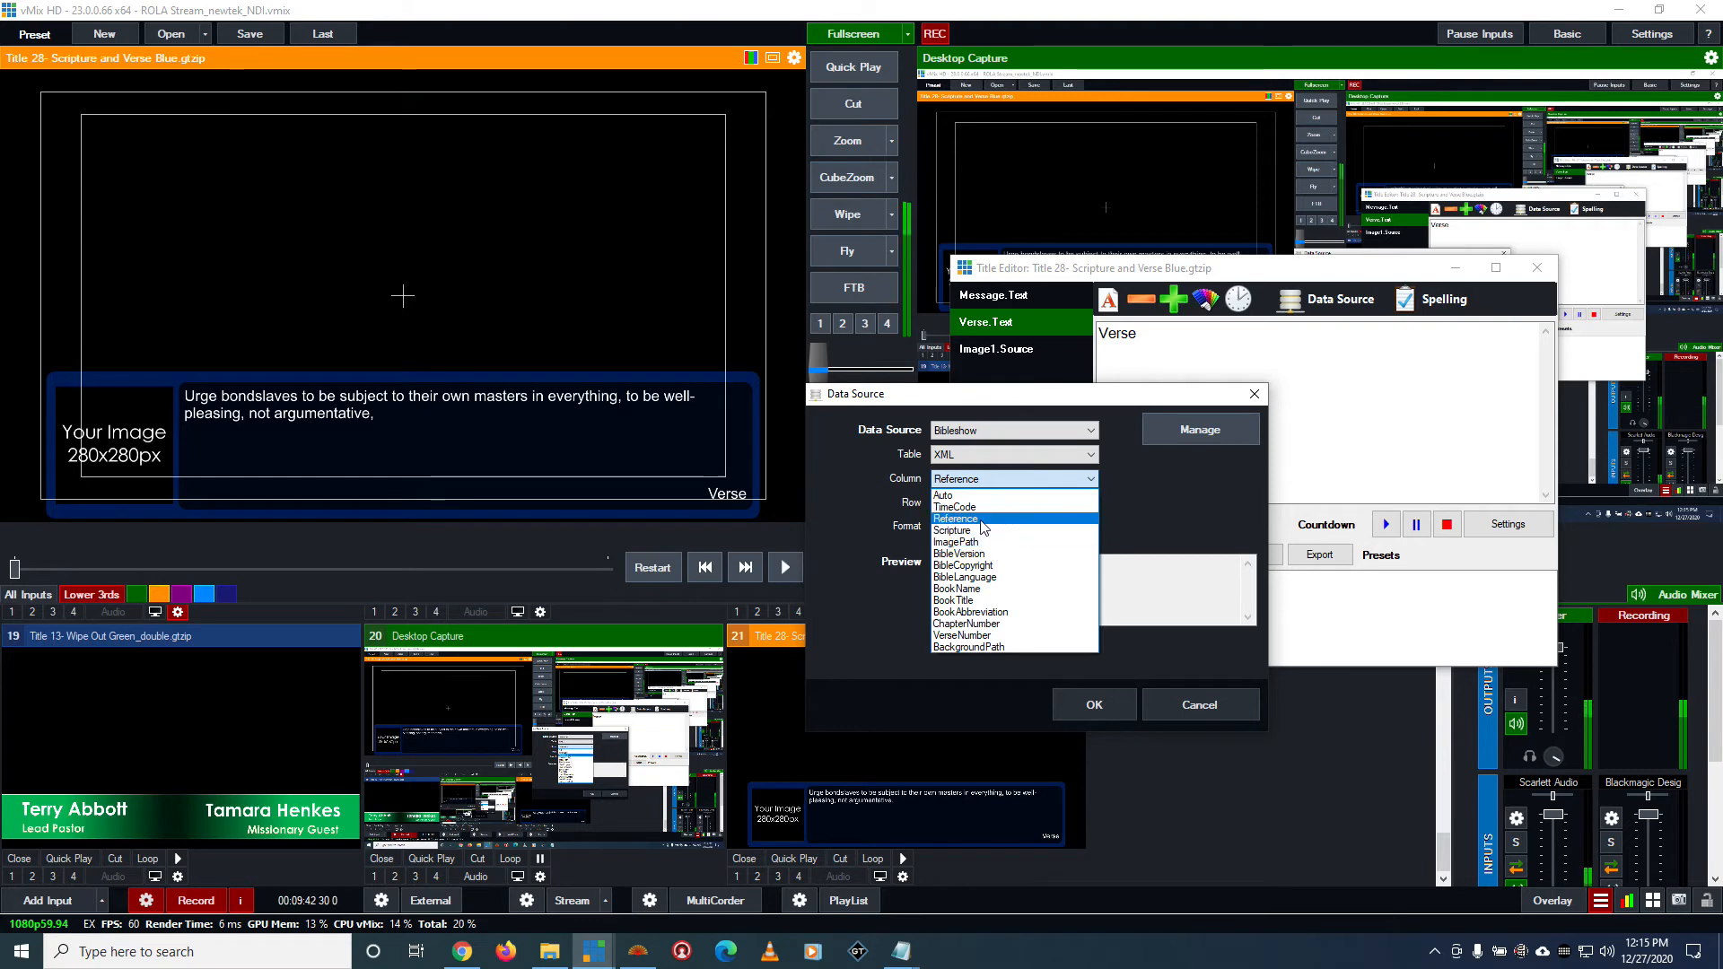
left_click(992, 589)
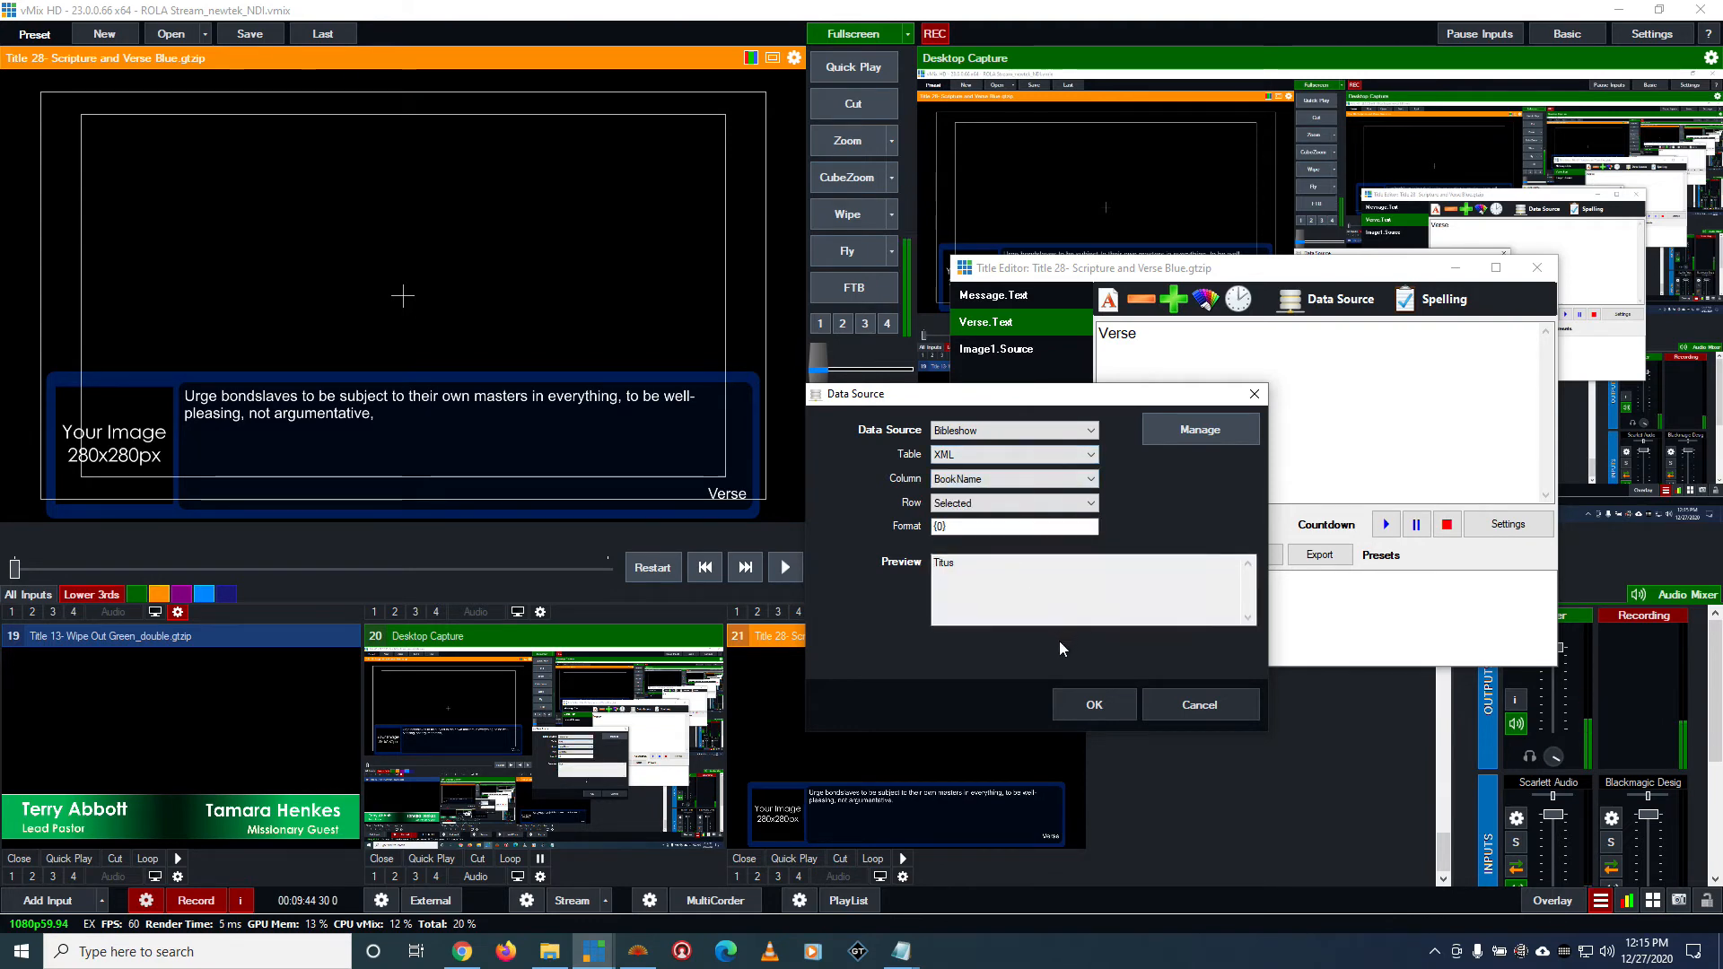
left_click(992, 480)
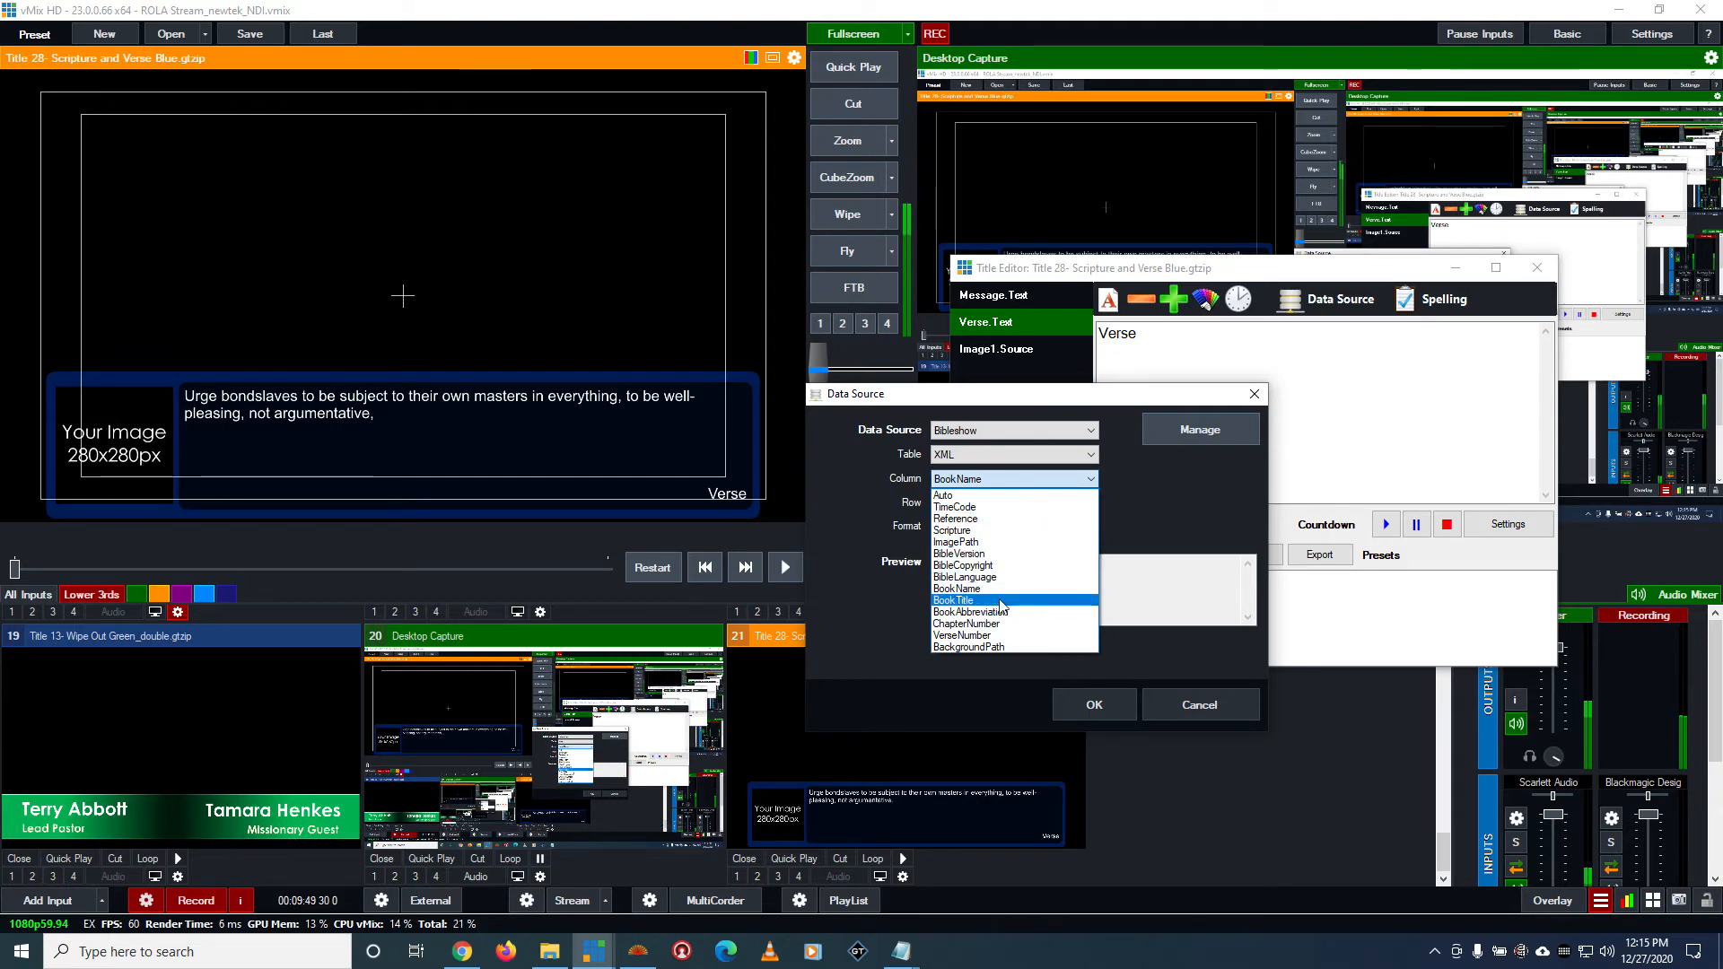
left_click(1181, 493)
Choose Reference as the column for Verse.Text again and apply its data source settings
left_click(1034, 477)
left_click(985, 521)
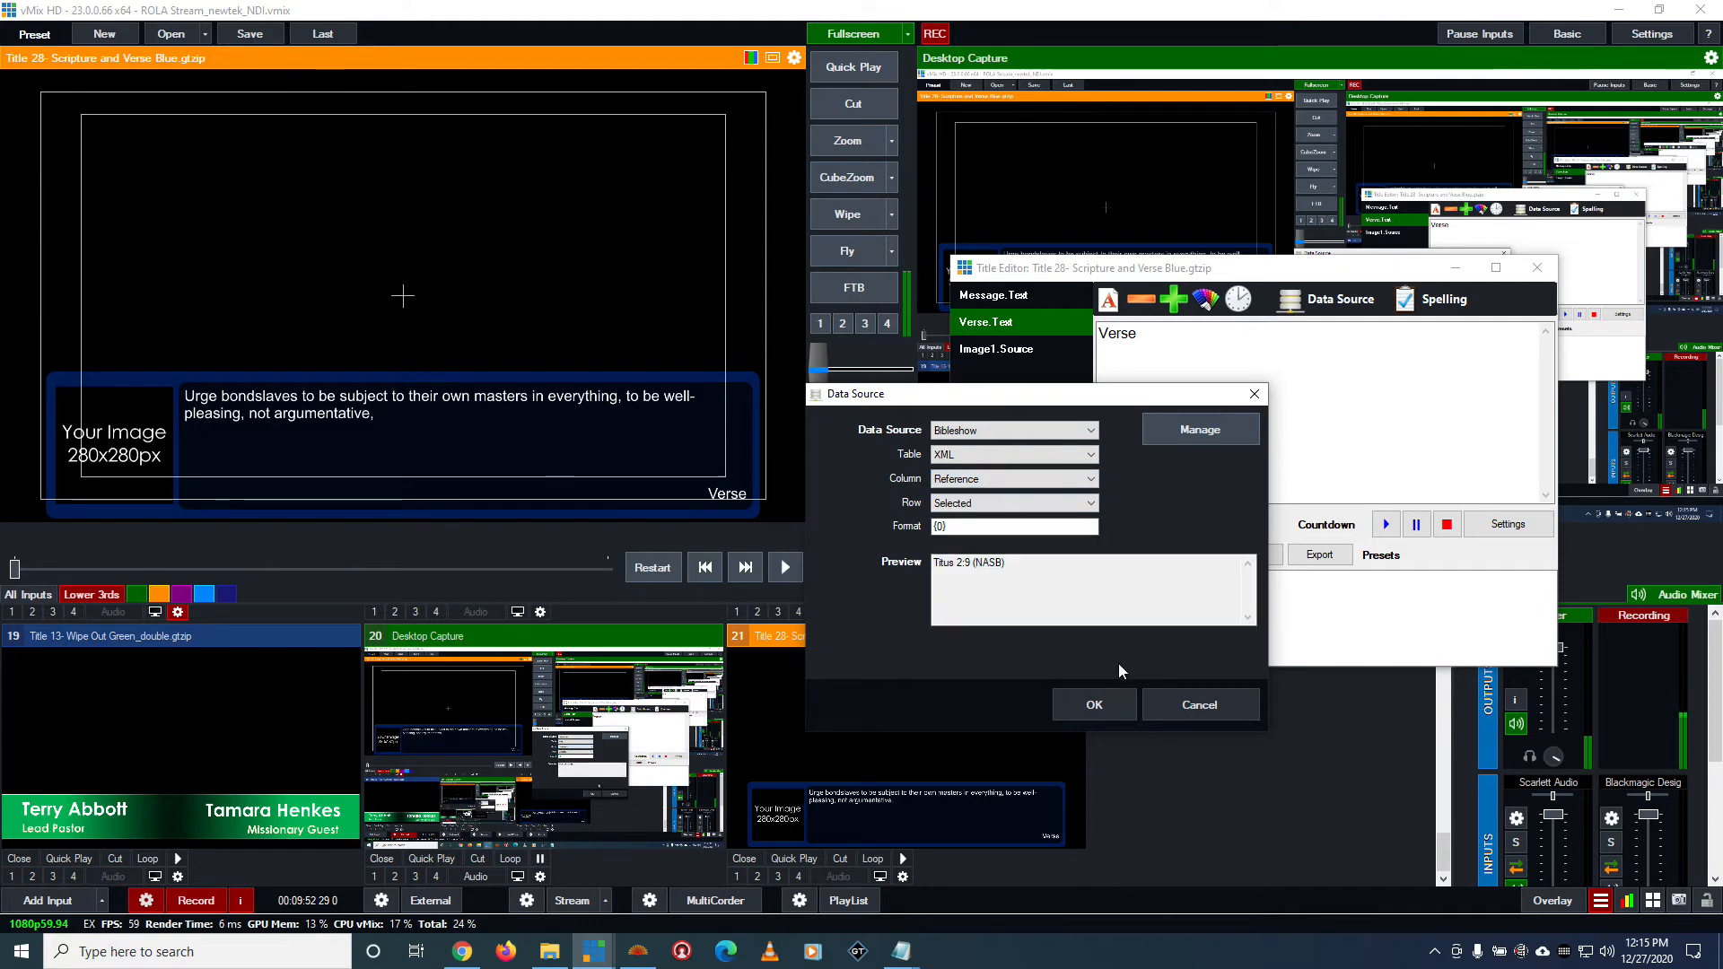
left_click(1094, 705)
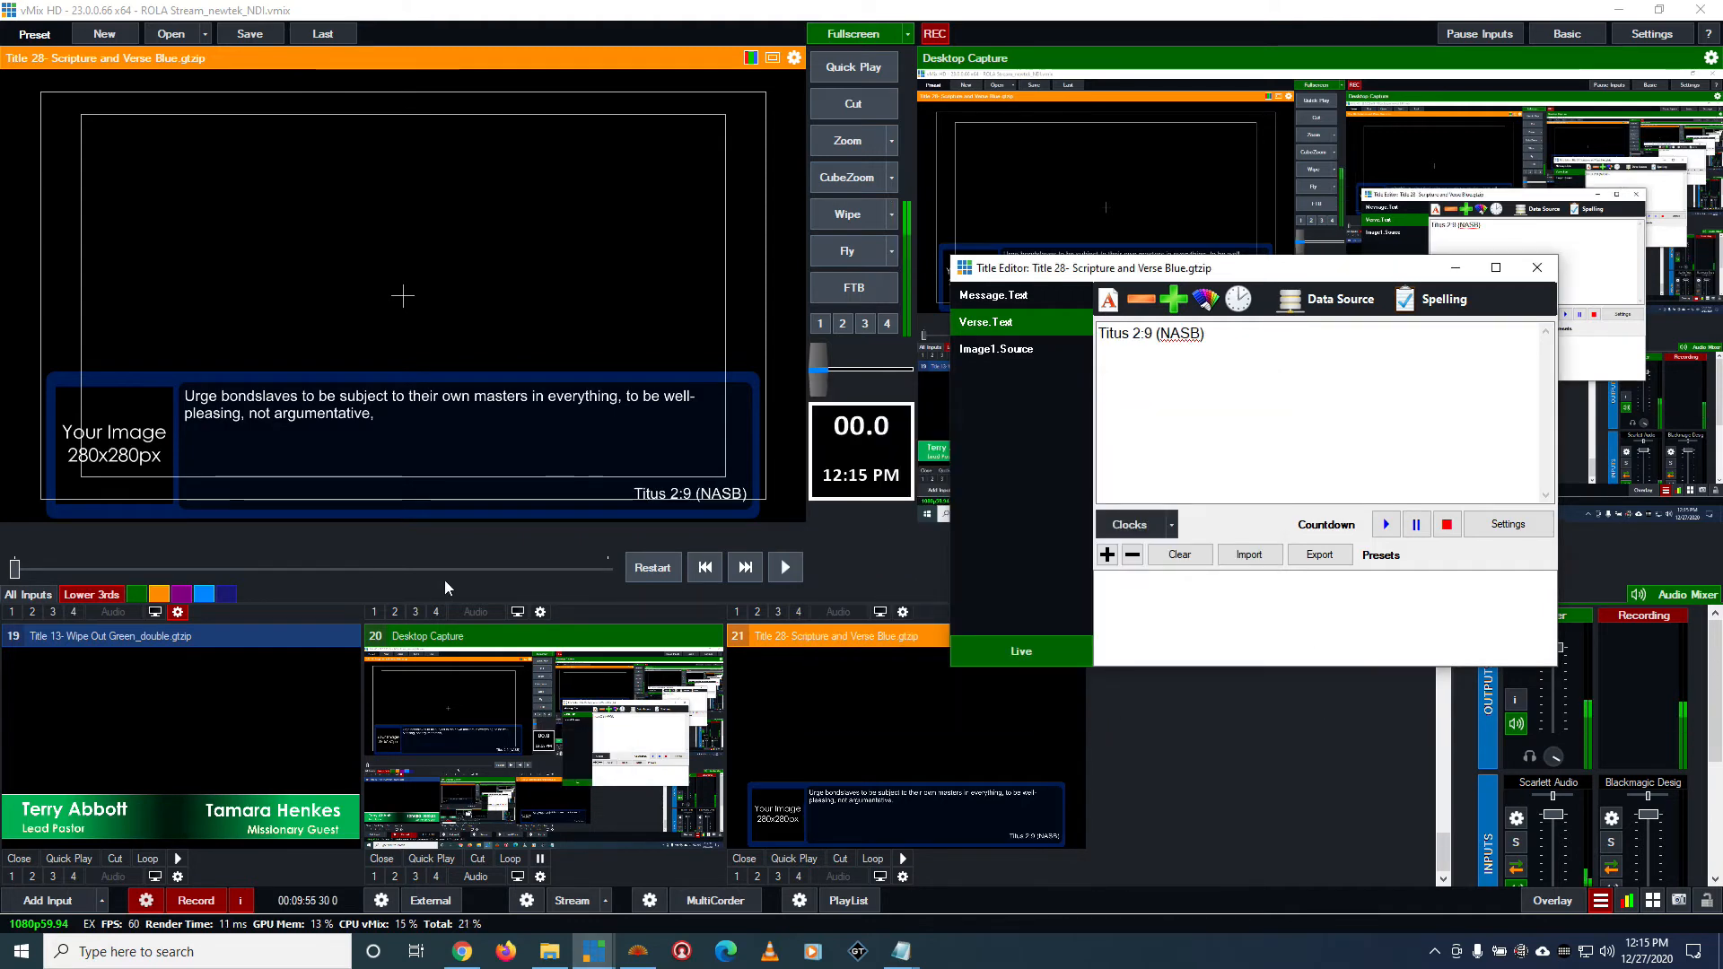
Load image1.png from the BibleShow5 Output folder into the title's Image1.Source field
left_click(1023, 350)
left_click(1327, 299)
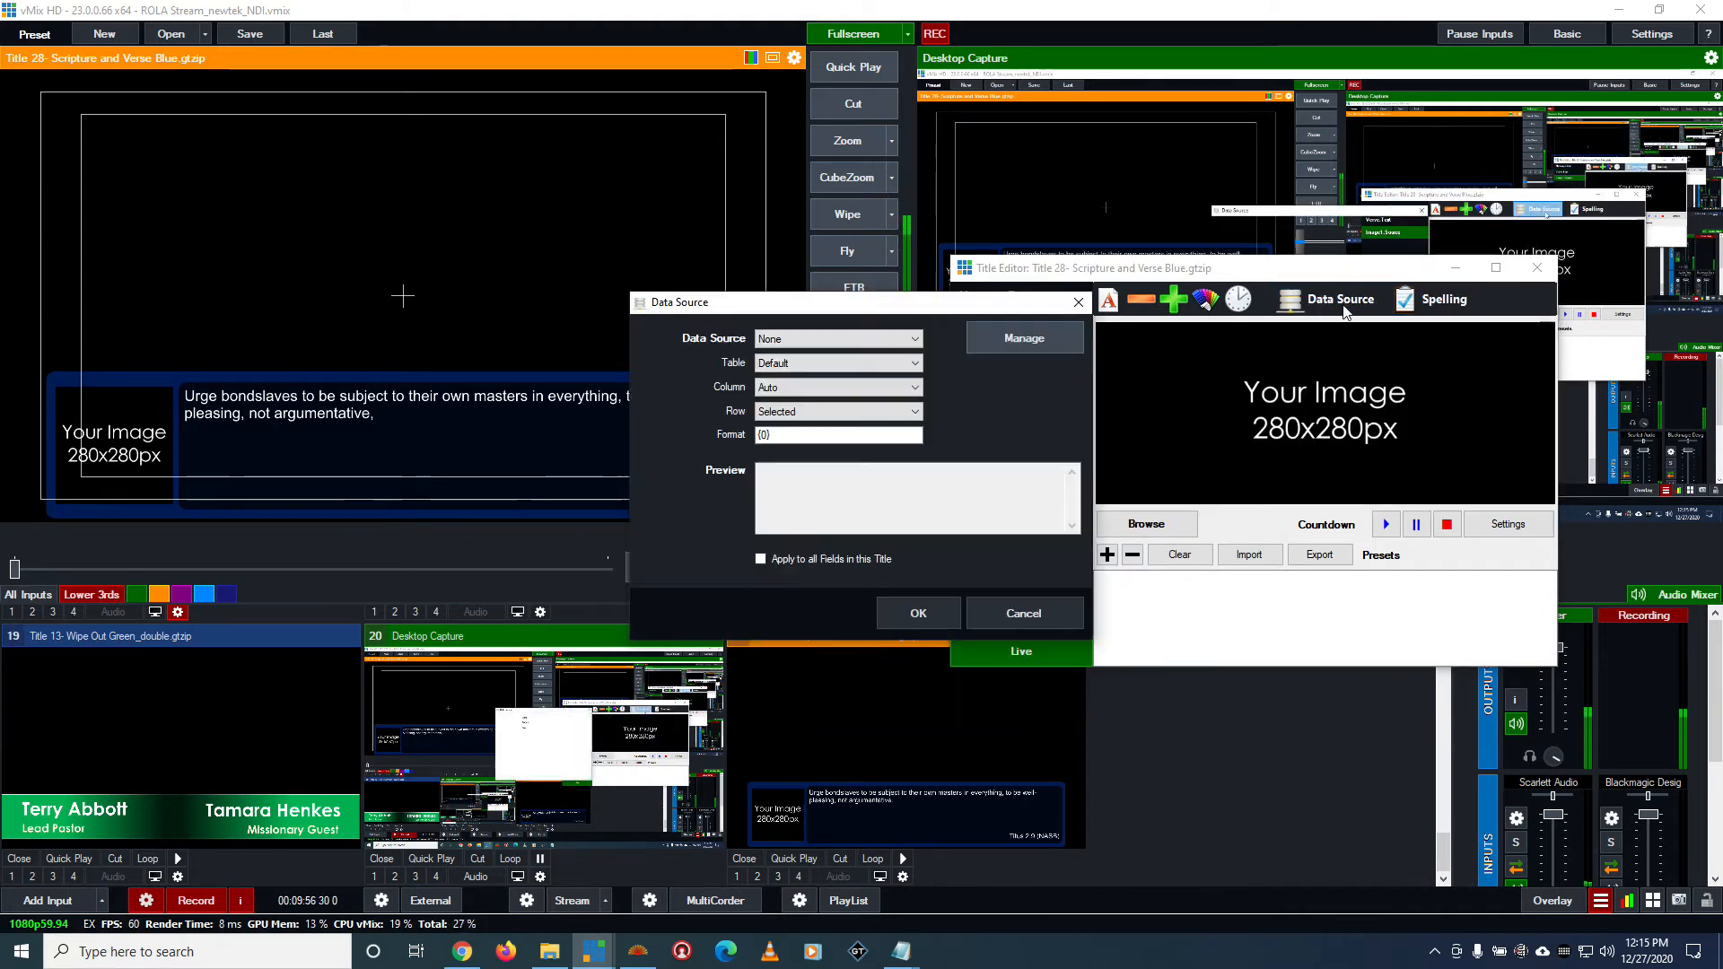
left_click(1006, 610)
left_click(1146, 523)
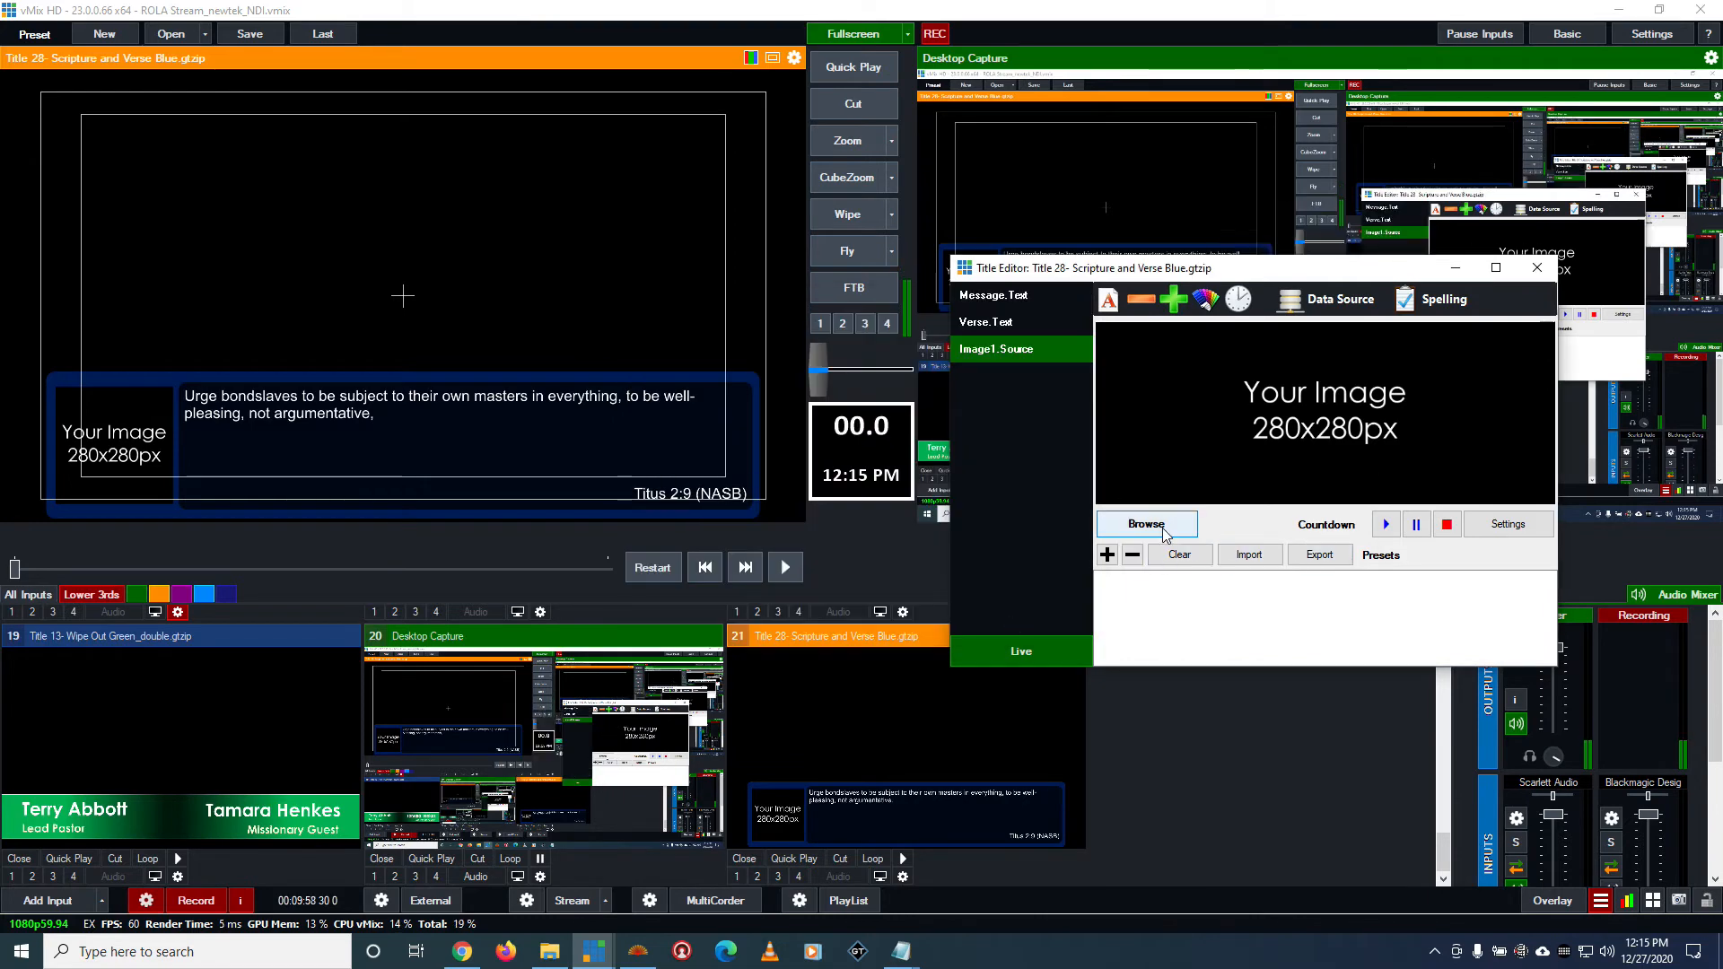
scroll(972, 457, "up", 3)
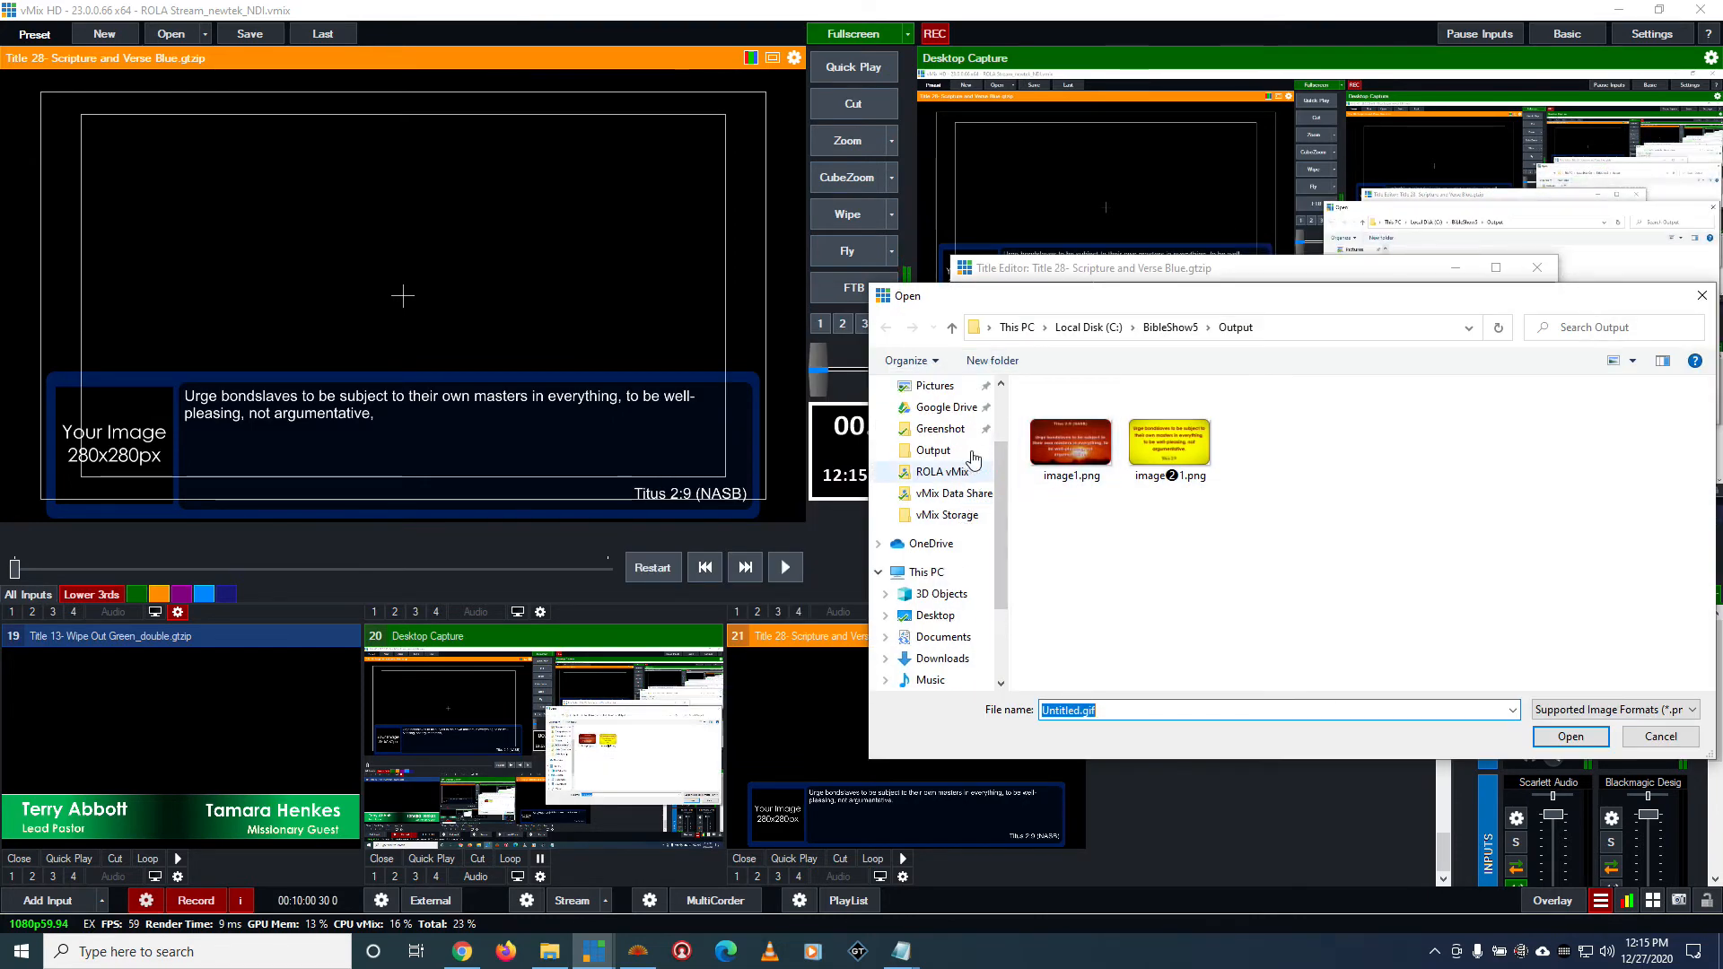
left_click(933, 386)
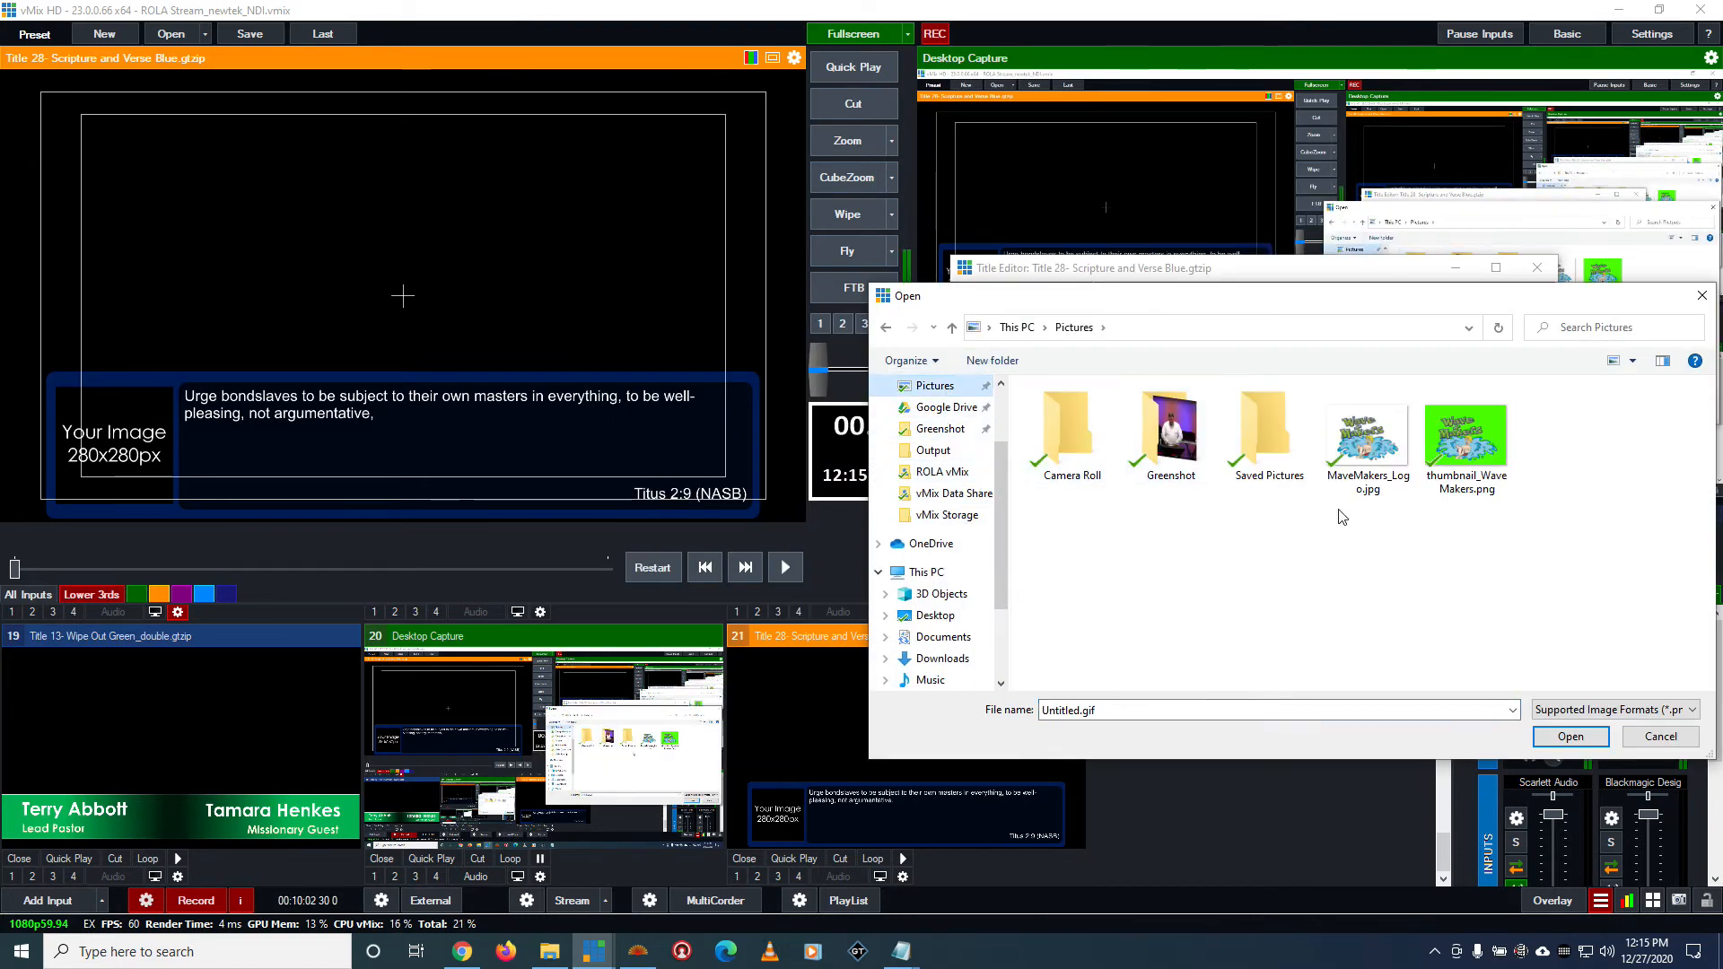
left_click(886, 328)
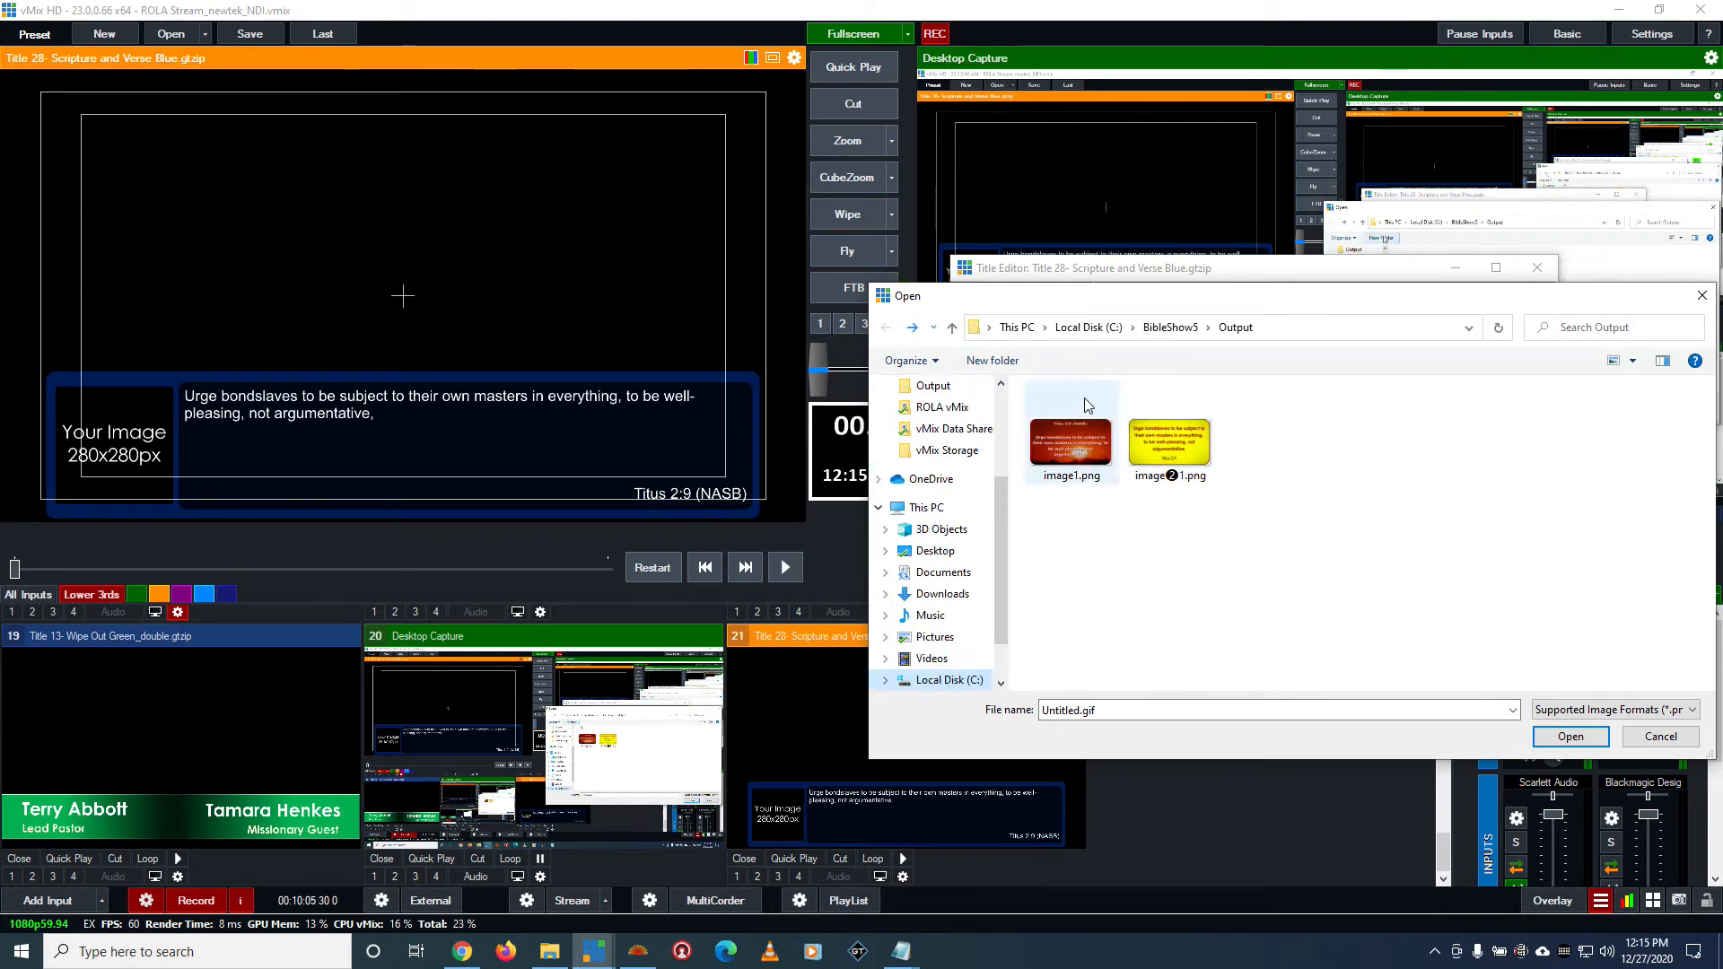
left_click(1072, 435)
left_click(1571, 736)
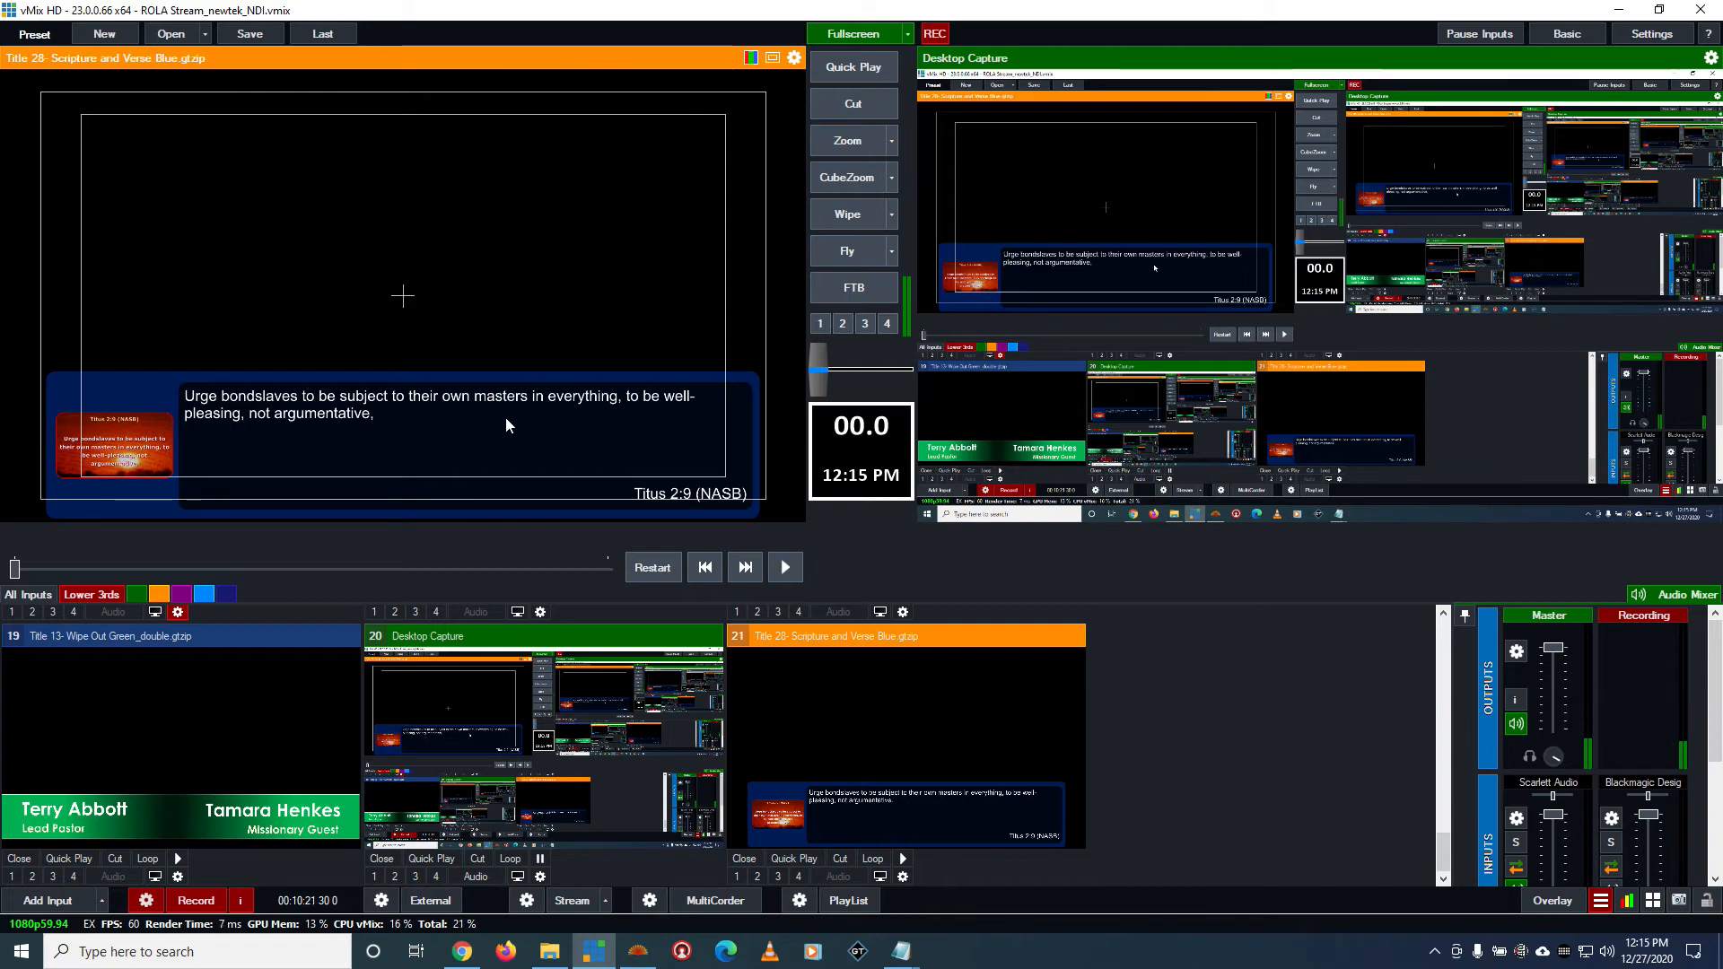
Show the Bible Verse title and the Scripture and Verse Blue title one after the other in overlay 2, taking each off again
key("2")
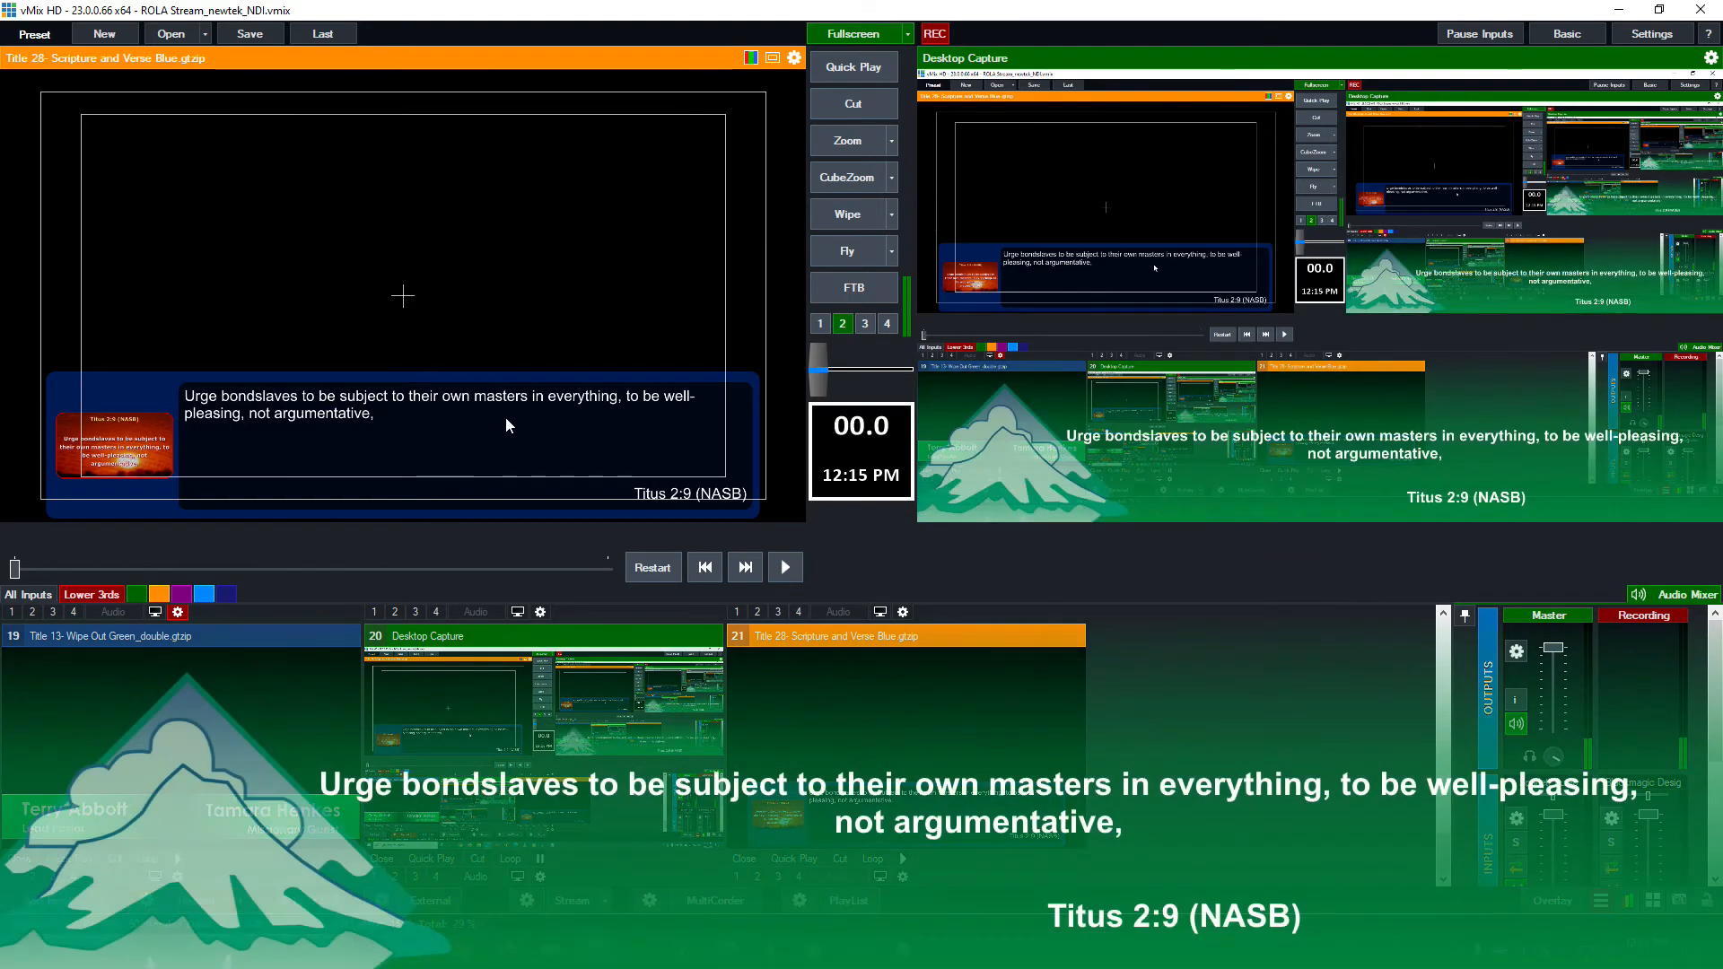
key("2")
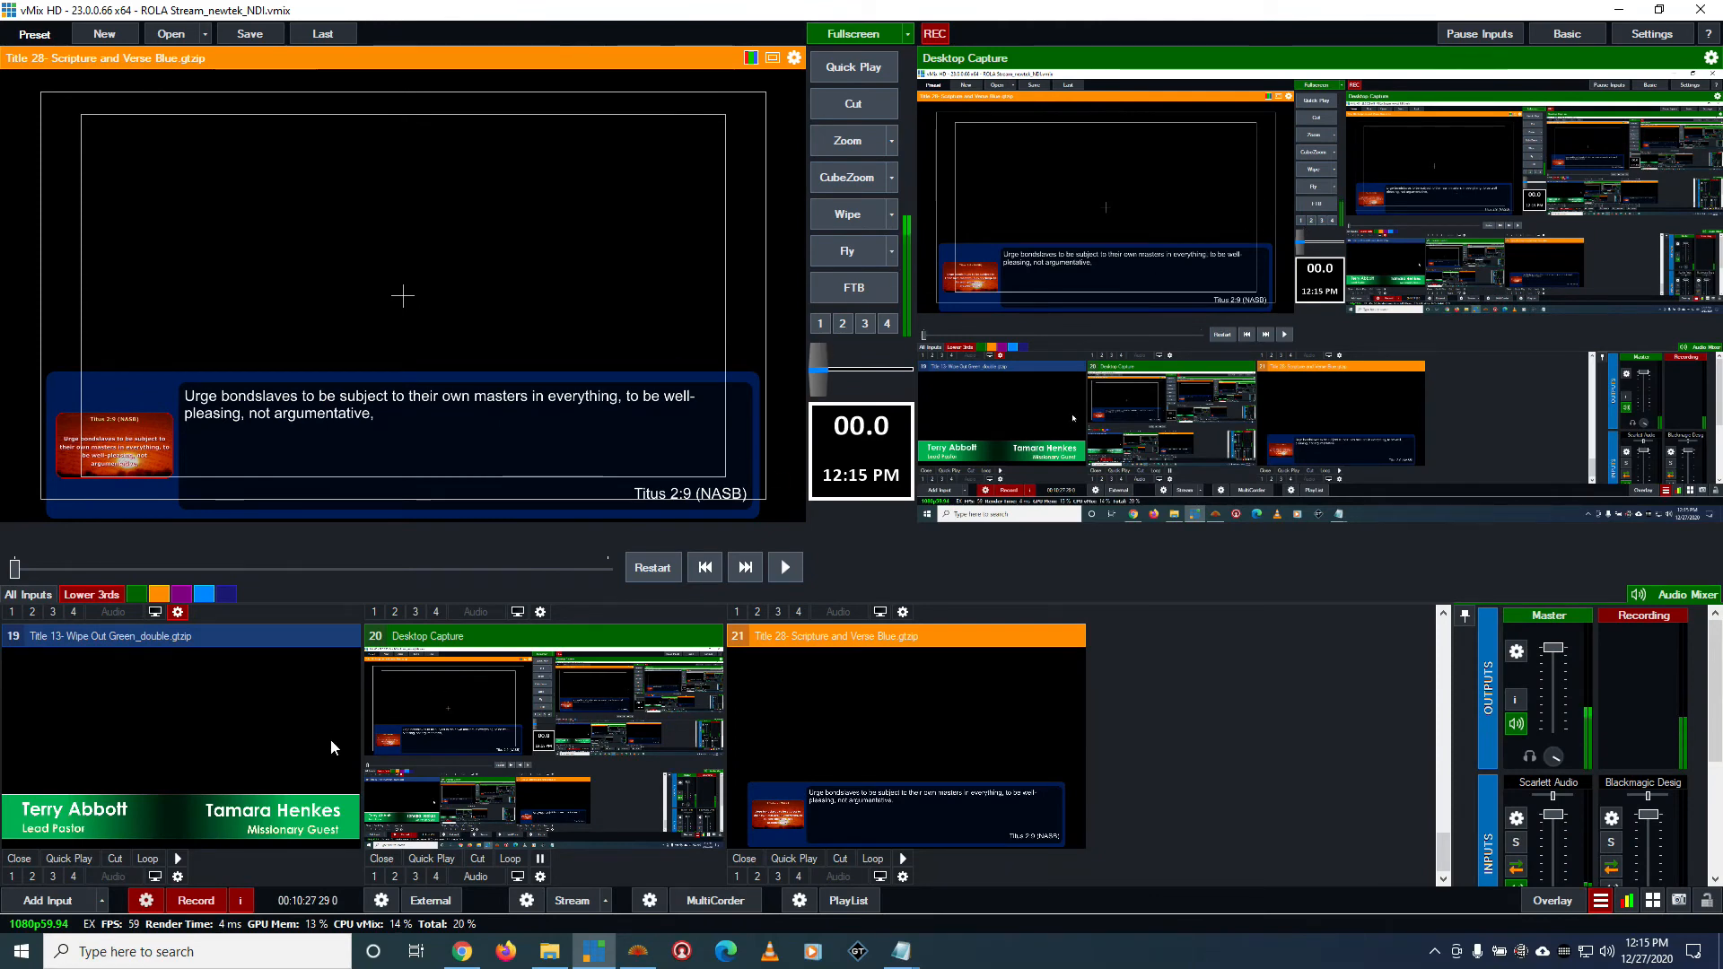
left_click(757, 876)
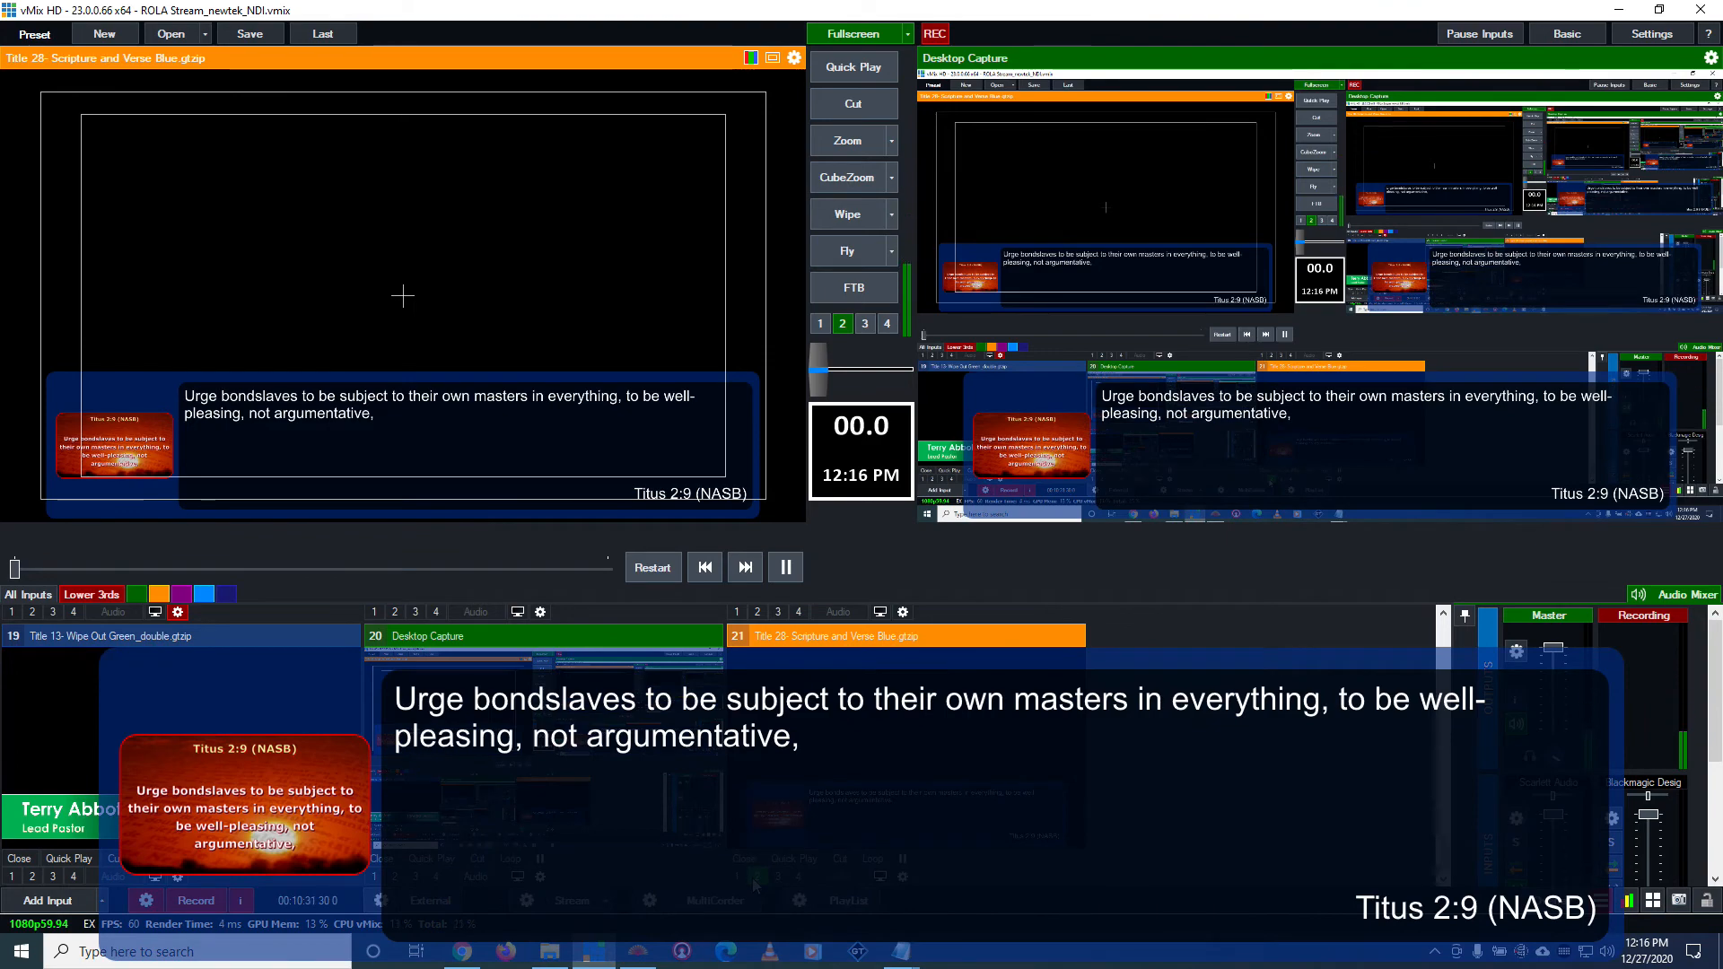
left_click(754, 877)
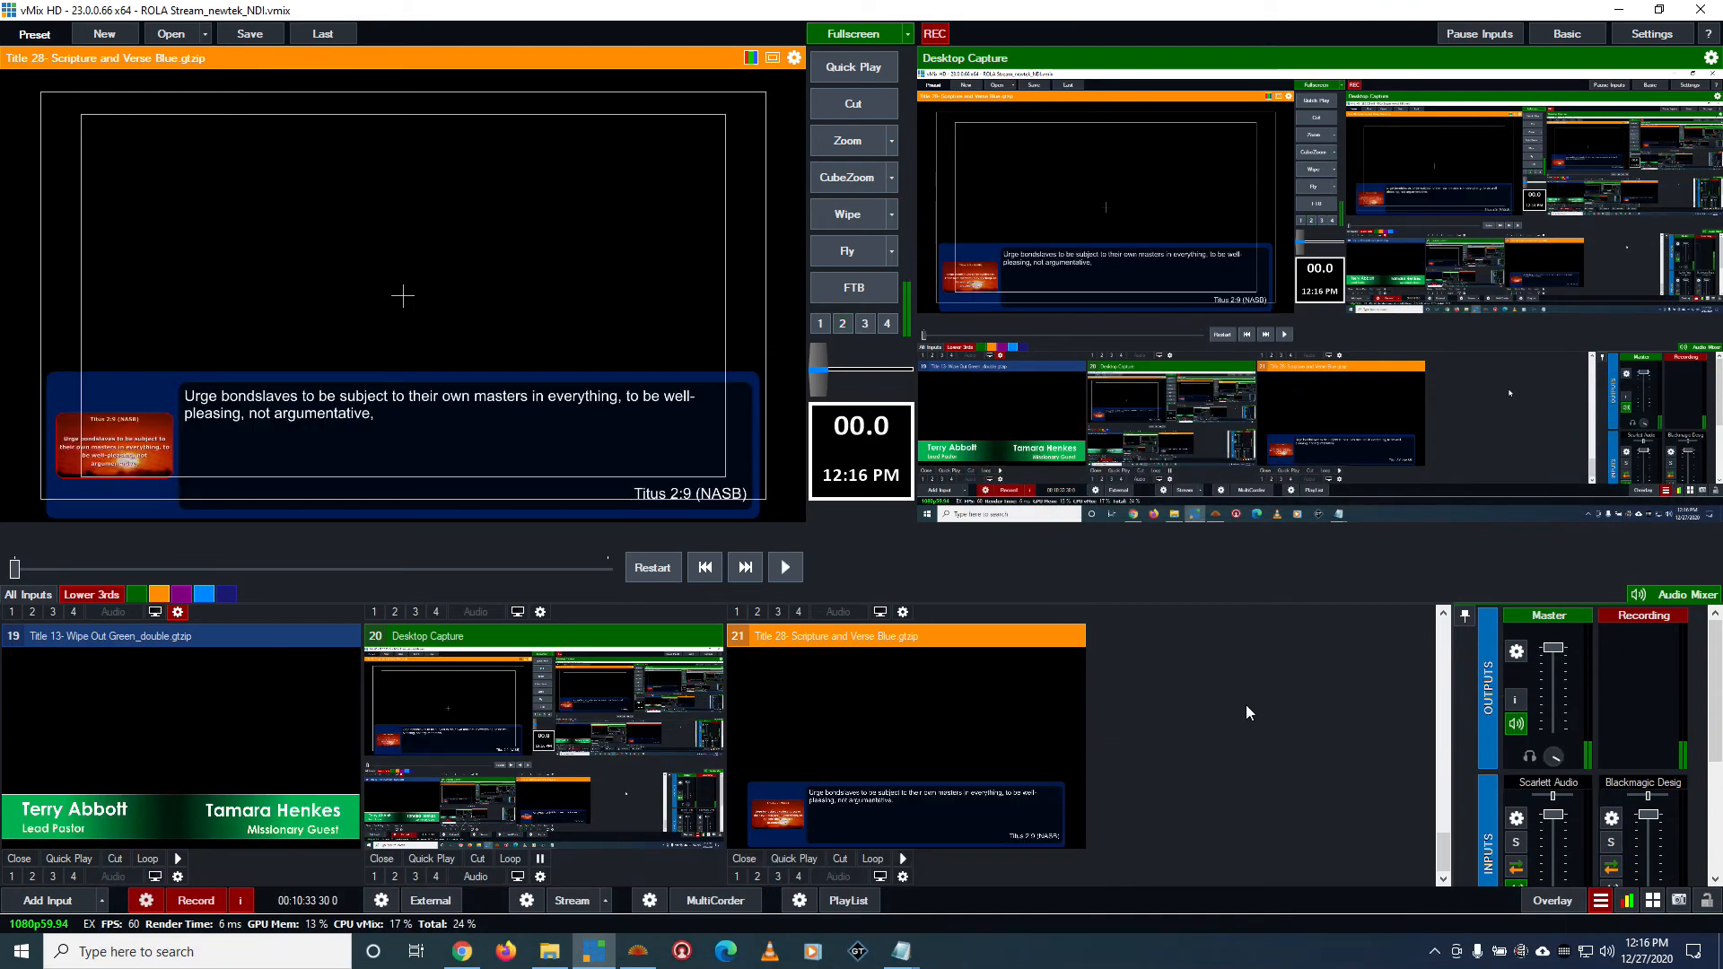
Send the Bible Verse title to the preview and toggle it on and off in overlay 2
scroll(1246, 703, "up", 2)
scroll(1106, 753, "up", 5)
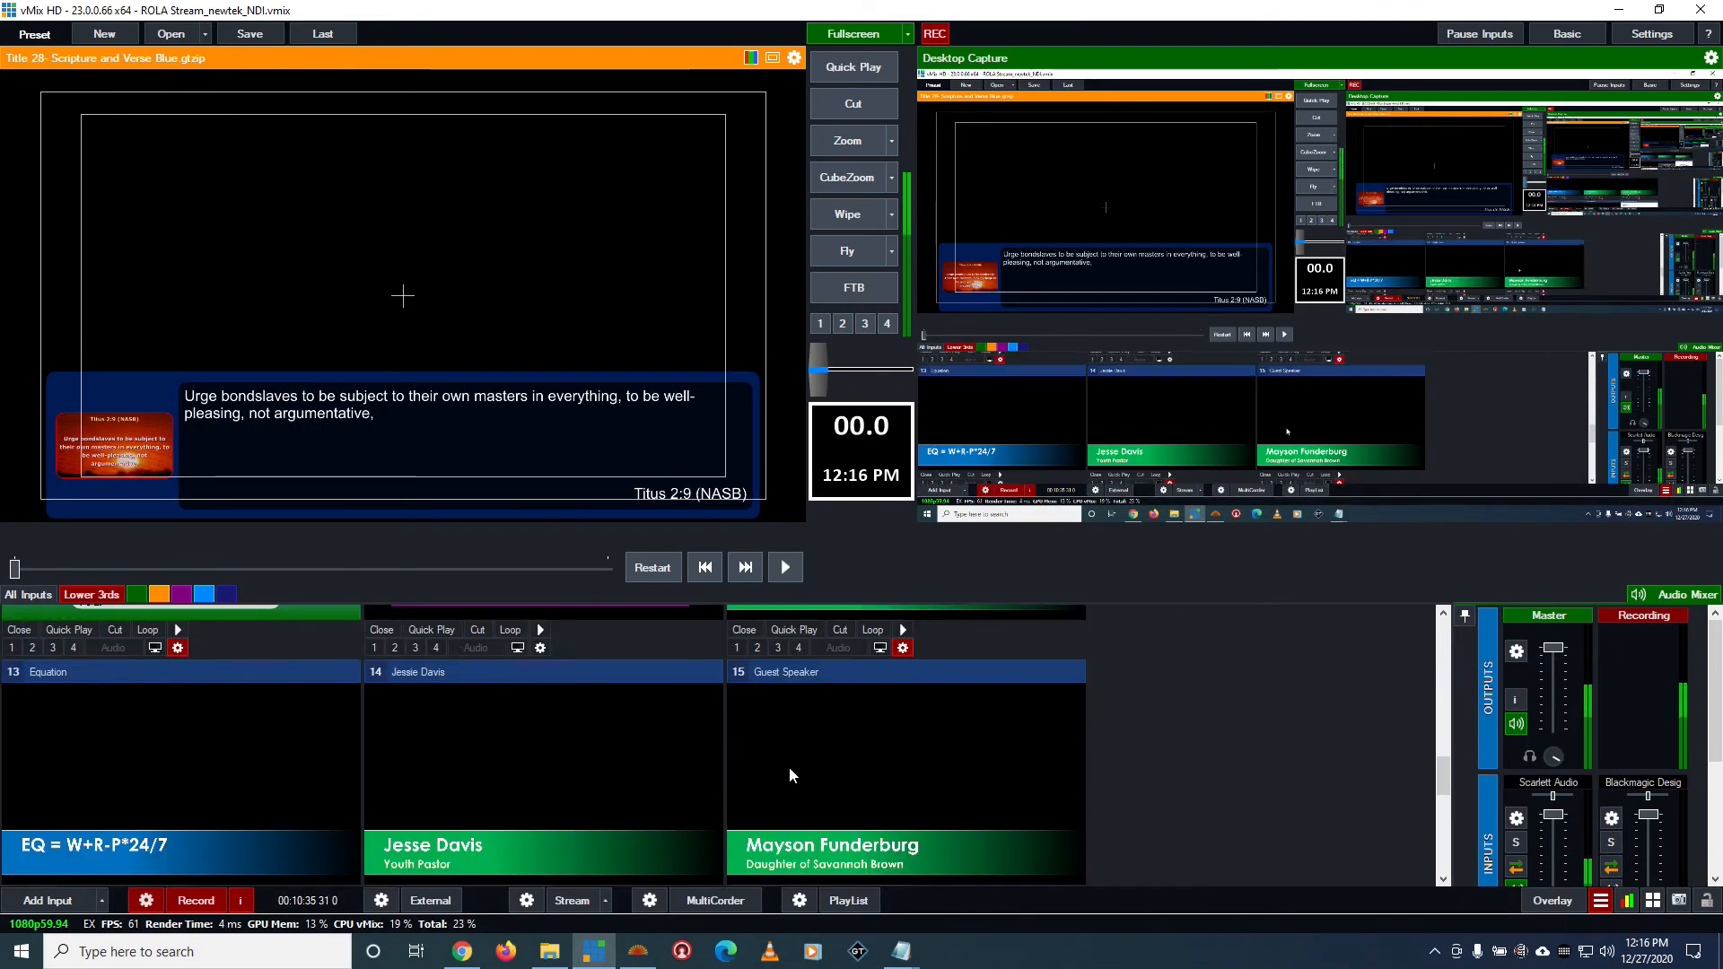
scroll(789, 767, "up", 2)
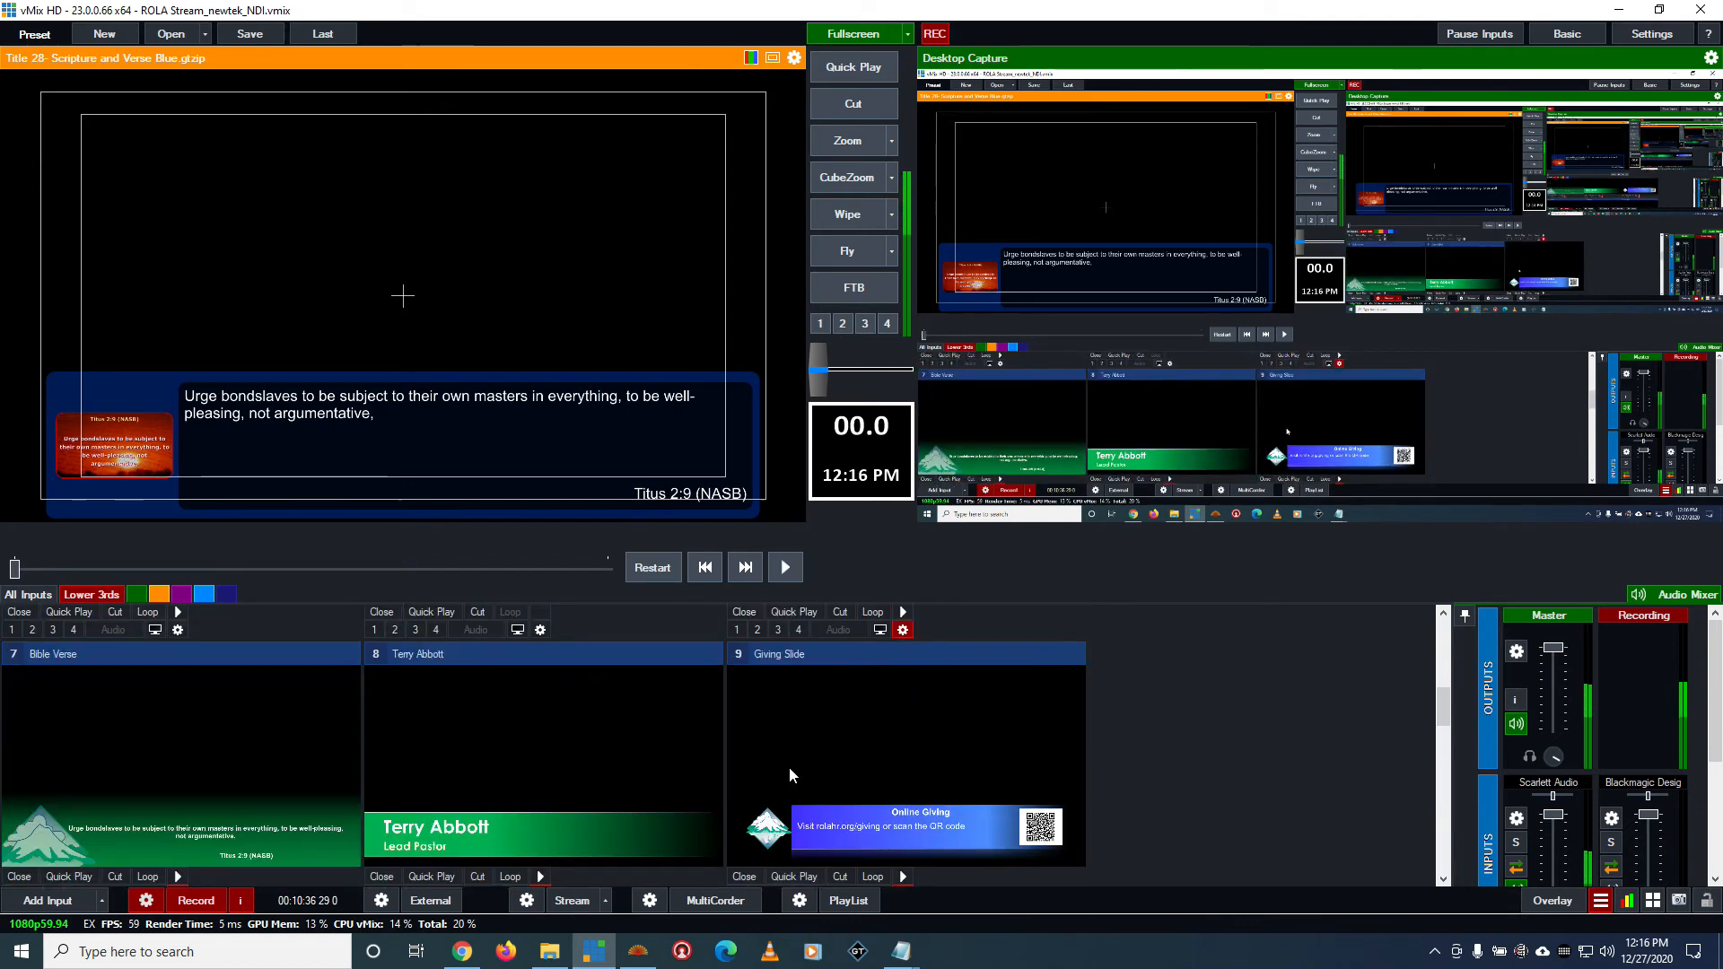
left_click(214, 851)
key("2")
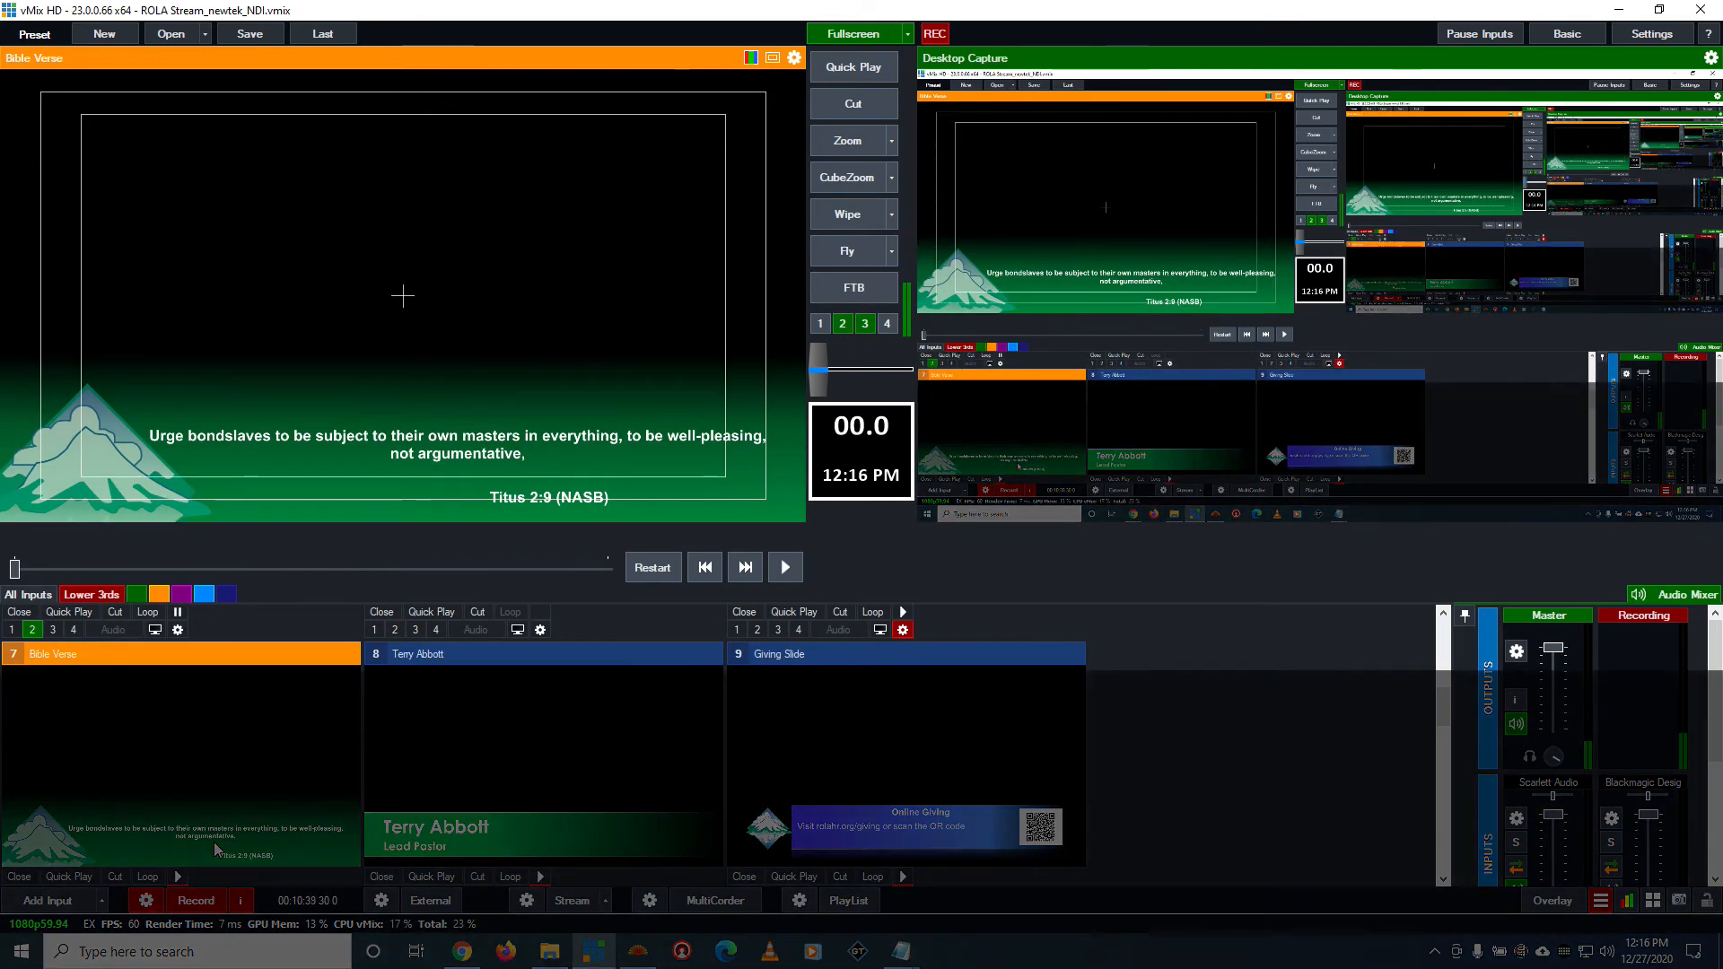
key("2")
key("2")
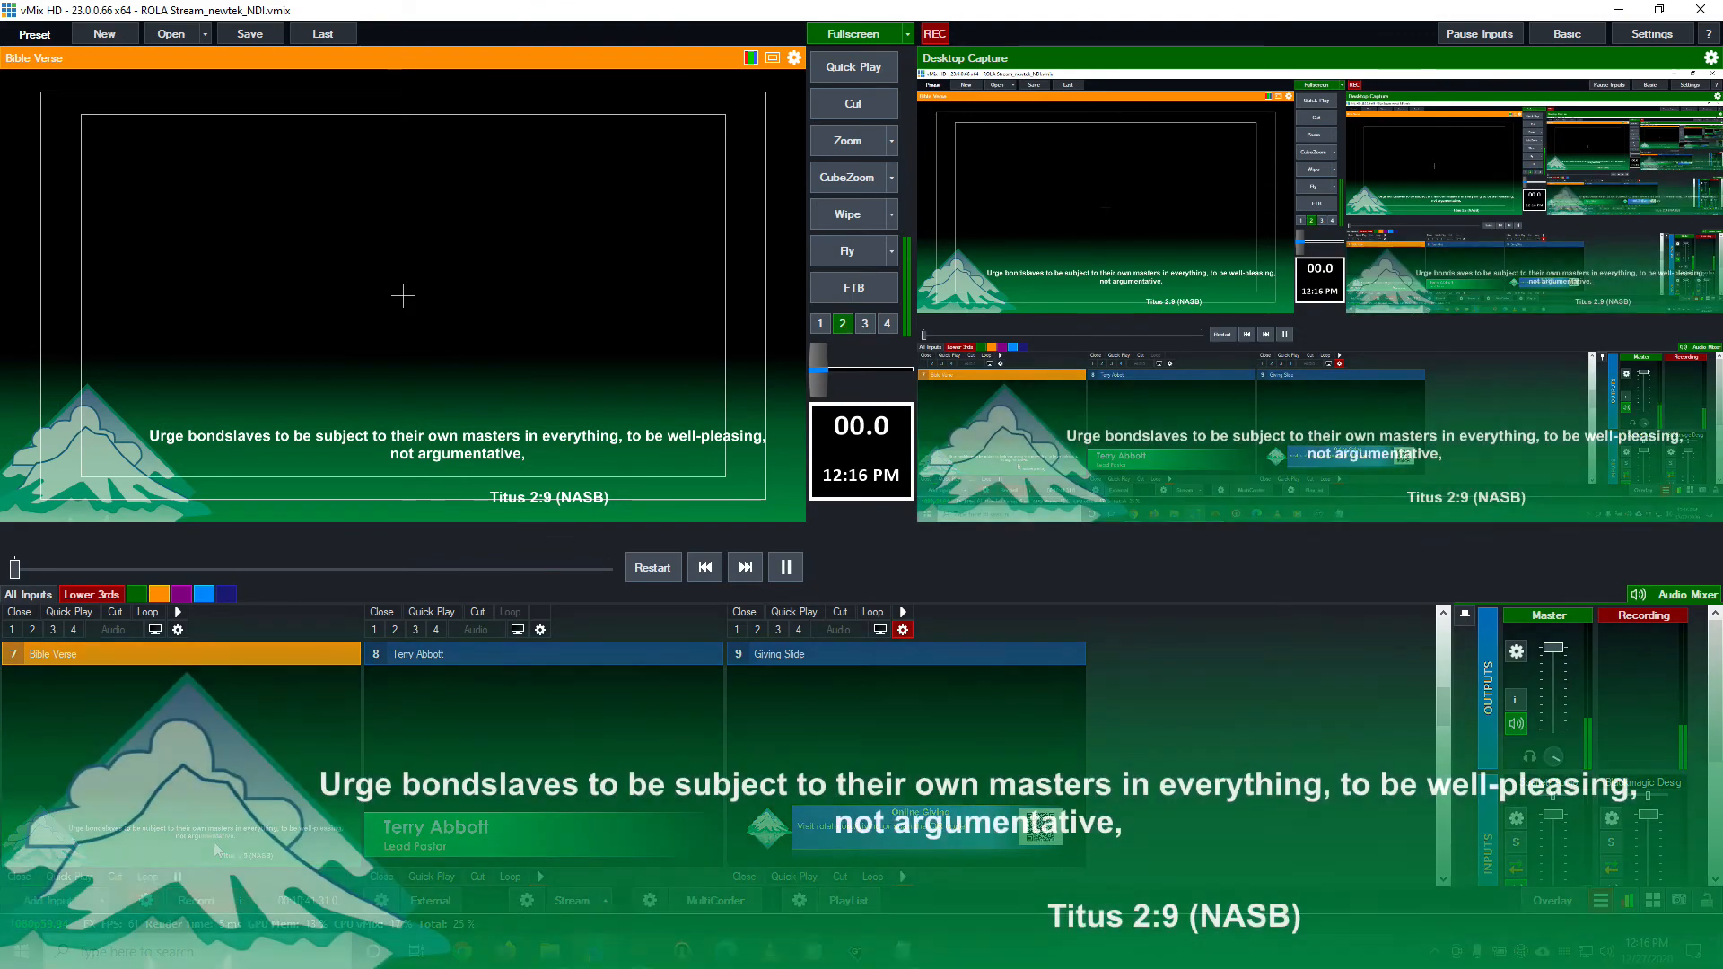
key("2")
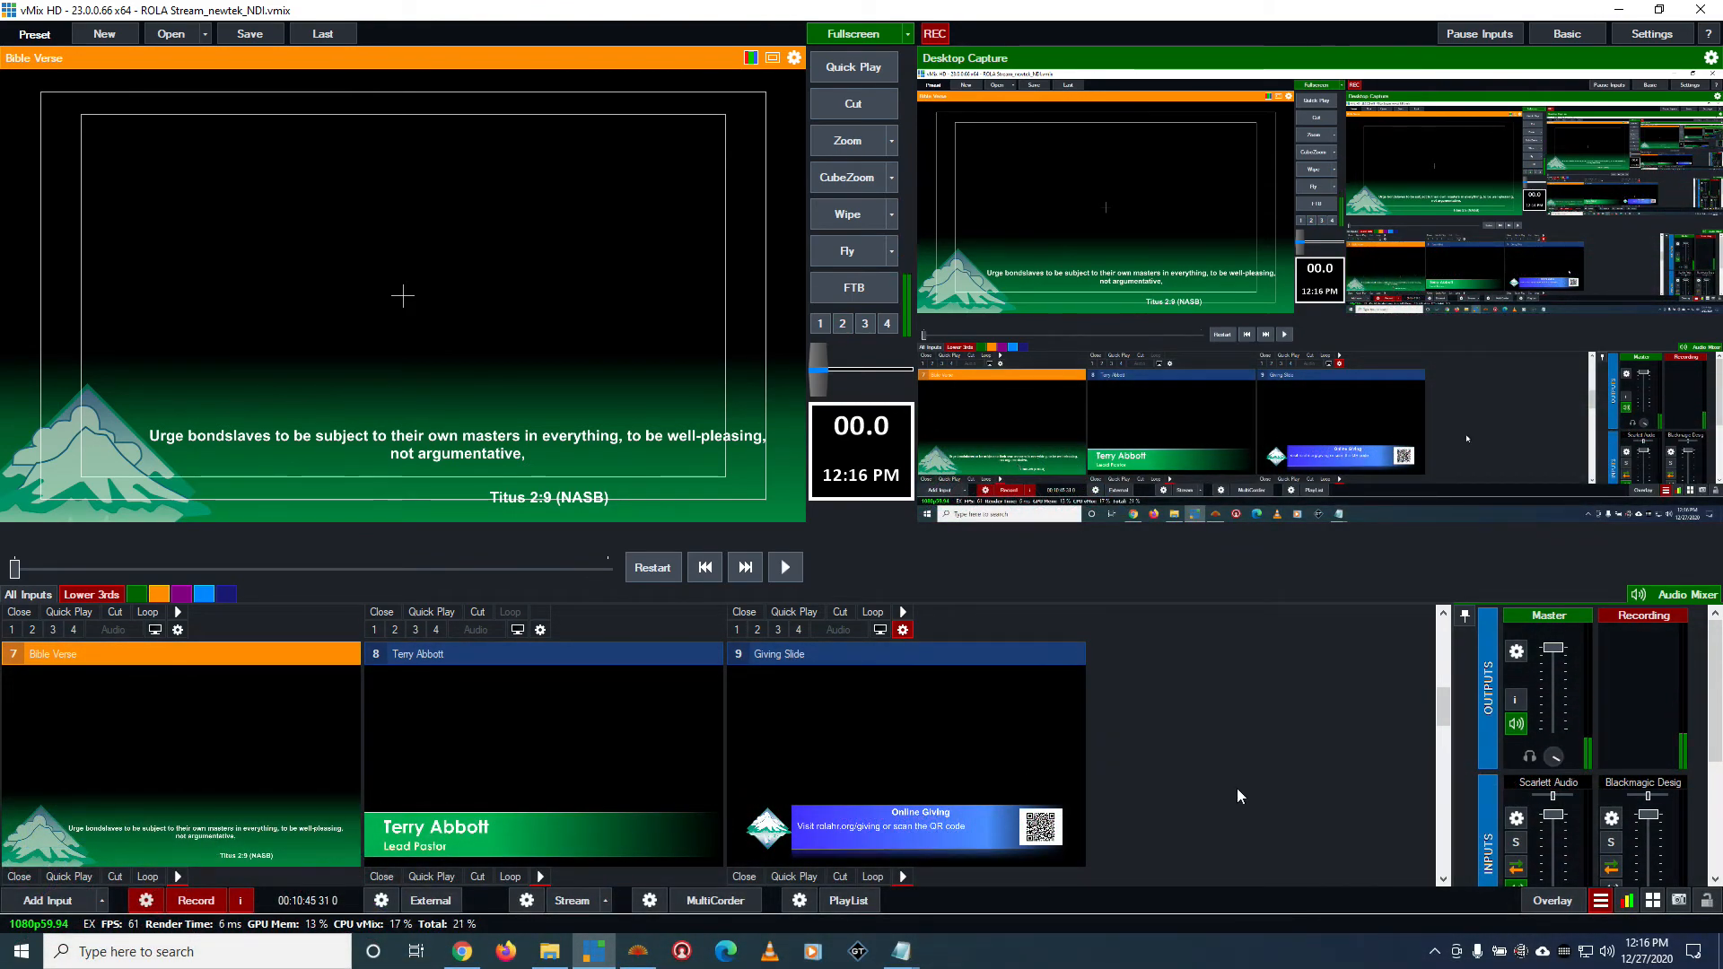
left_click(1600, 901)
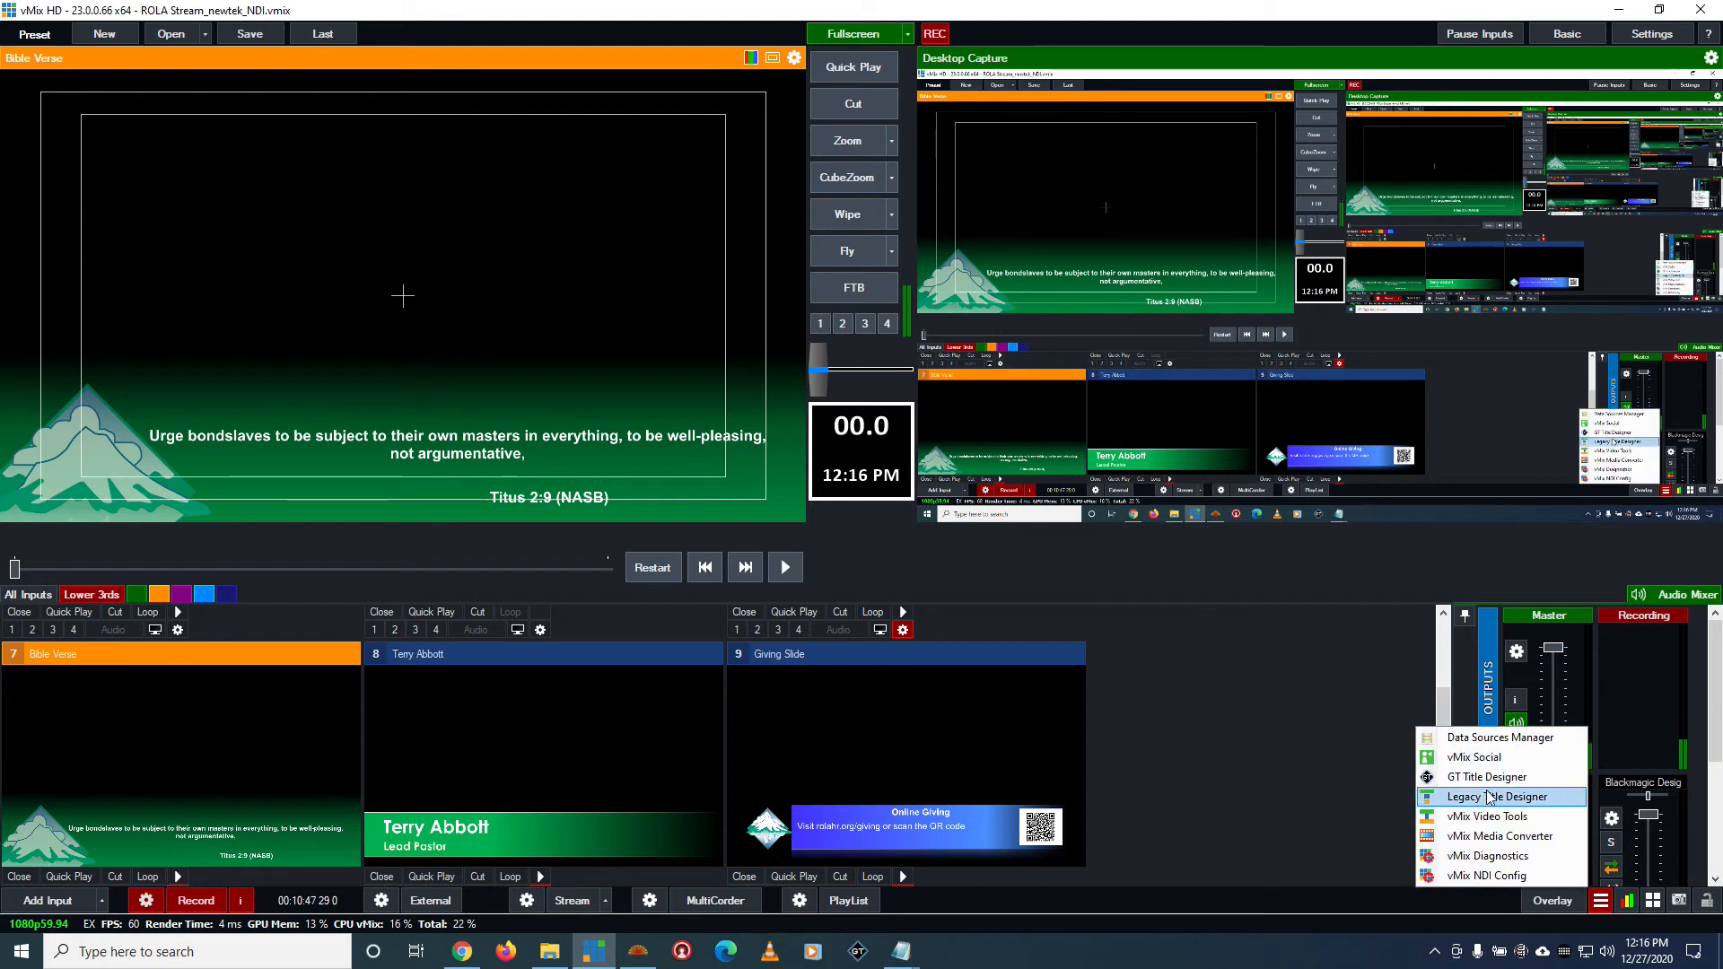
left_click(1268, 923)
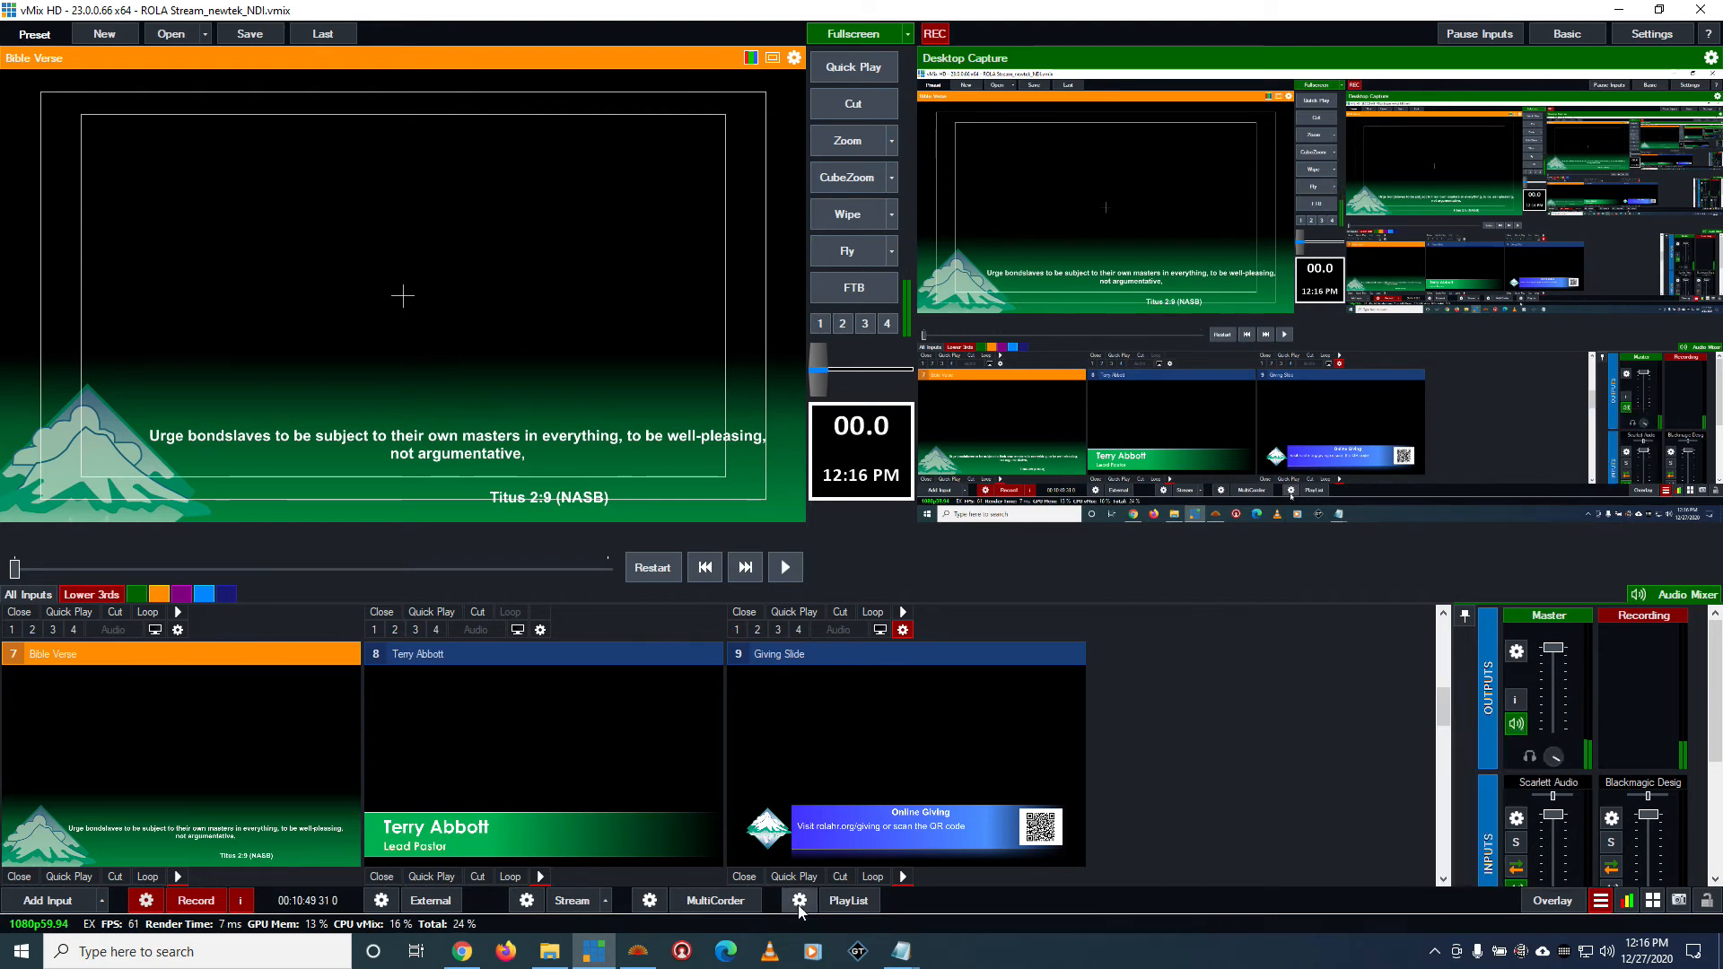
scroll(1115, 845, "down", 3)
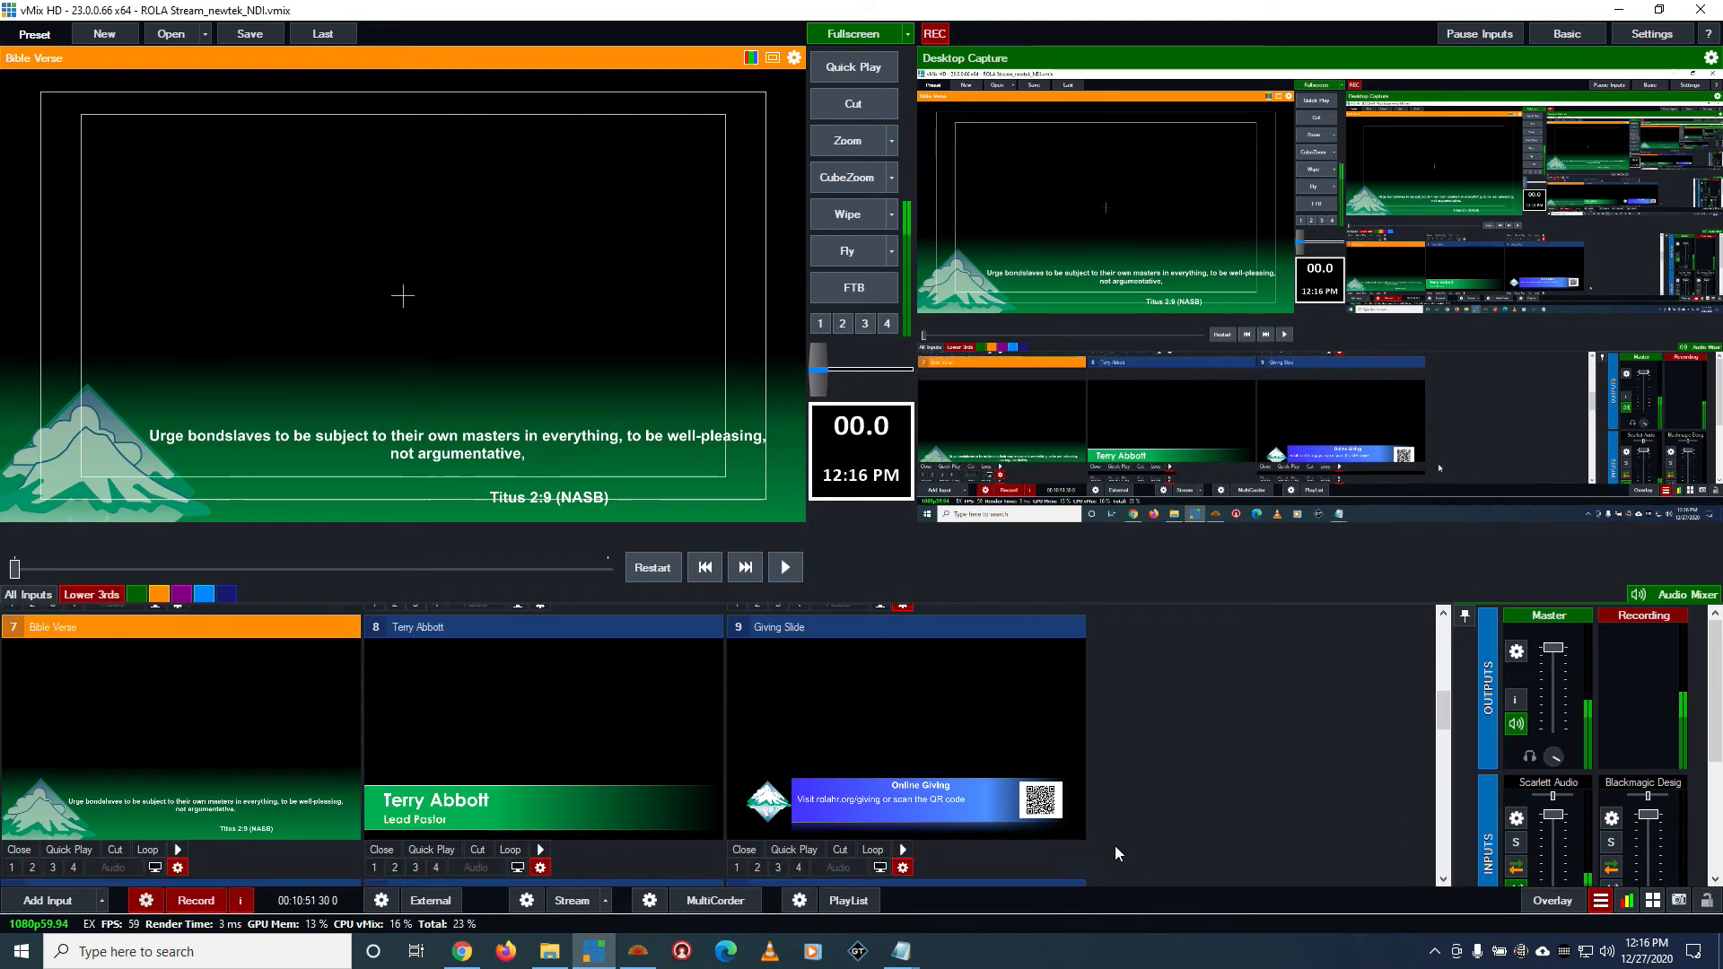
scroll(1106, 849, "up", 1)
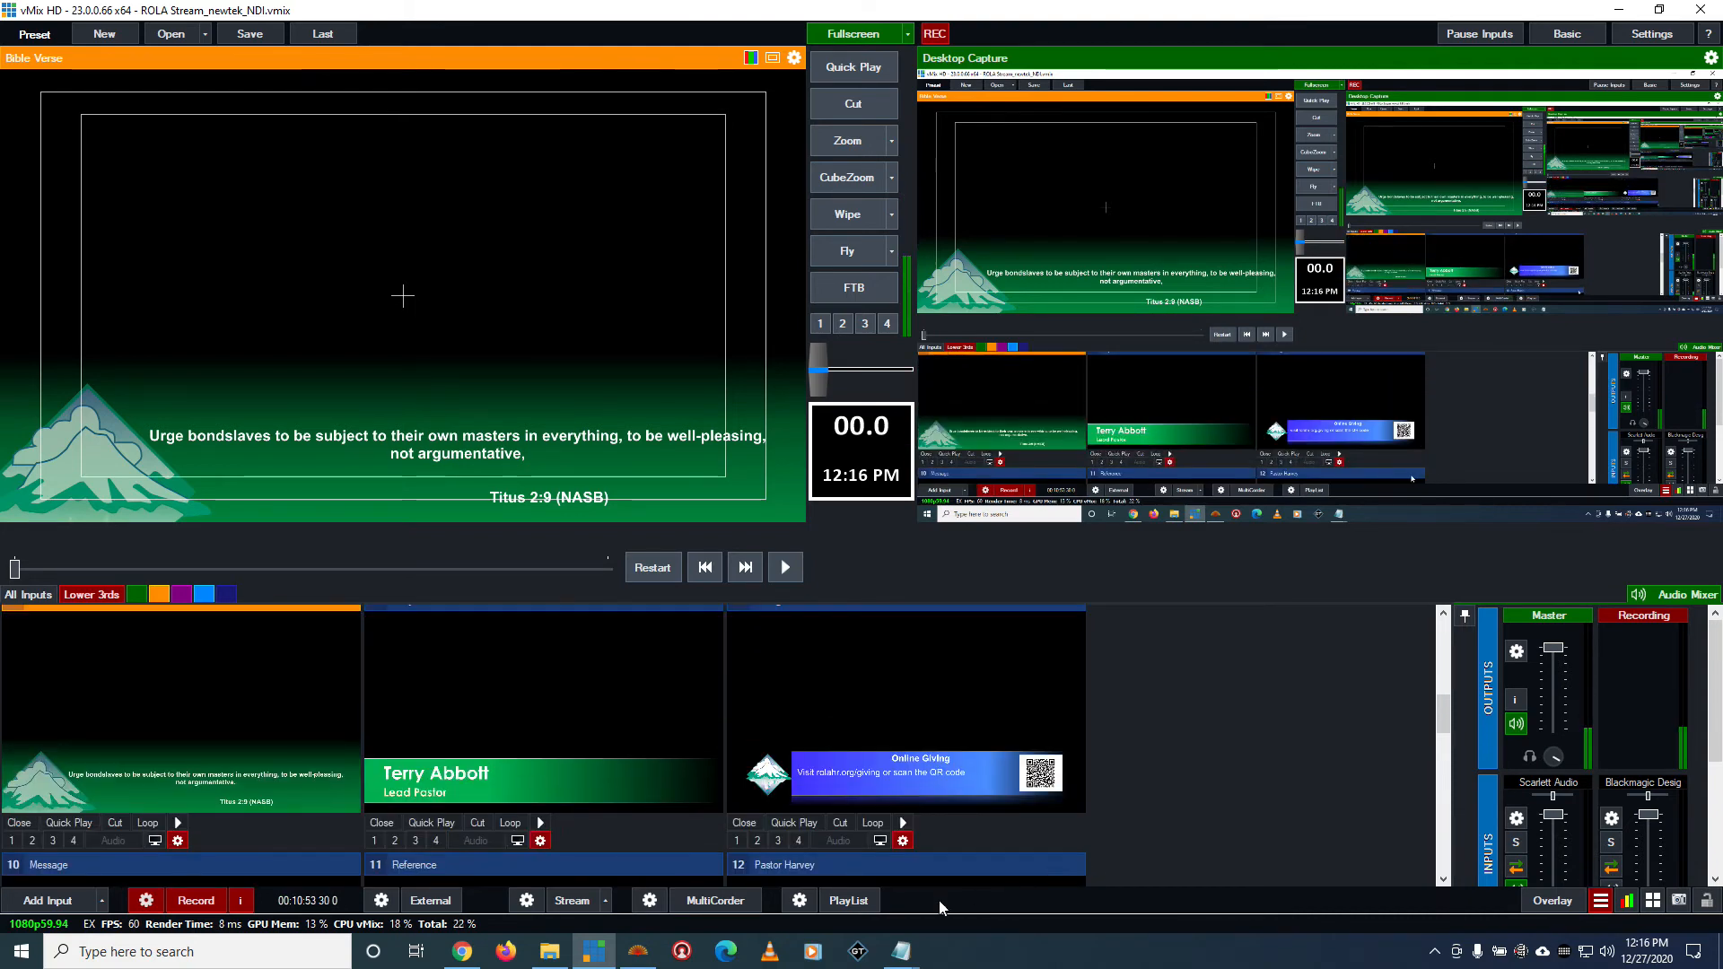
mouse_move(638, 952)
left_click(637, 875)
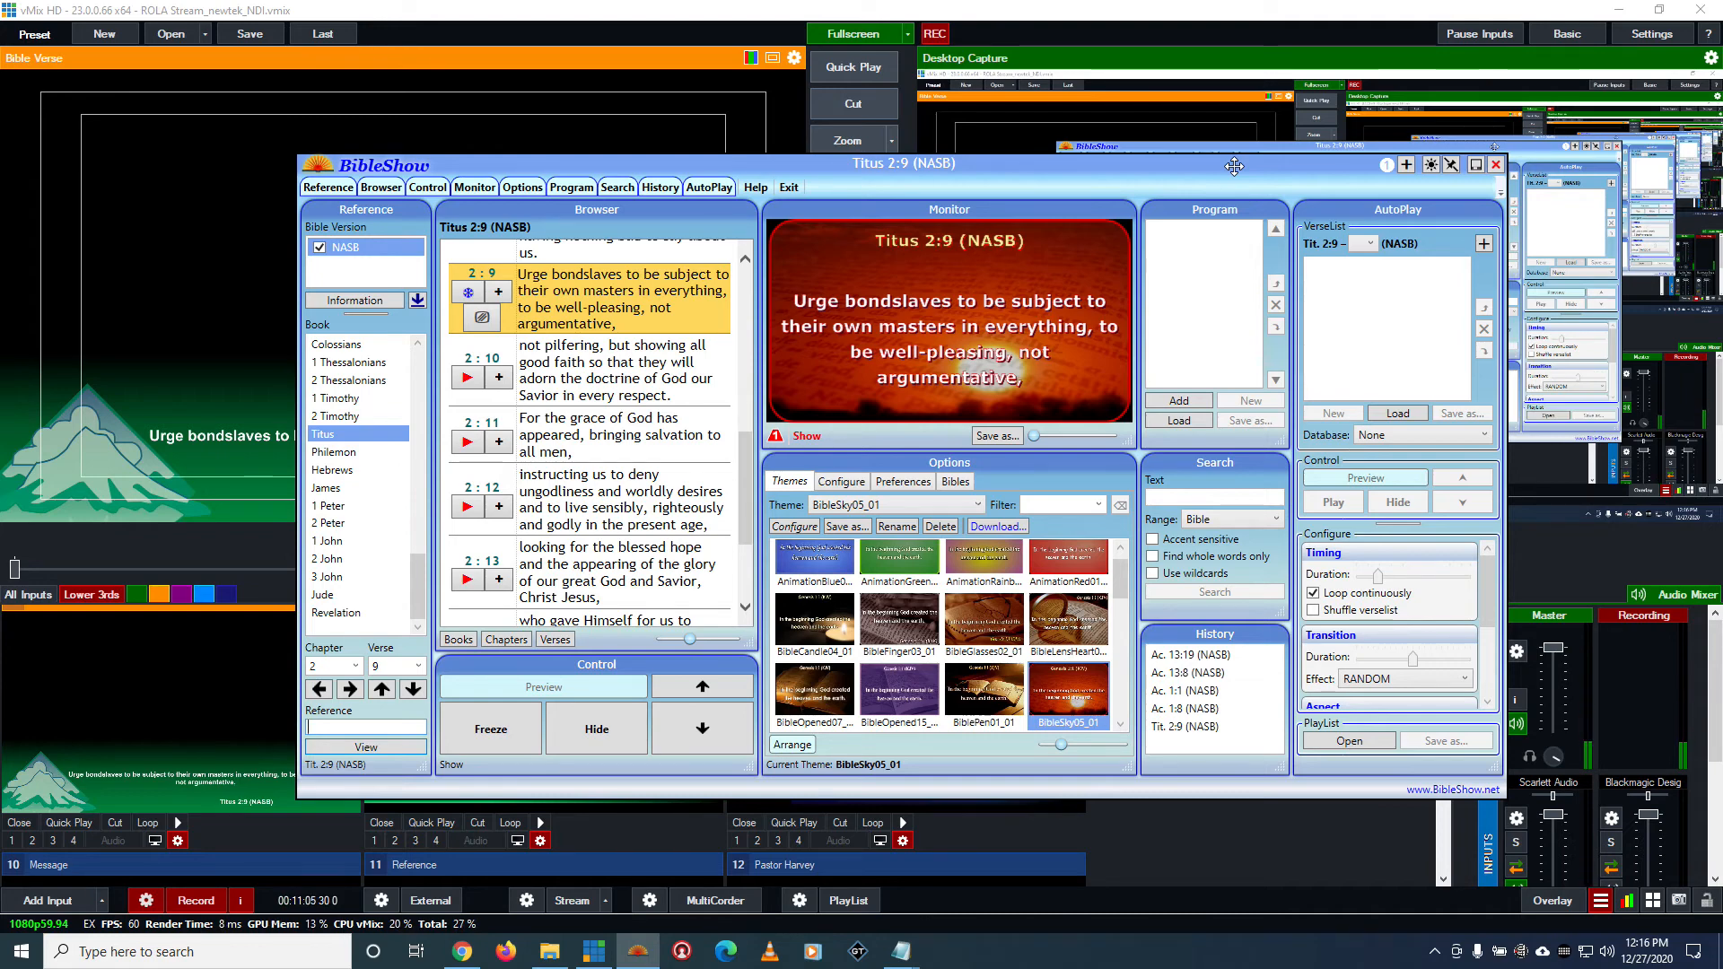
left_click(1092, 842)
Send the Reference title to the preview, show it in overlay 2 and take it off again
scroll(1158, 810, "down", 6)
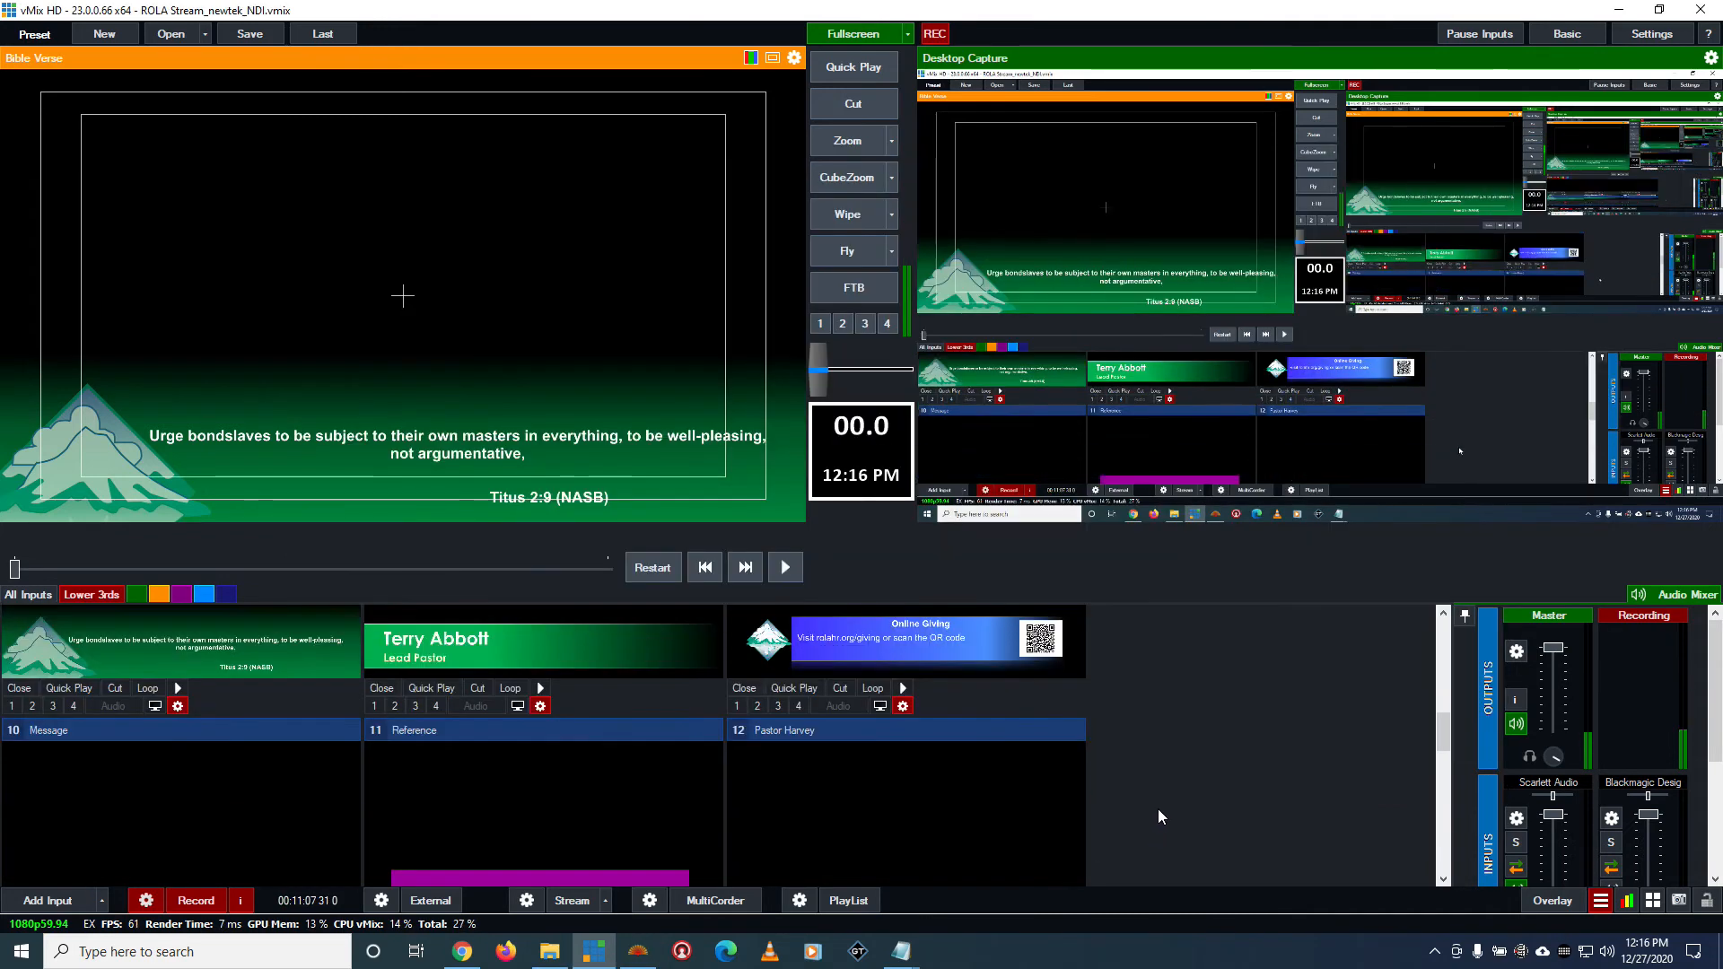
scroll(1158, 810, "up", 2)
left_click(530, 798)
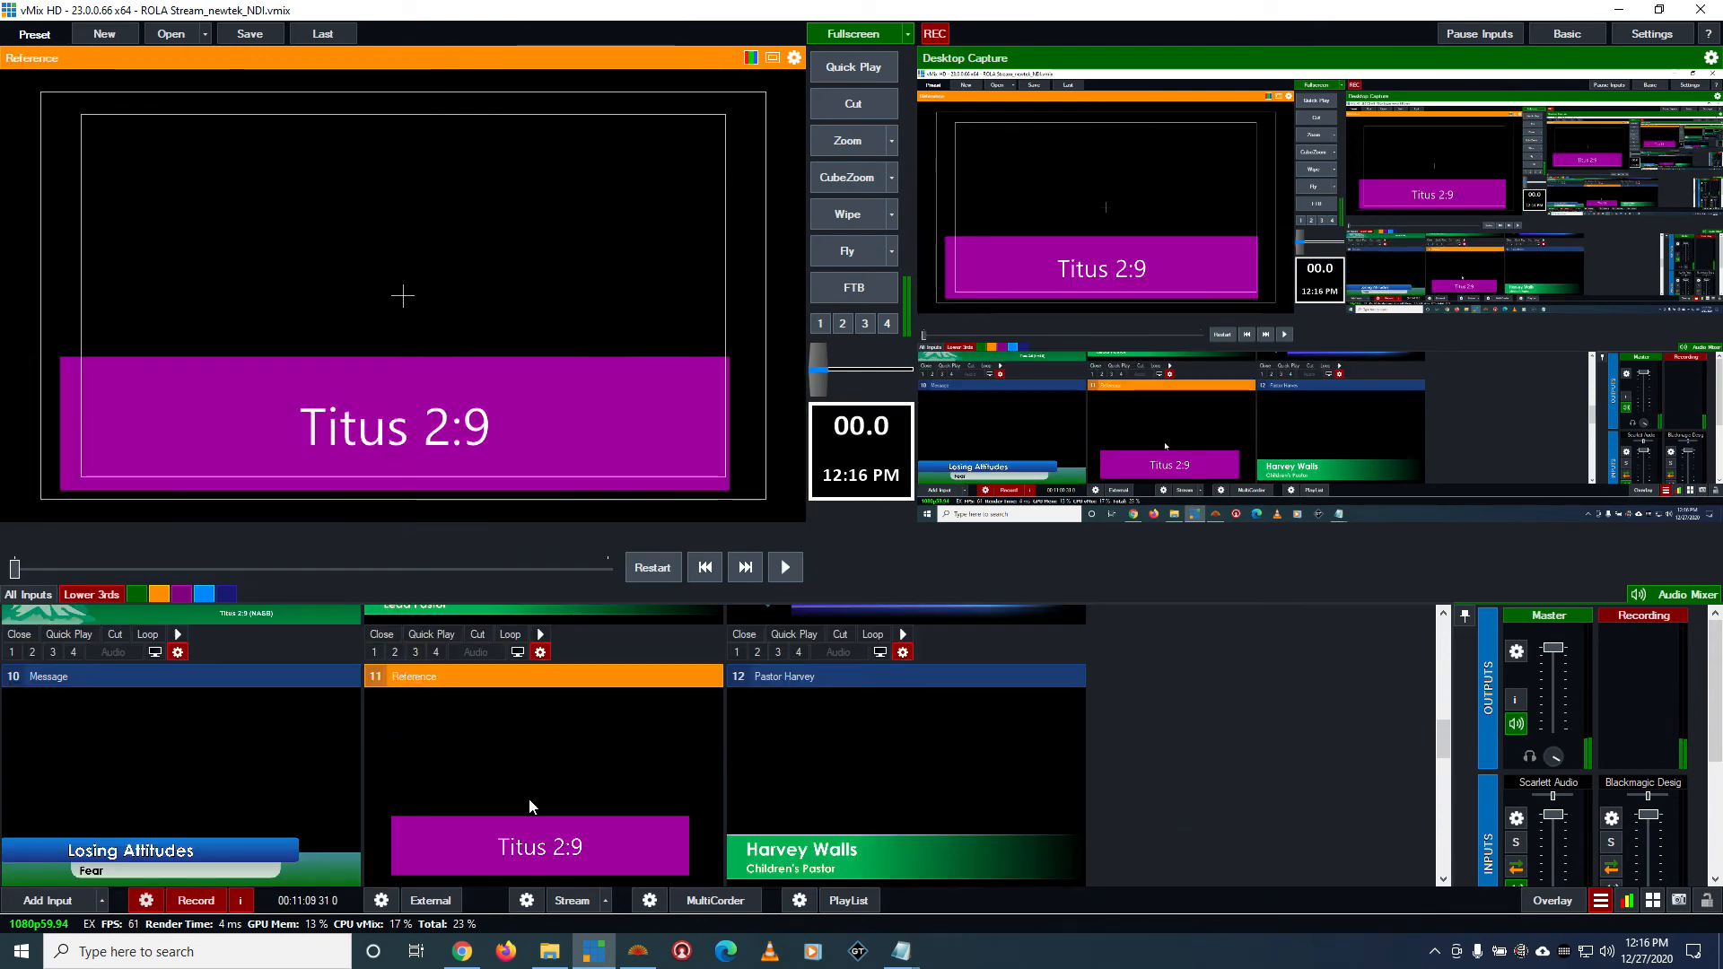
scroll(530, 770, "down", 1)
scroll(529, 779, "down", 1)
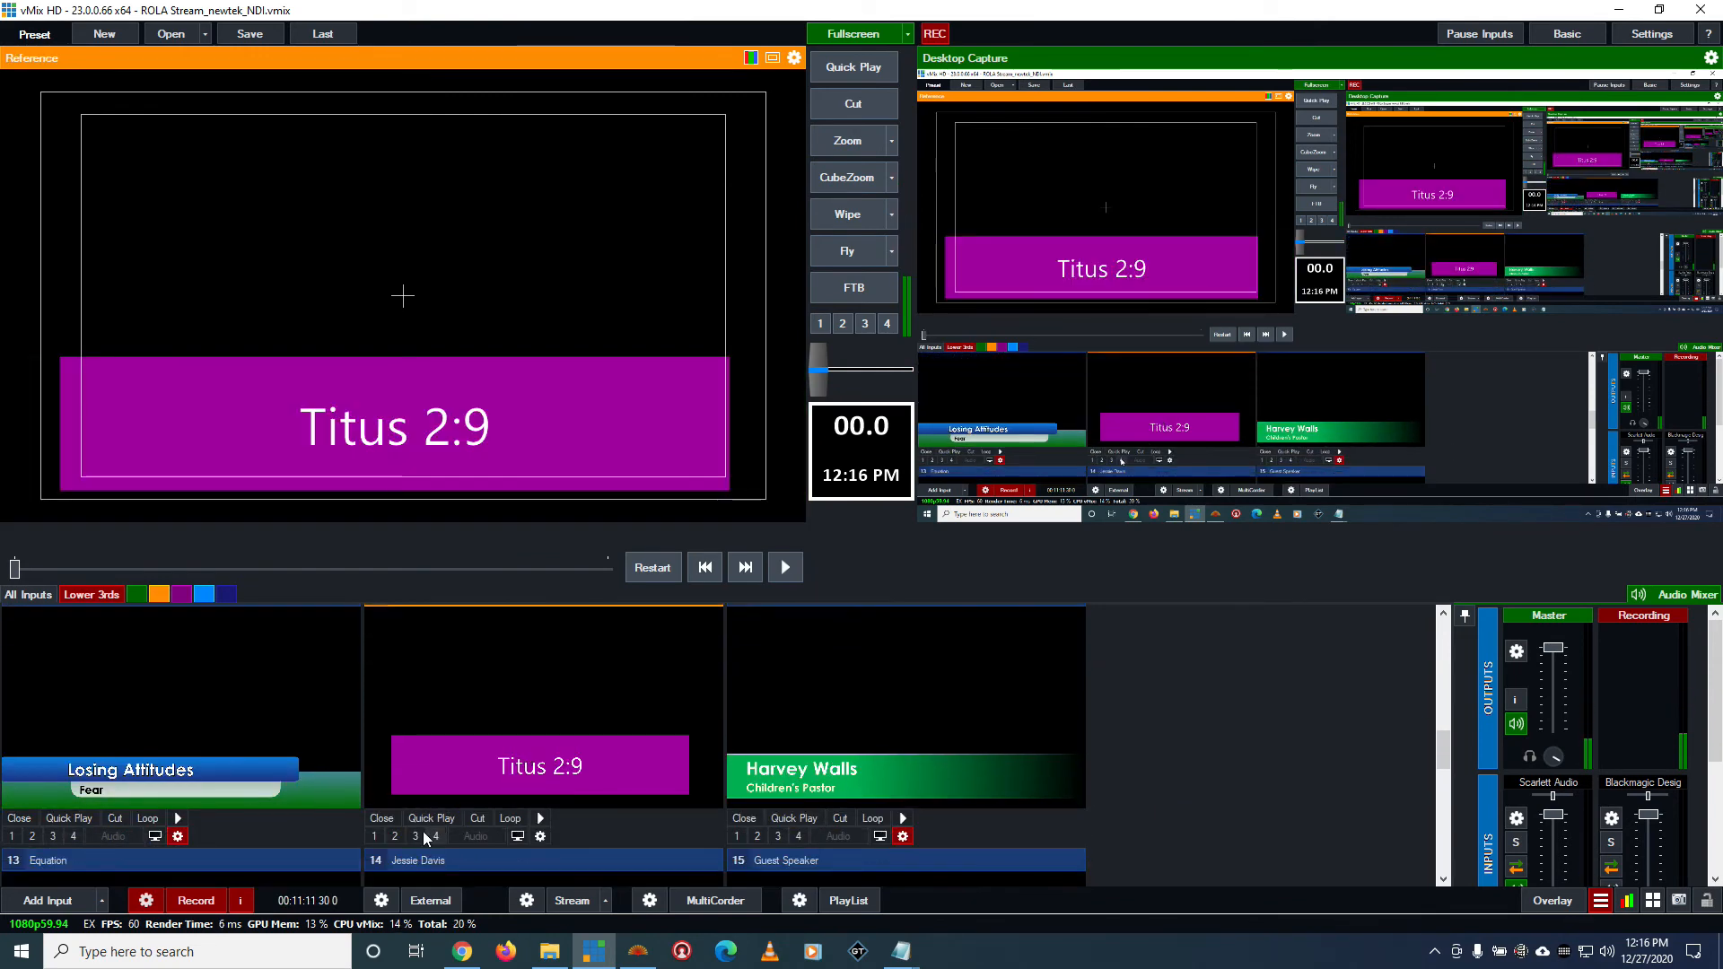
left_click(401, 834)
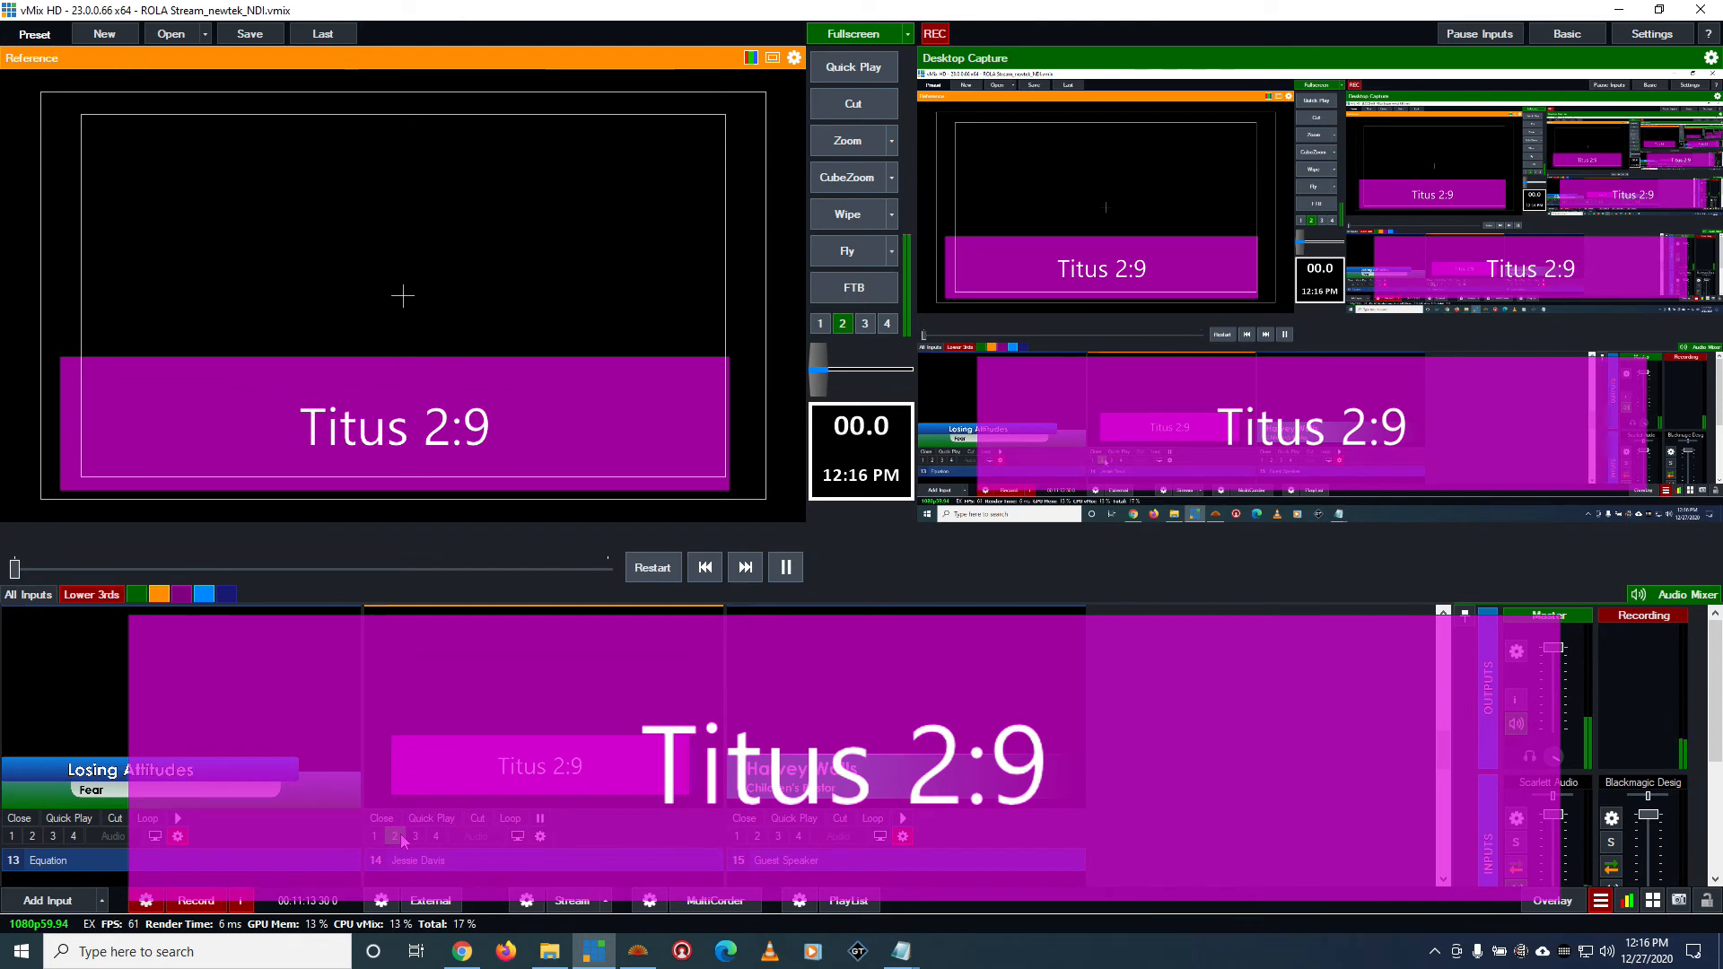
left_click(400, 835)
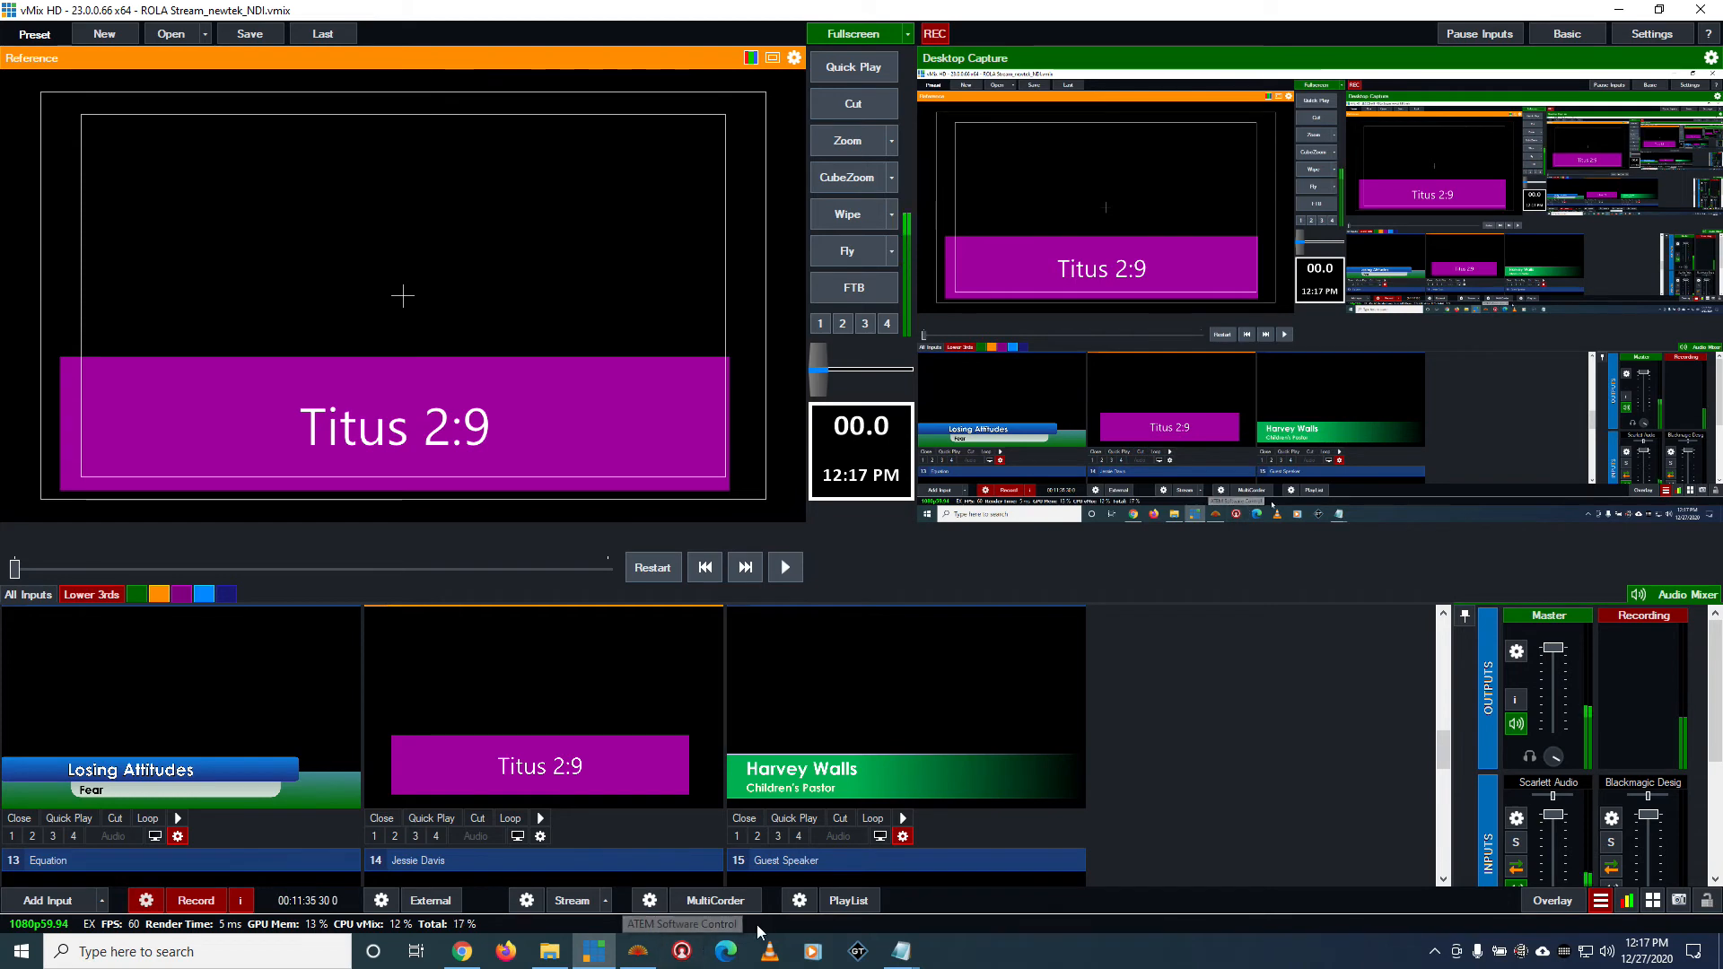
Switch to BibleShow and launch a second application instance
scroll(179, 761, "up", 2)
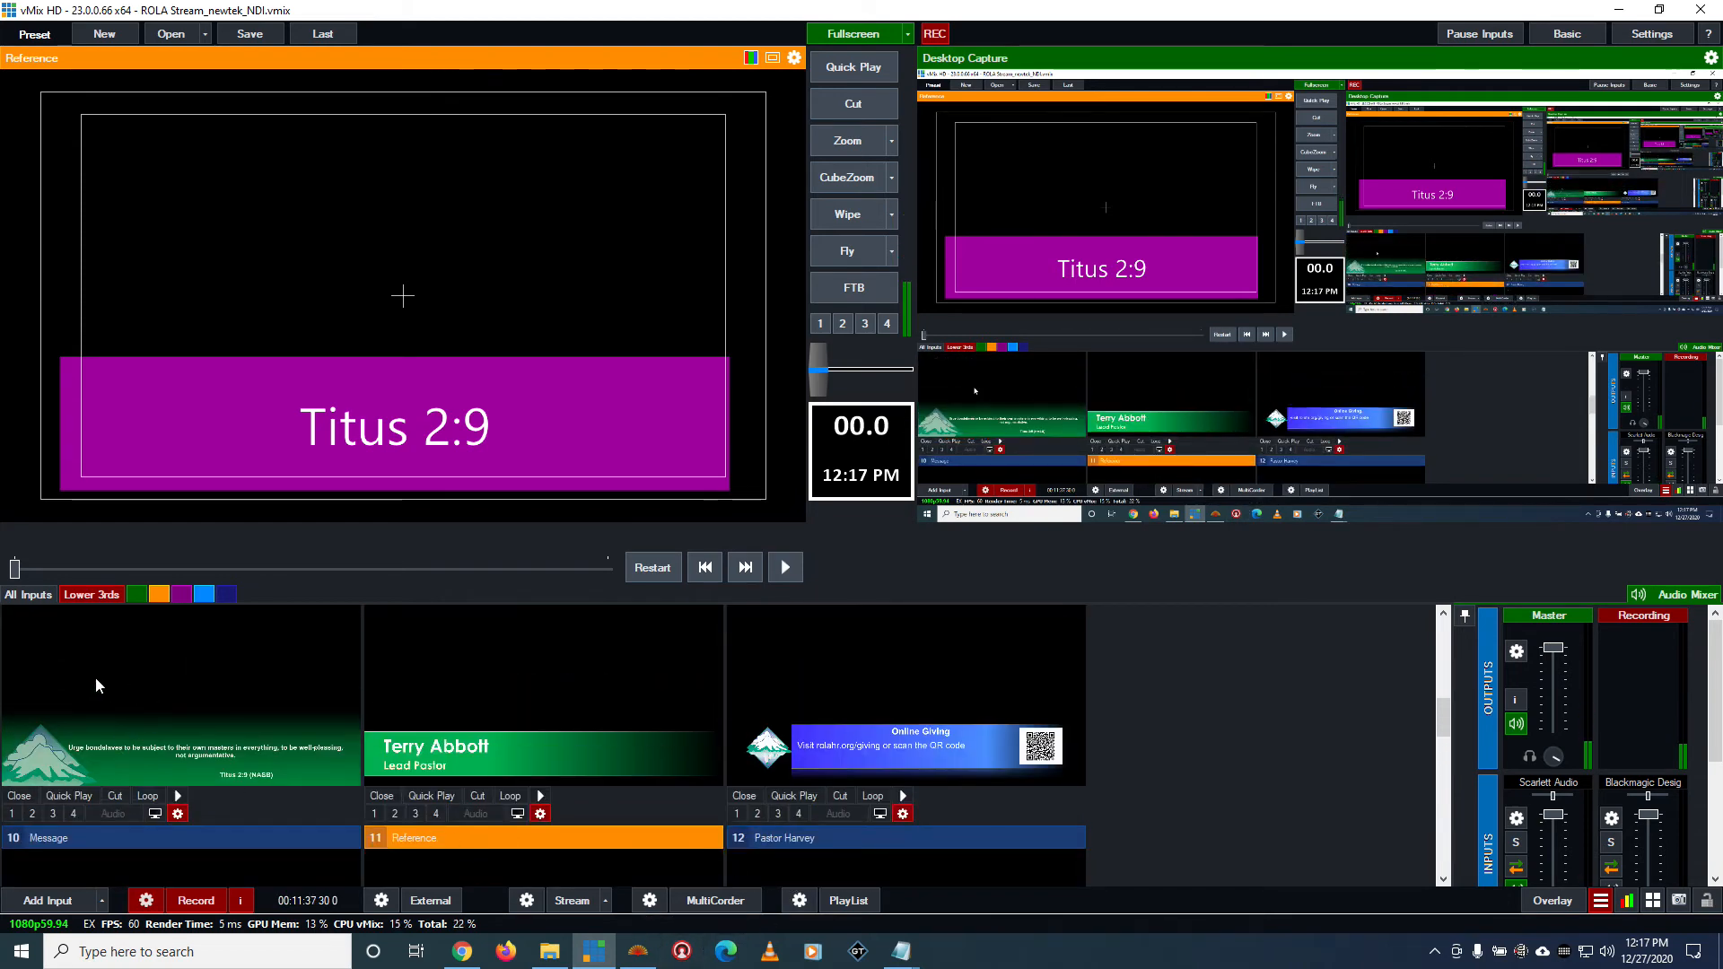
scroll(359, 772, "down", 2)
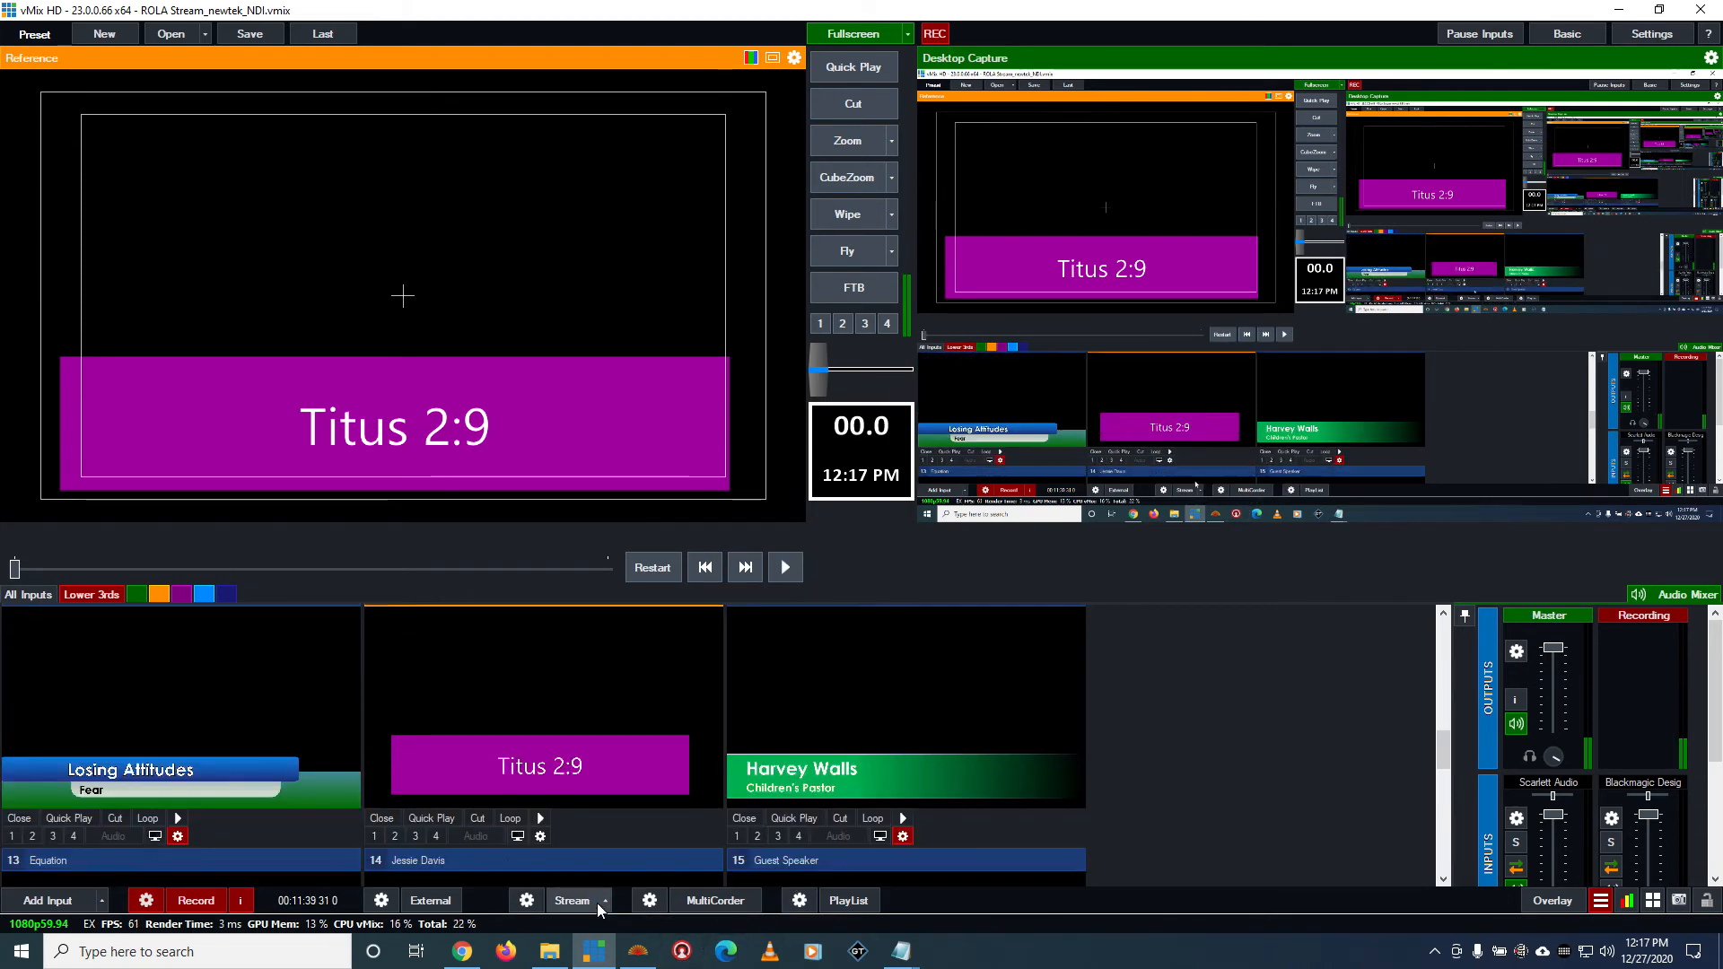
left_click(639, 952)
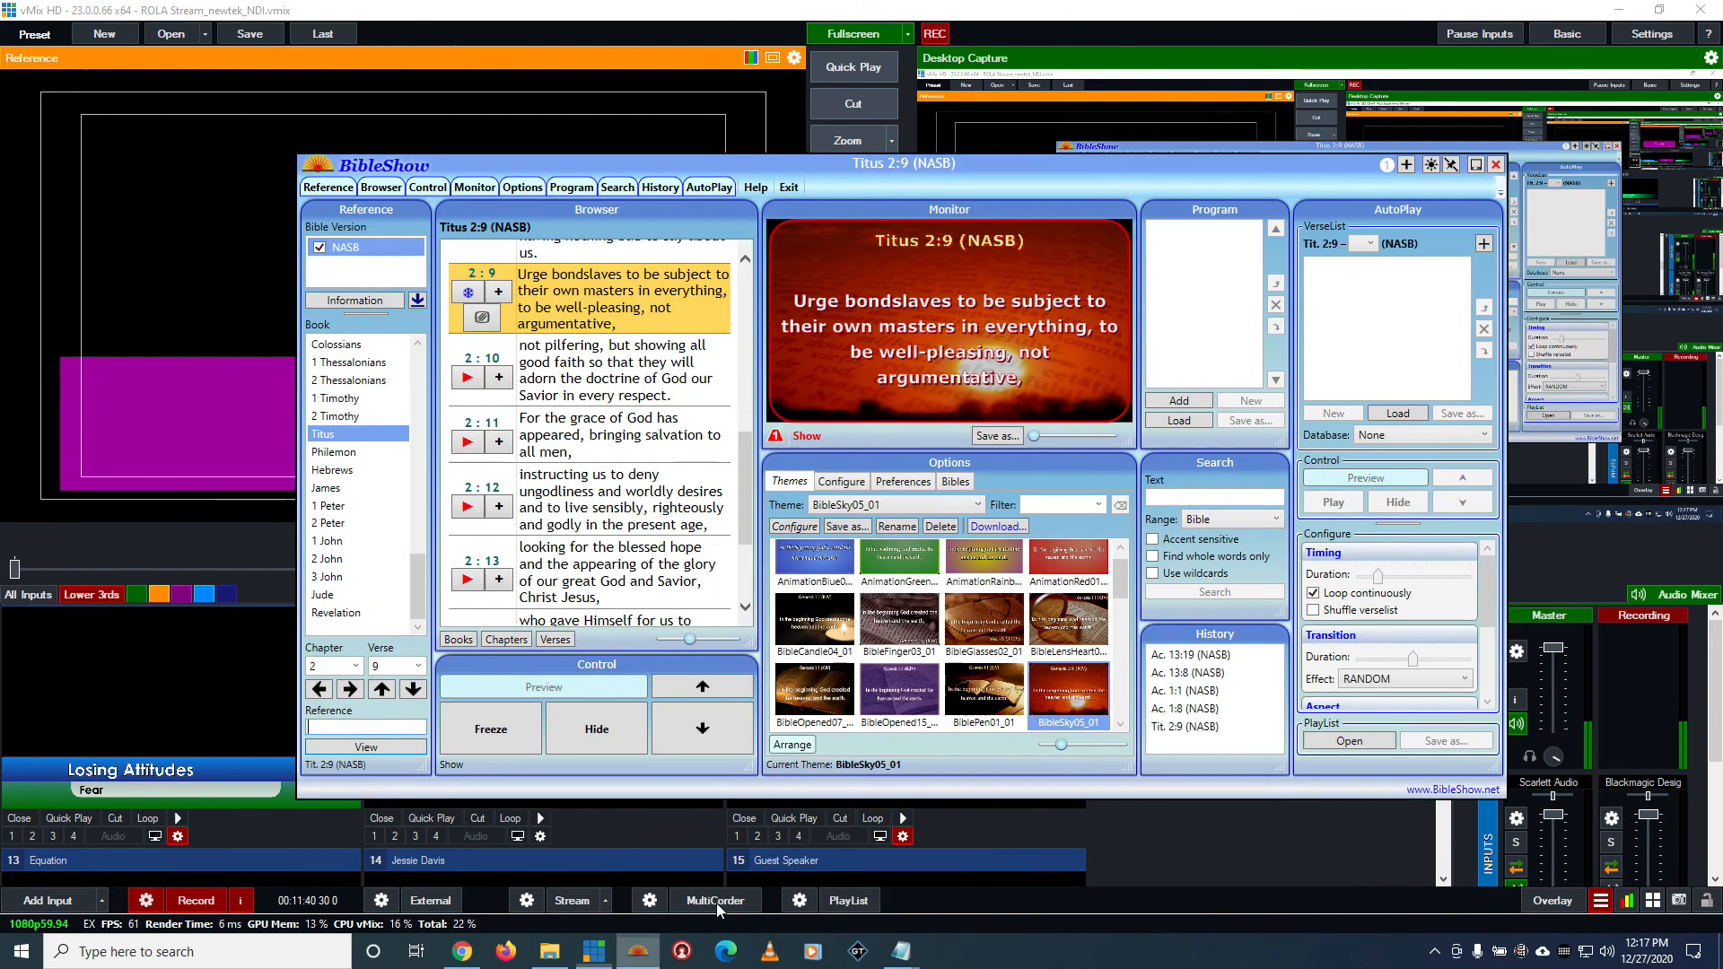
left_click(1406, 165)
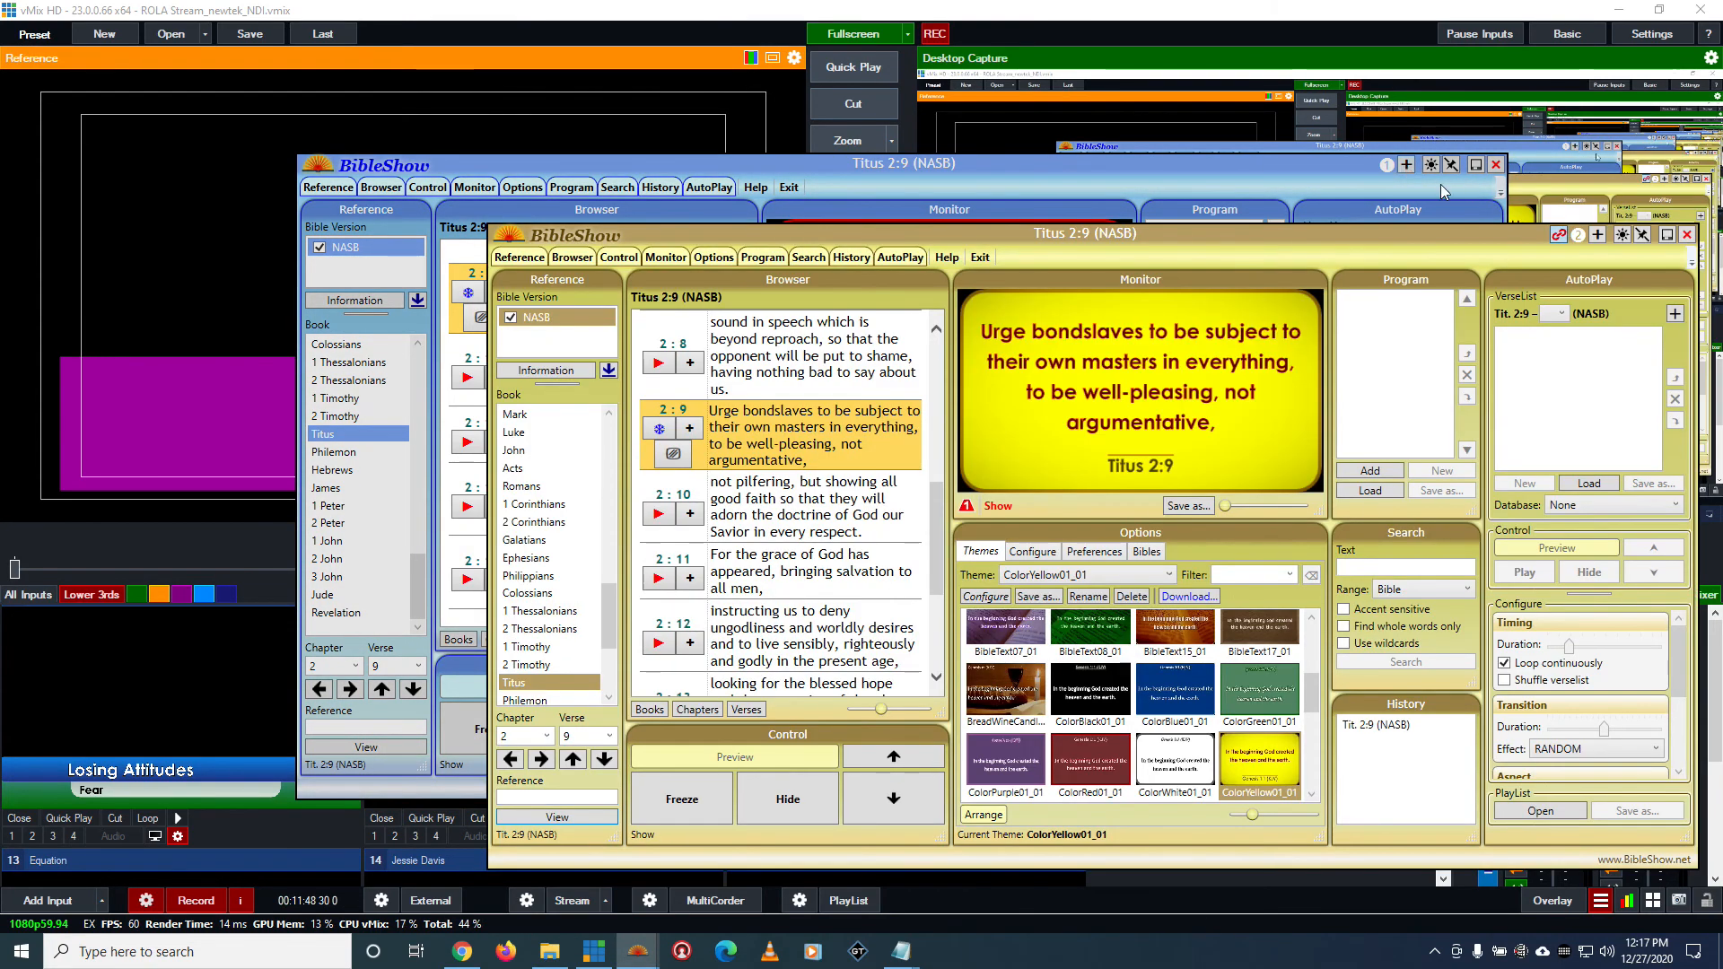
Arrange the two BibleShow windows so the monitors of both instances can be seen together
left_click_drag(1424, 234, 1232, 203)
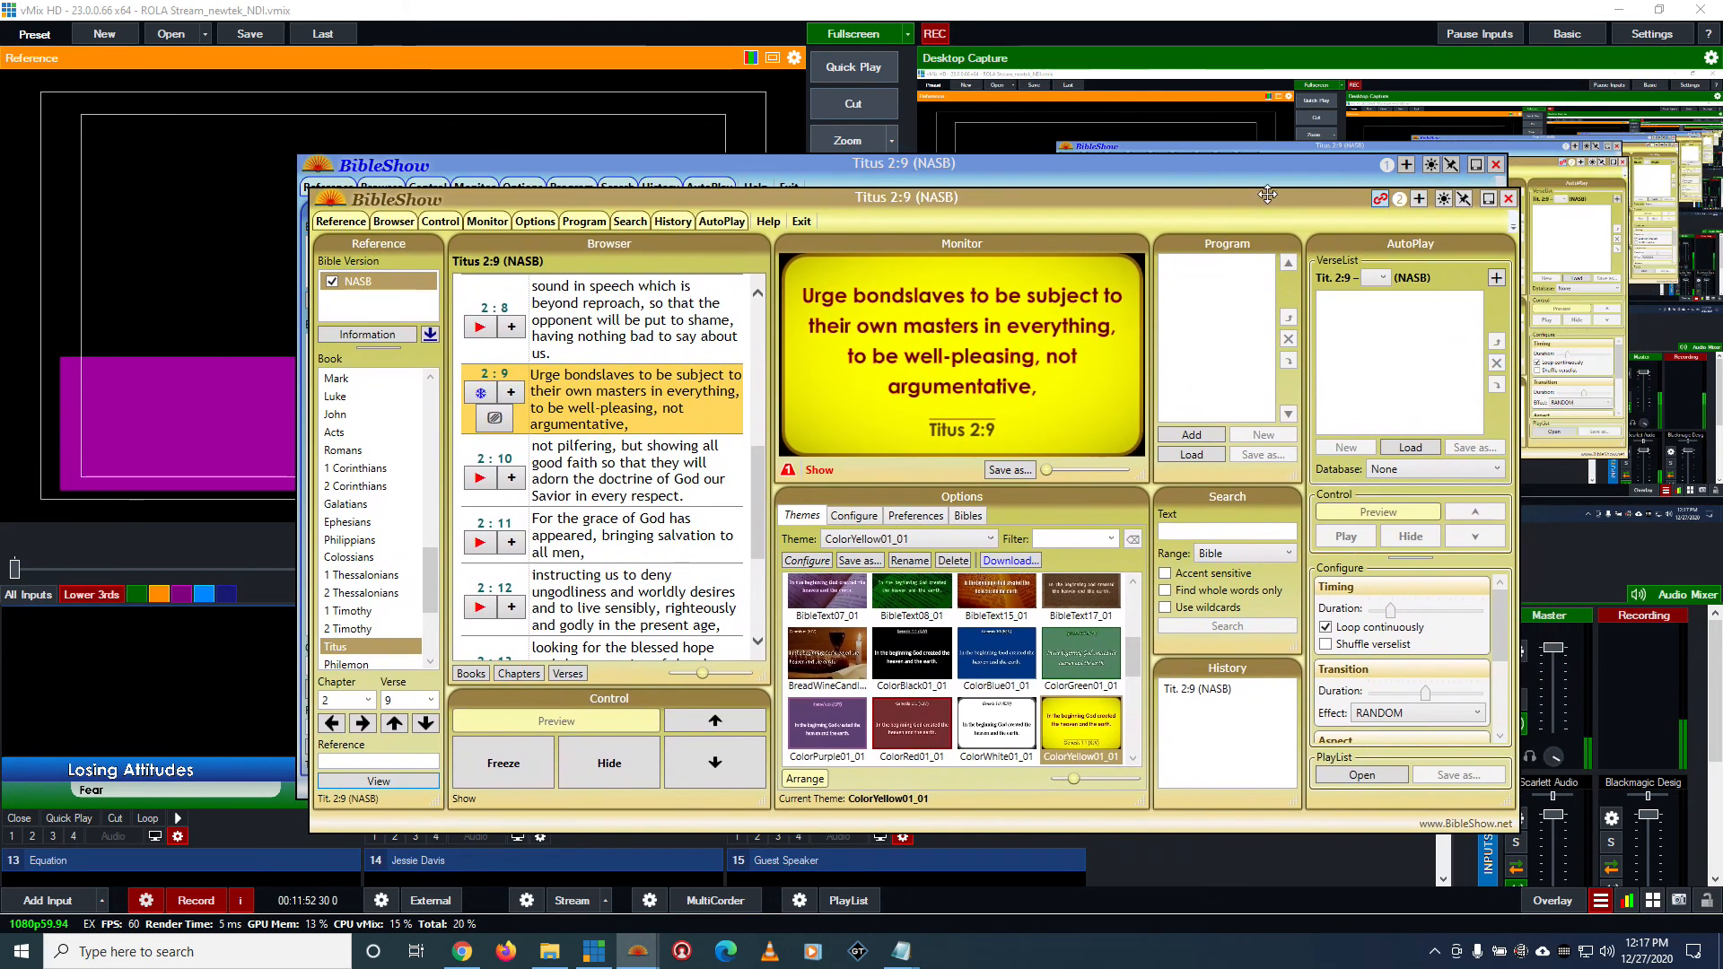
left_click(1384, 202)
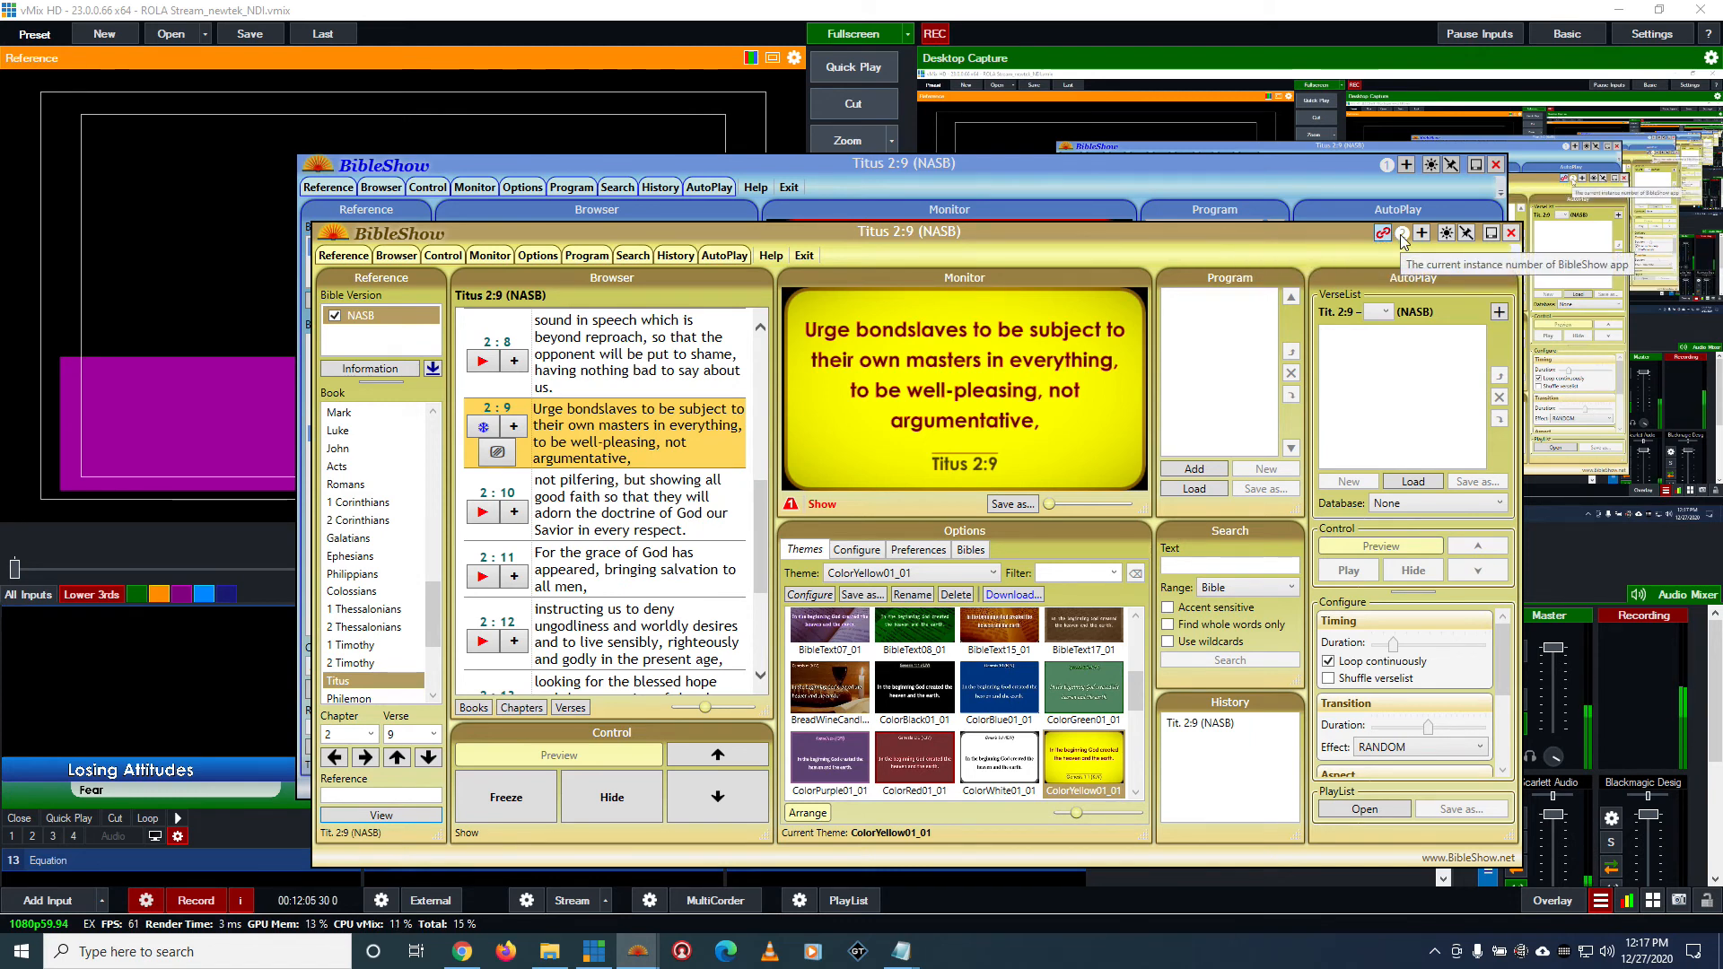
left_click(1403, 236)
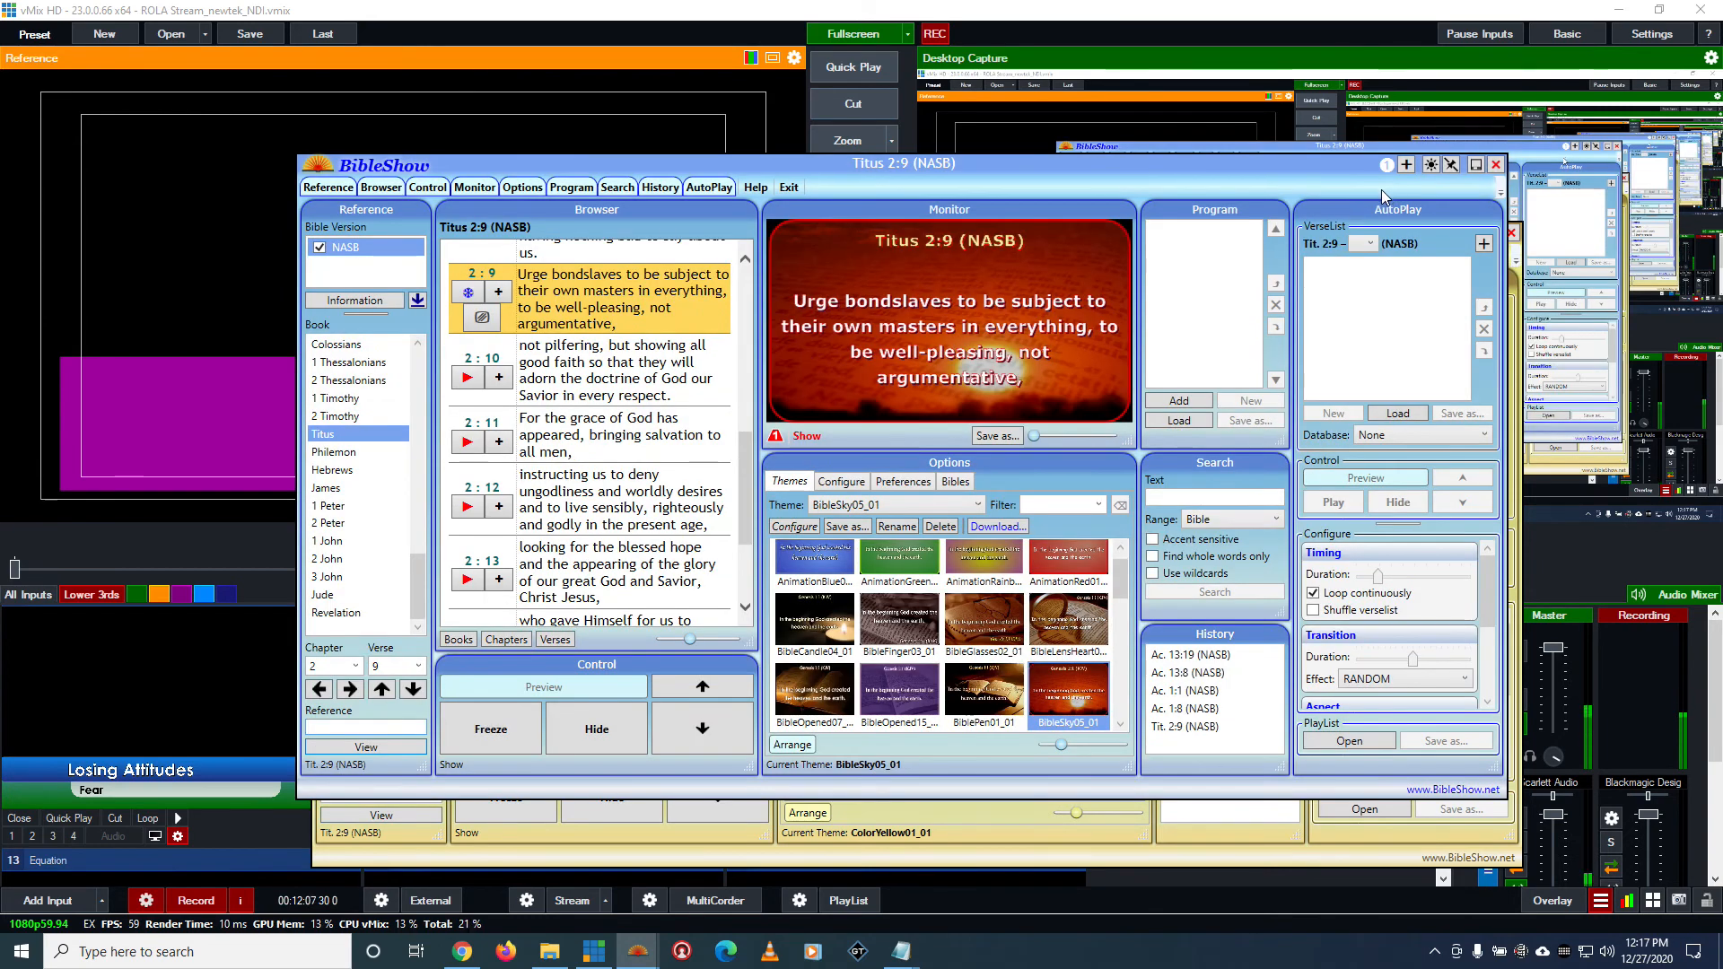
left_click_drag(1026, 169, 1177, 606)
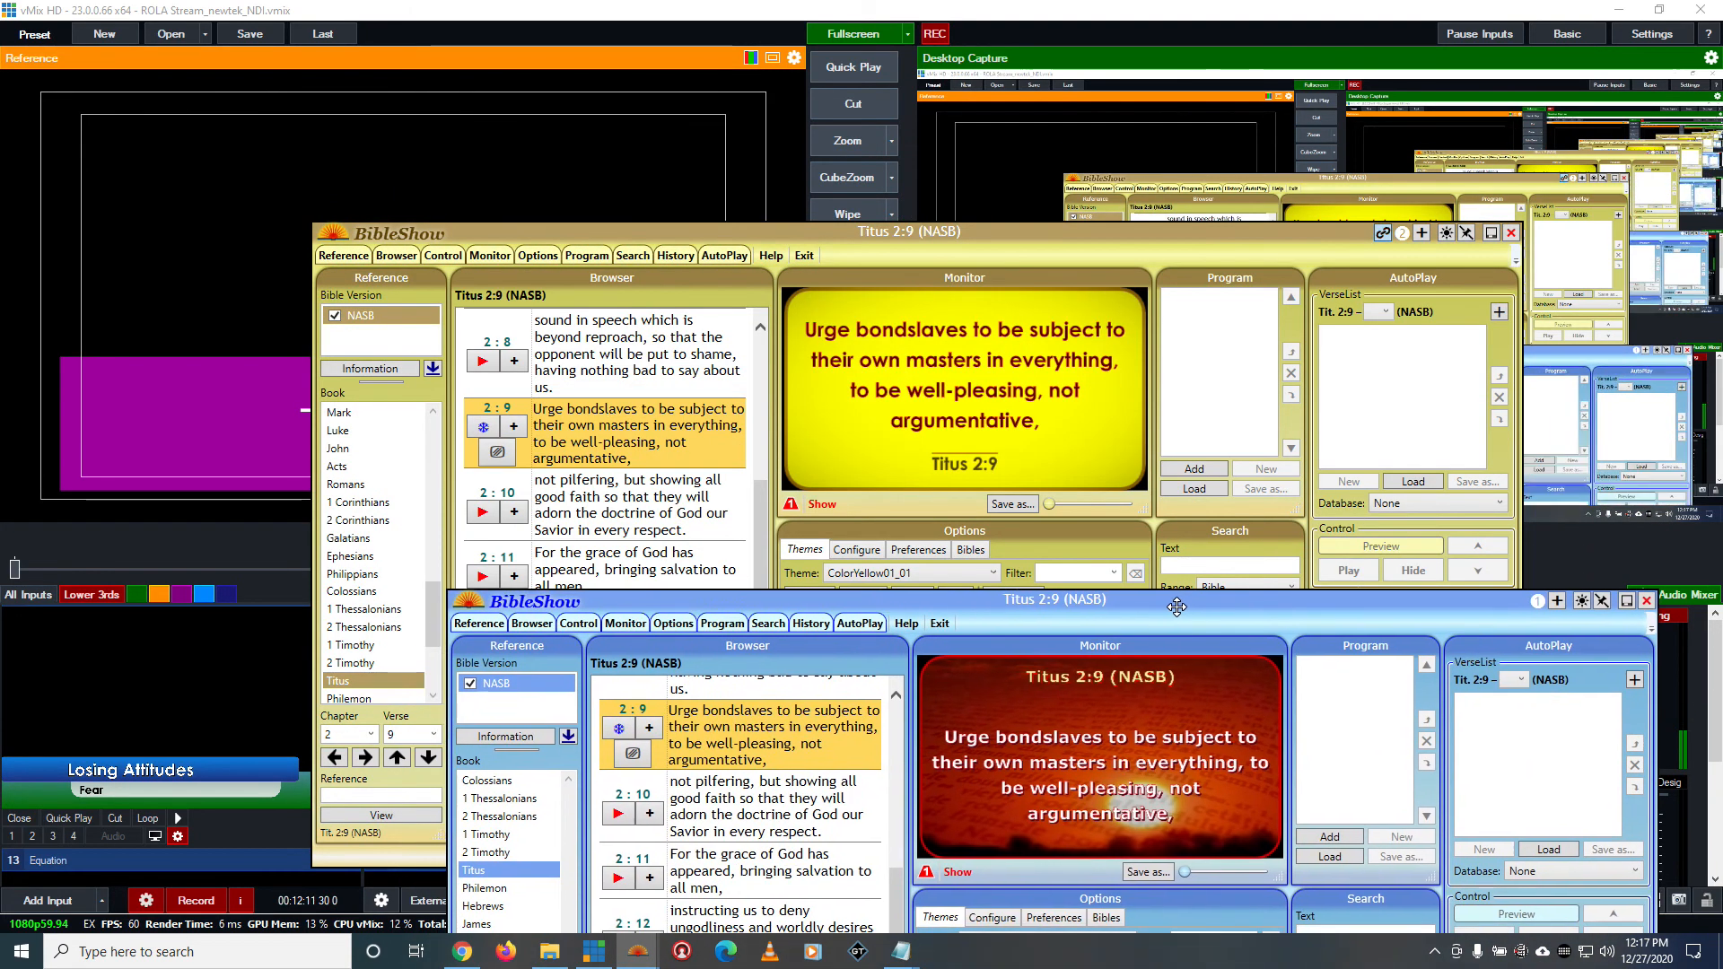
Look up Daniel 5:12 in the blue BibleShow instance and show the verse live
scroll(814, 841, "down", 3)
scroll(814, 841, "down", 1)
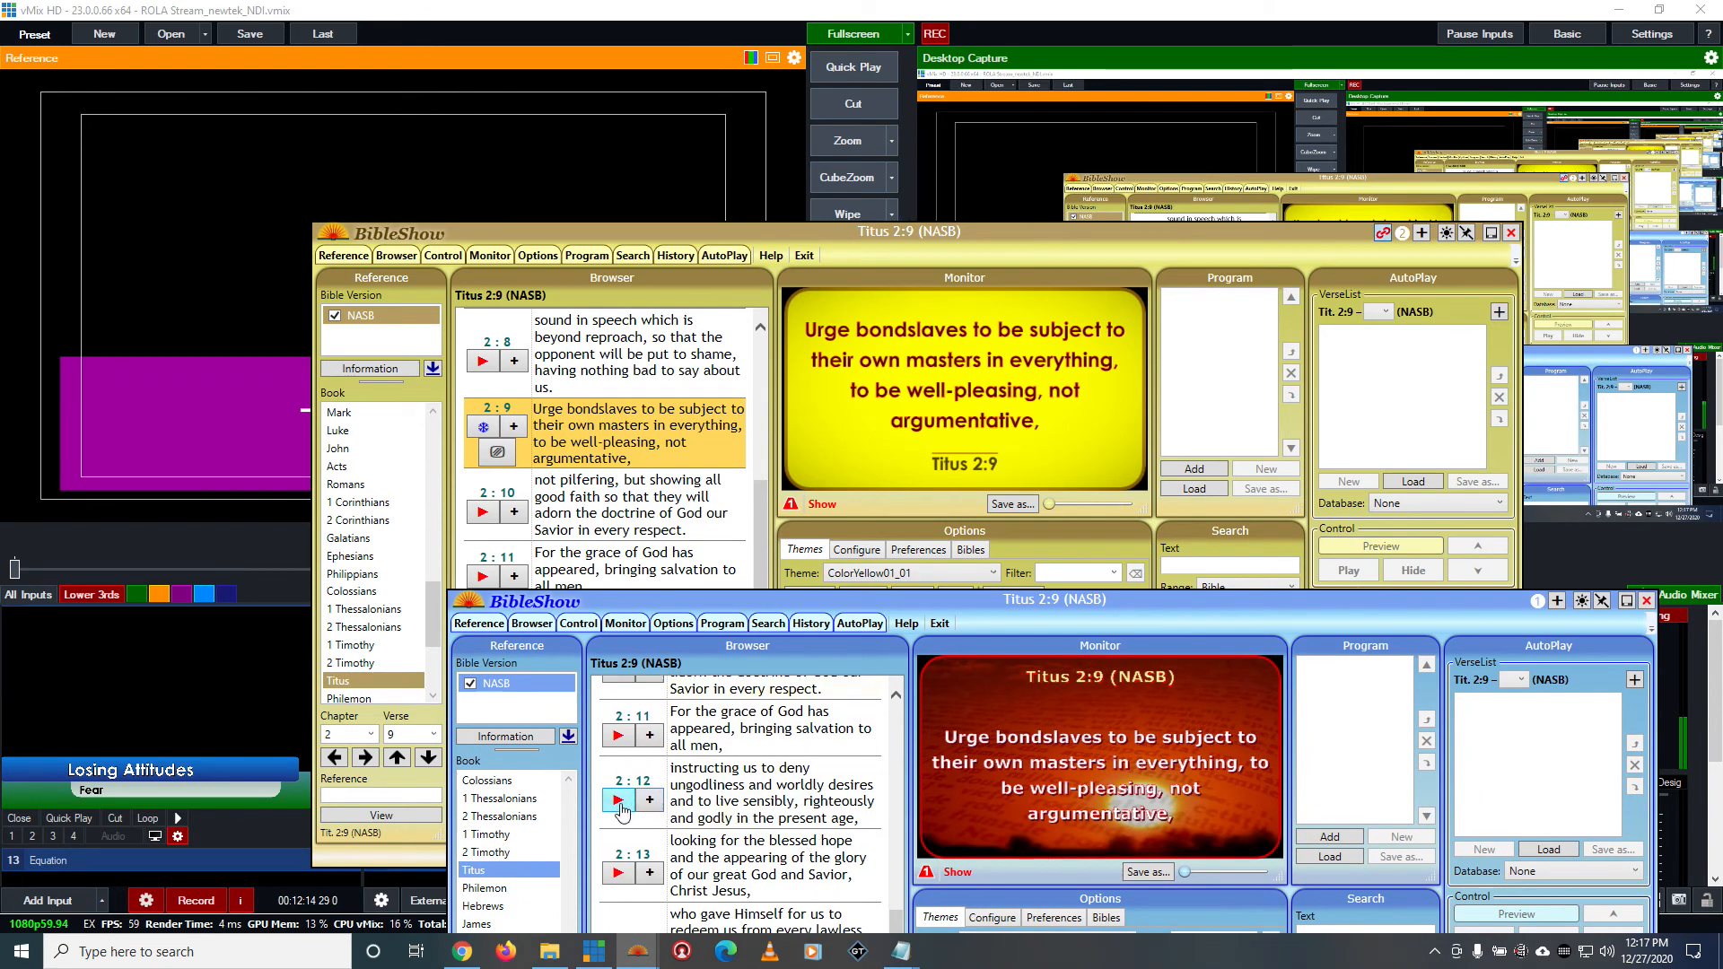
scroll(674, 792, "down", 1)
scroll(519, 859, "up", 6)
scroll(519, 864, "up", 2)
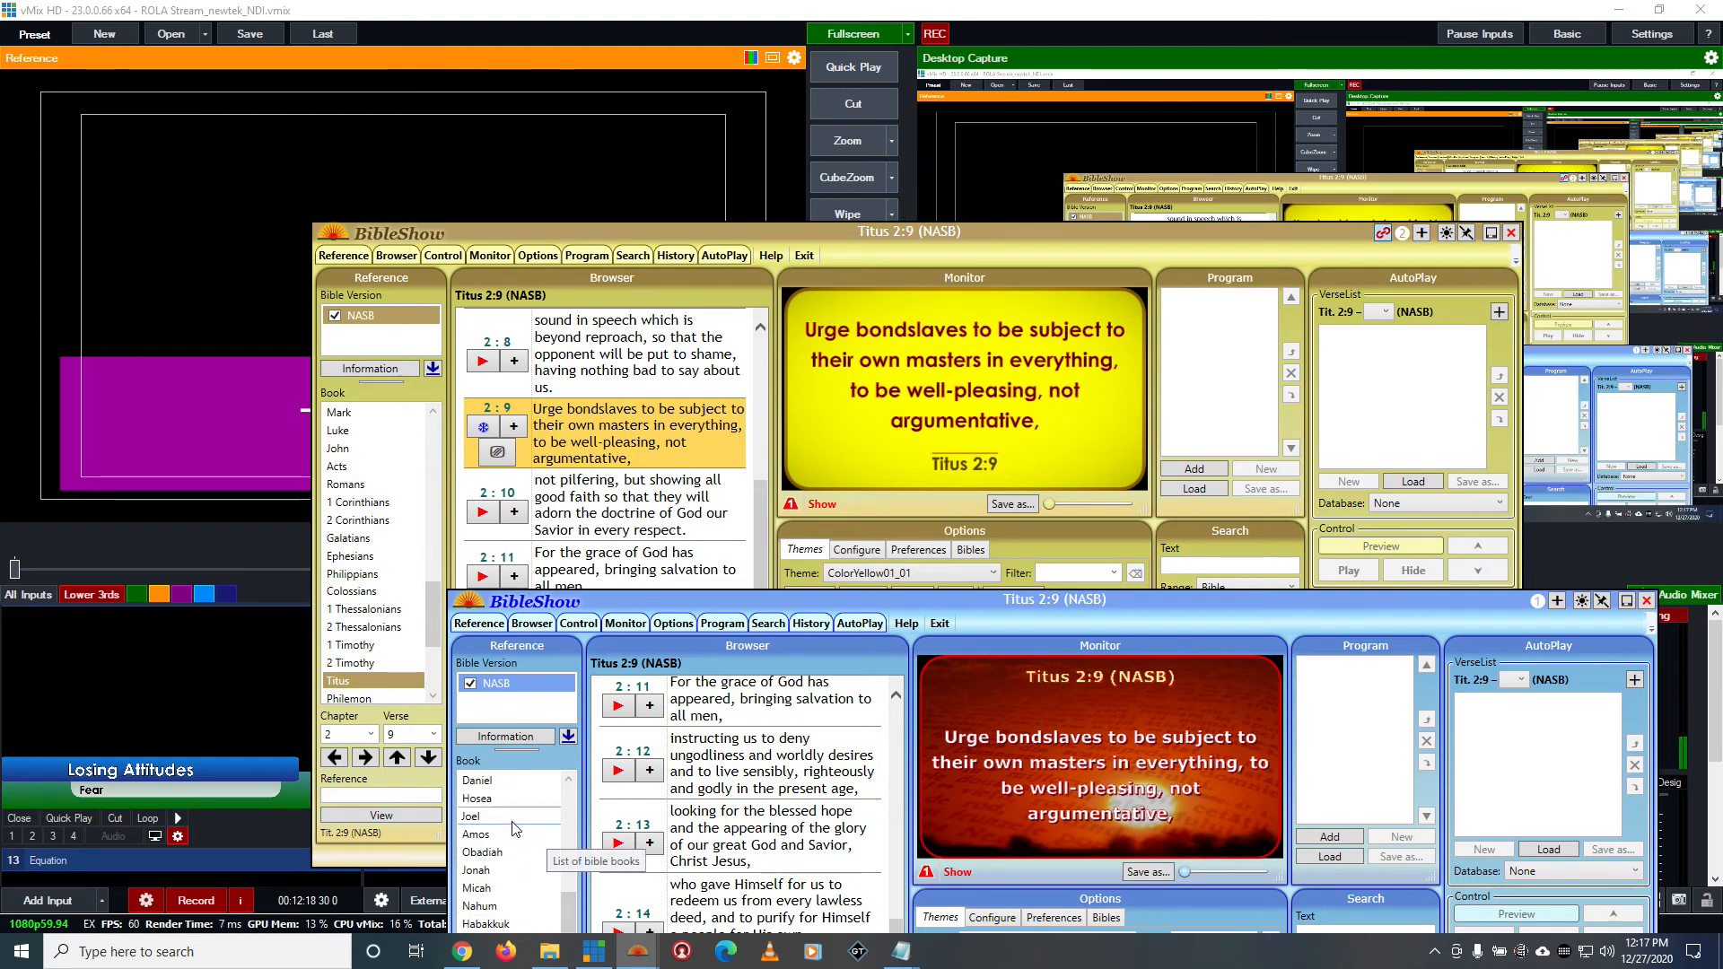
left_click(489, 780)
left_click(766, 722)
left_click(730, 746)
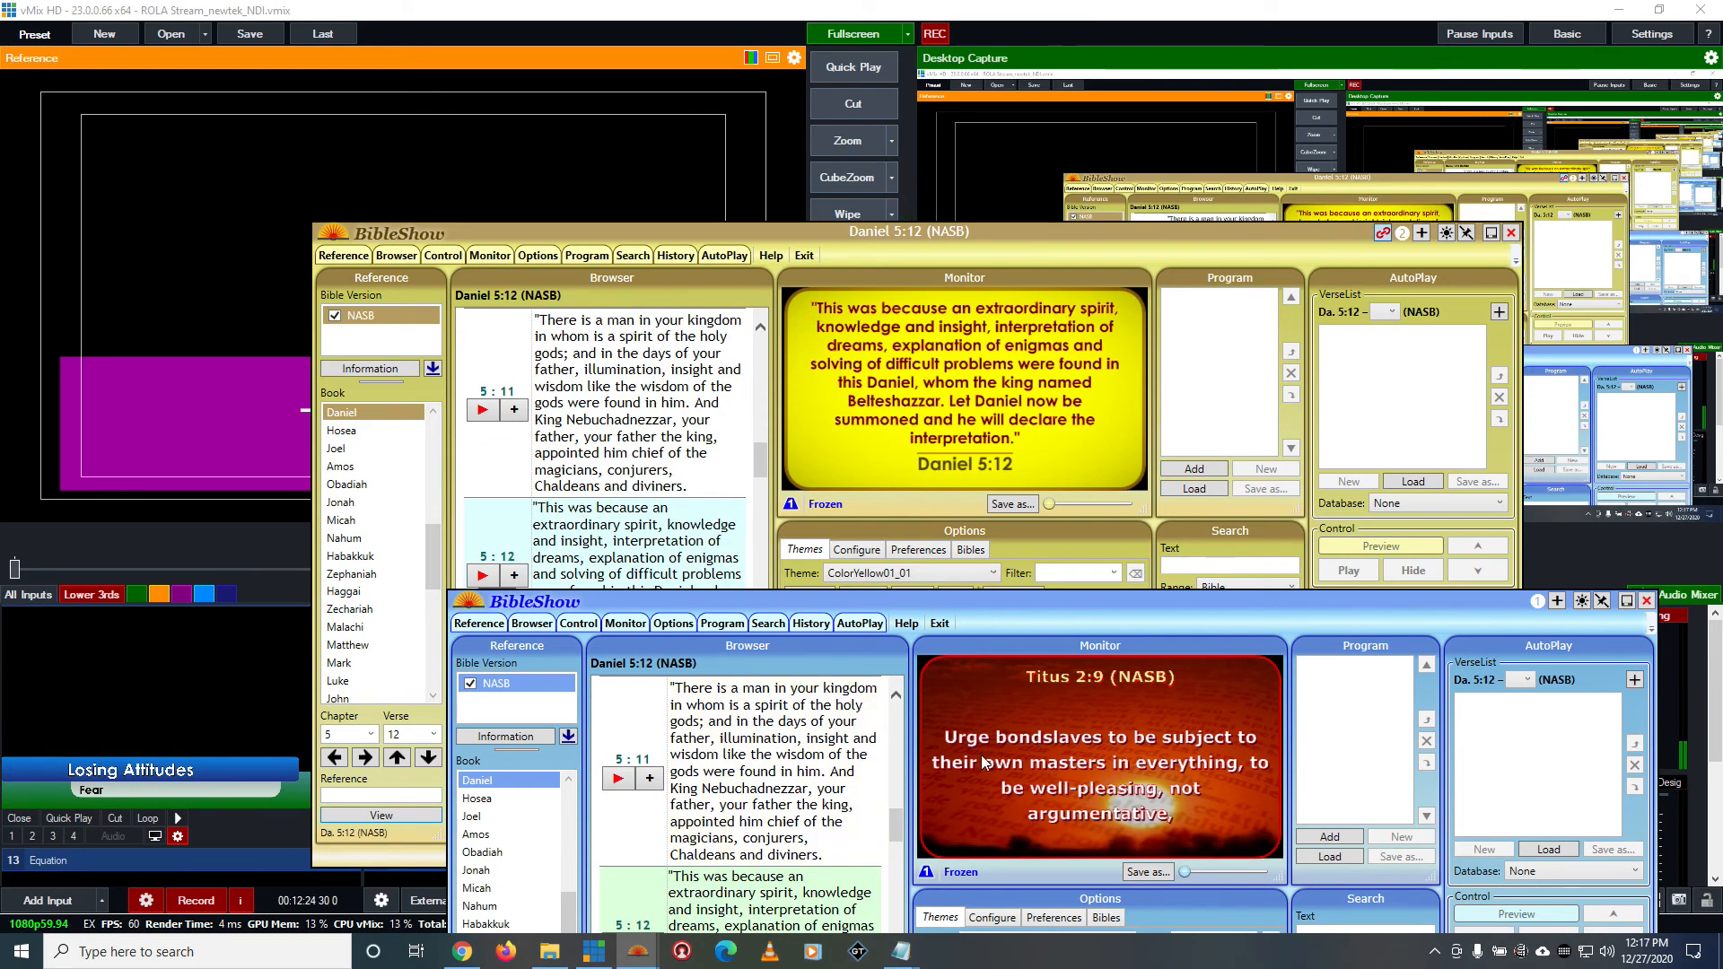
left_click_drag(1038, 600, 1045, 421)
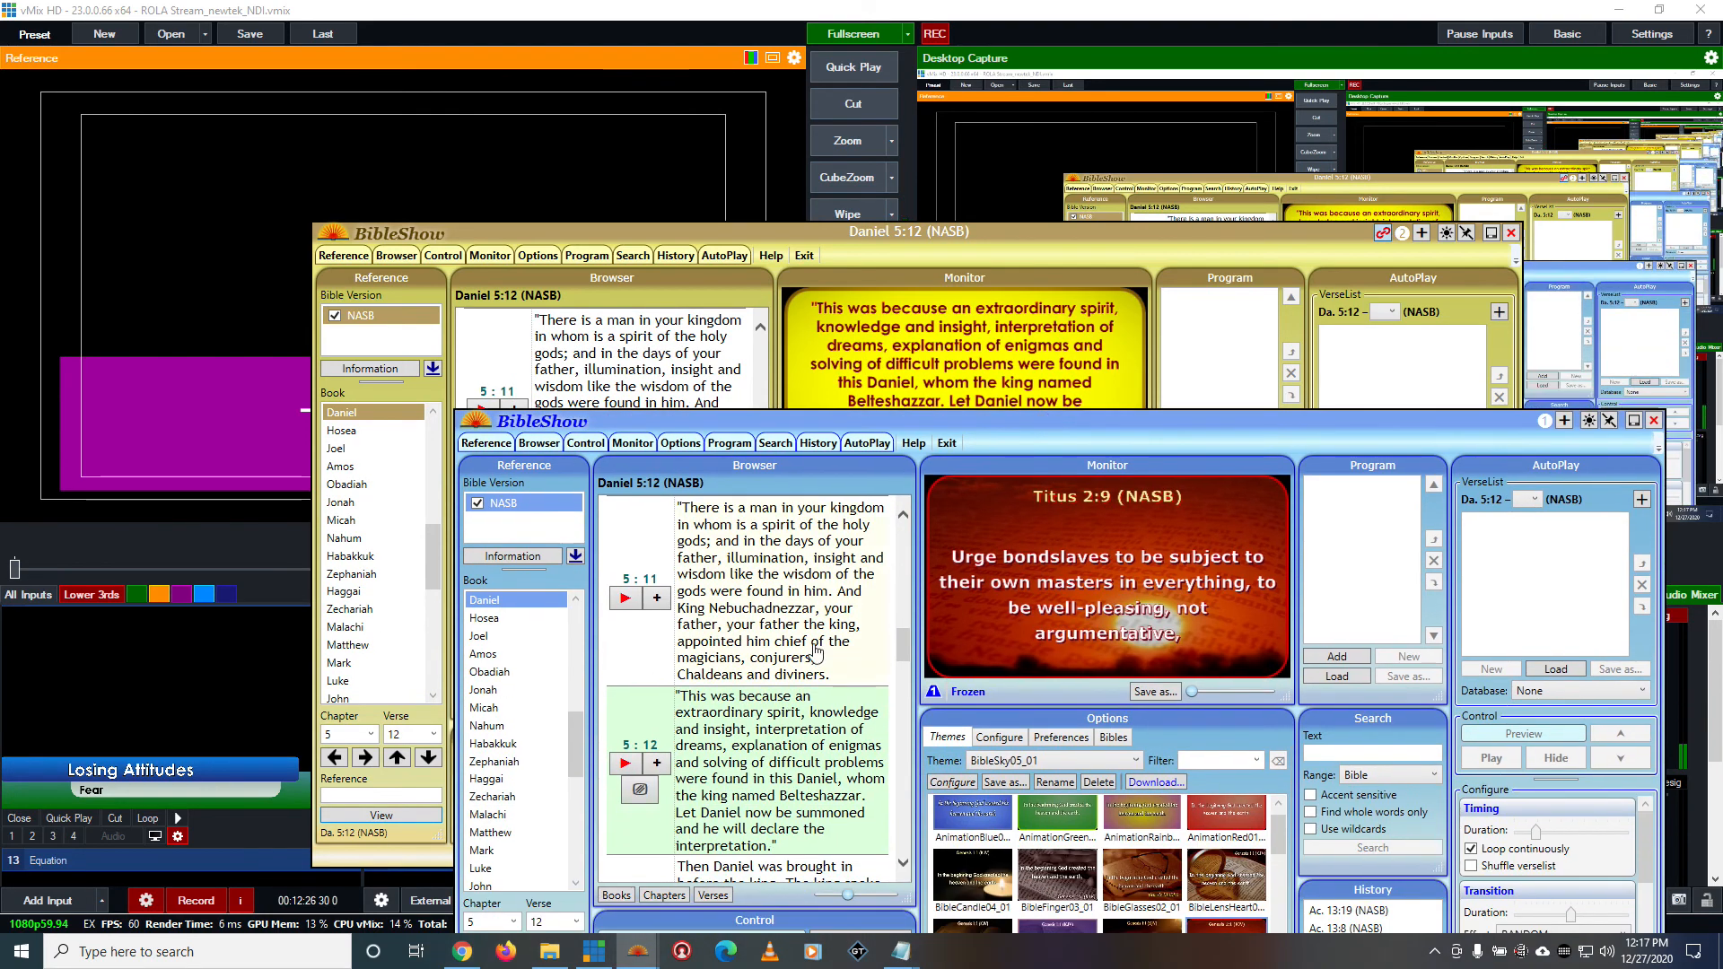
left_click(625, 763)
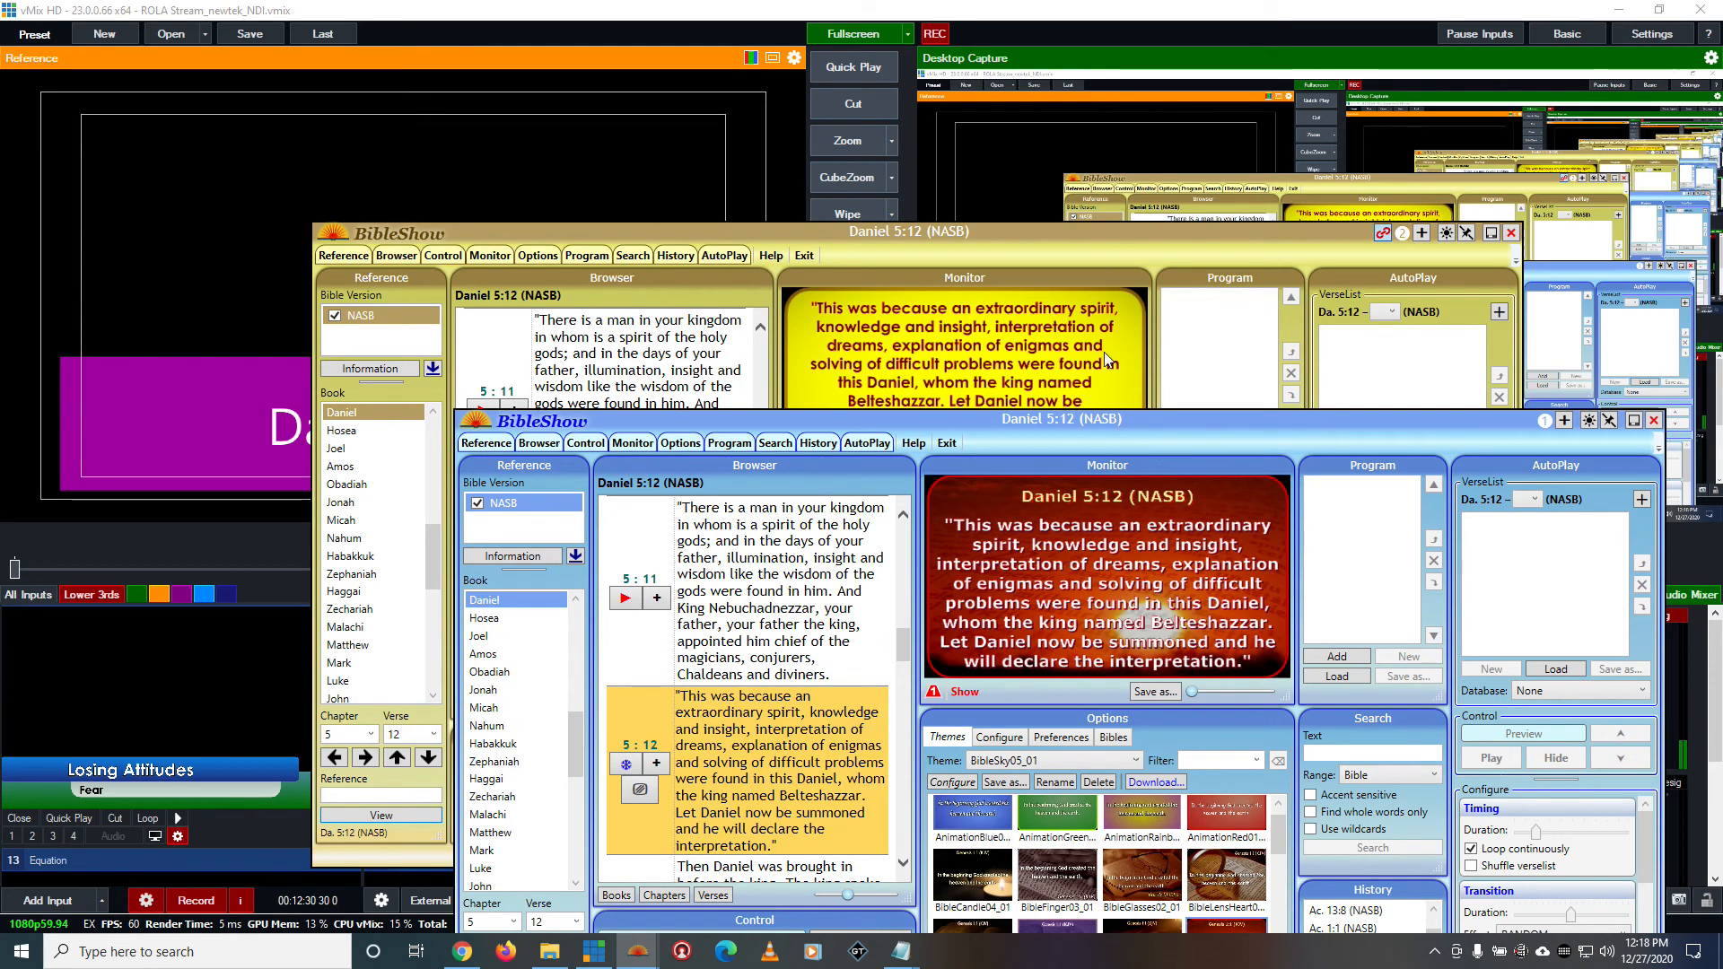
Select Jeremiah 23:24 in the blue BibleShow instance and show that verse live
left_click_drag(1084, 414, 1067, 156)
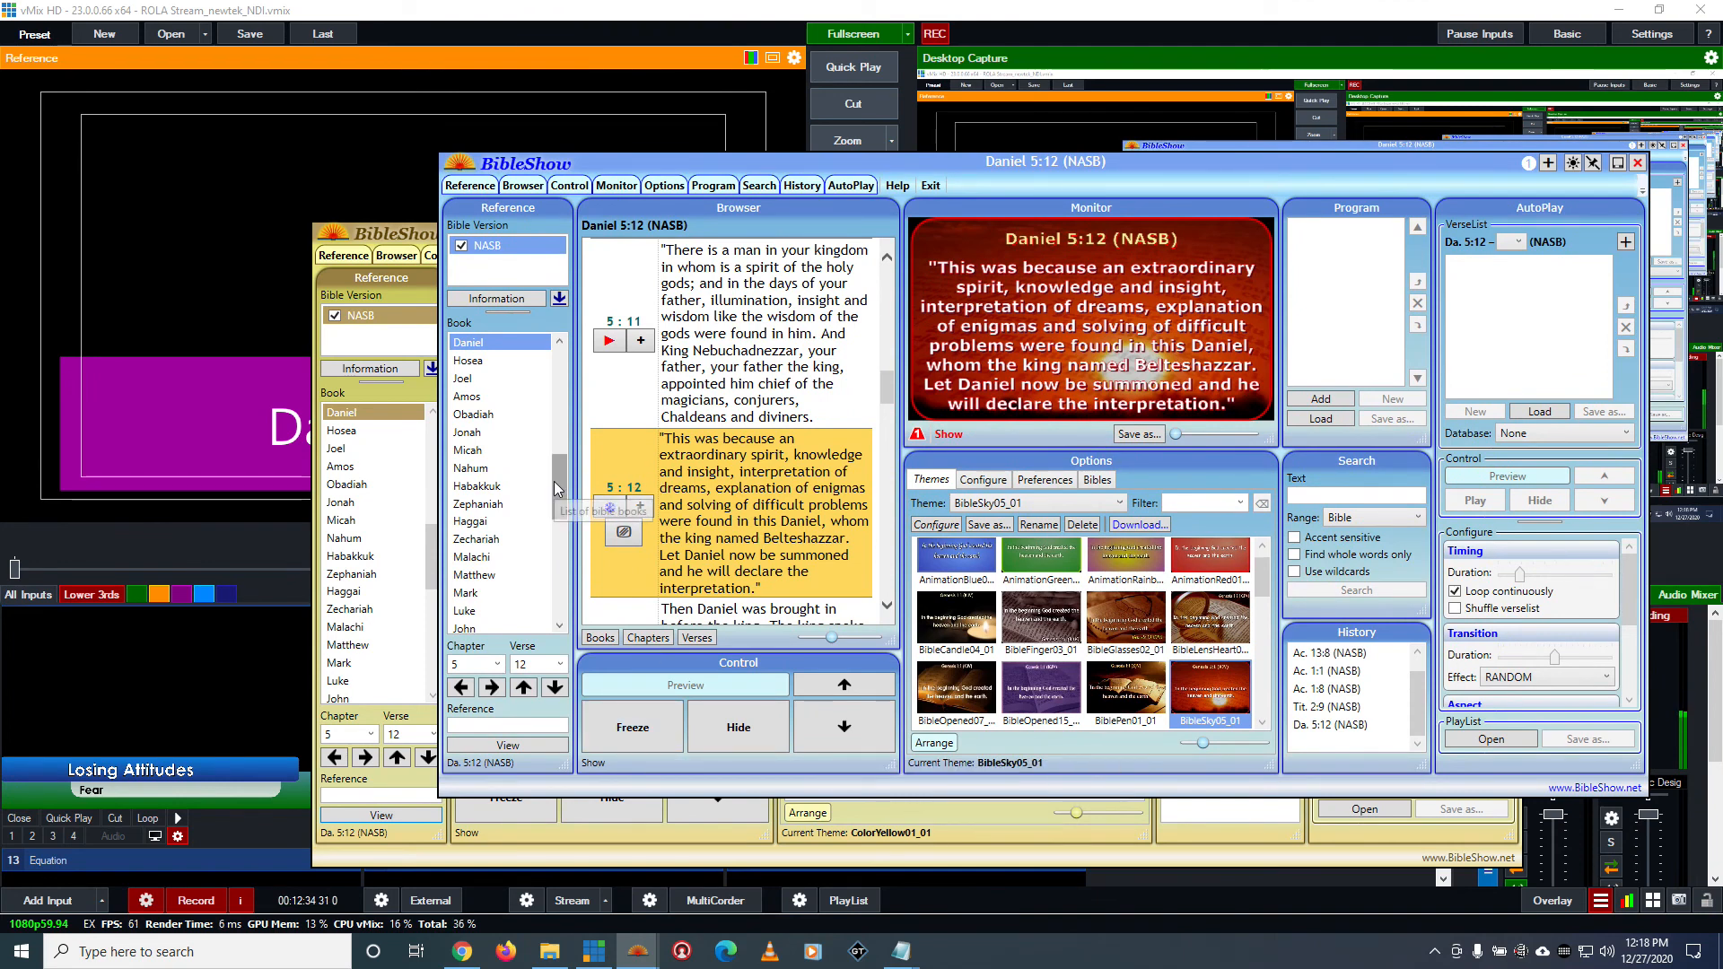
left_click_drag(553, 481, 558, 463)
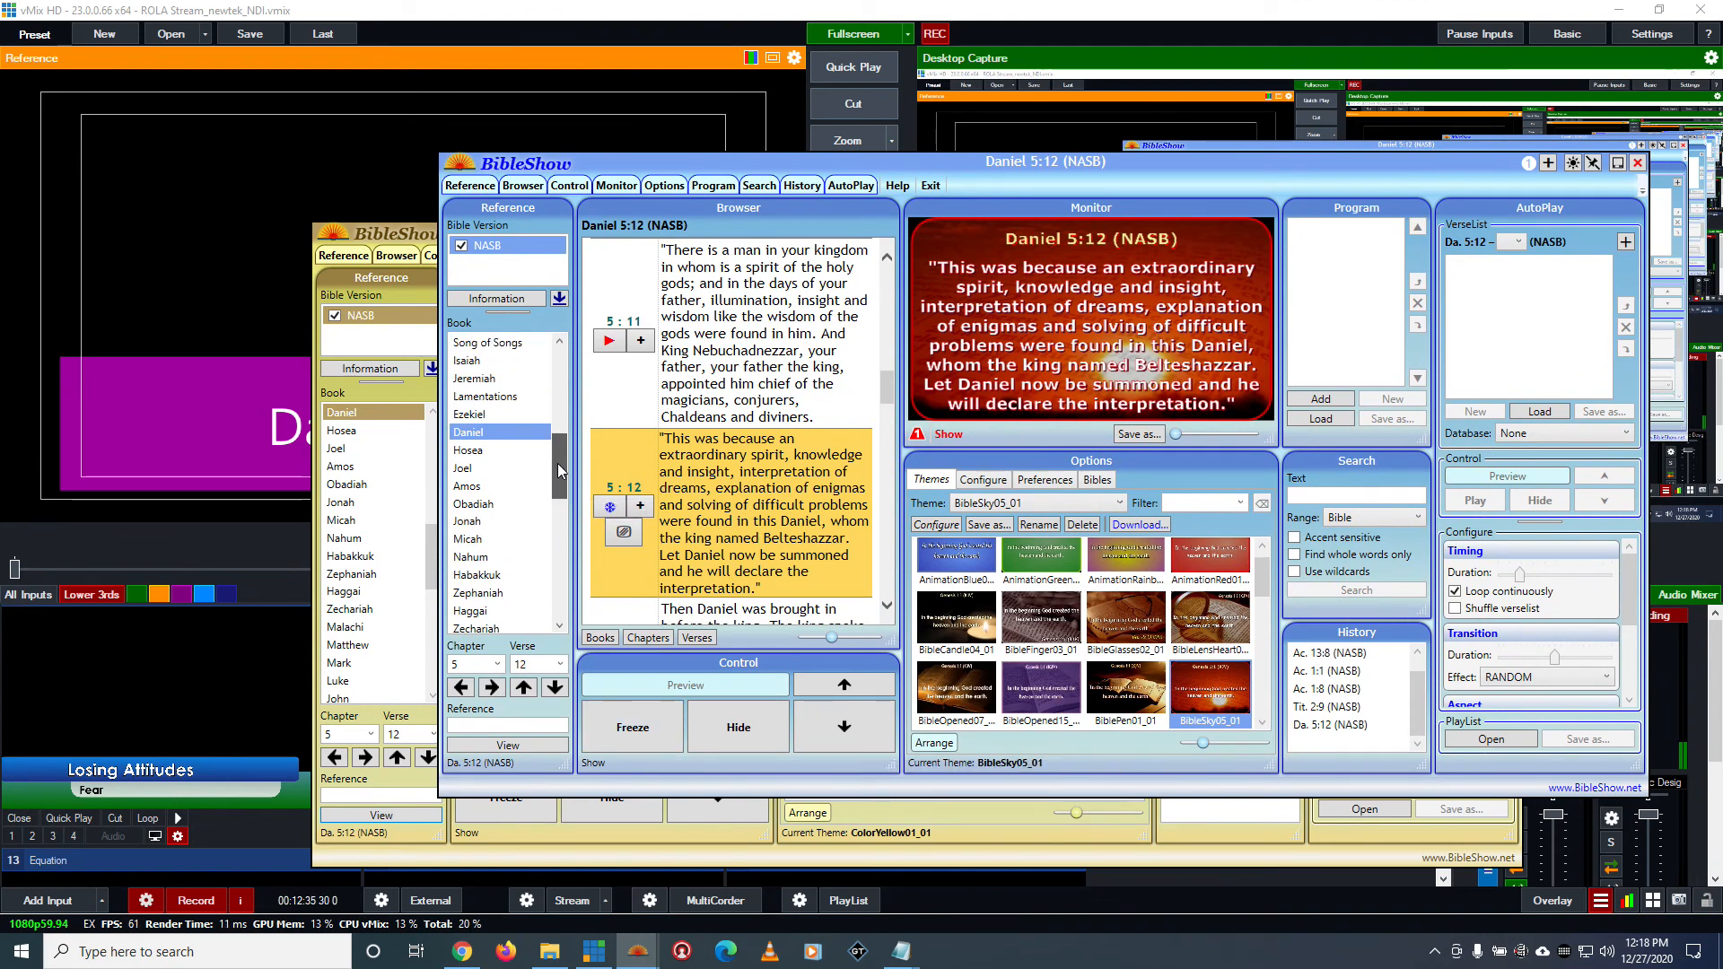
left_click(507, 378)
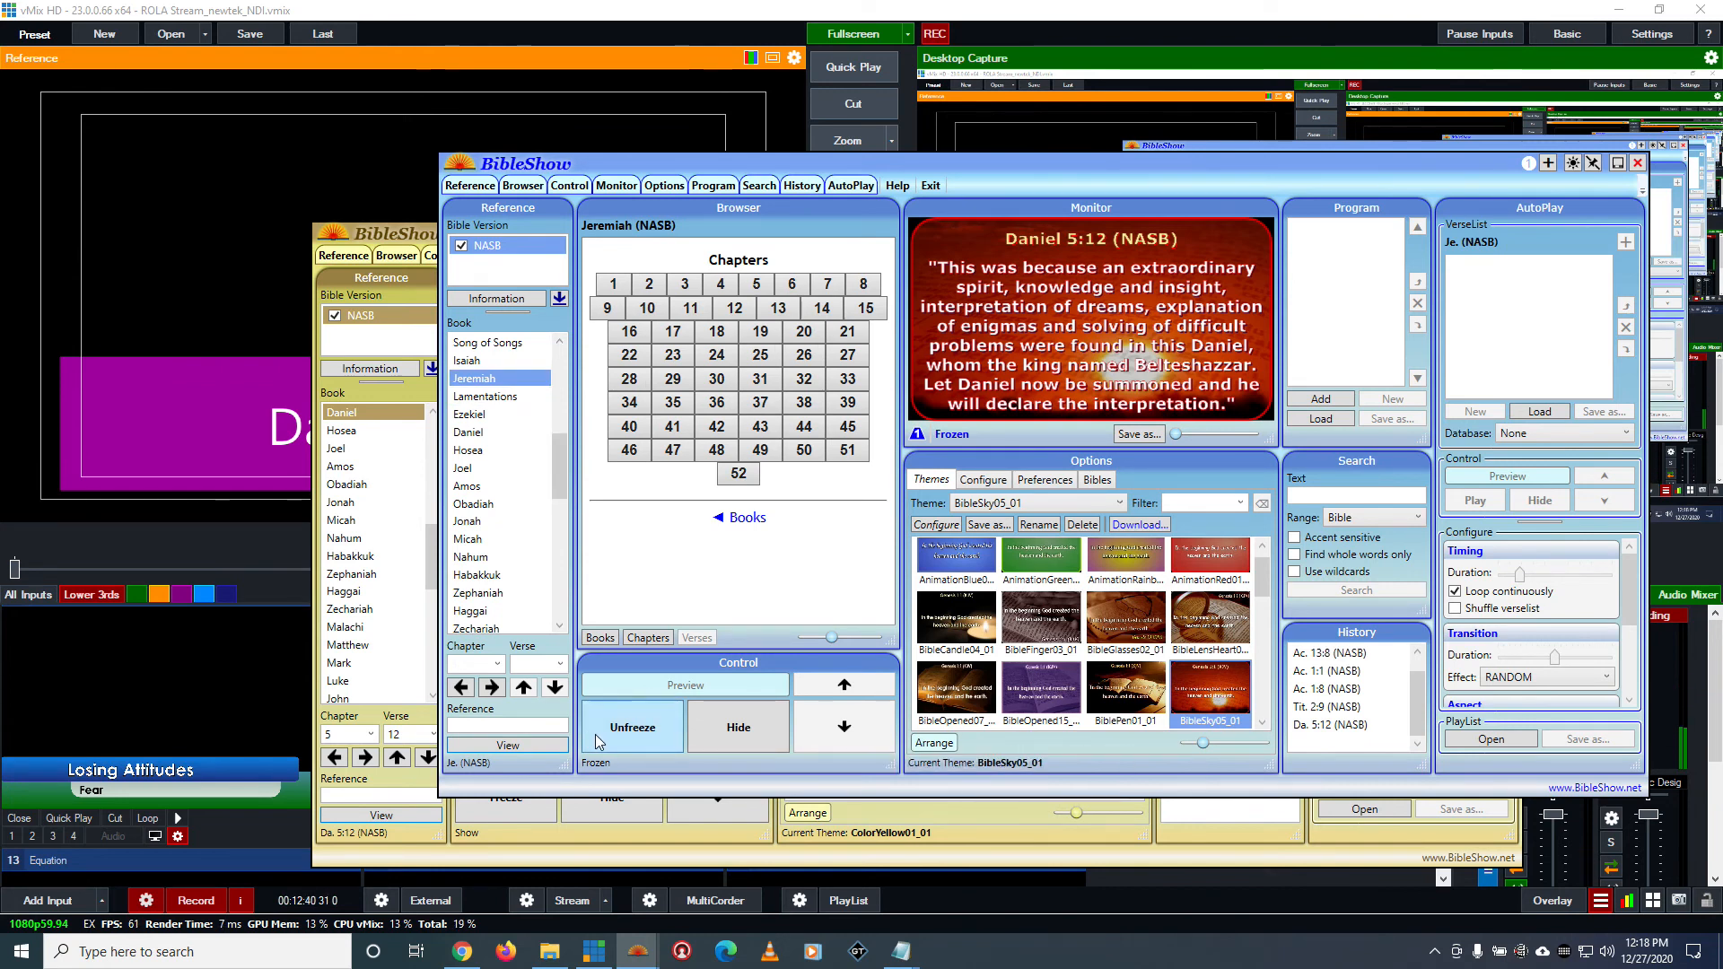
left_click(672, 356)
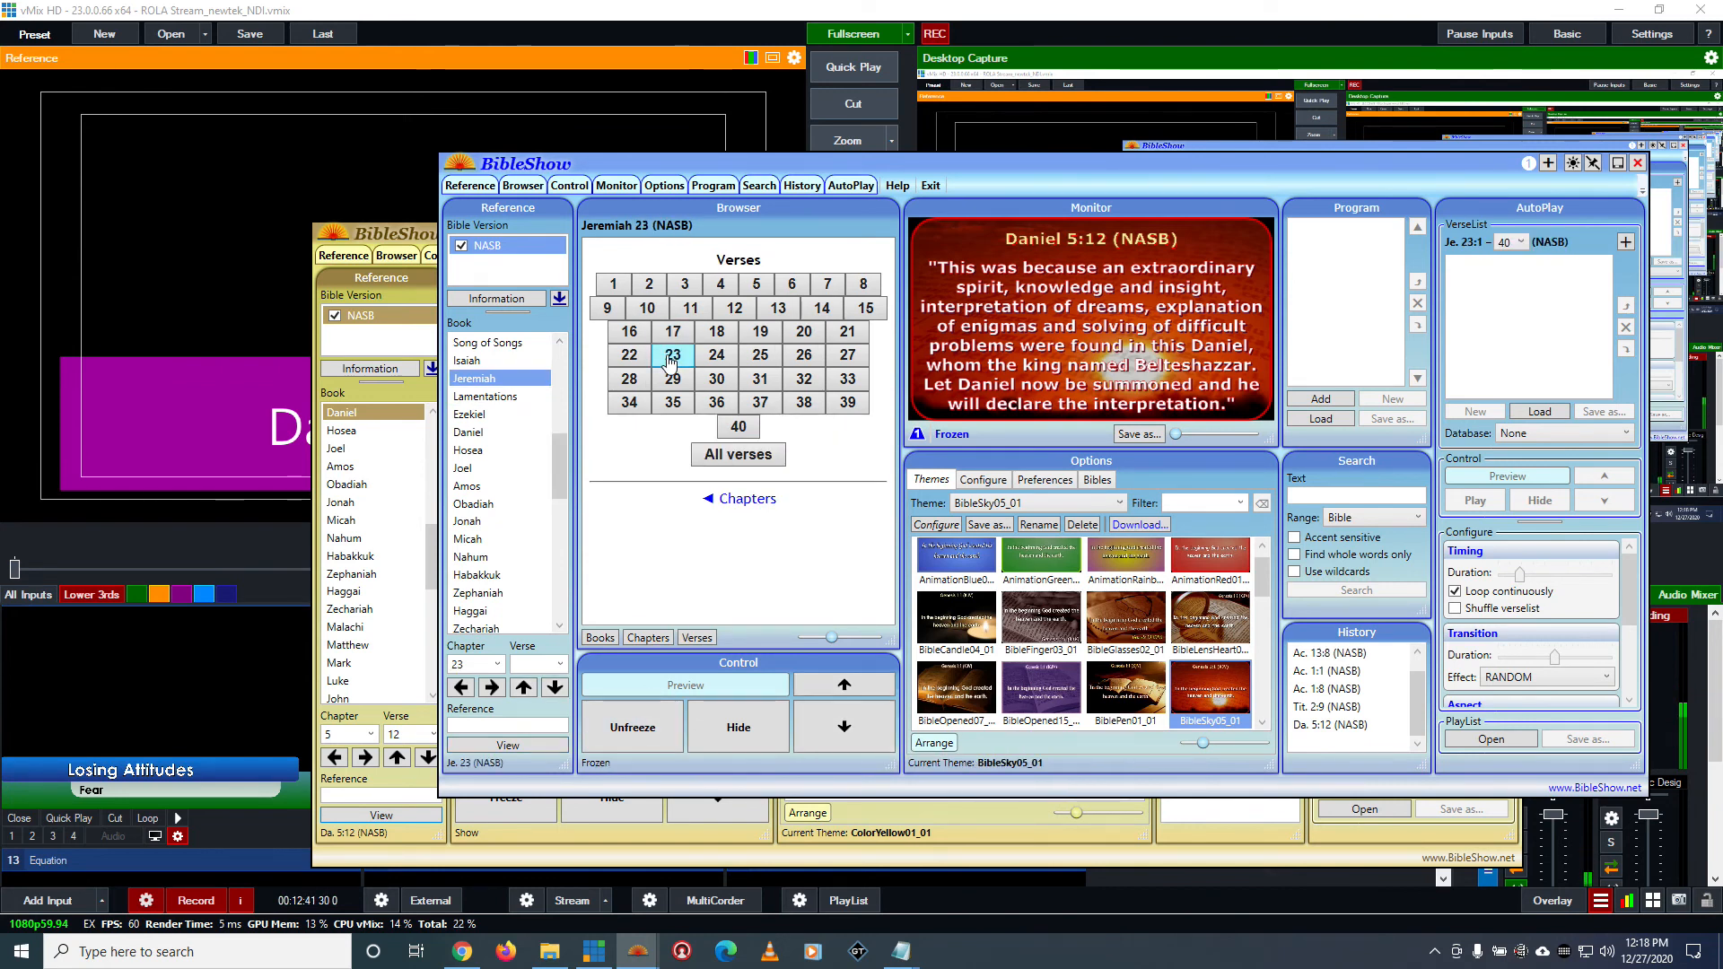
left_click(730, 357)
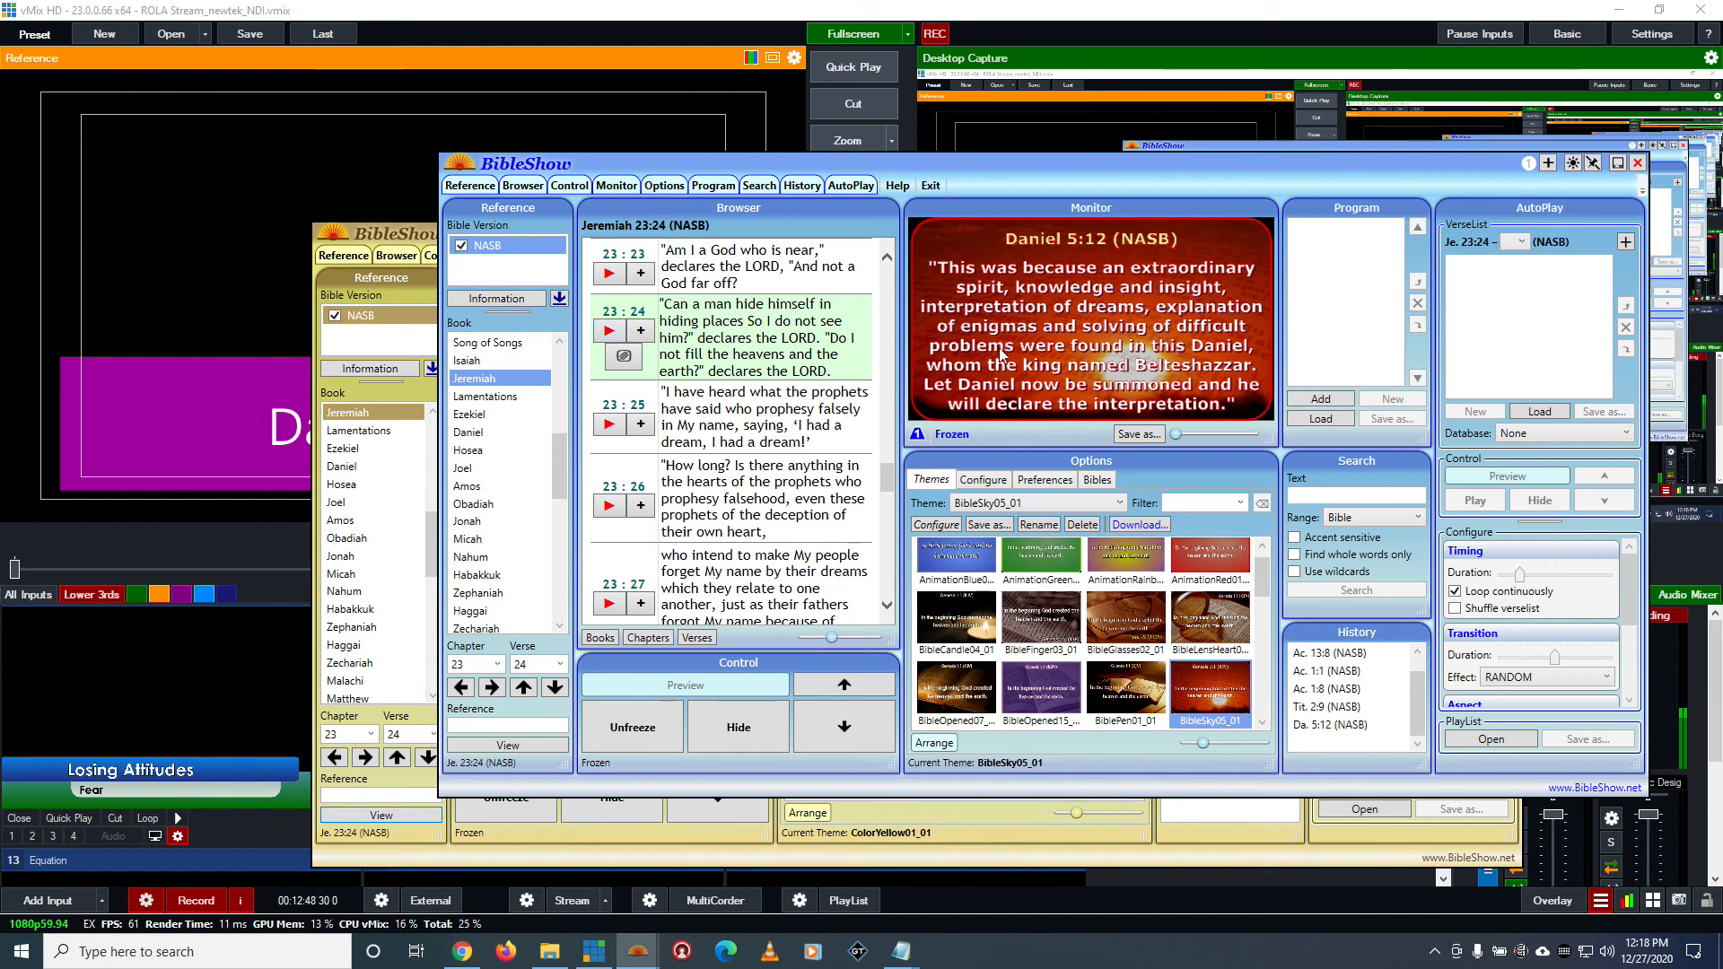
left_click(607, 332)
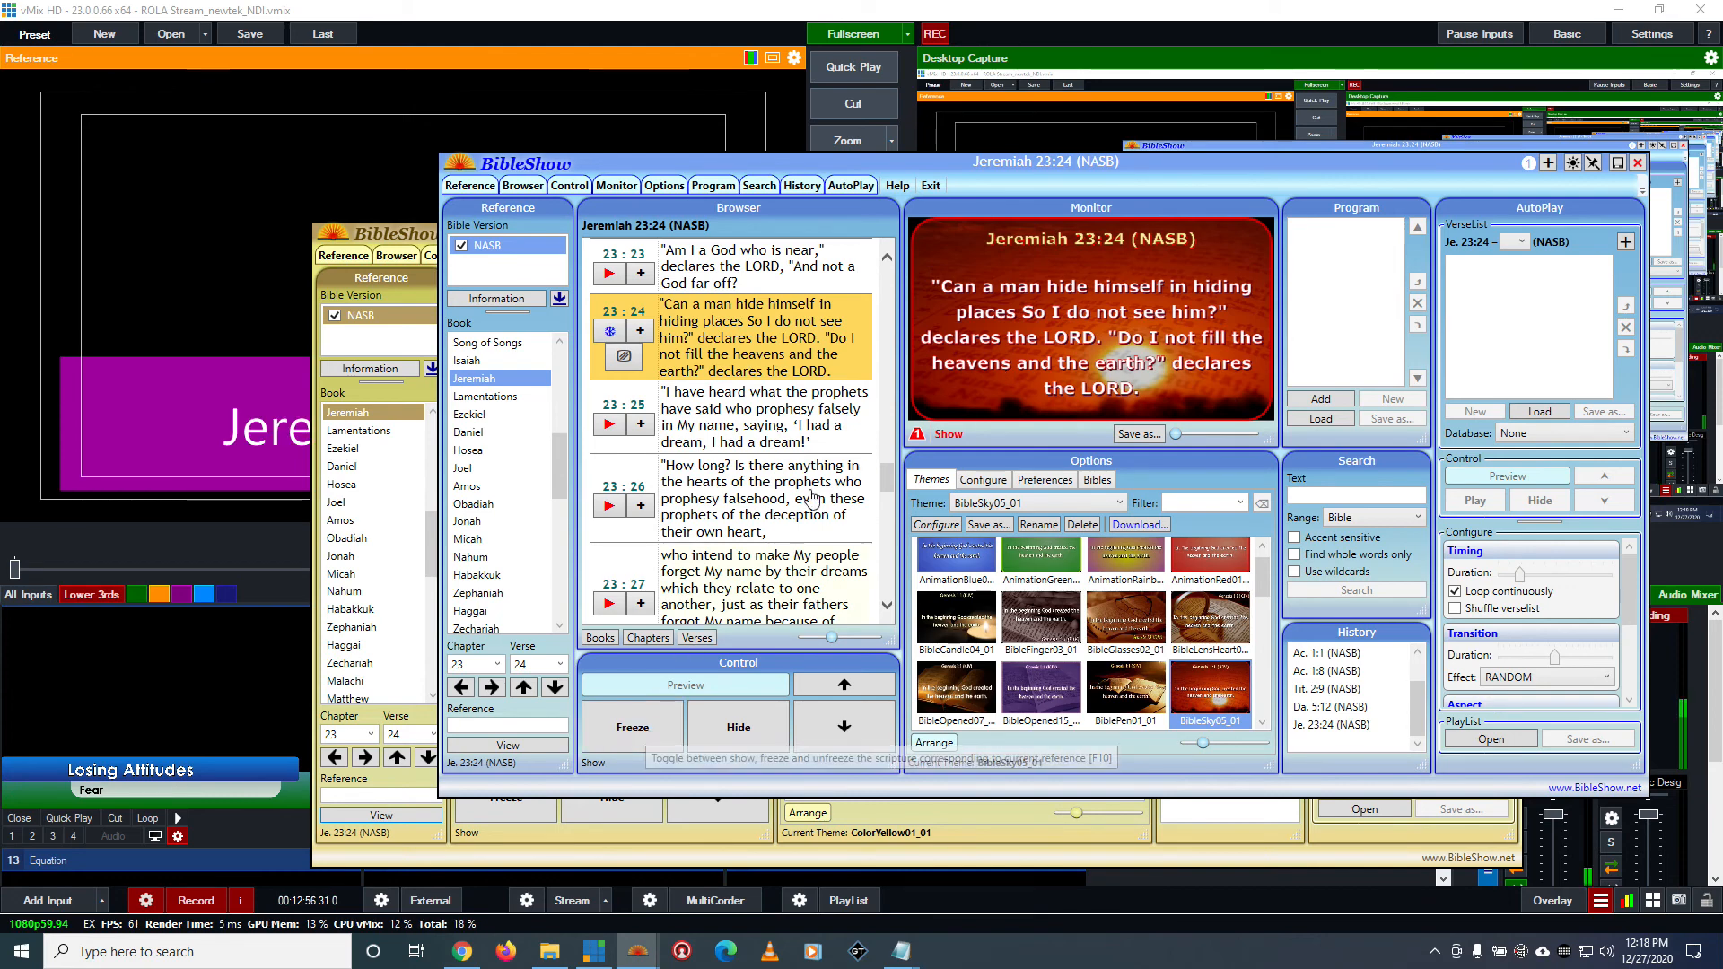
Reposition the blue window to compare both BibleShow monitors, and switch to vMix to check the Reference title
left_click_drag(967, 165, 972, 436)
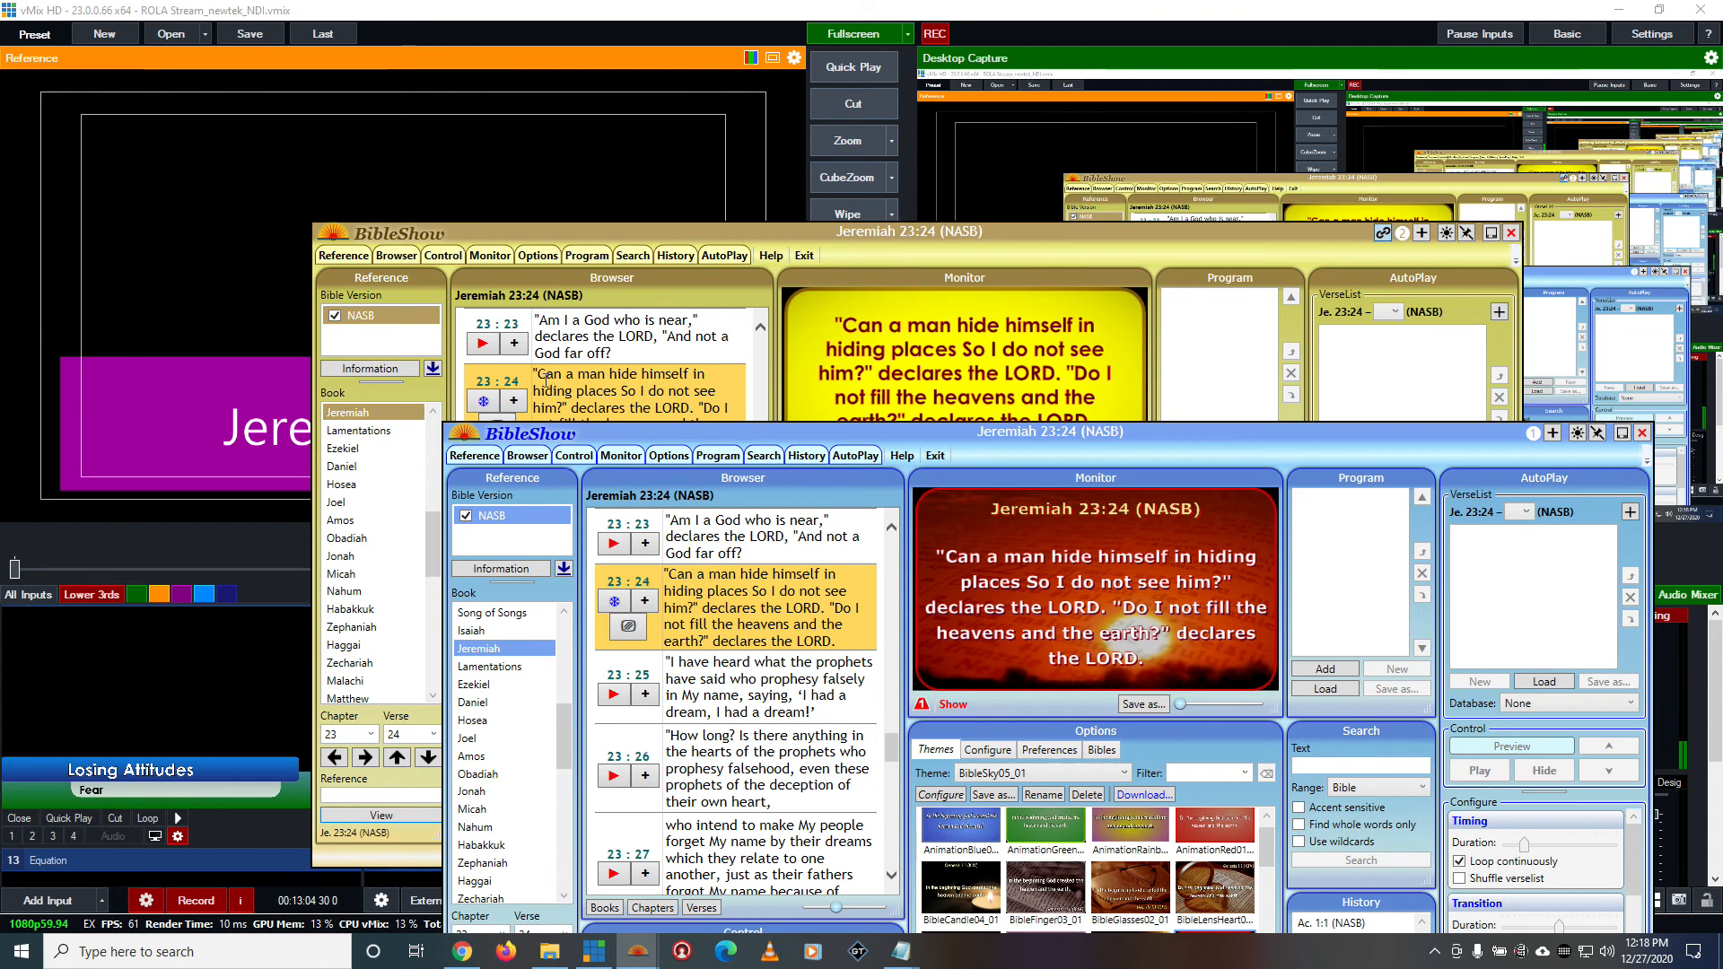
left_click_drag(718, 434, 715, 528)
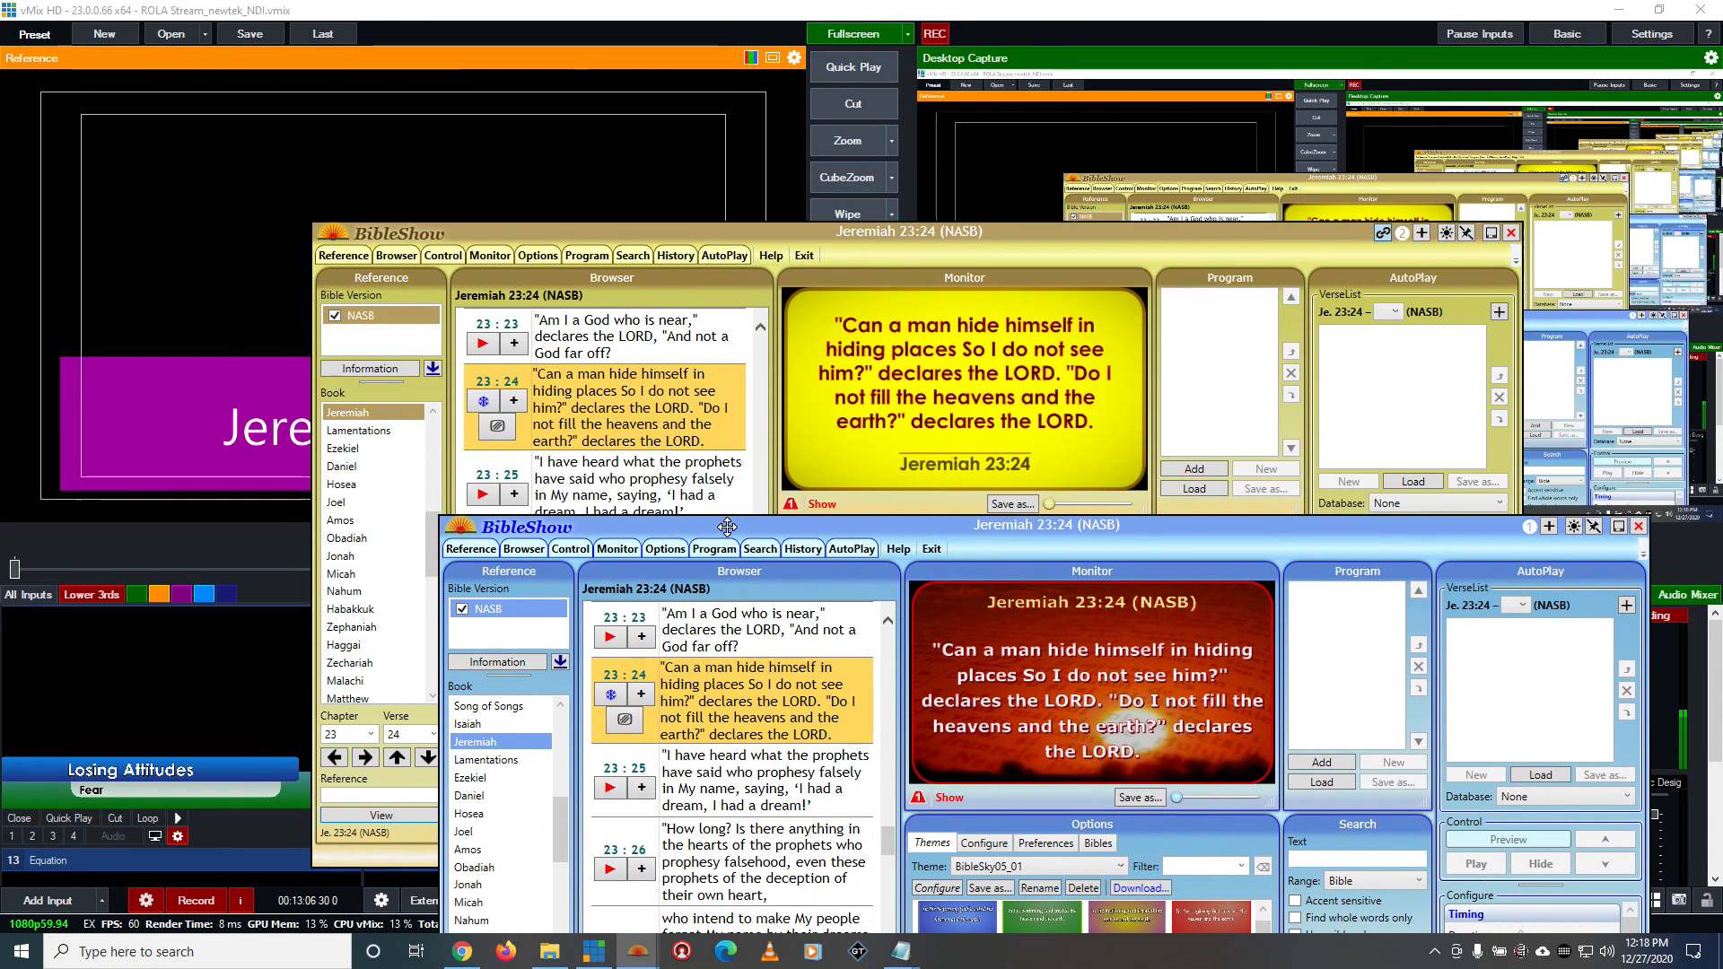
left_click(1011, 246)
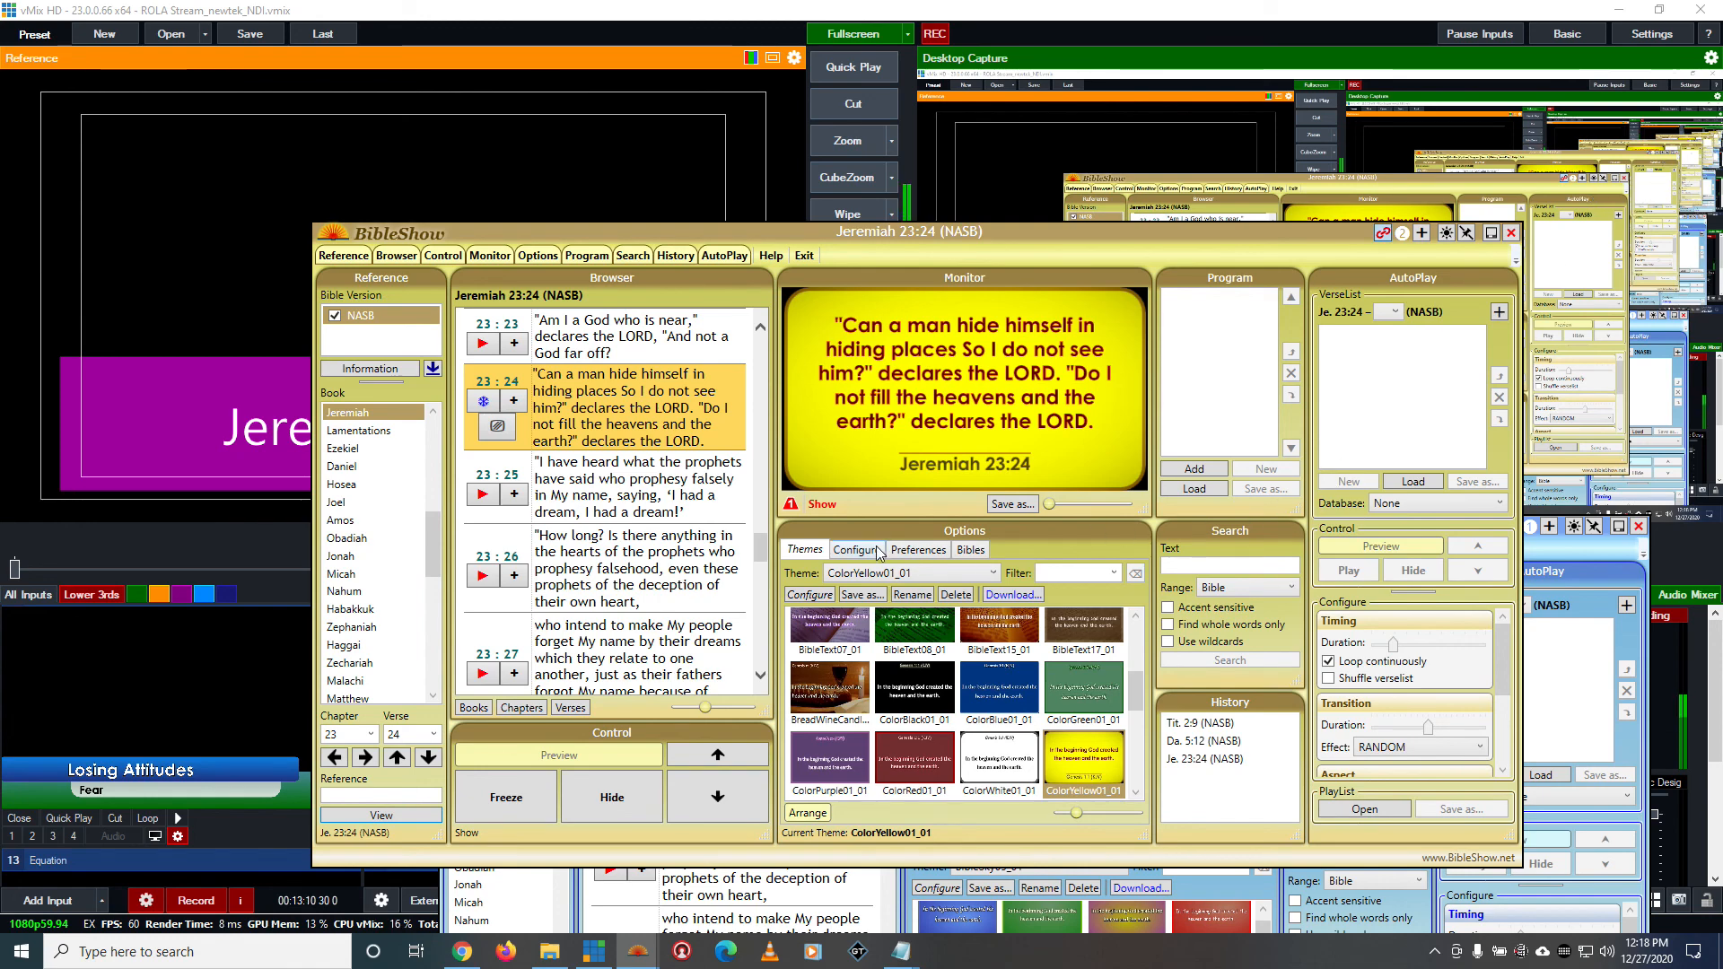
left_click(778, 30)
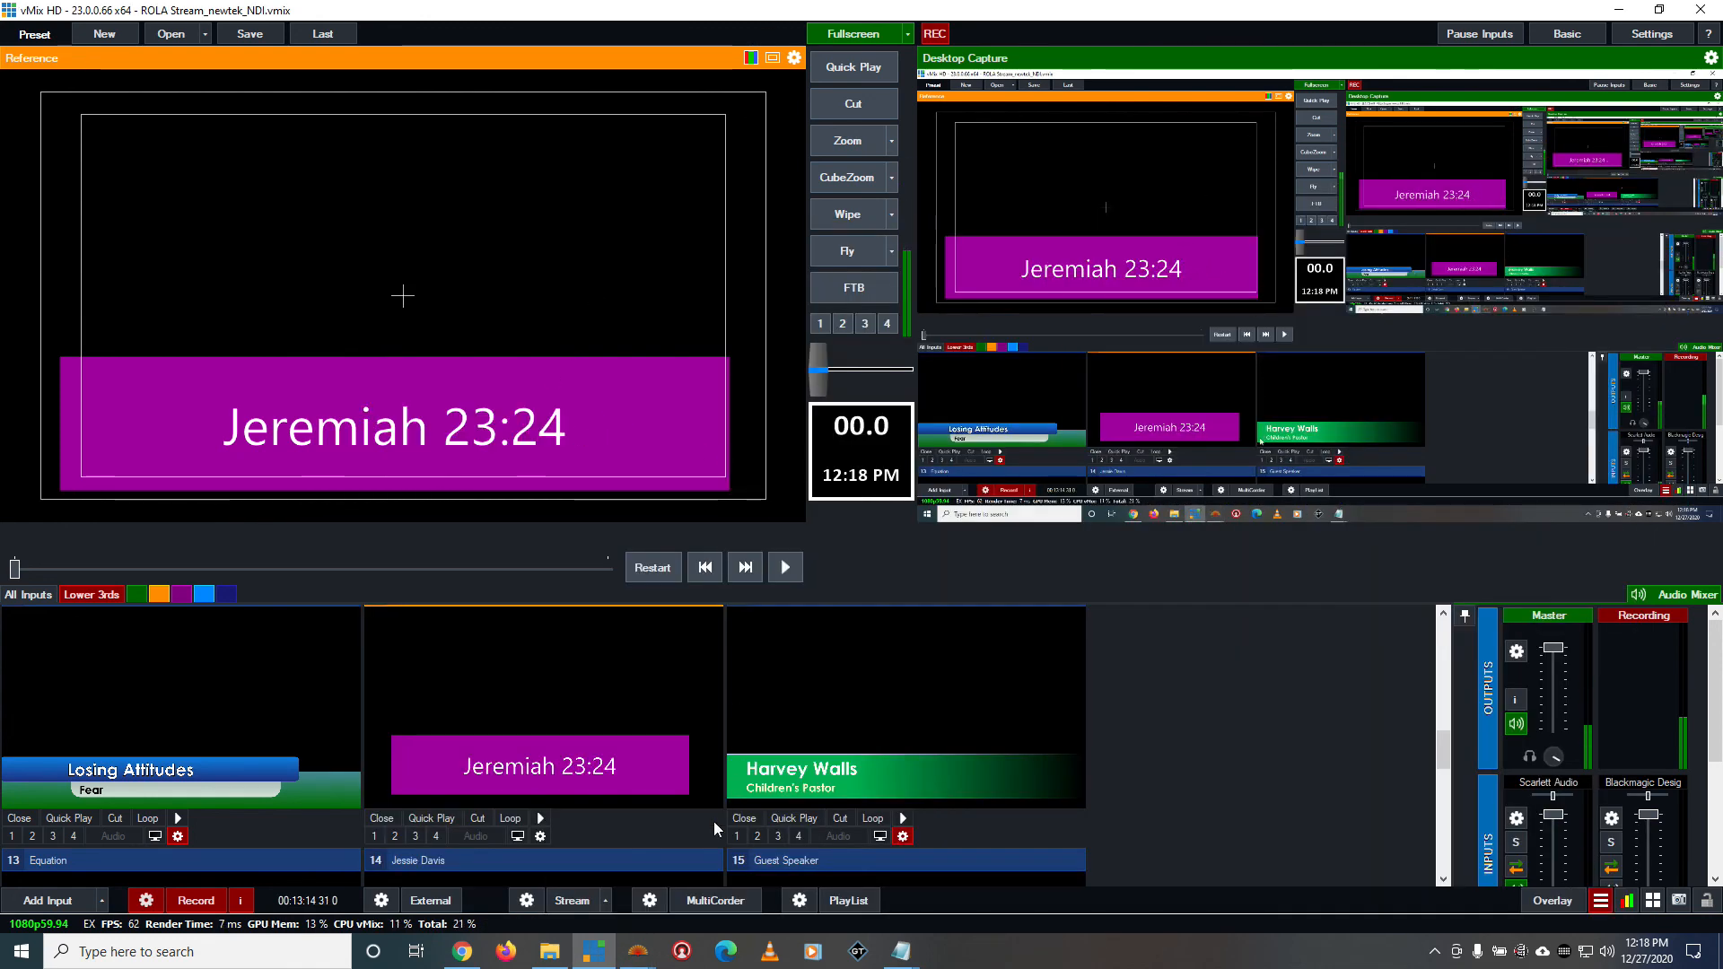
Return to the yellow BibleShow instance, view its display configuration and open its reference and verse aspect settings
left_click(636, 952)
left_click(730, 875)
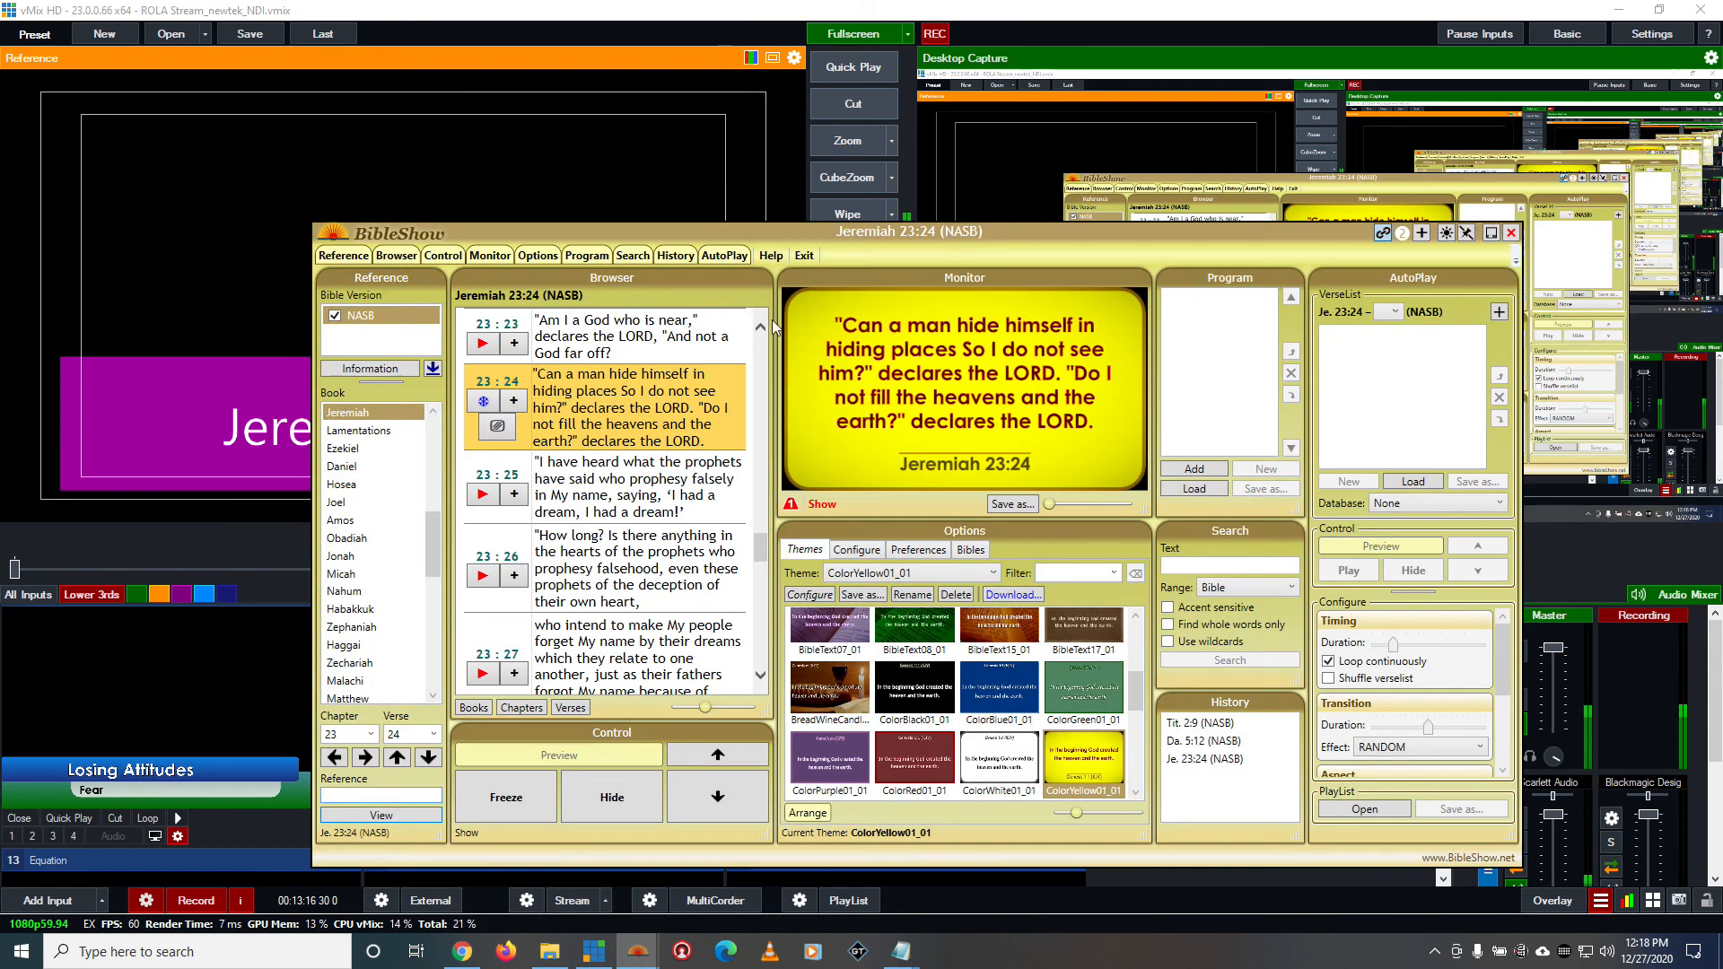
left_click(857, 550)
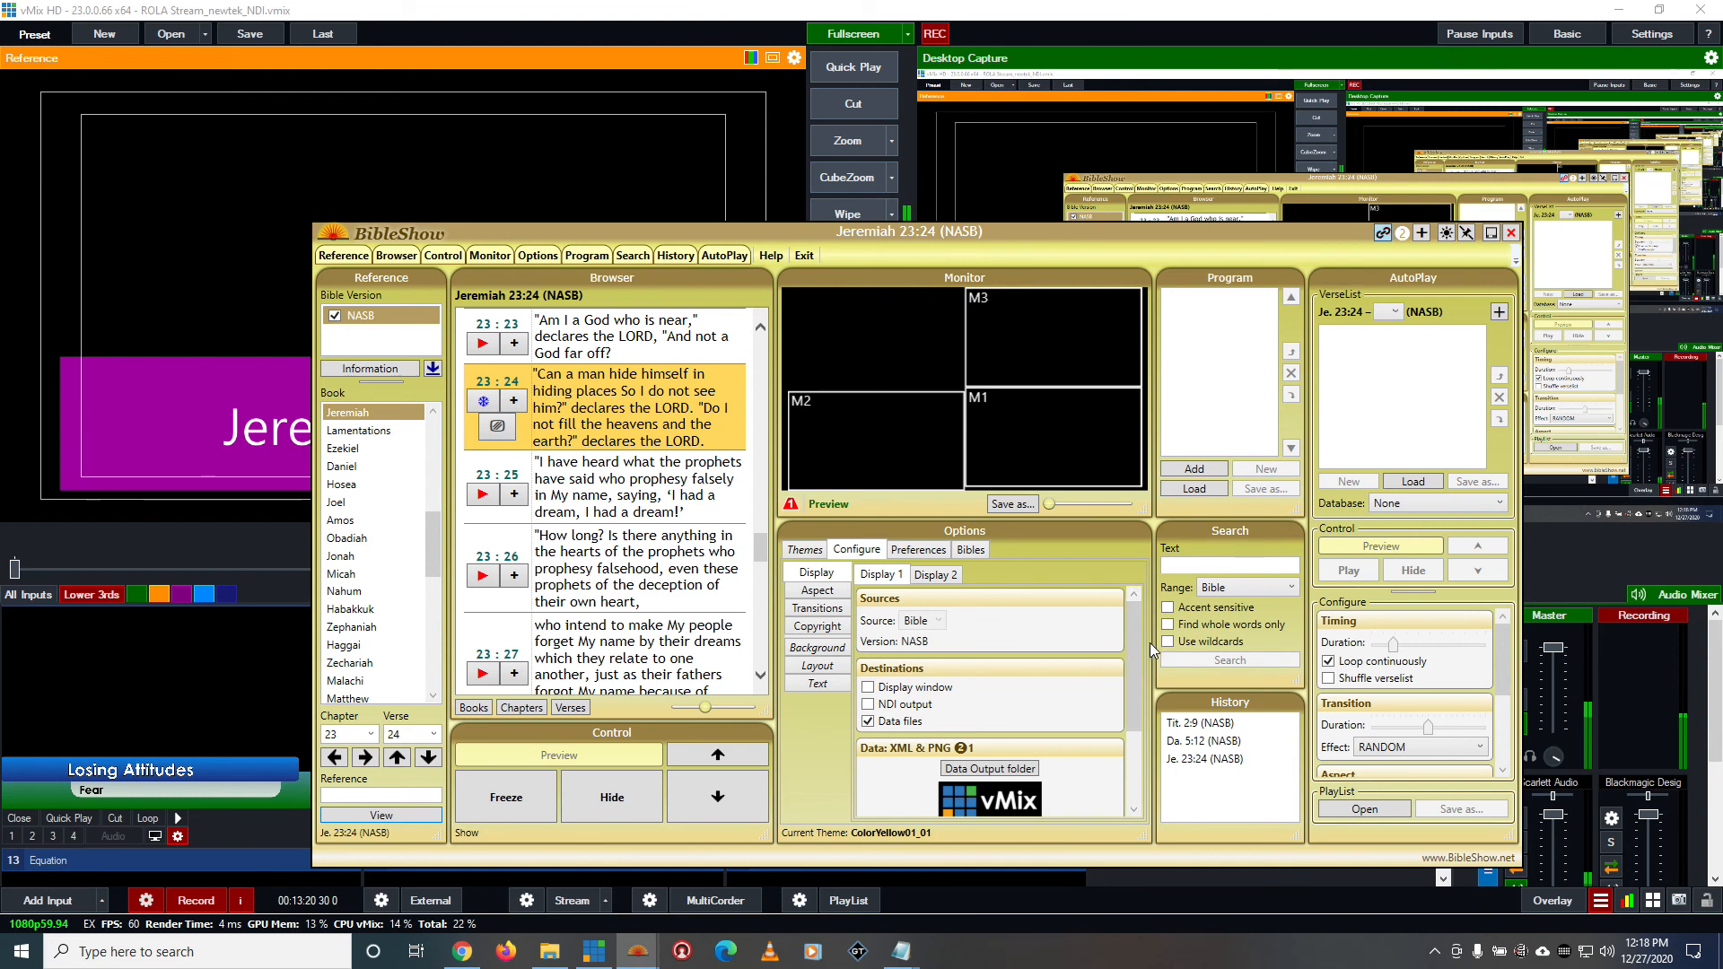
left_click_drag(1140, 670, 1122, 589)
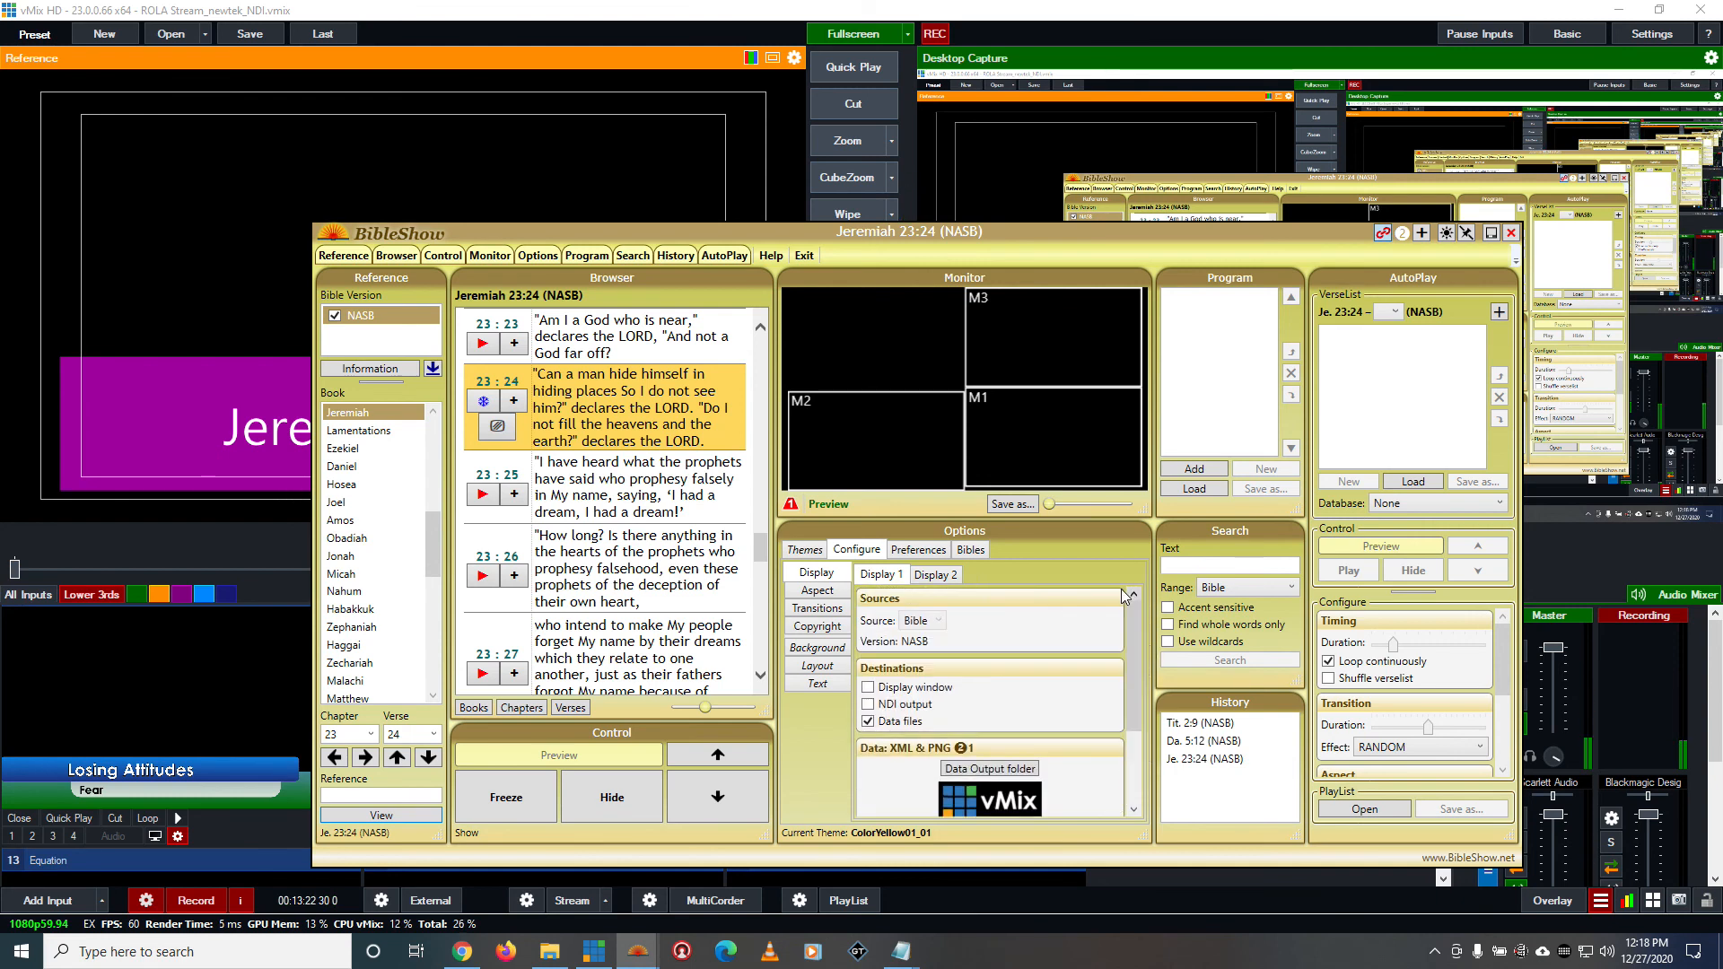
left_click(840, 597)
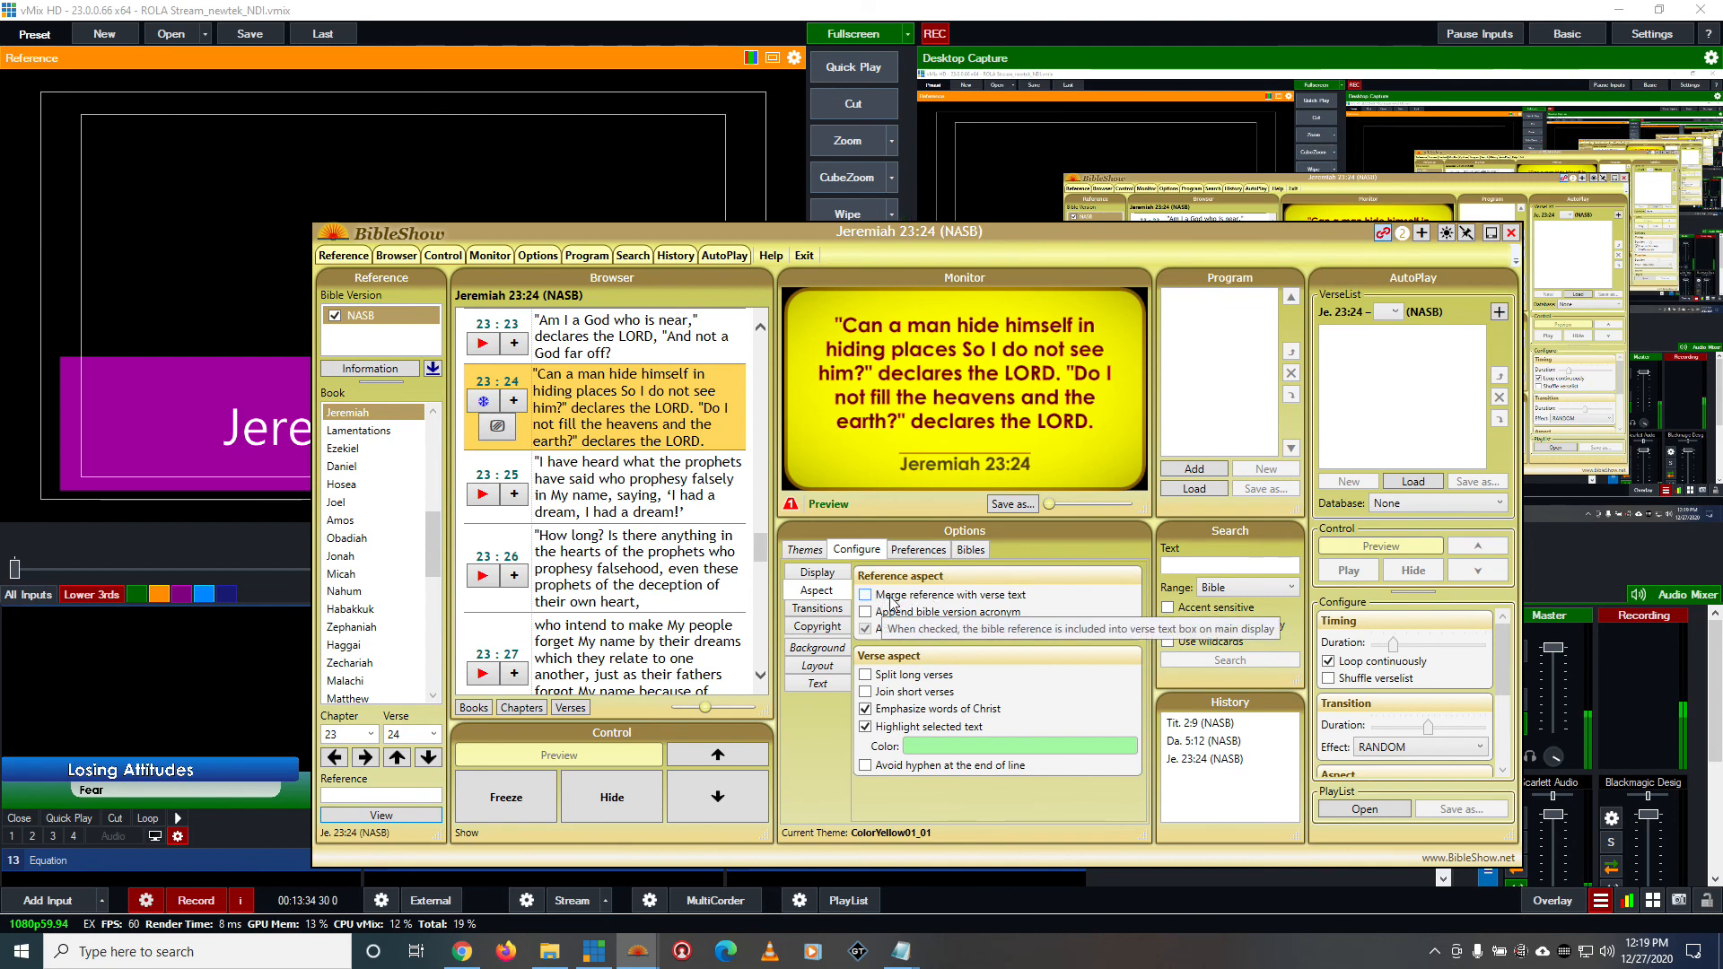
left_click_drag(1026, 236, 1034, 118)
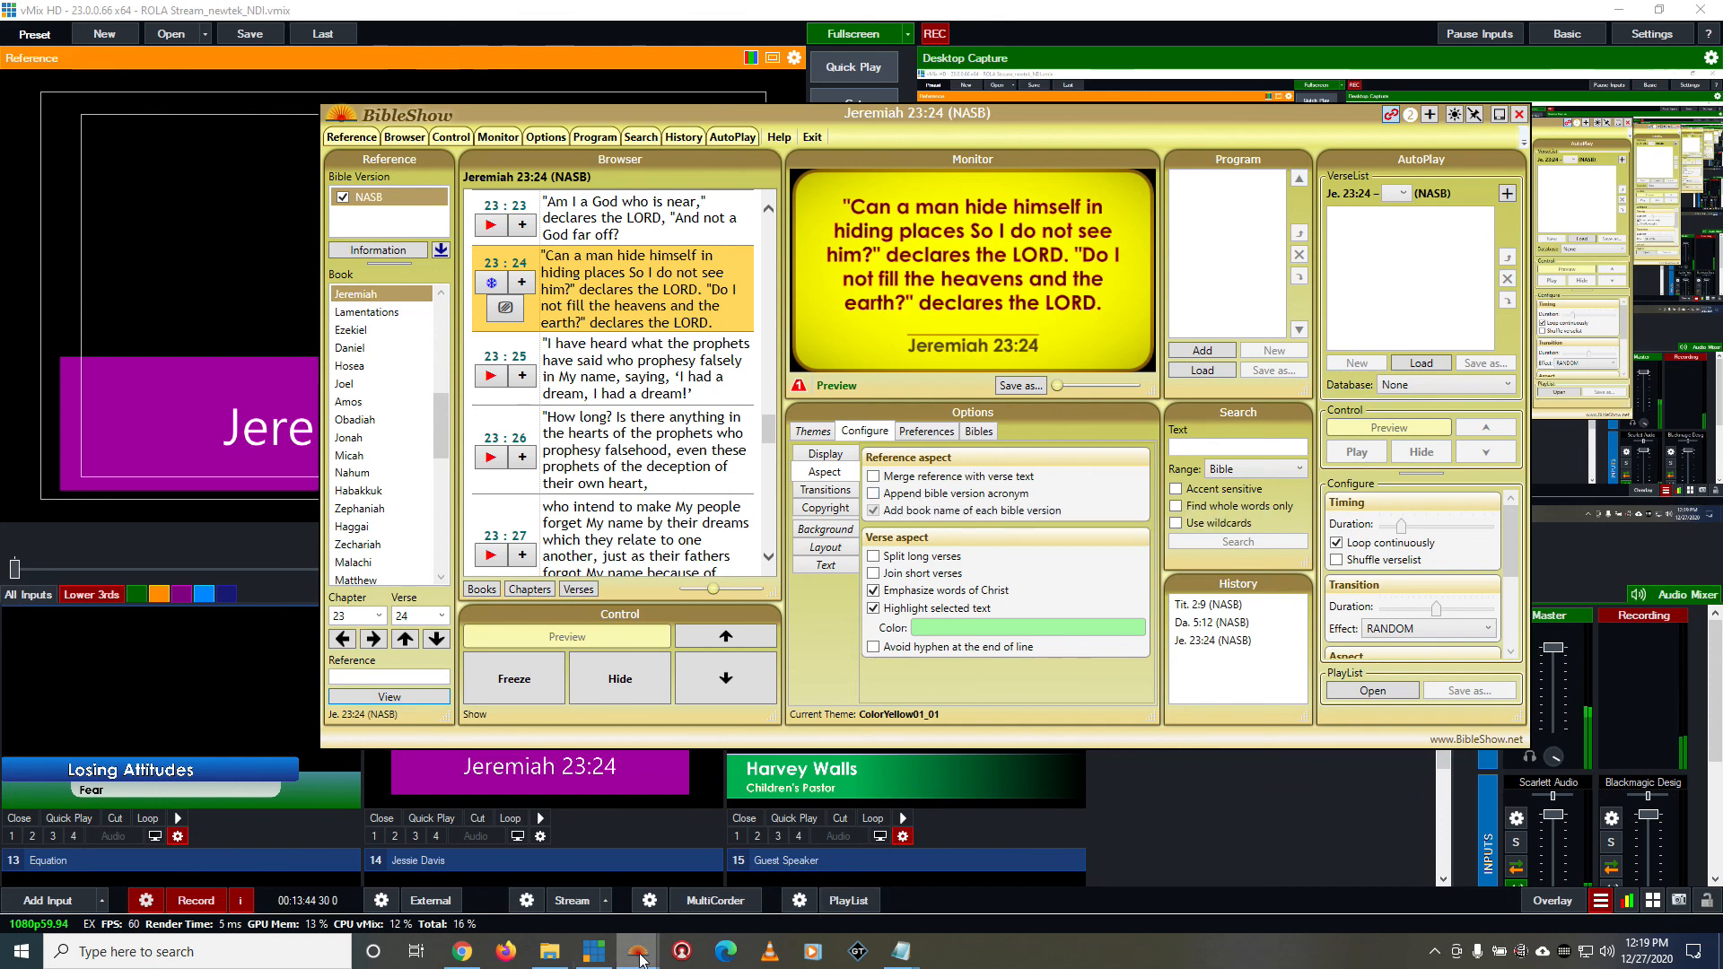
Open the blue instance's aspect settings and toggle the appended Bible version acronym off and back on
mouse_move(637, 951)
left_click(574, 875)
left_click_drag(1047, 534, 999, 159)
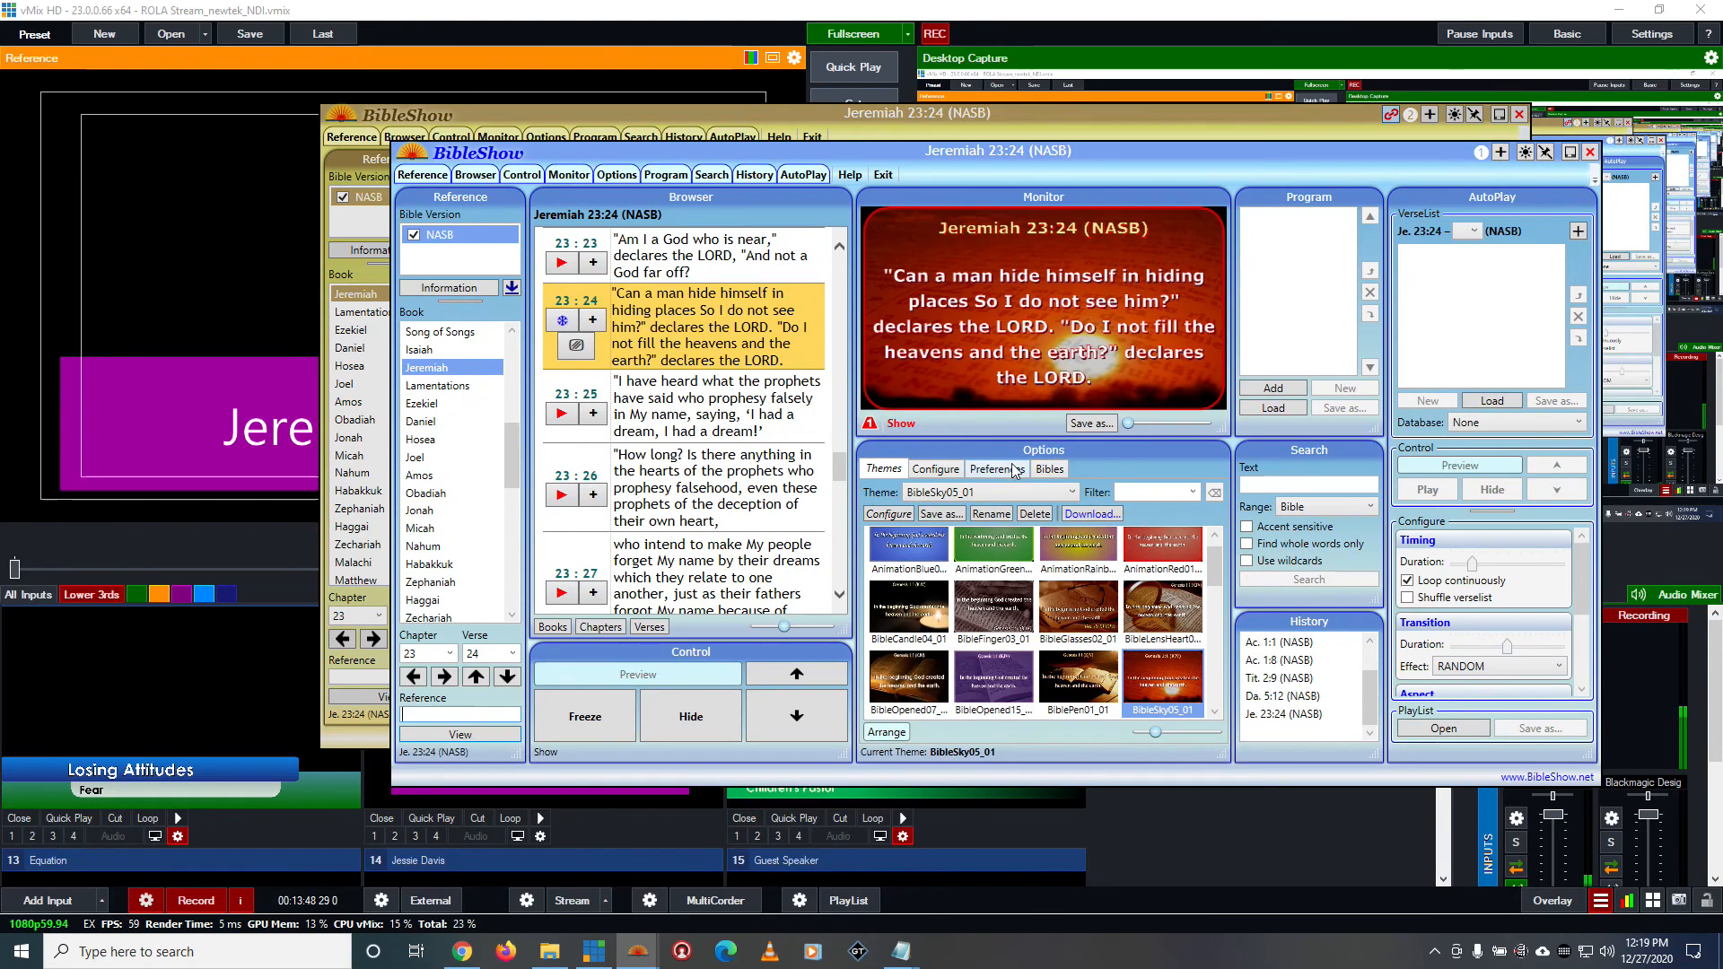
left_click(956, 468)
left_click(924, 511)
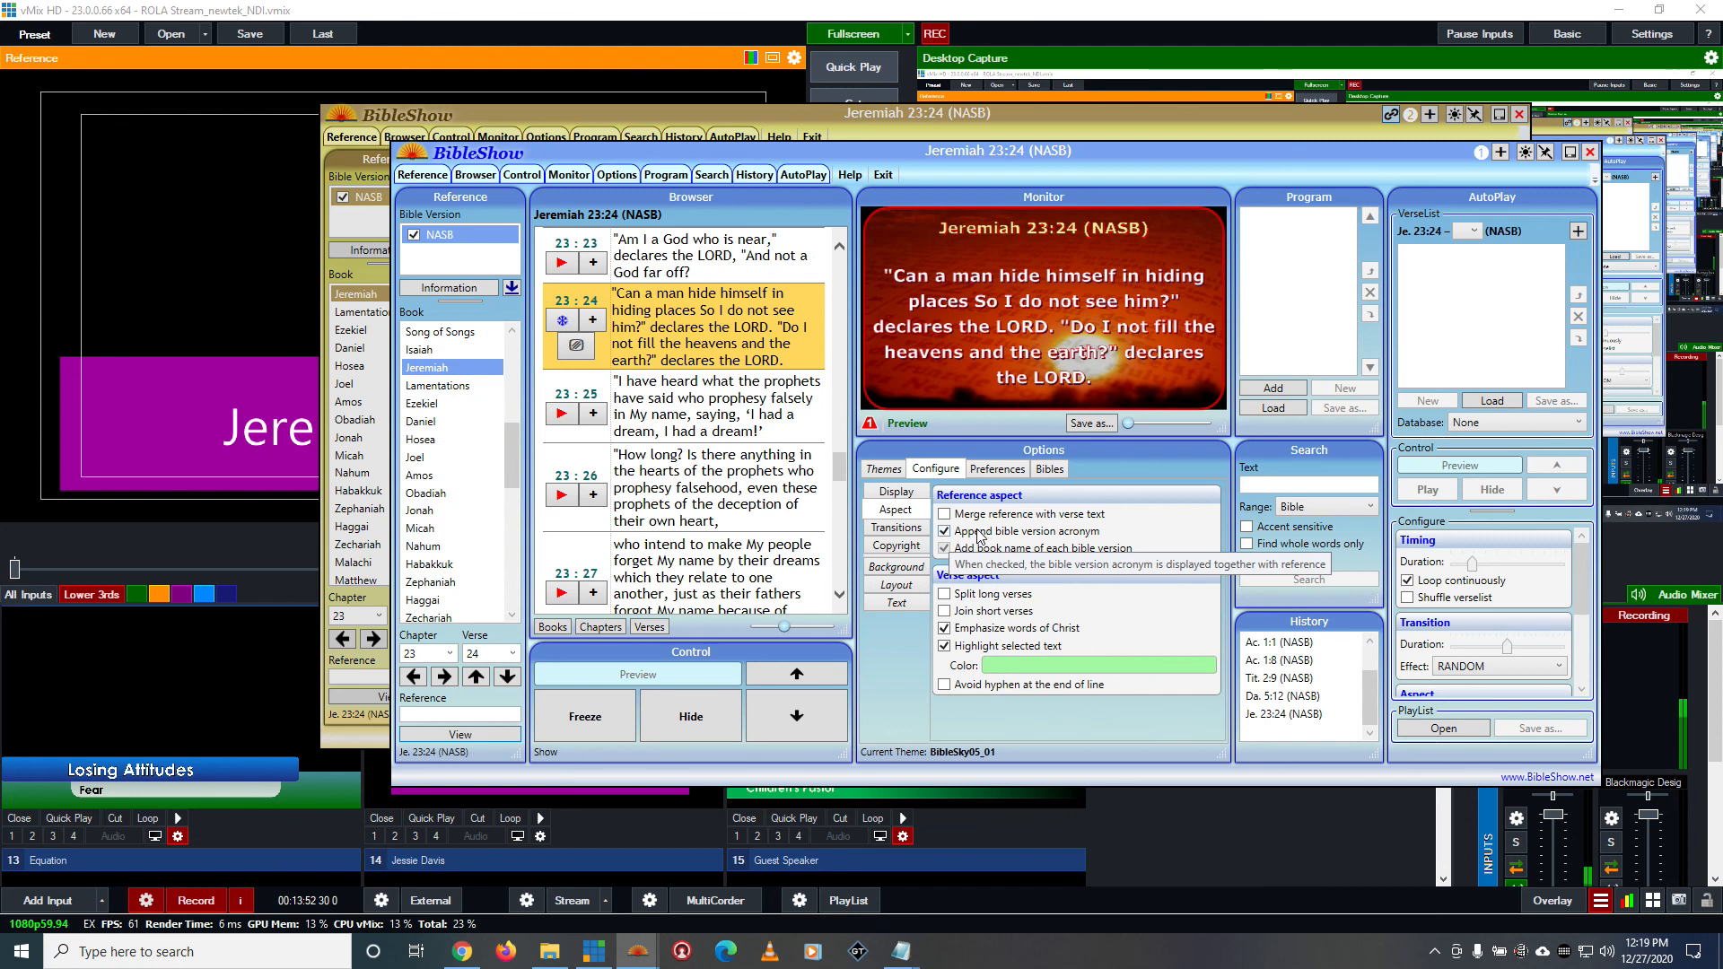
left_click(959, 533)
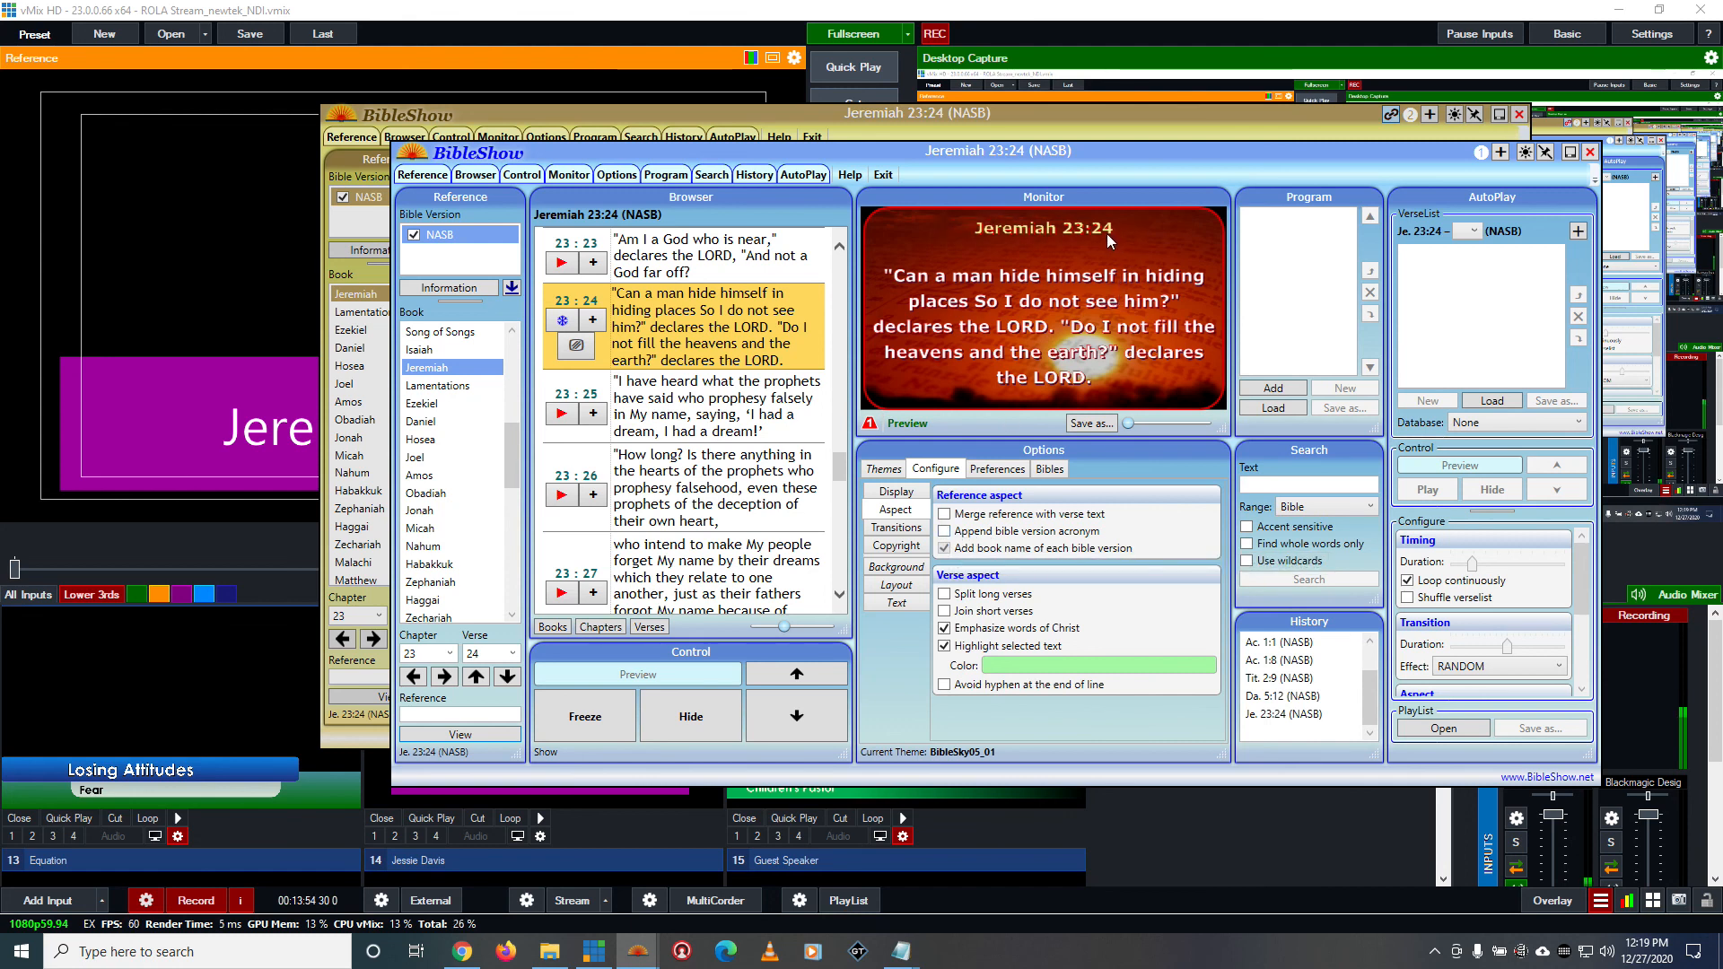
left_click_drag(1124, 145, 1163, 153)
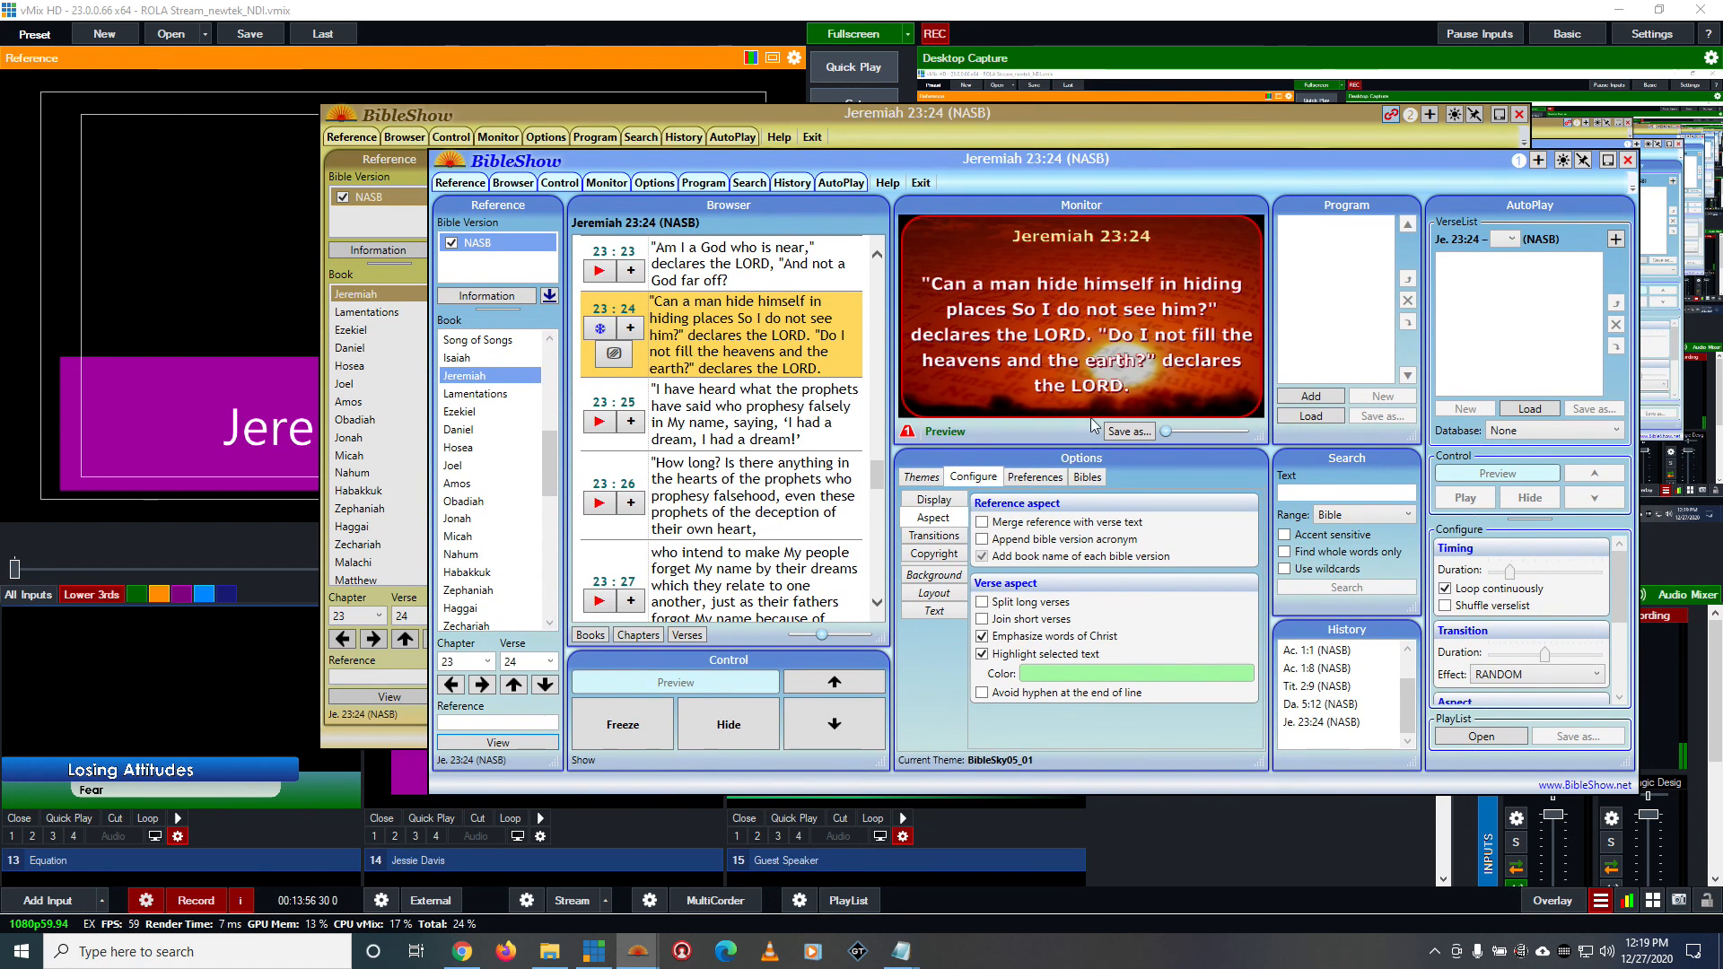
left_click(983, 539)
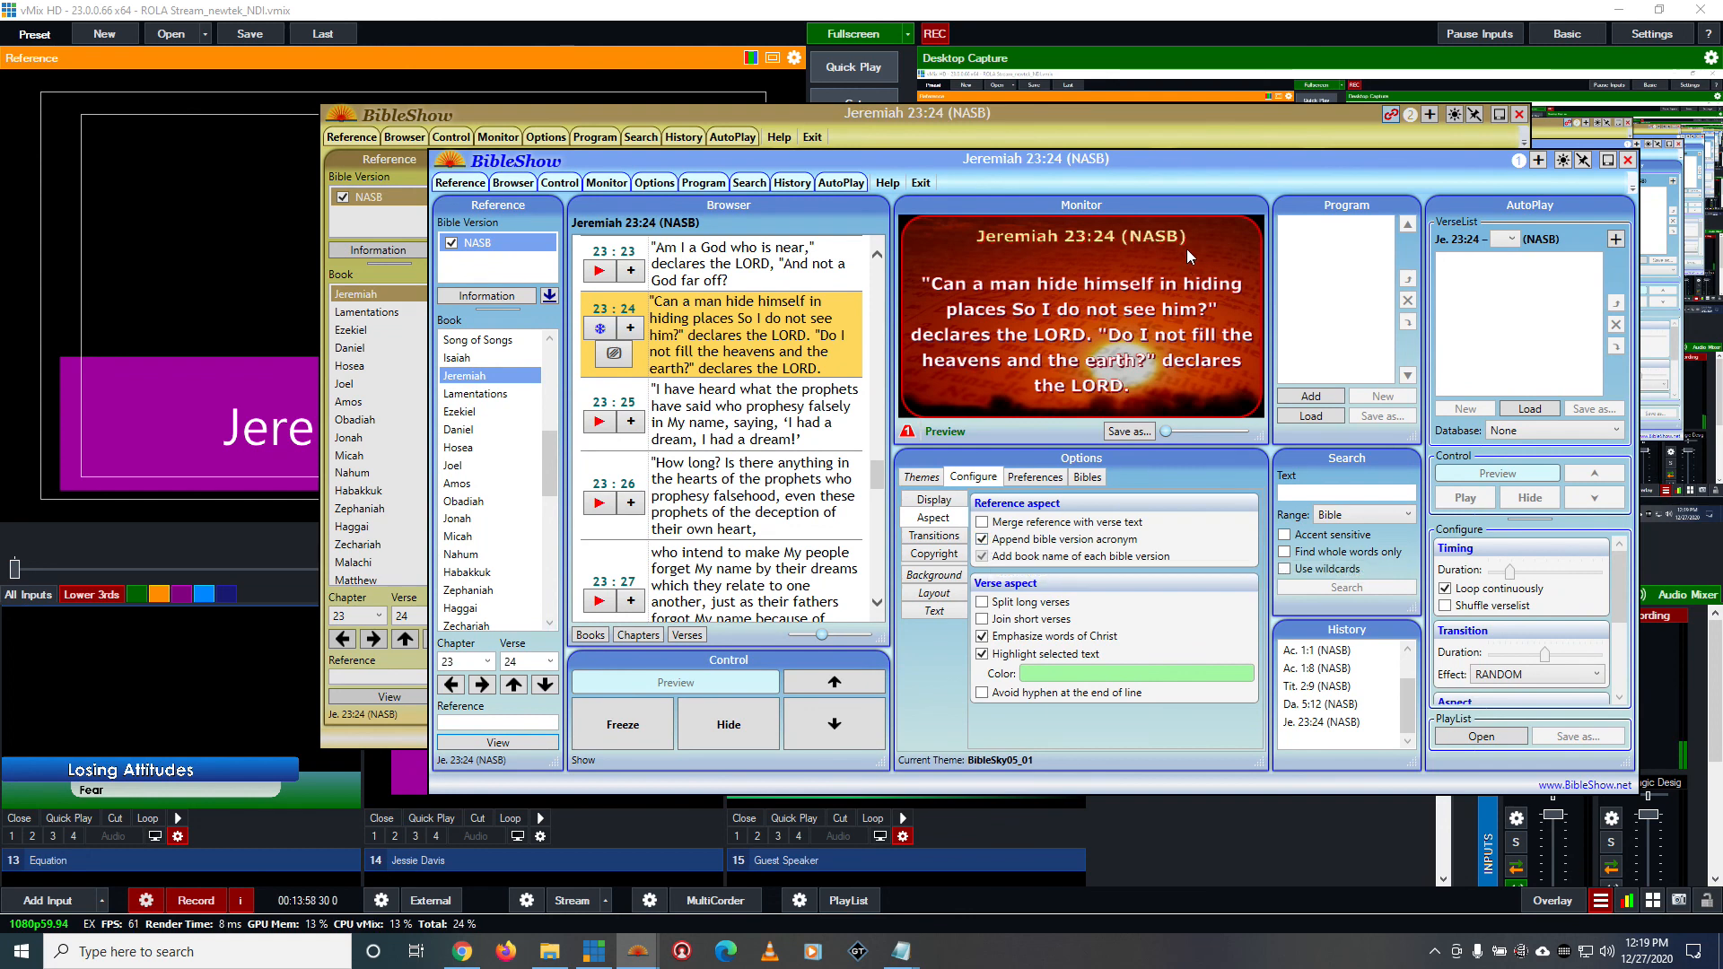
Bring vMix's Bible Verse input into view and toggle the blue instance's appended version acronym off and on again
scroll(203, 816, "up", 3)
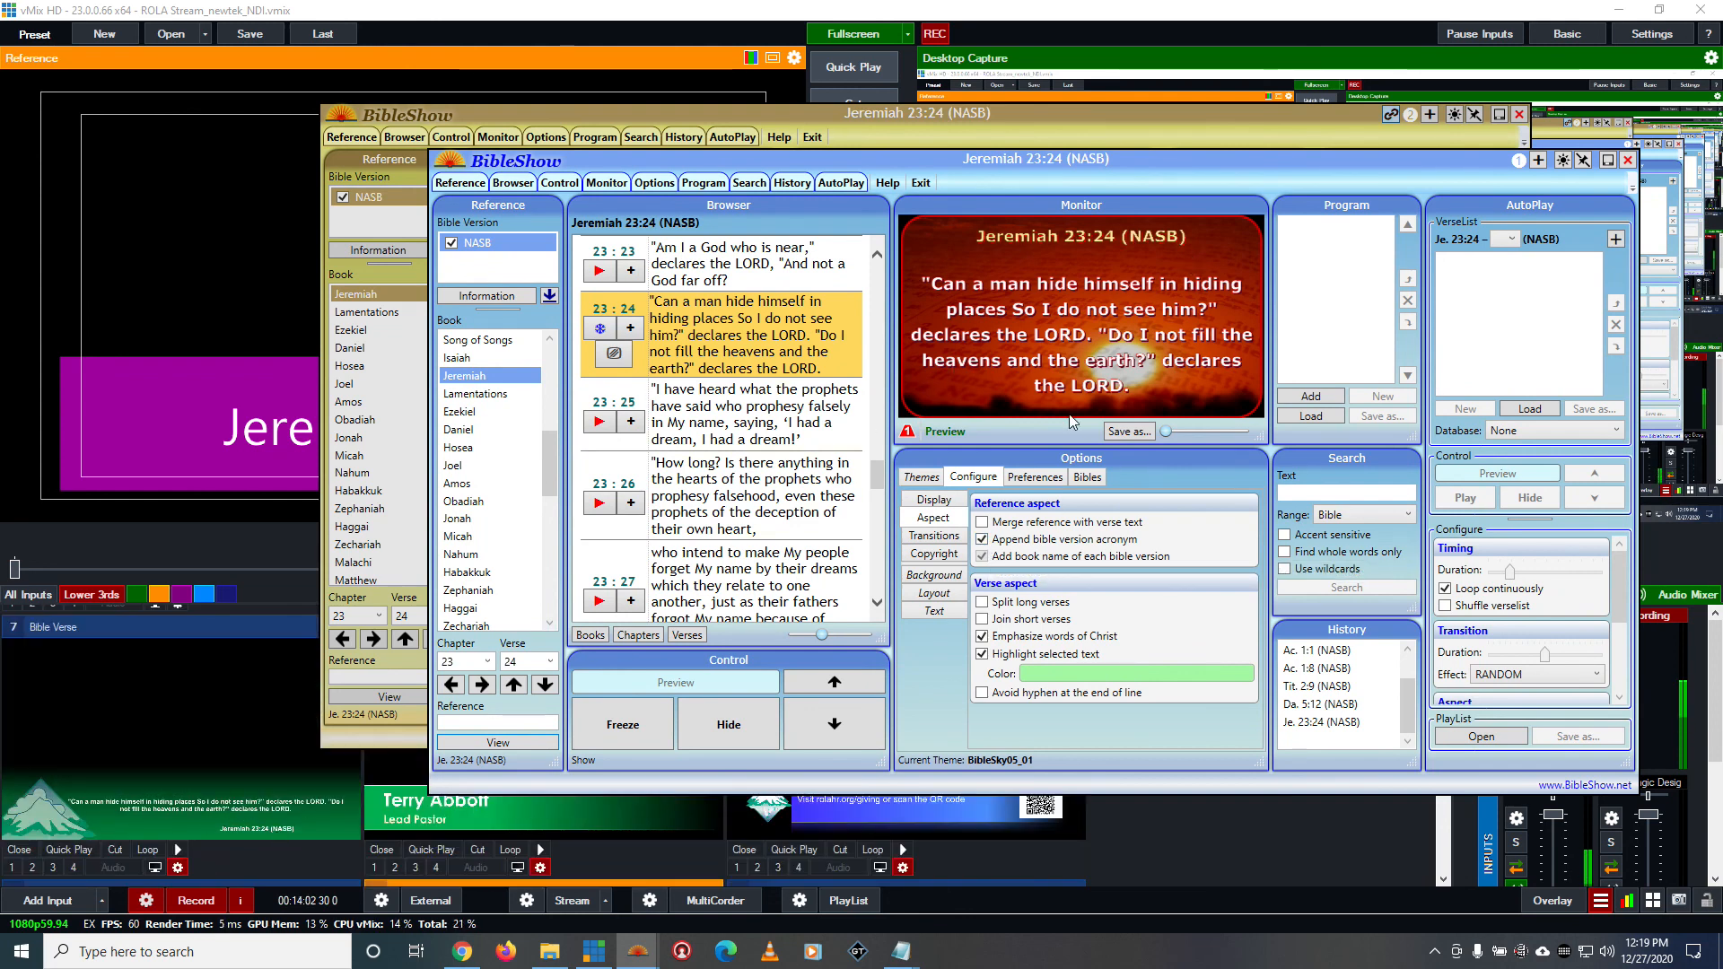
left_click(983, 540)
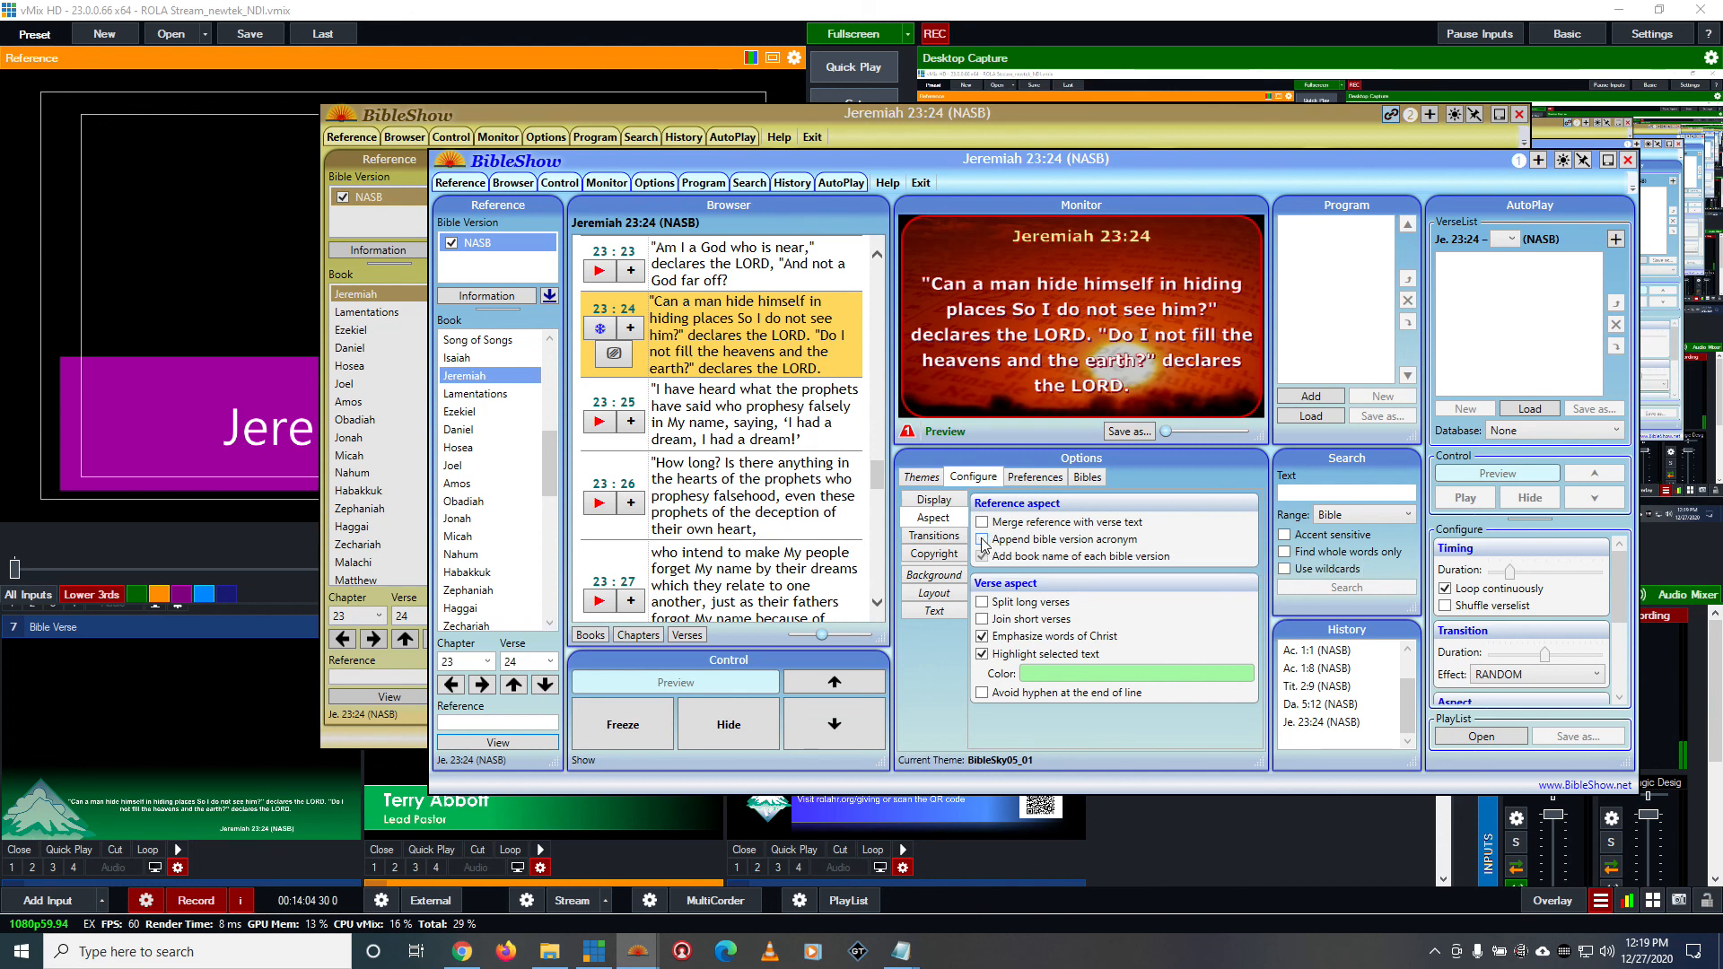
left_click(983, 541)
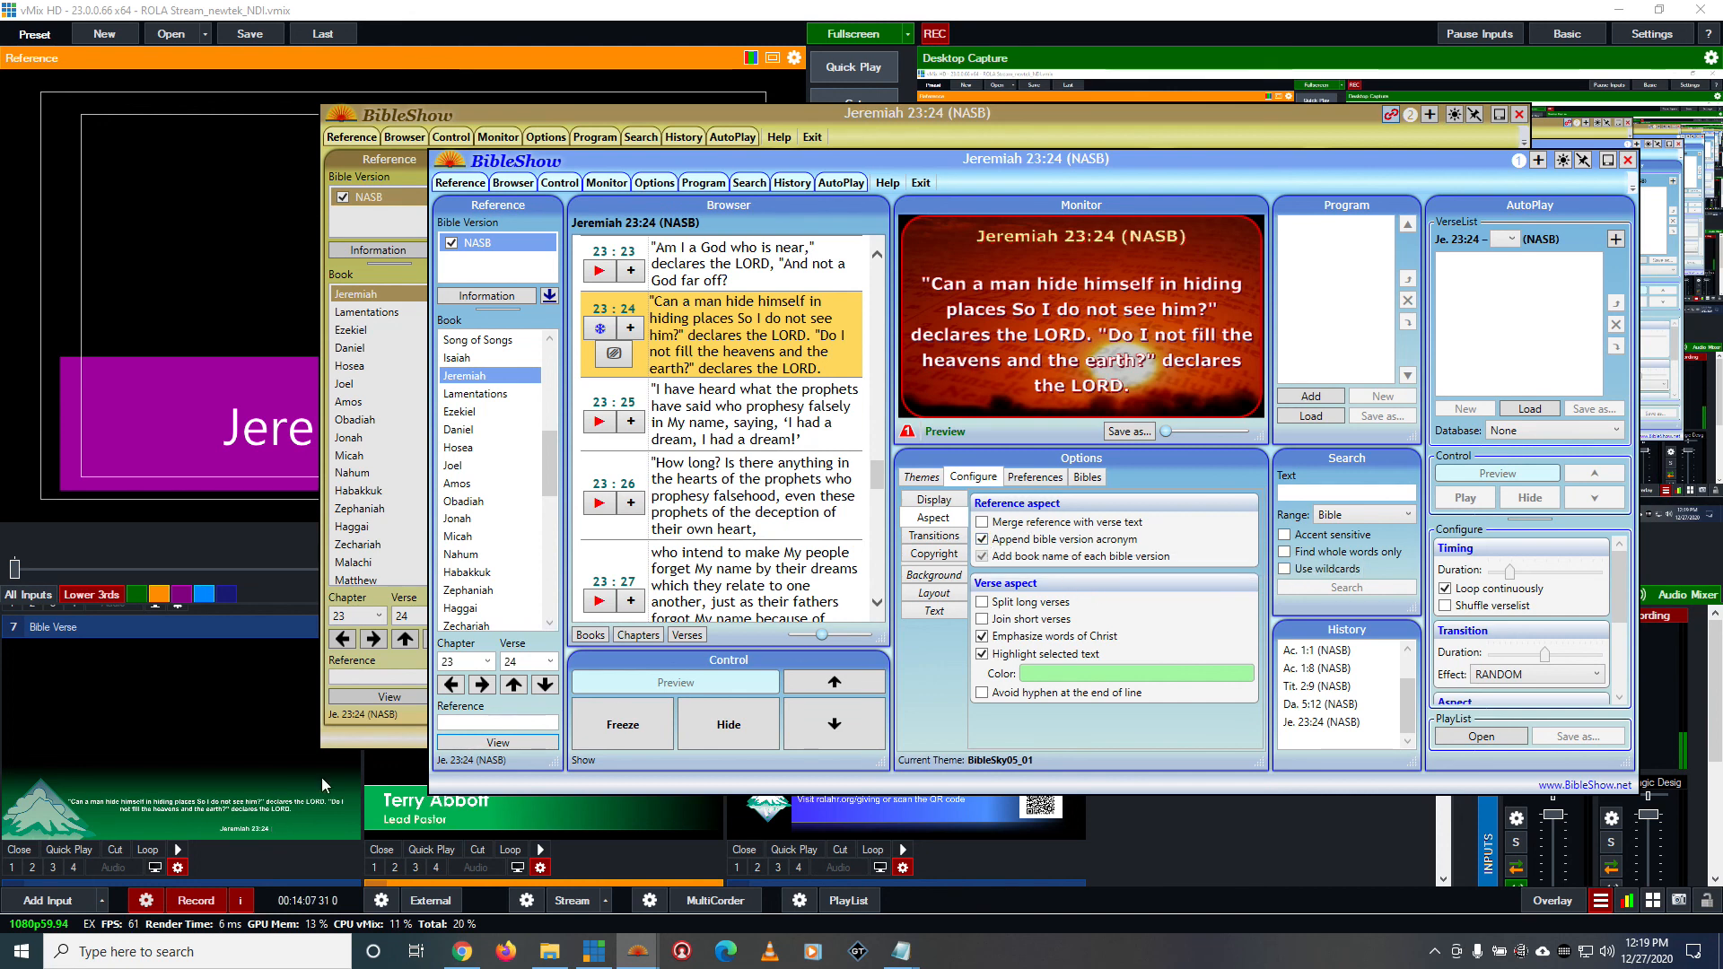
Close both BibleShow instances and stop the recording in vMix
left_click(1627, 161)
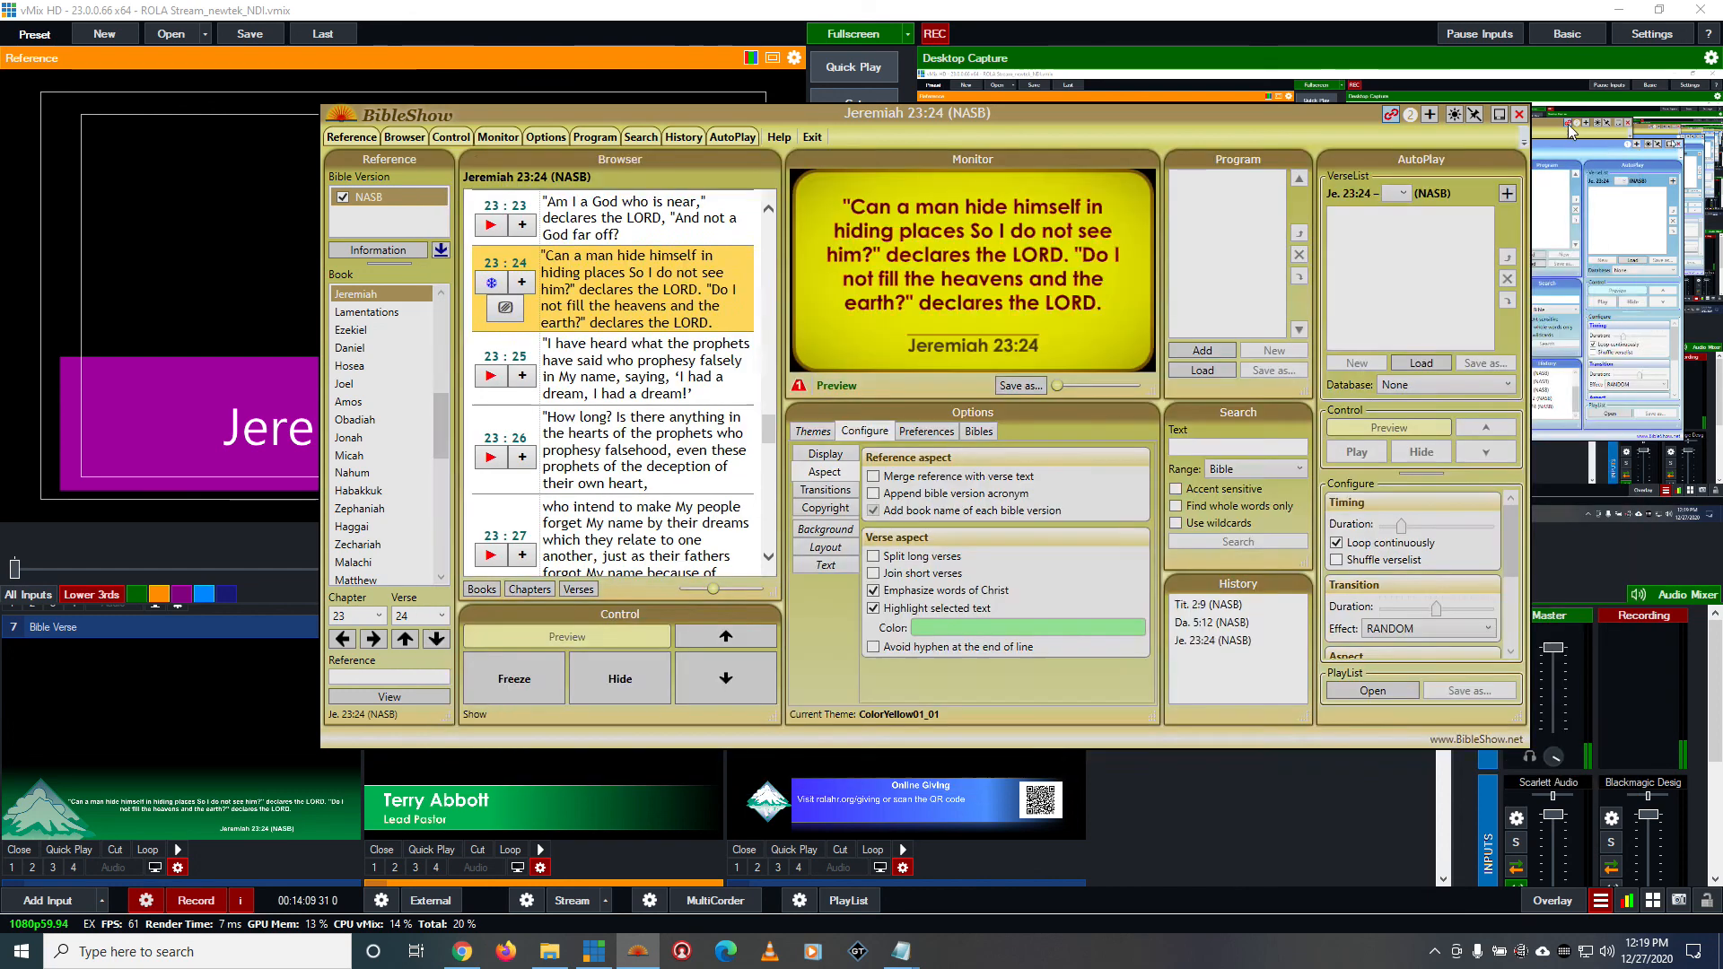
left_click(1519, 114)
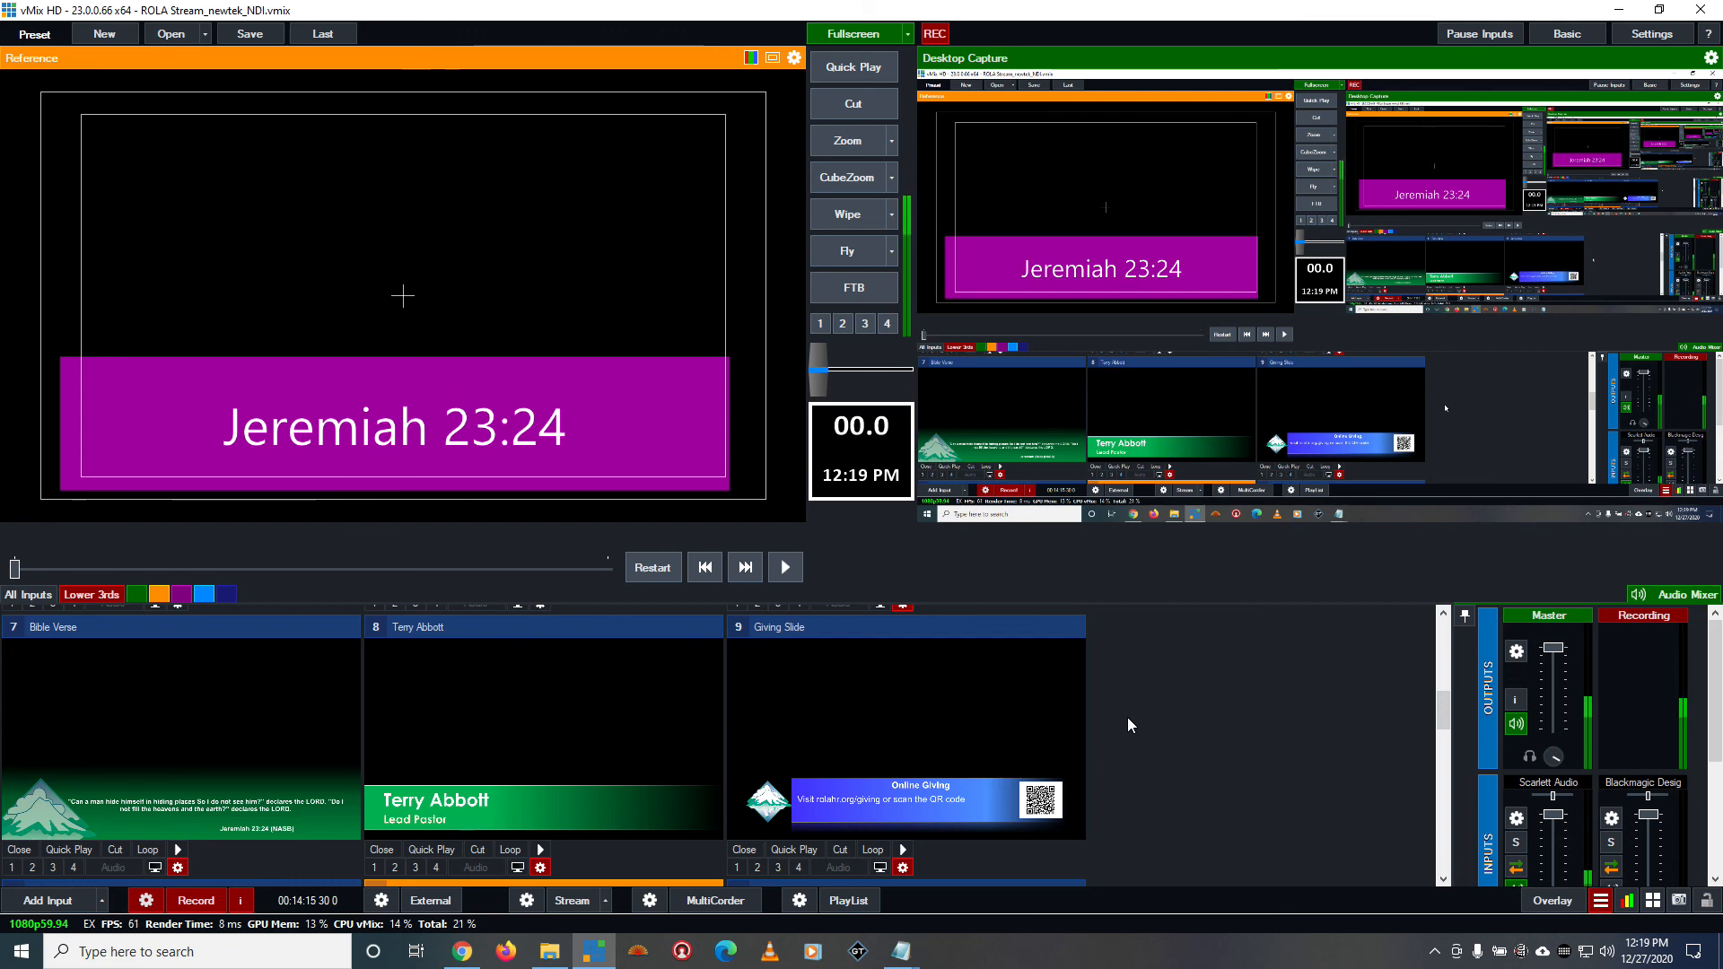
scroll(1128, 718, "down", 1)
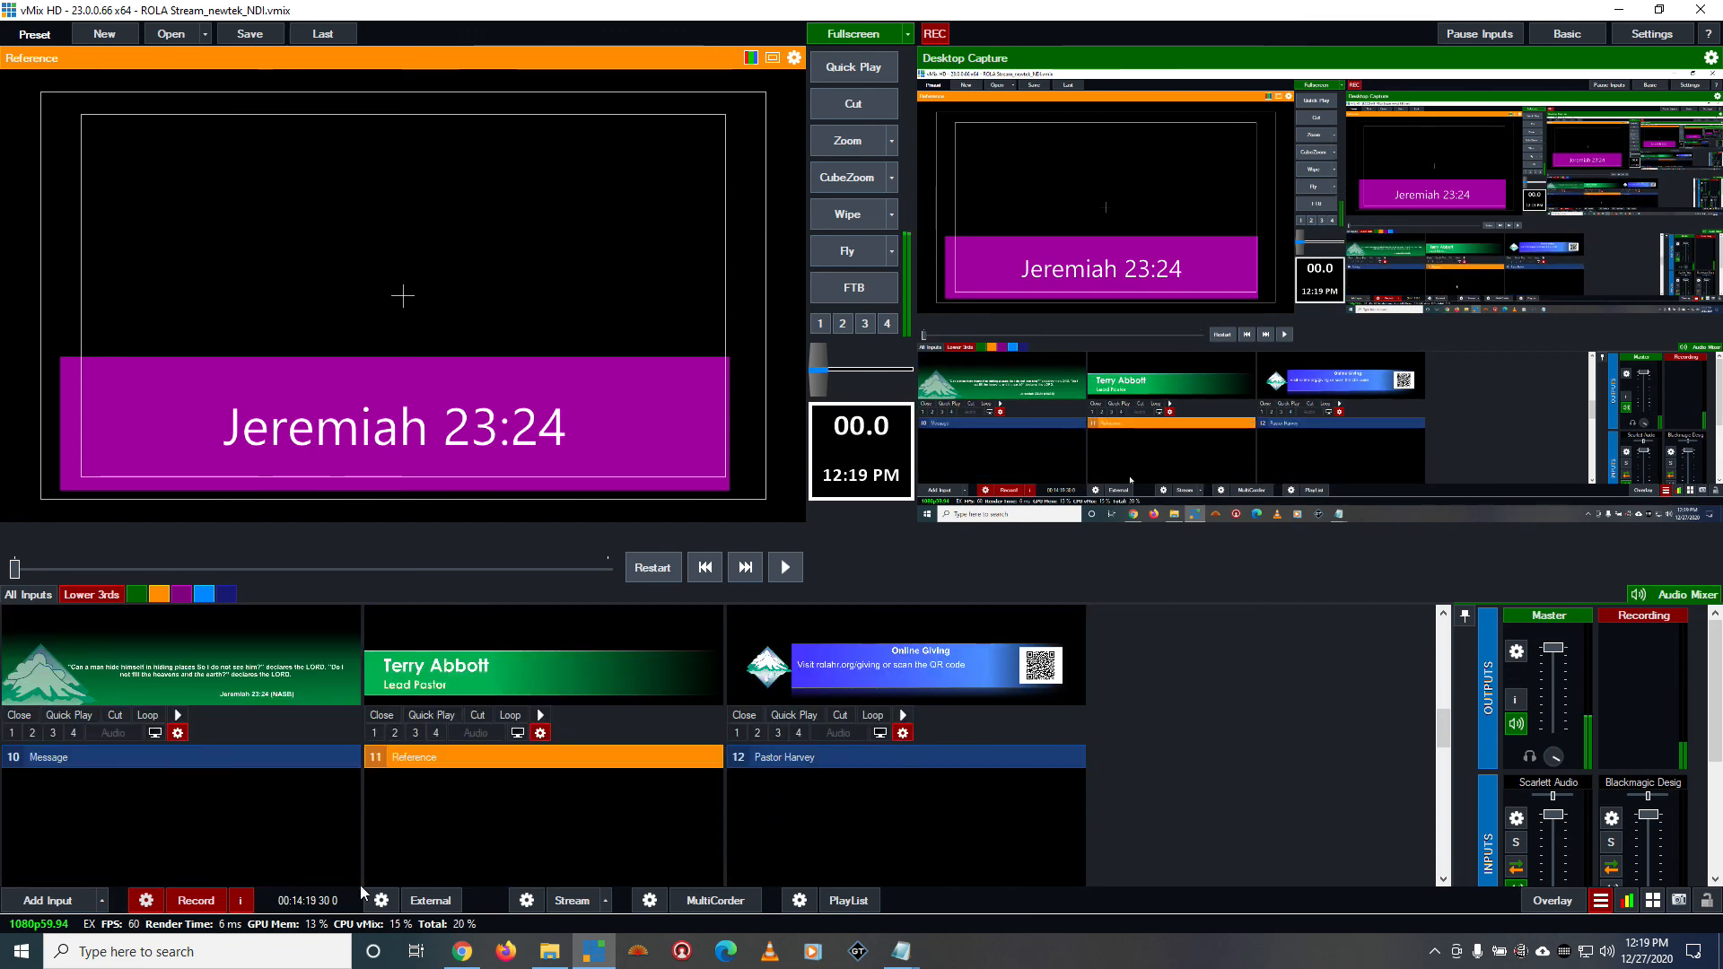
left_click(195, 901)
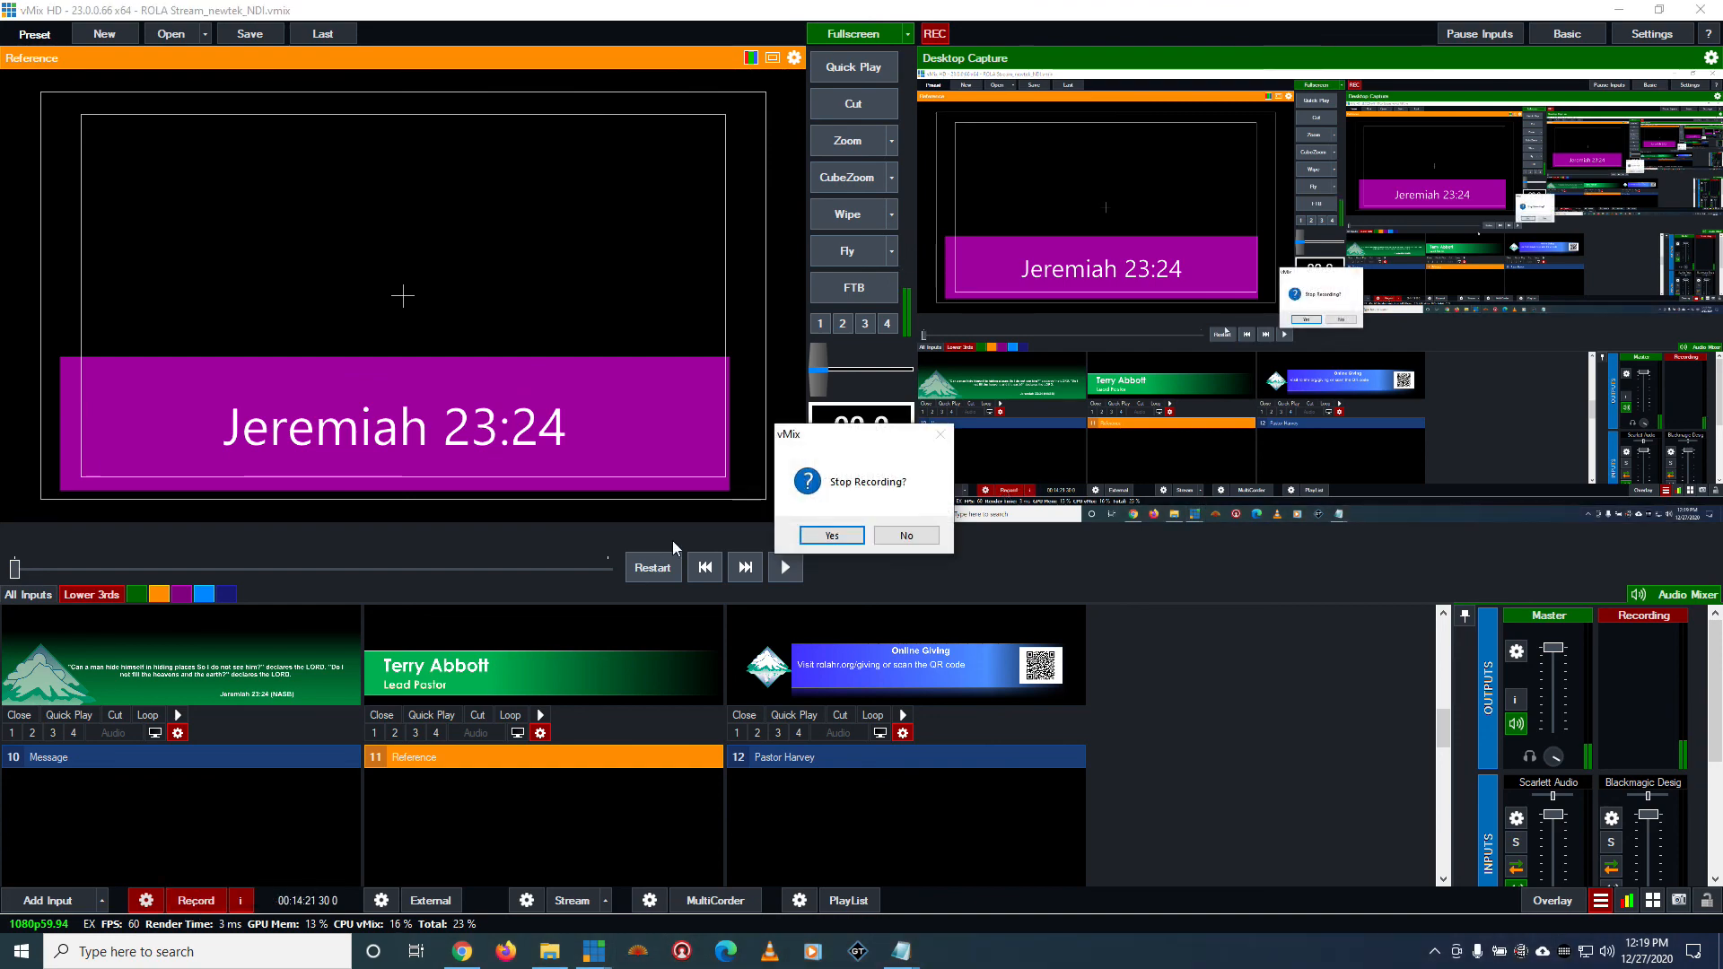